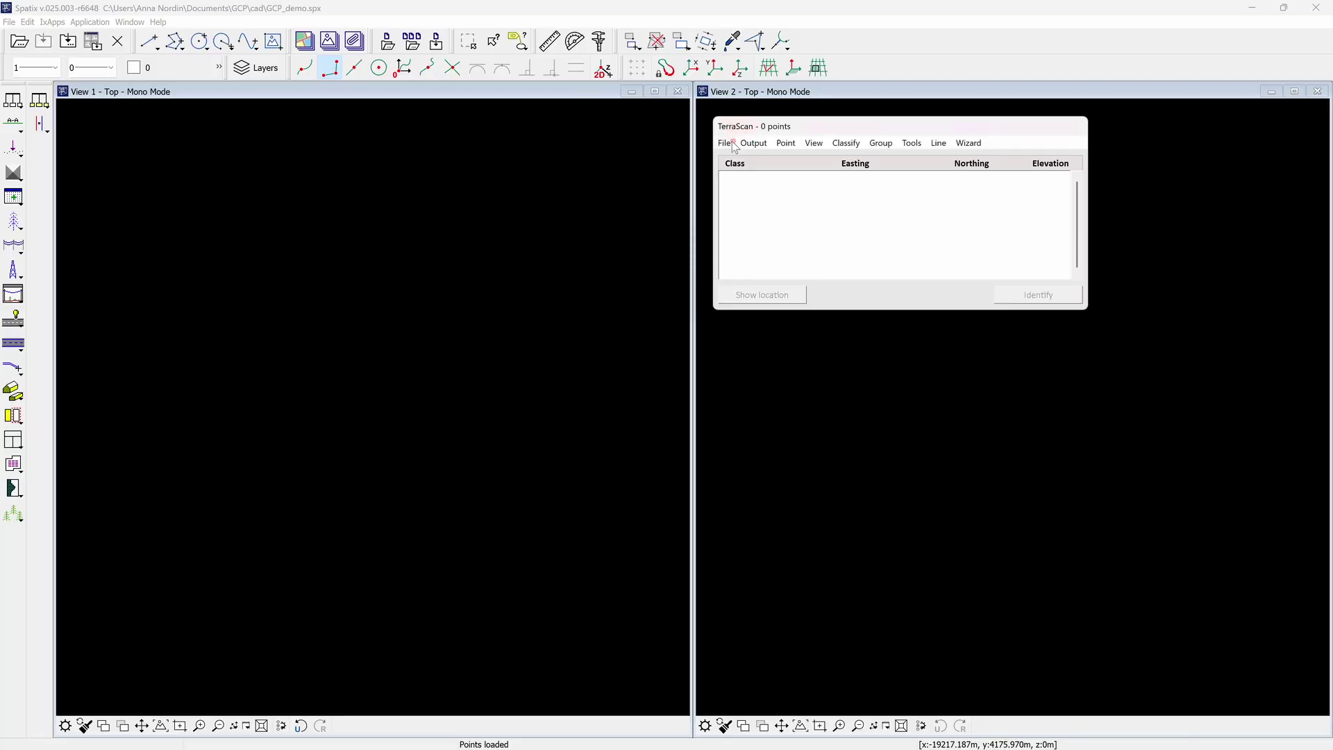
Step: Read signals3132.txt into TerraScan as five control points in CXYZ format
click(726, 144)
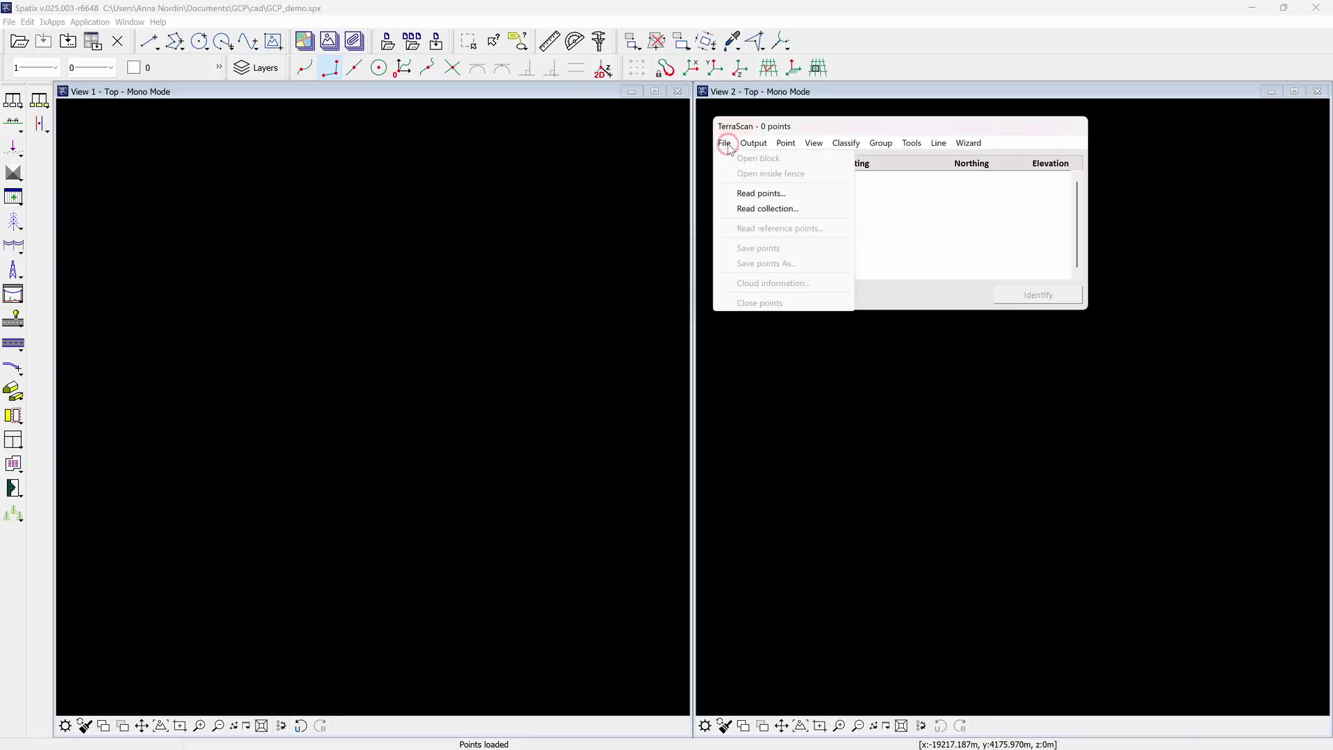
click(741, 194)
click(436, 122)
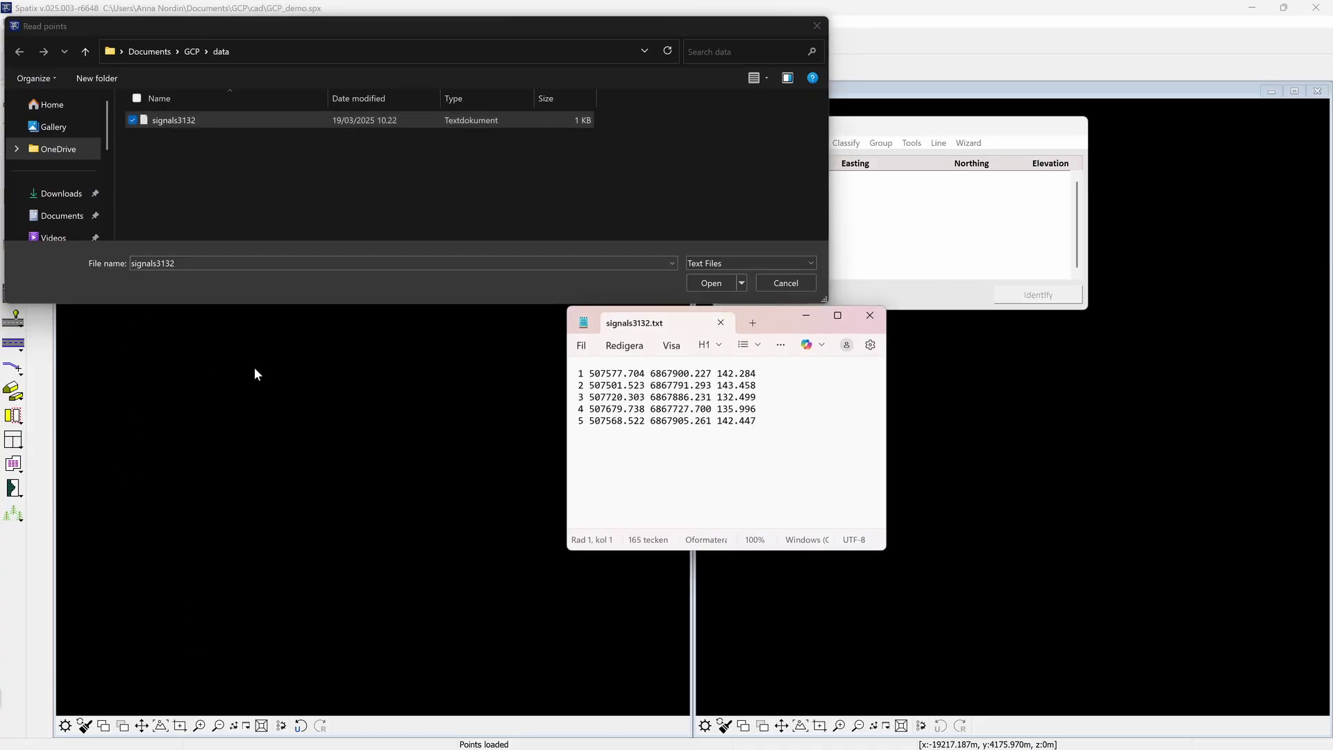
click(816, 316)
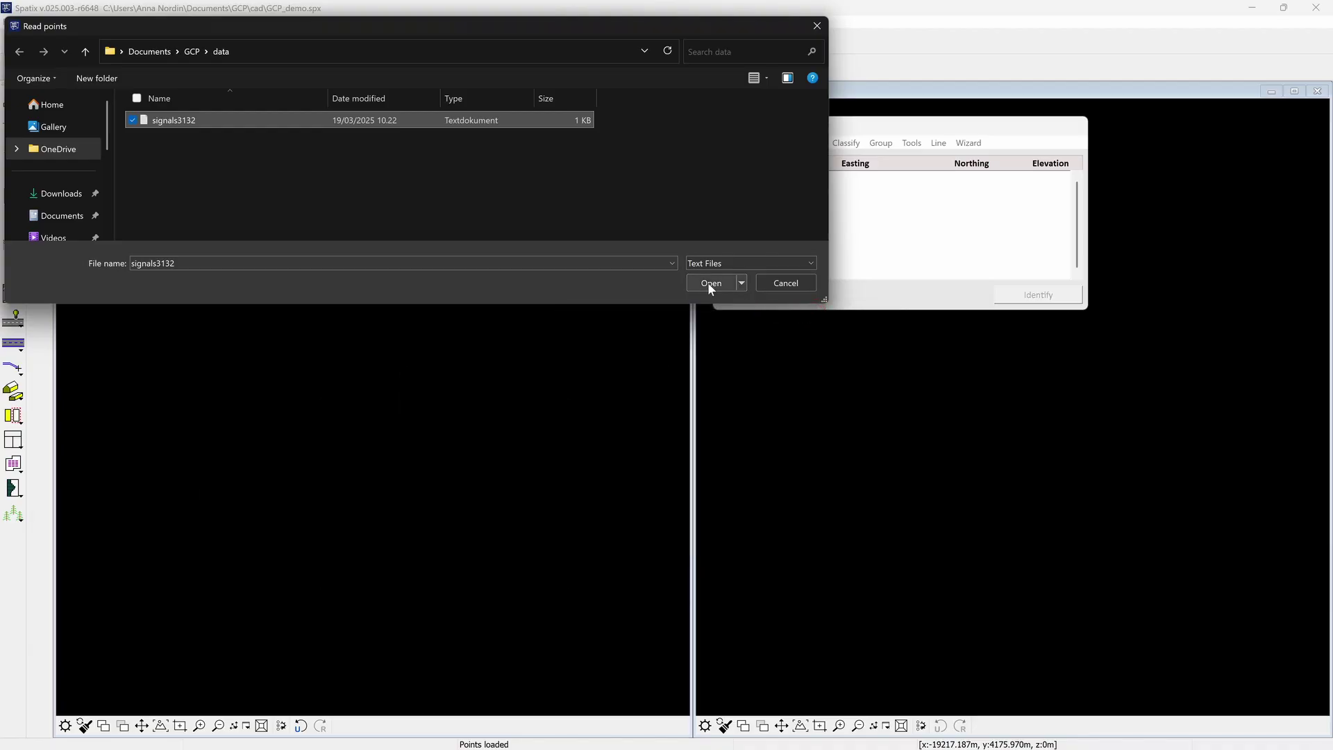
click(710, 286)
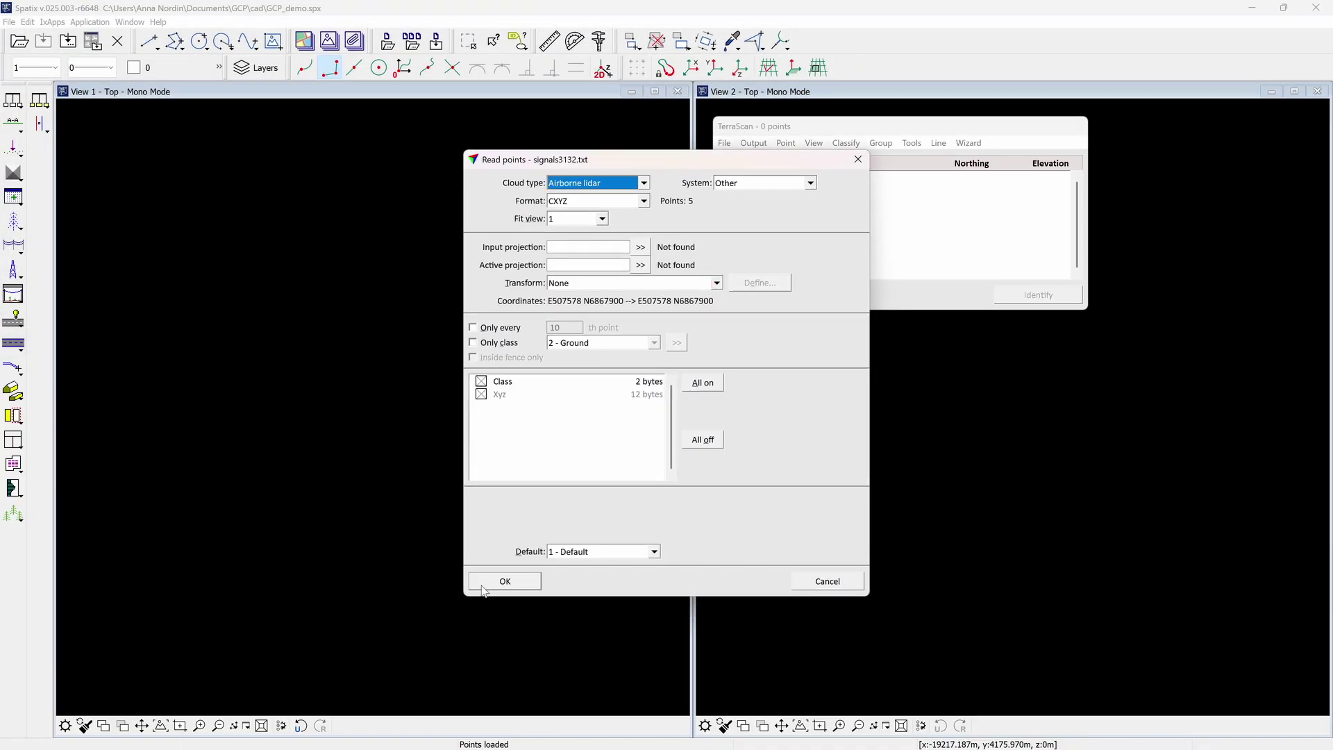
click(484, 587)
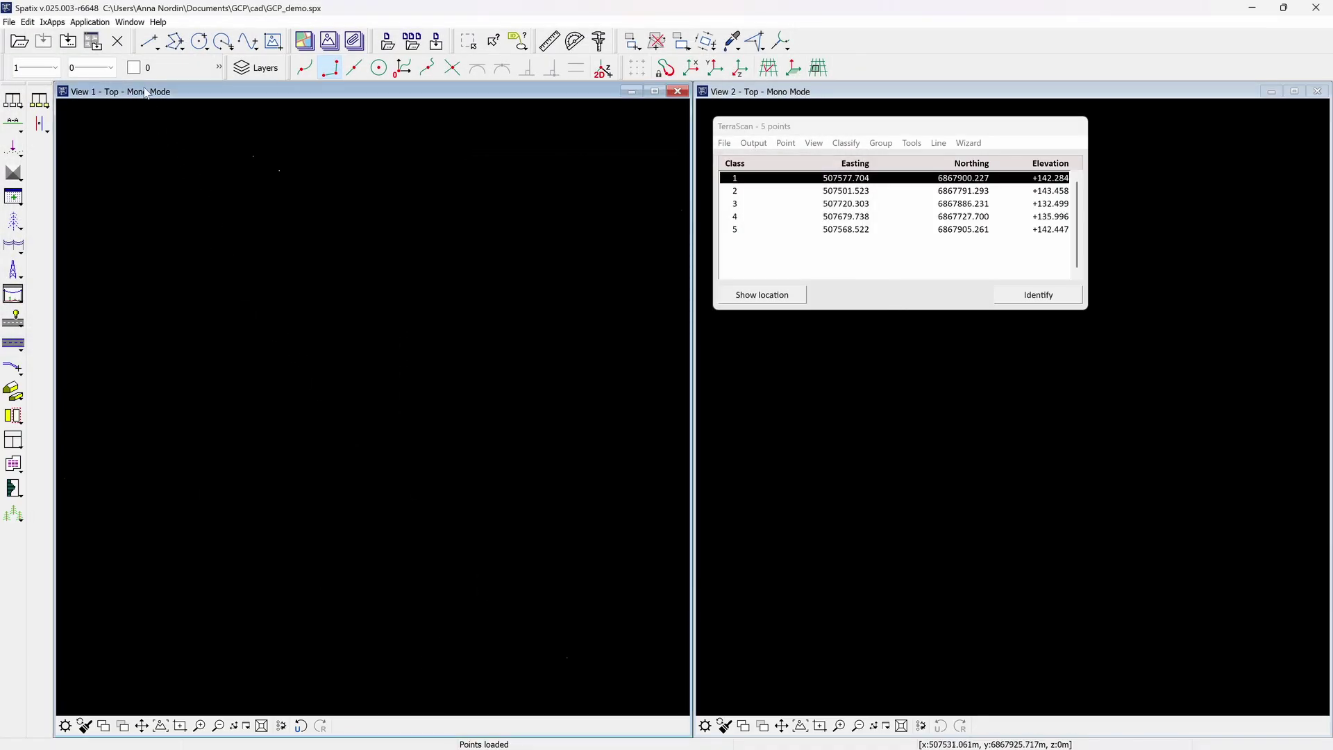
Step: Set the active colour to 5 (magenta) and the line weight to 8
click(136, 69)
click(227, 125)
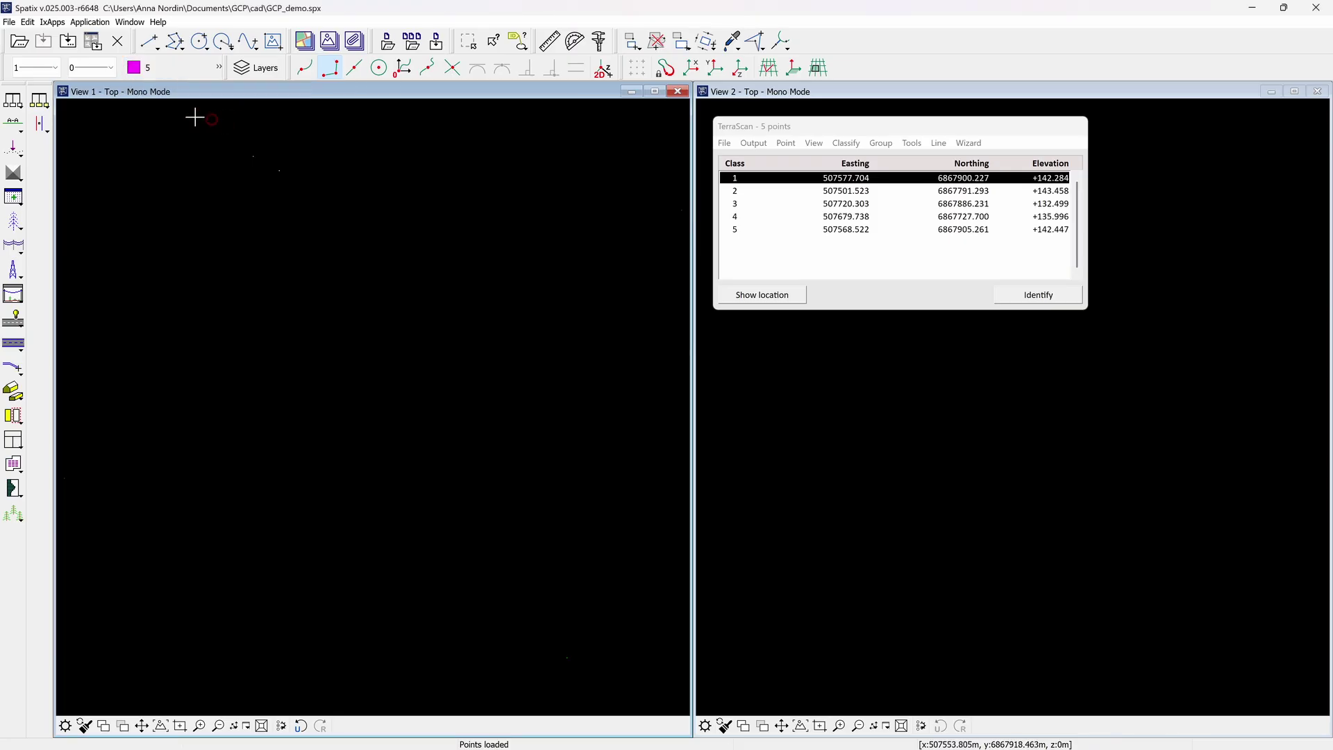
click(55, 68)
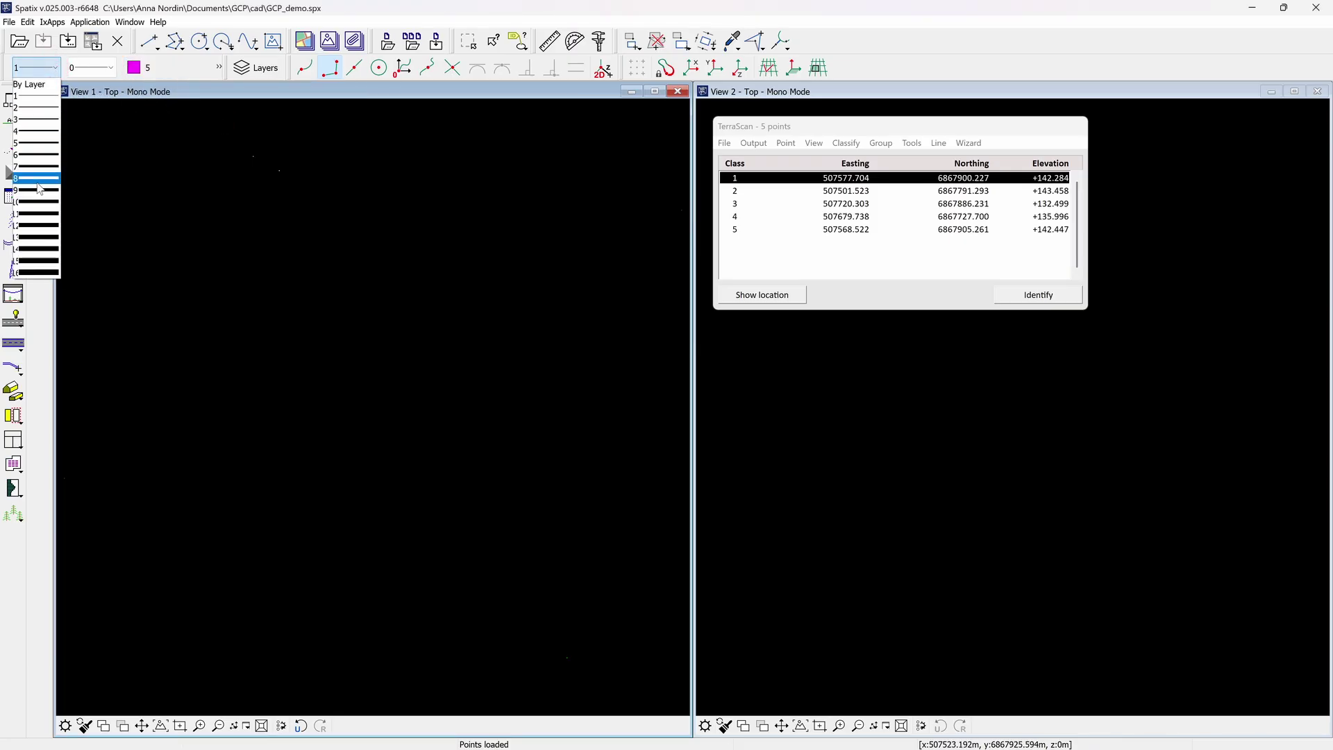
click(39, 184)
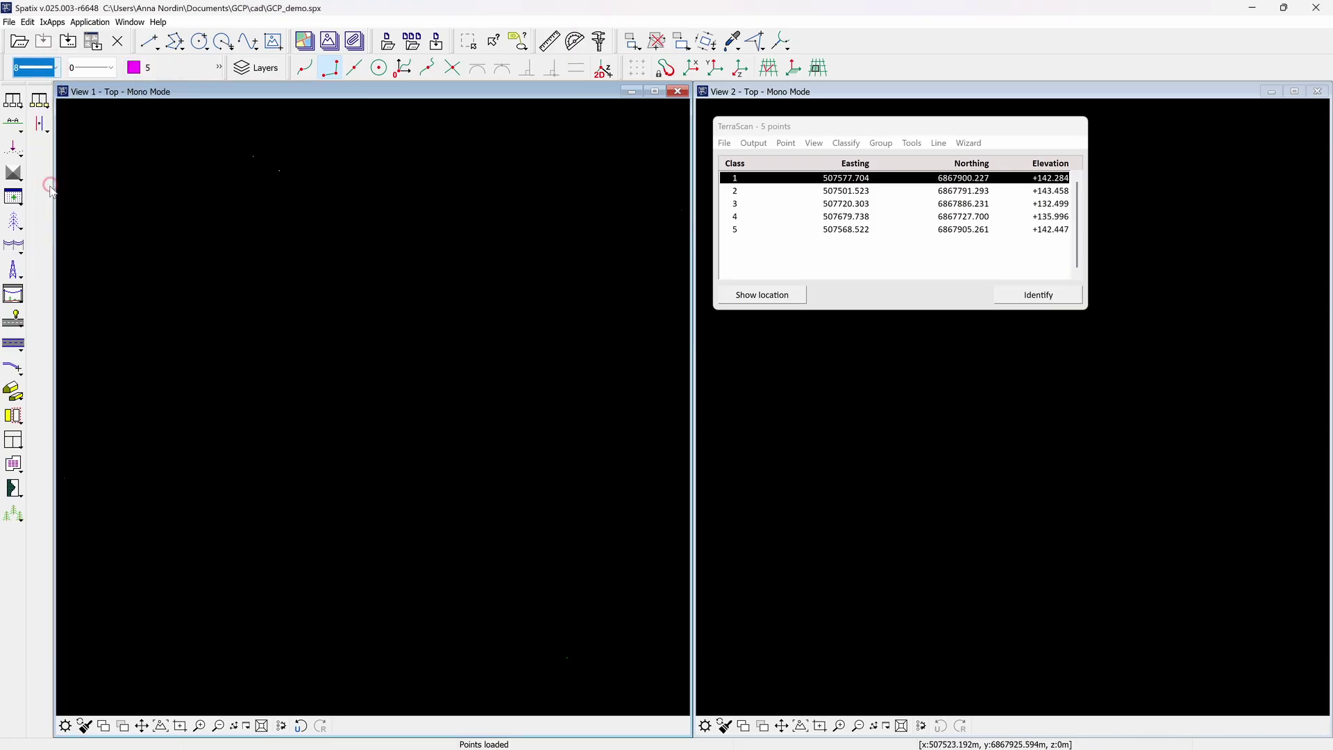
Step: Write the control points to the design file, coloured by active symbology
click(754, 143)
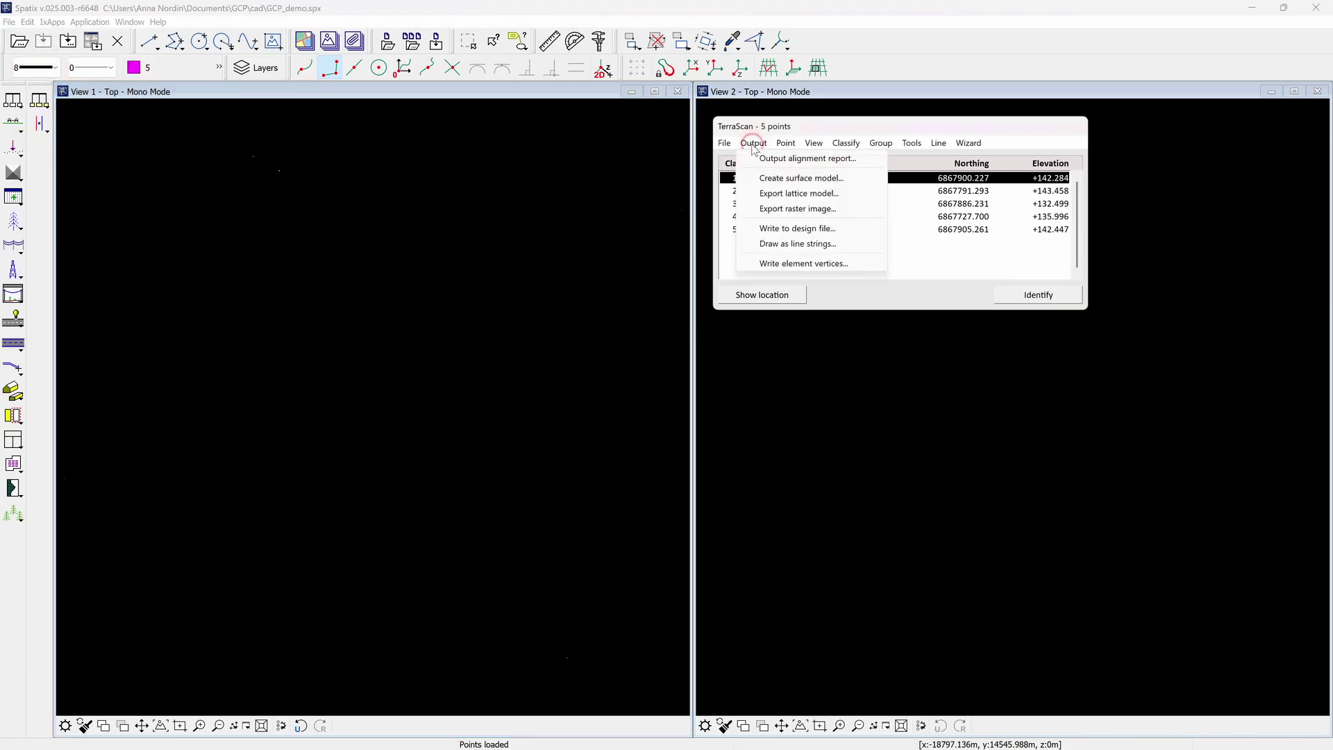
click(777, 229)
click(688, 289)
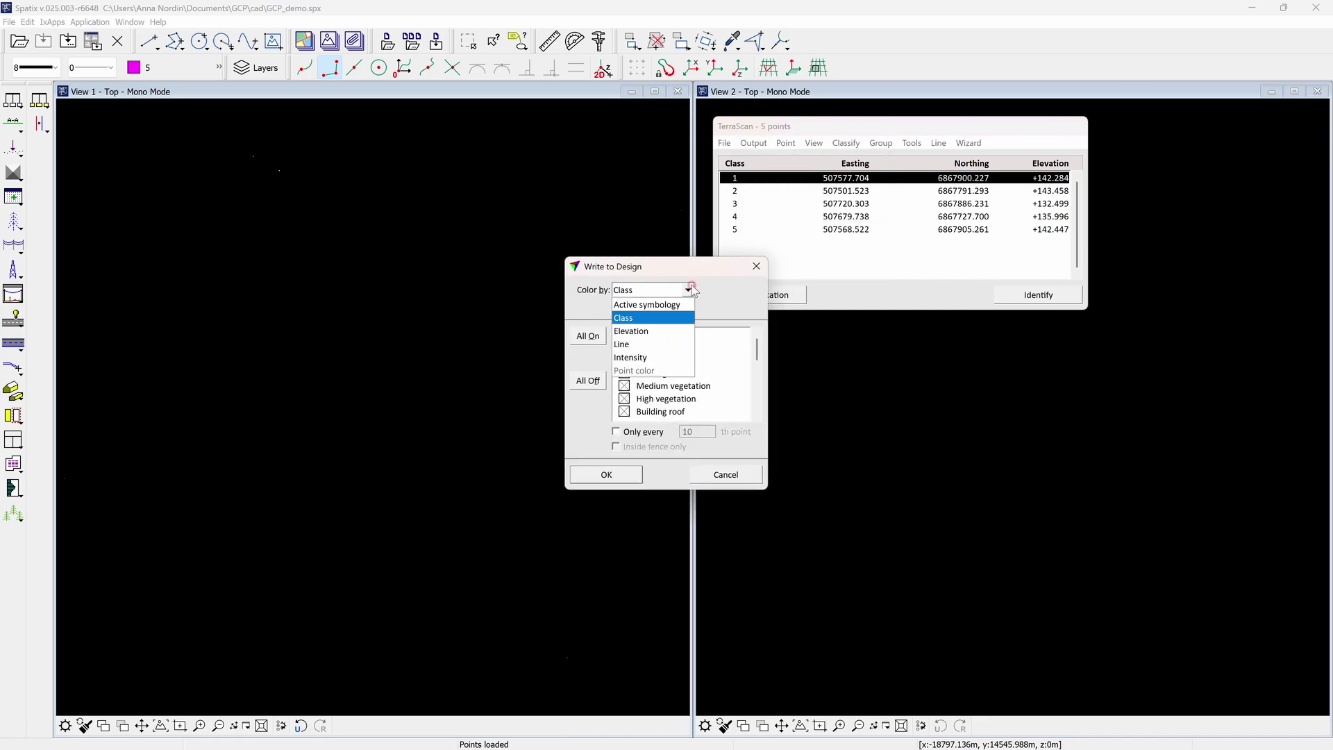
click(683, 305)
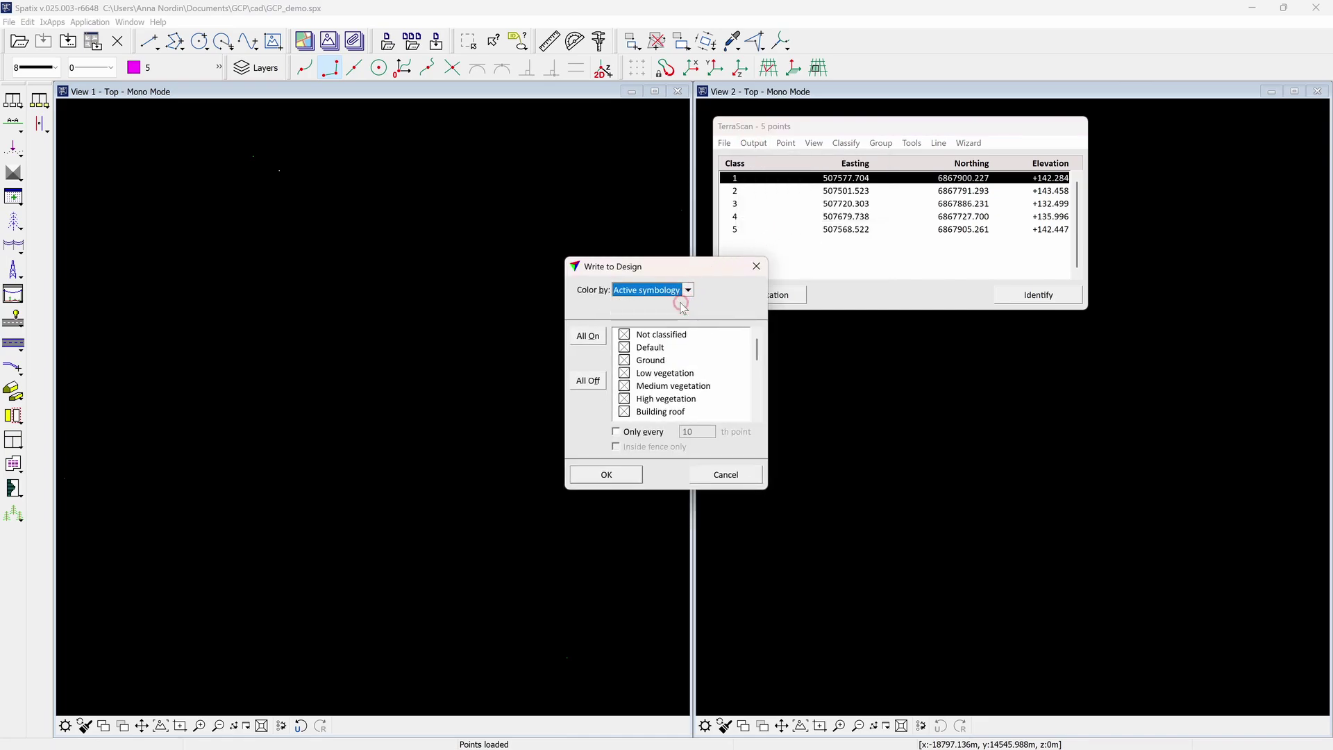
click(622, 474)
click(256, 67)
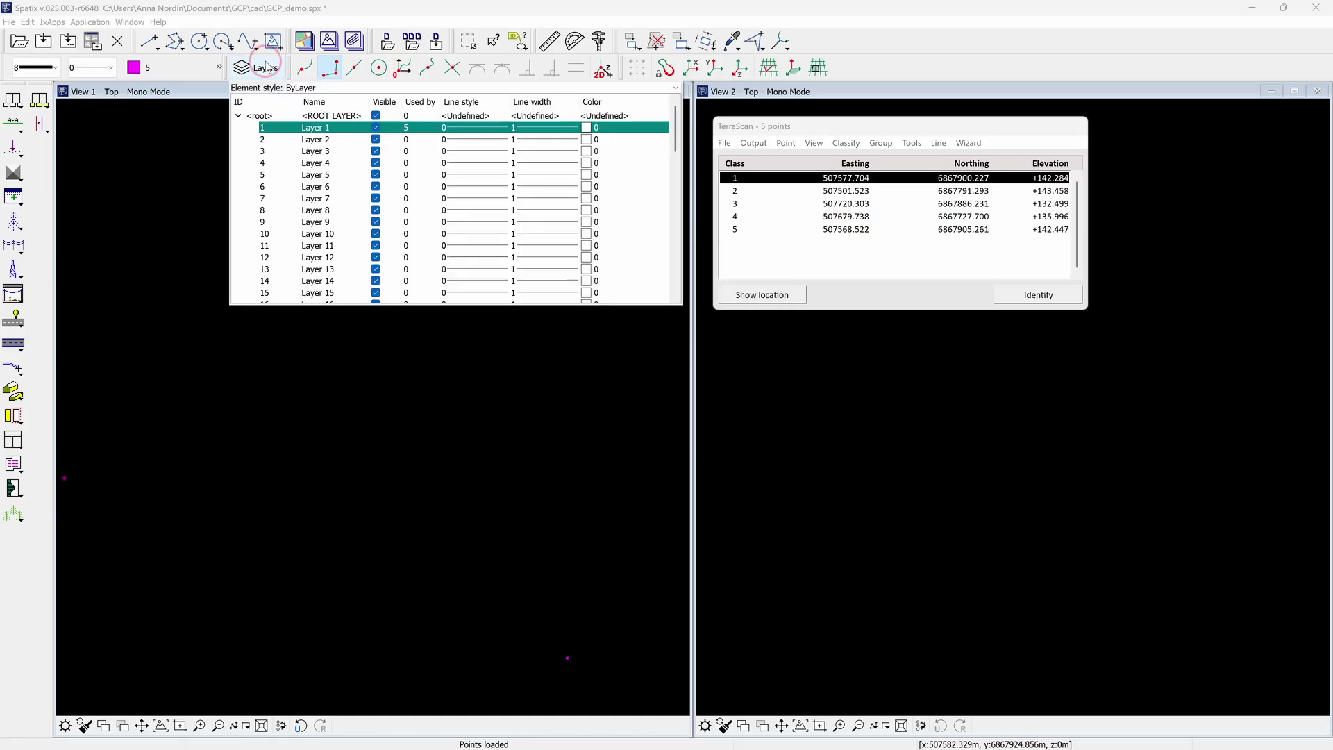
Step: Rename Layer 1 to GCP in the Layers panel
right_click(319, 128)
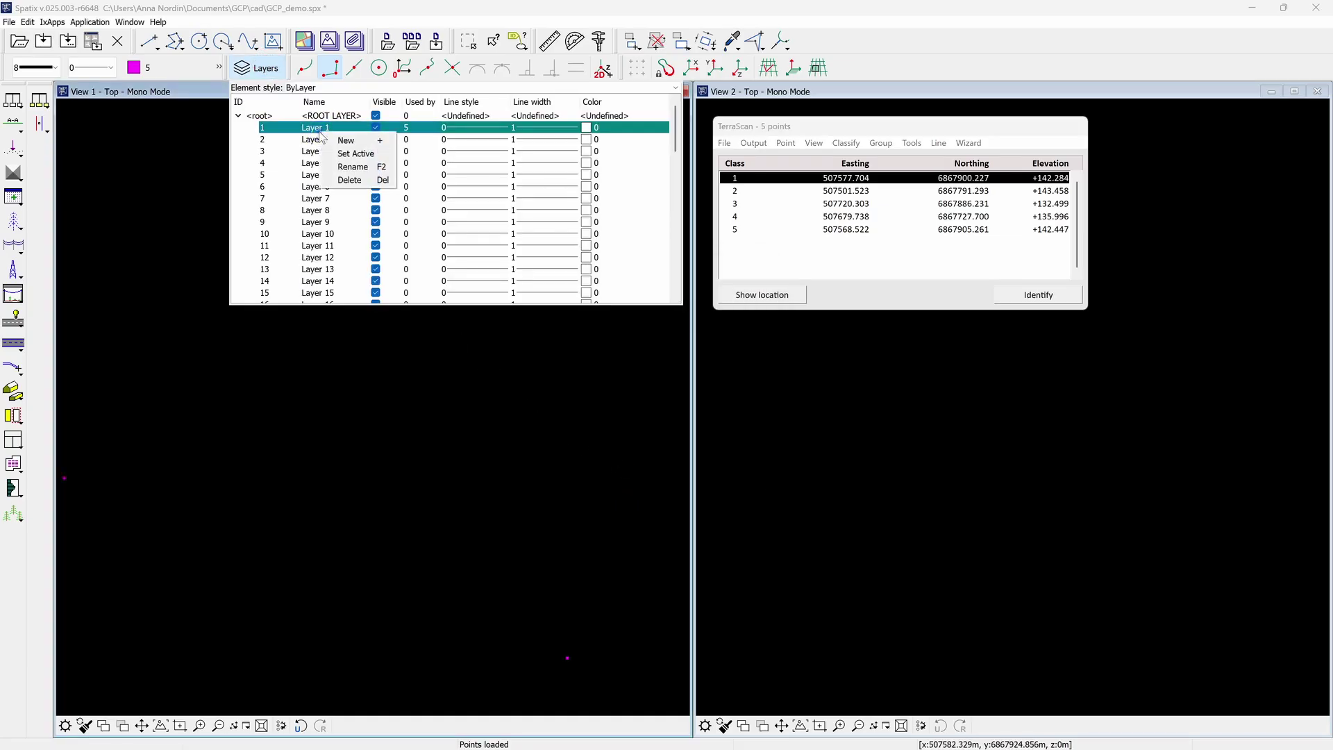
click(340, 168)
text(GCP)
key(Return)
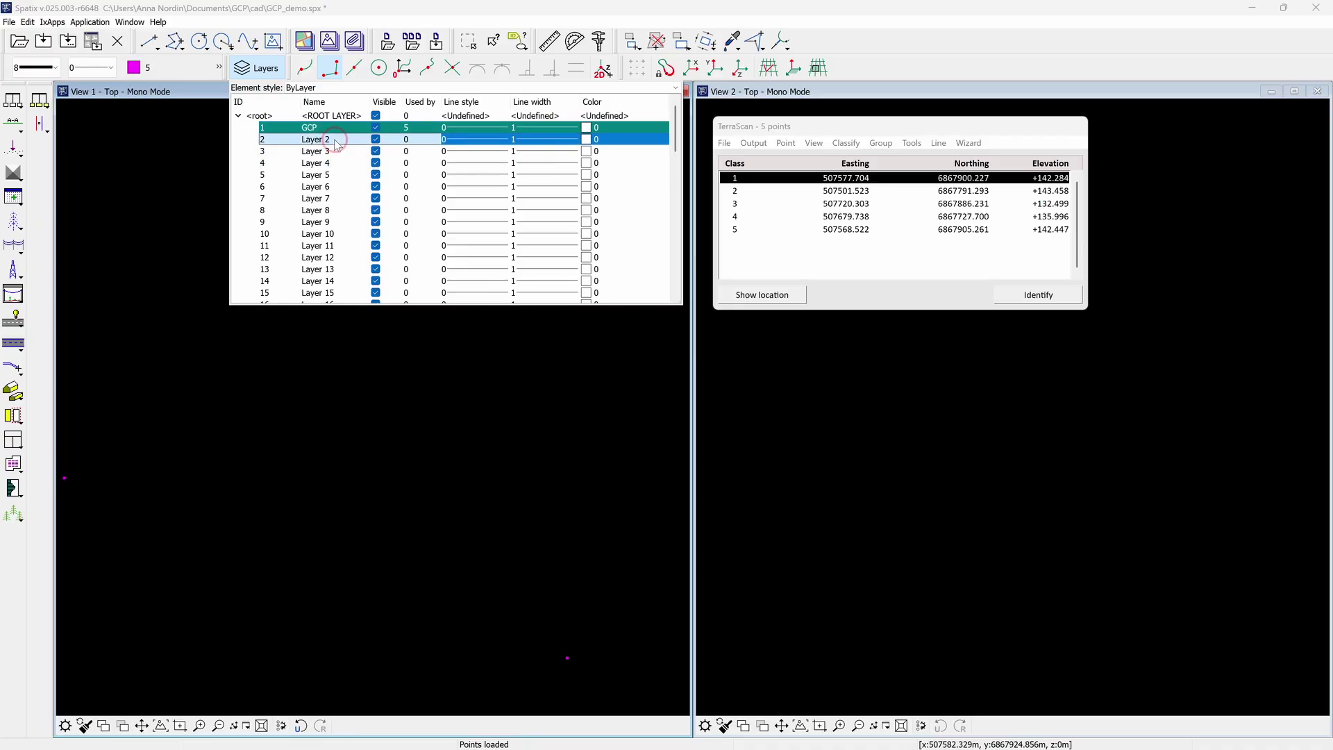
click(270, 72)
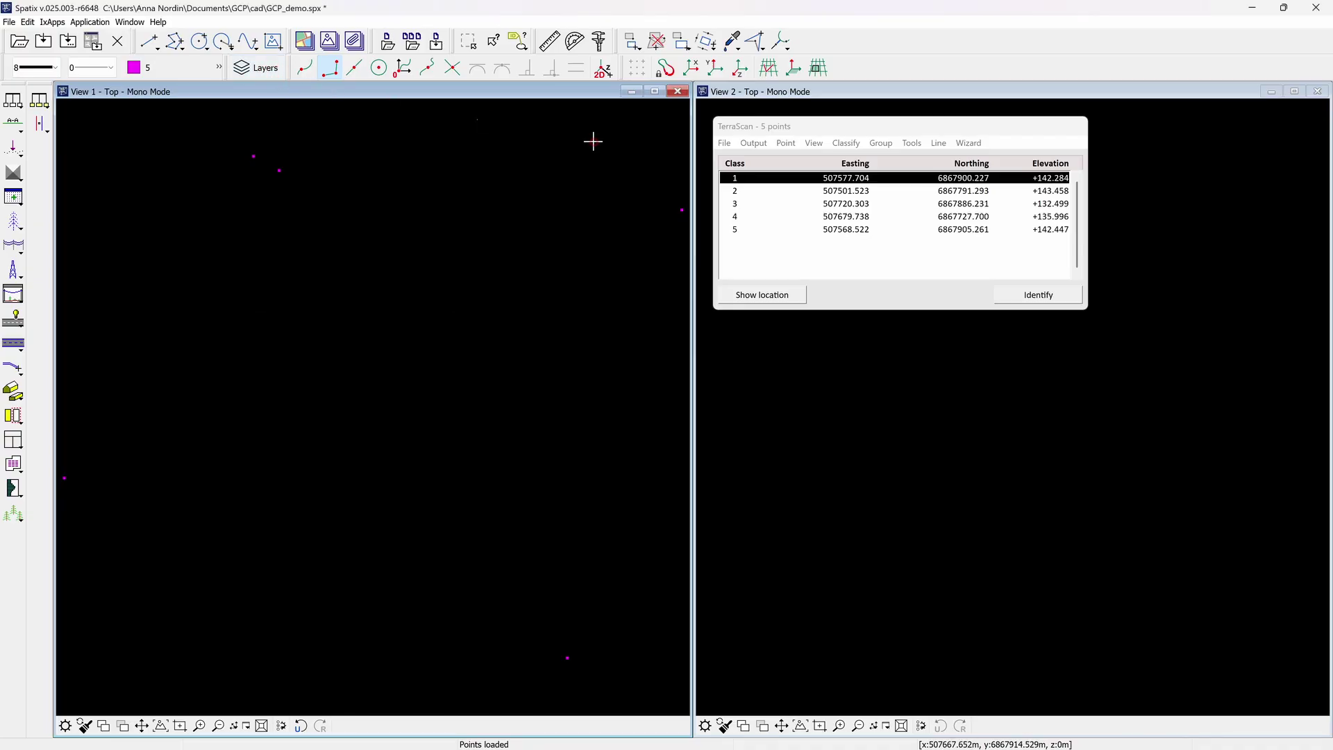
click(724, 143)
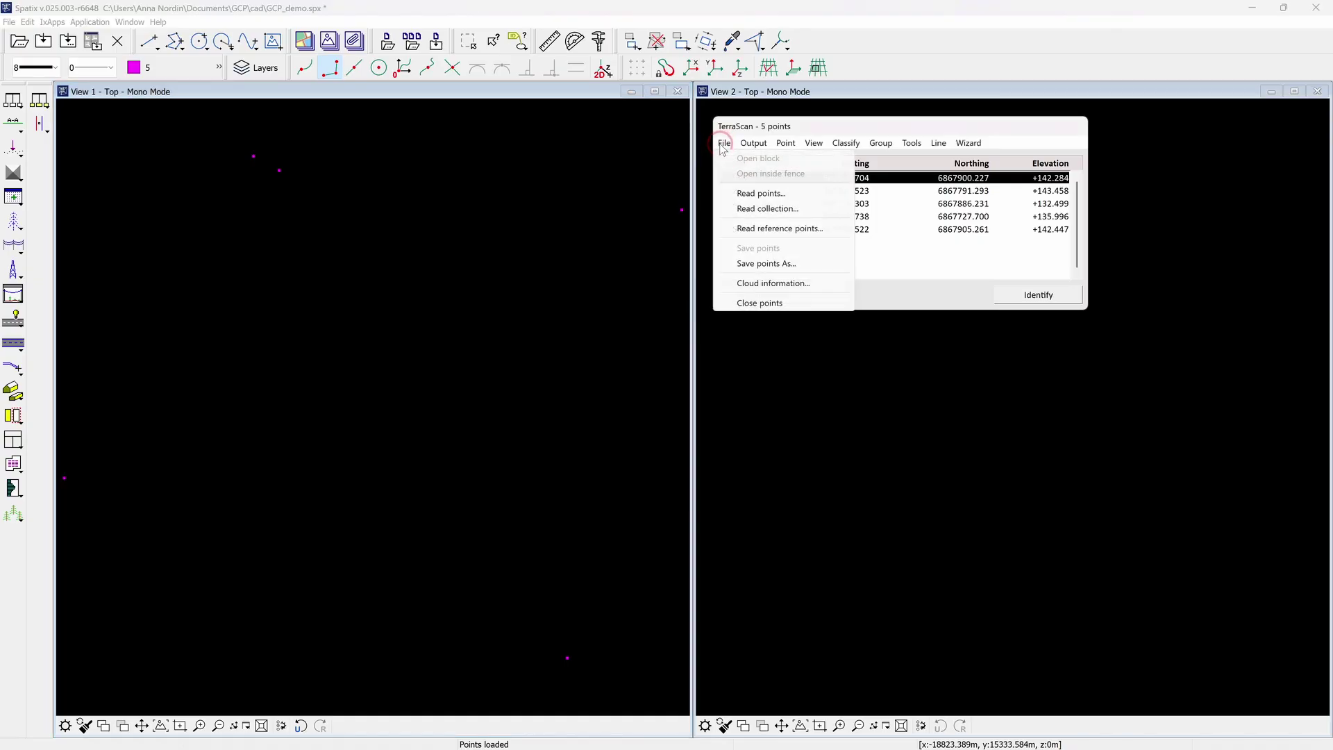
Step: Close the five loaded control points in TerraScan
click(787, 303)
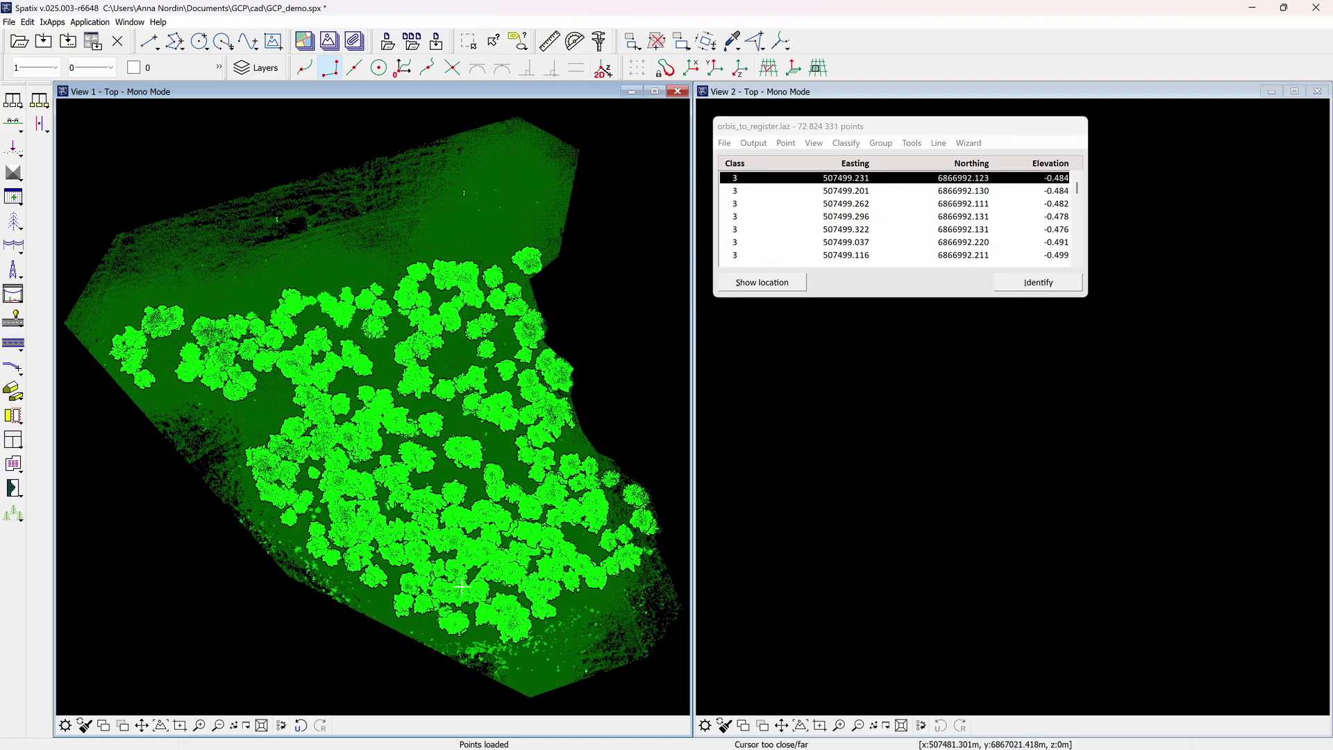
Step: Set the point display mode to colour by Intensity auto with weight 4
scroll(462, 587, down, 8)
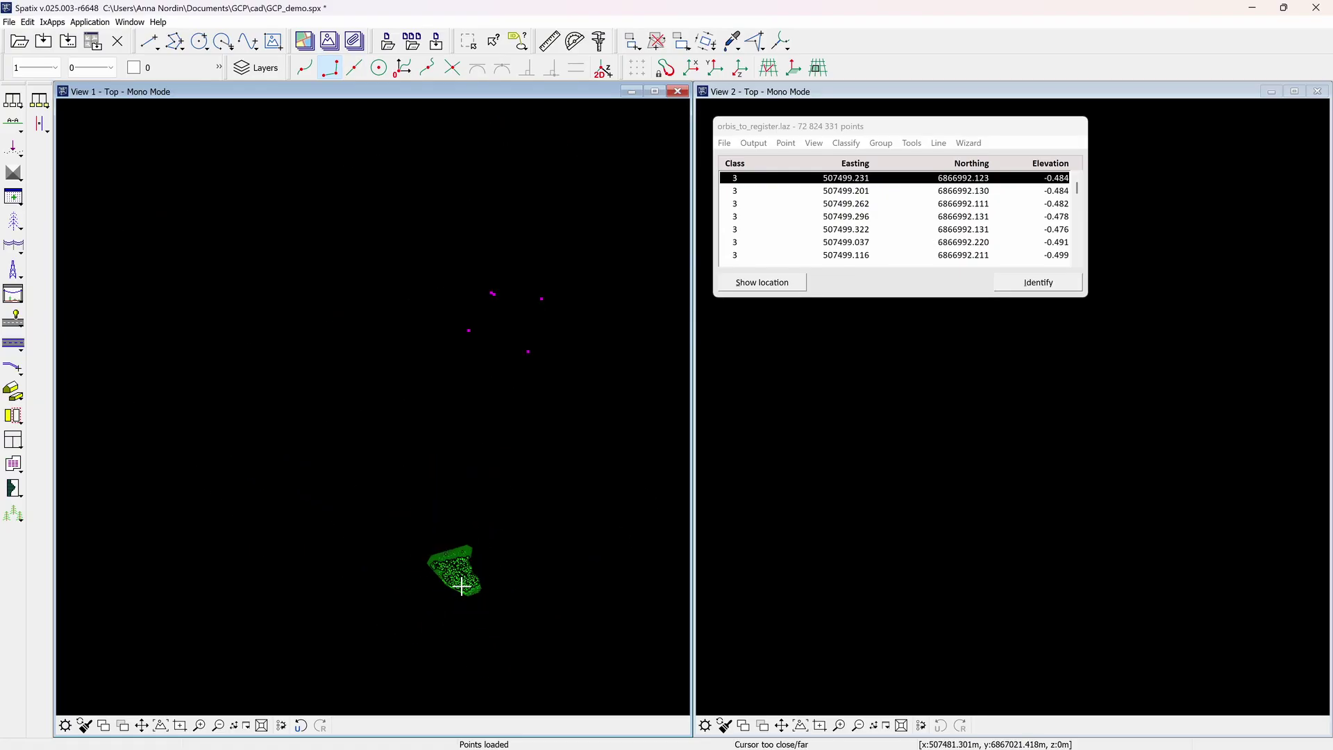
scroll(473, 564, up, 5)
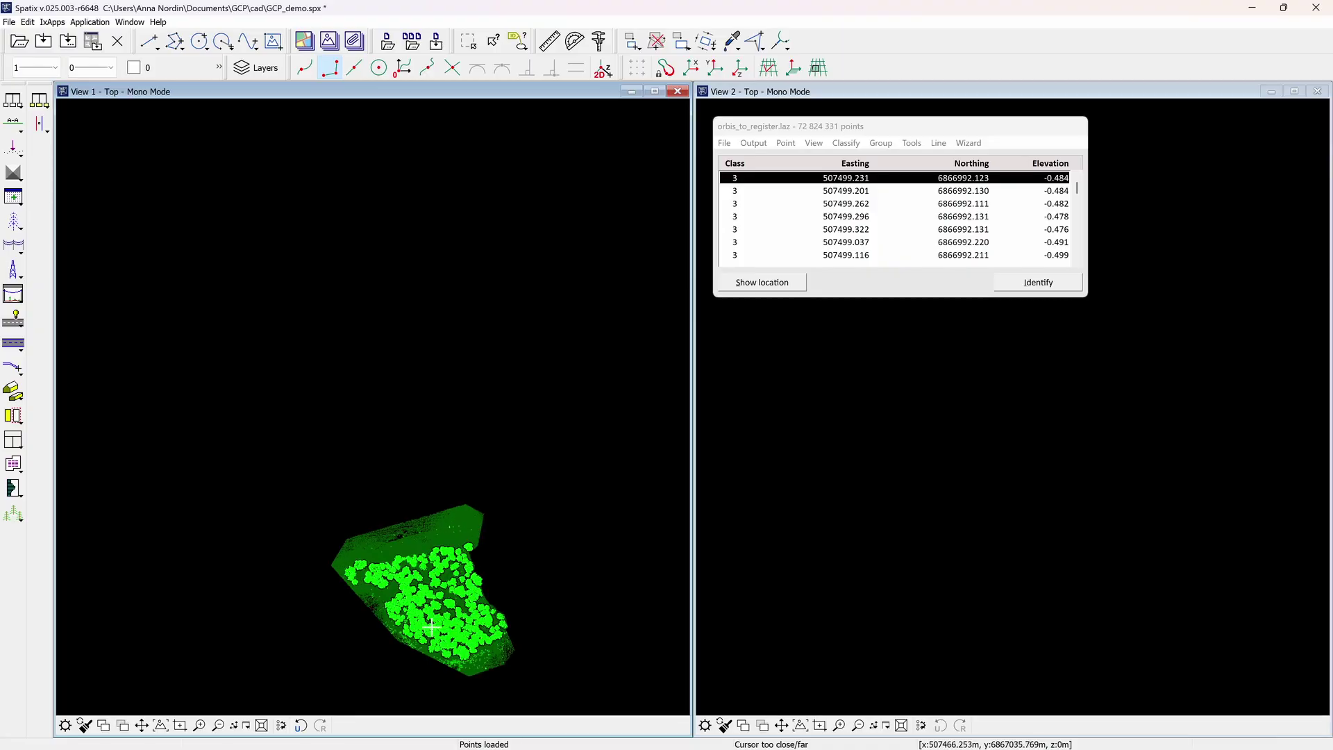
scroll(431, 627, up, 3)
scroll(430, 636, up, 1)
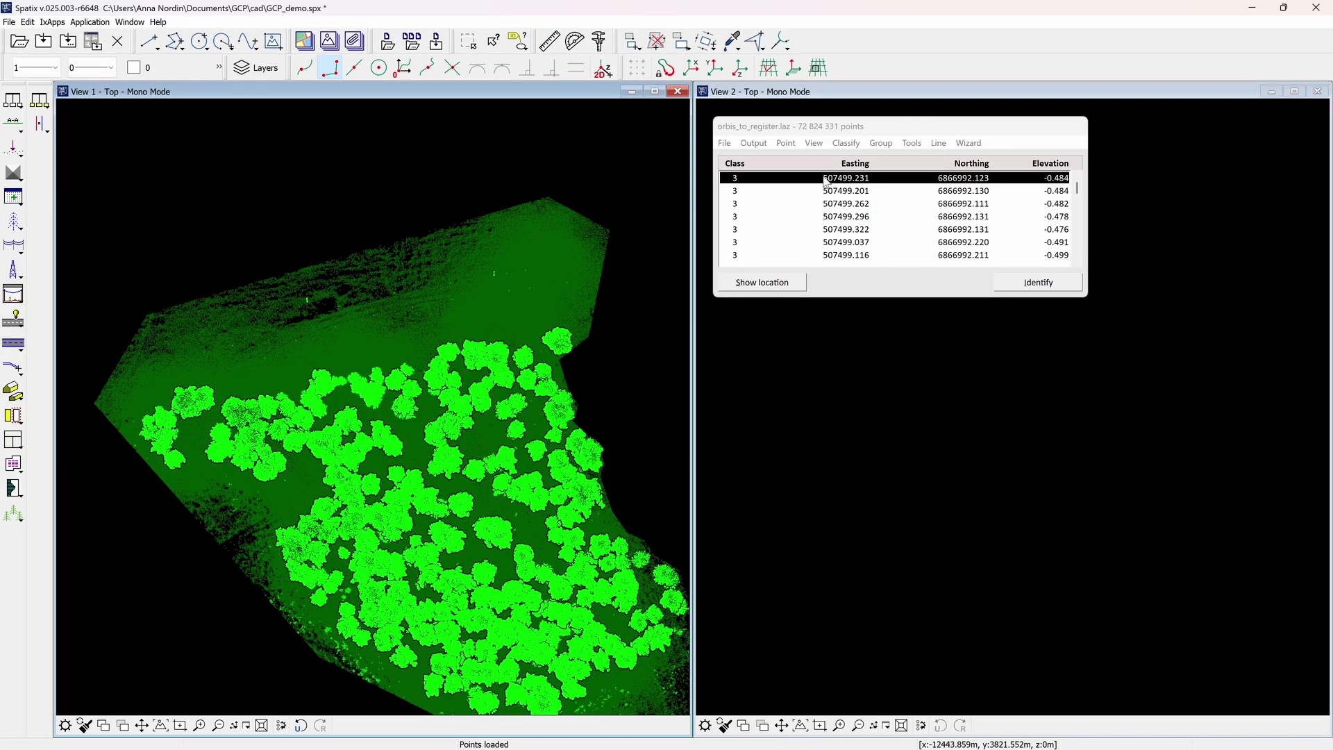
click(815, 143)
click(842, 314)
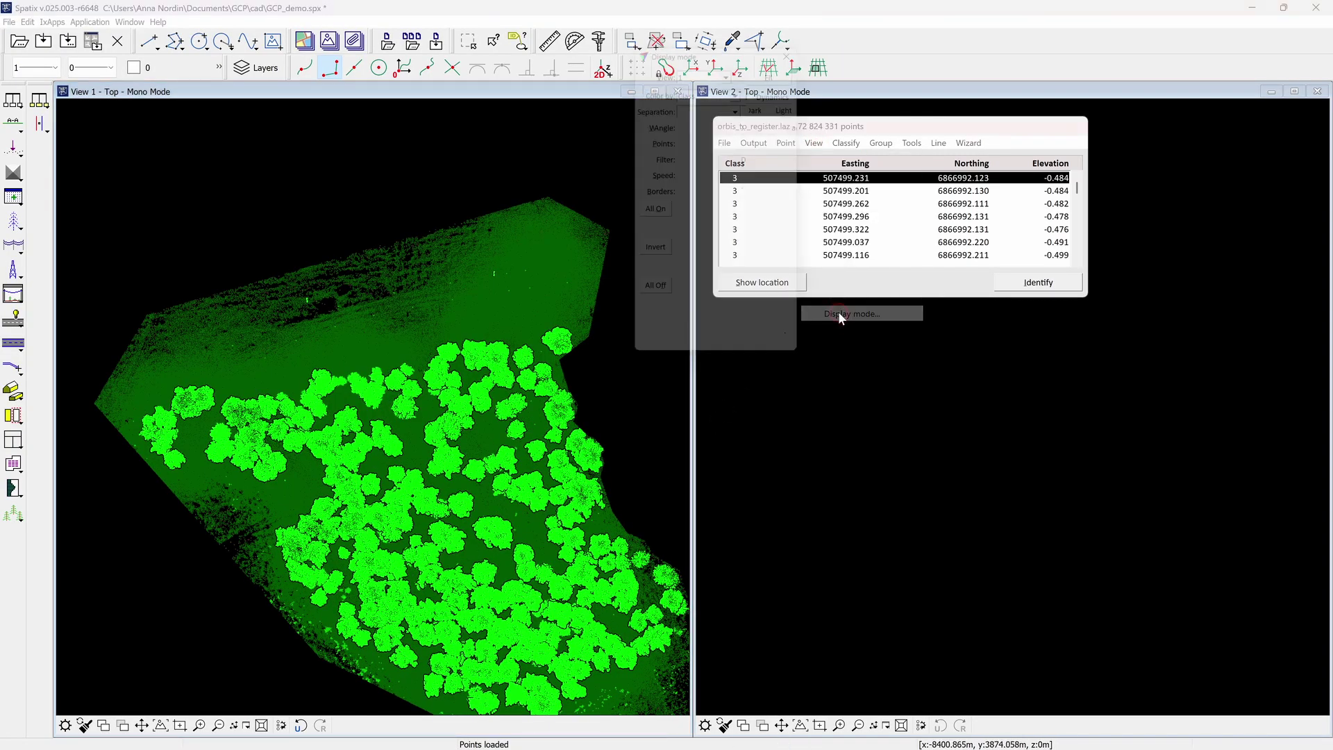
click(741, 84)
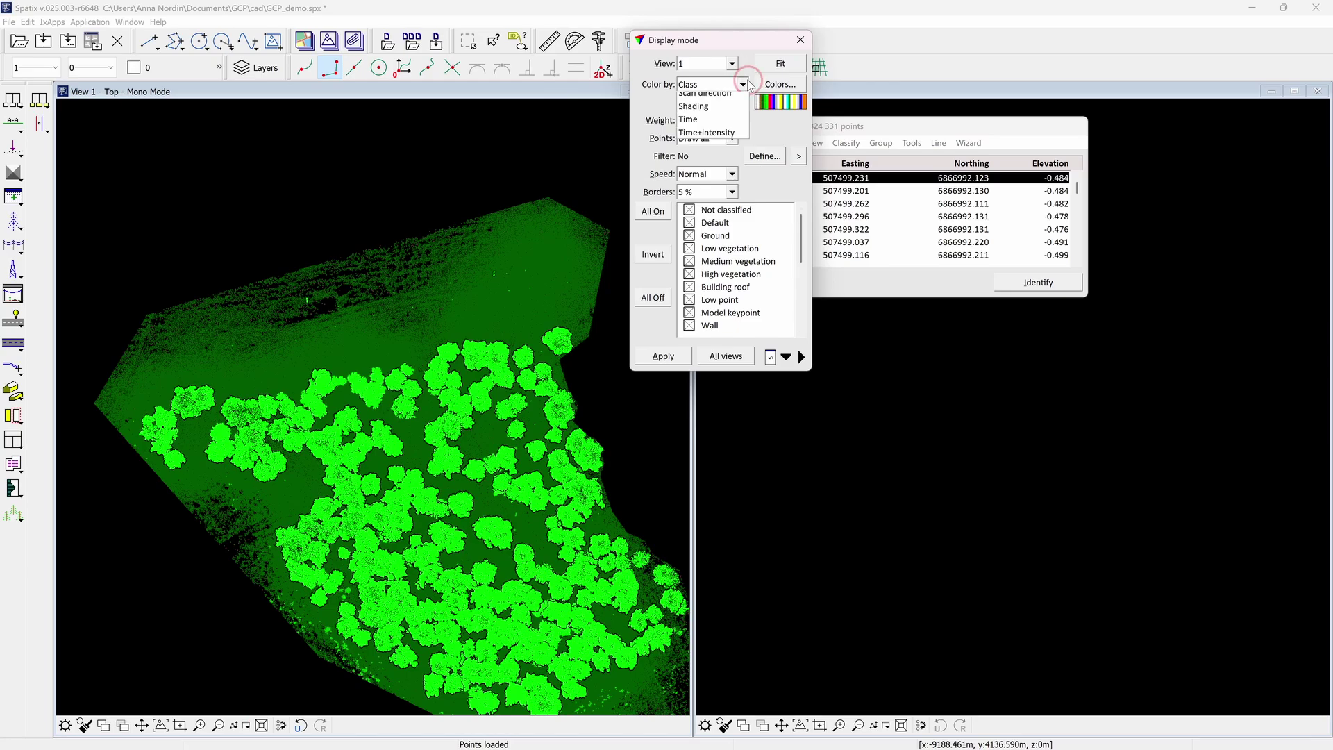
click(719, 233)
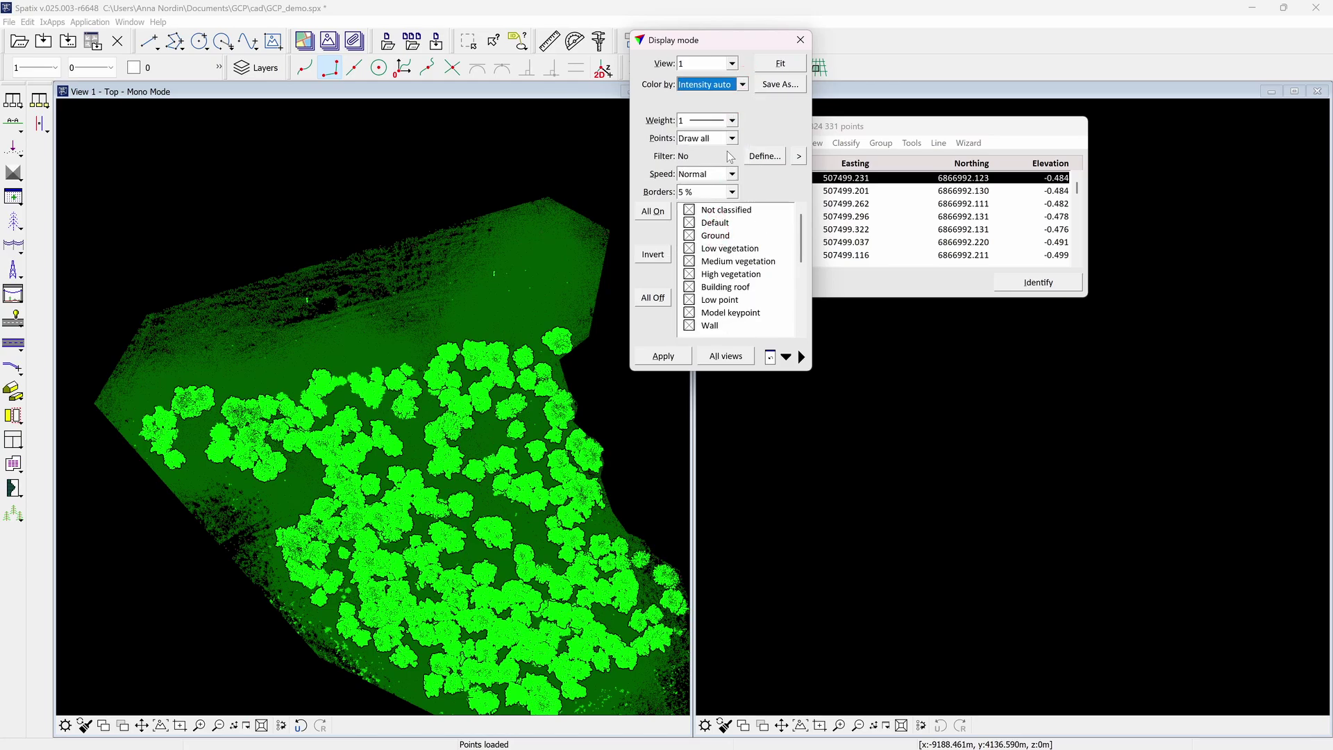
click(732, 121)
click(721, 200)
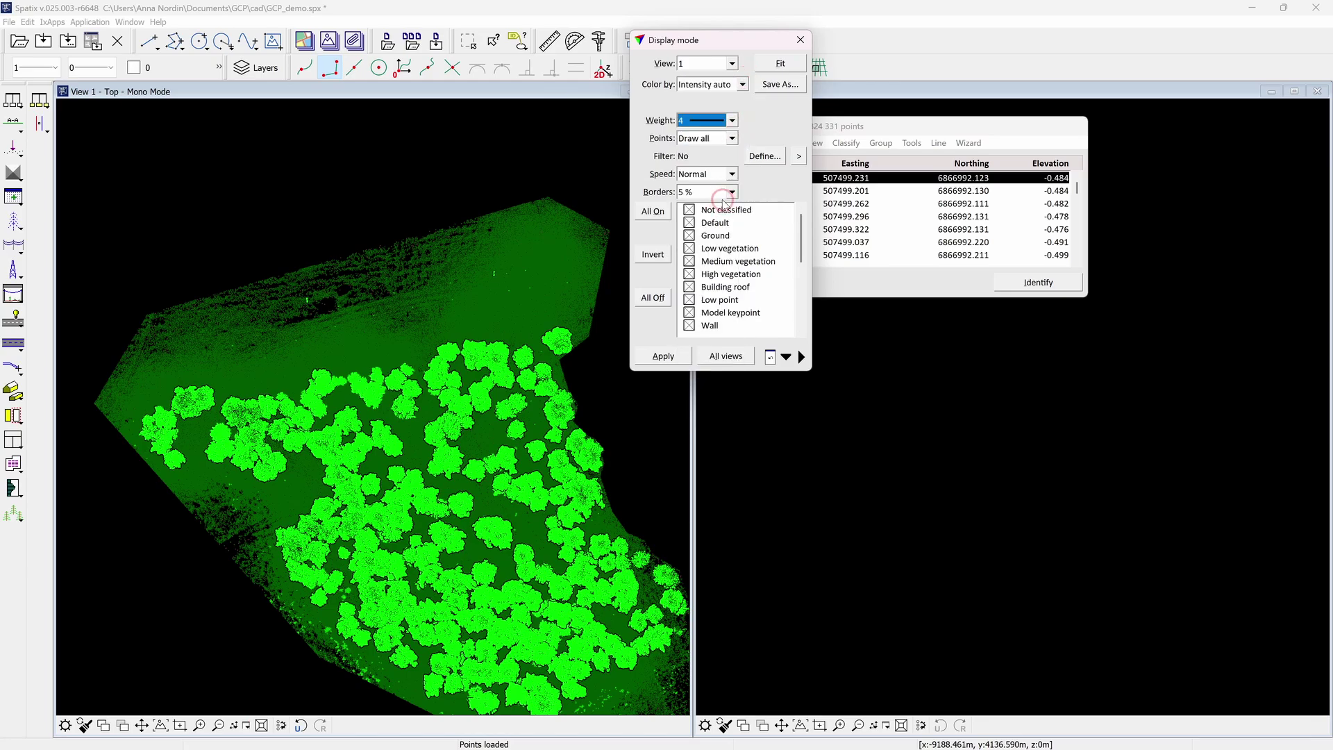
Step: Apply the intensity display settings to all views and zoom in on the cloud
click(725, 357)
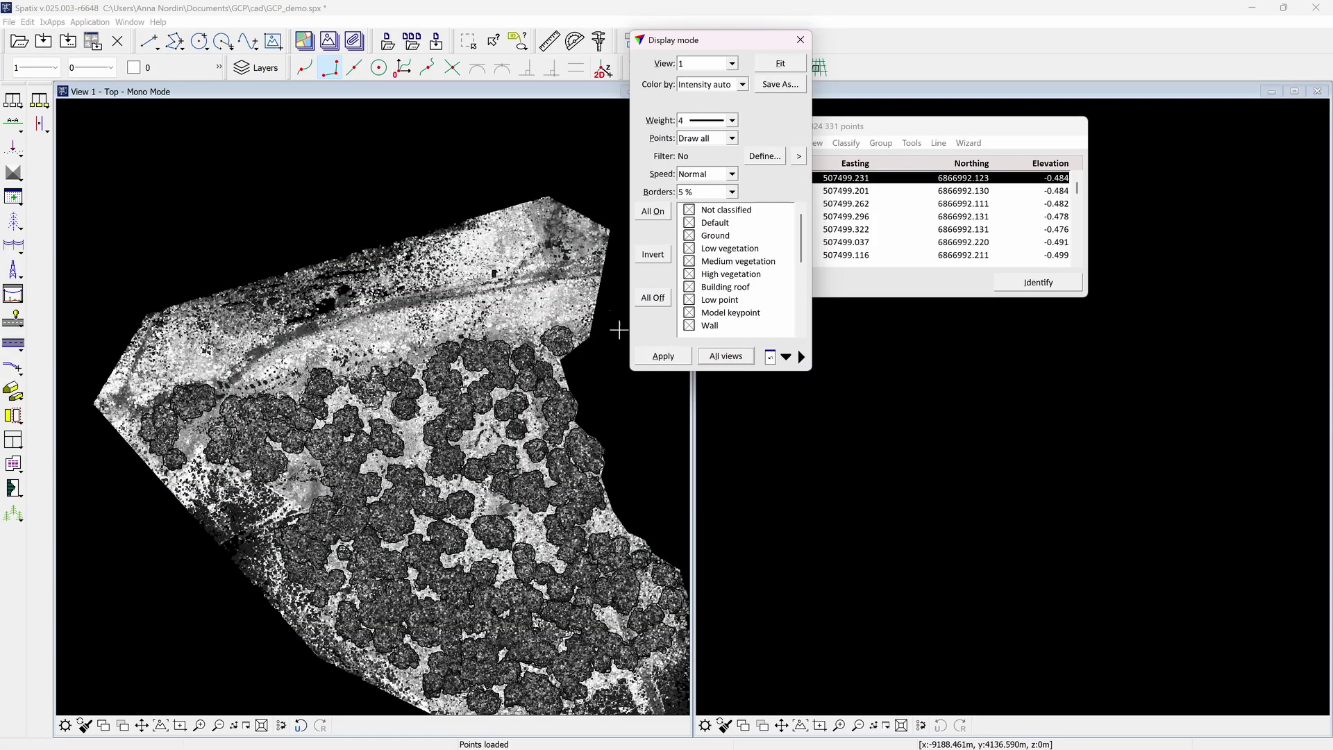
scroll(557, 265, up, 2)
scroll(557, 262, up, 4)
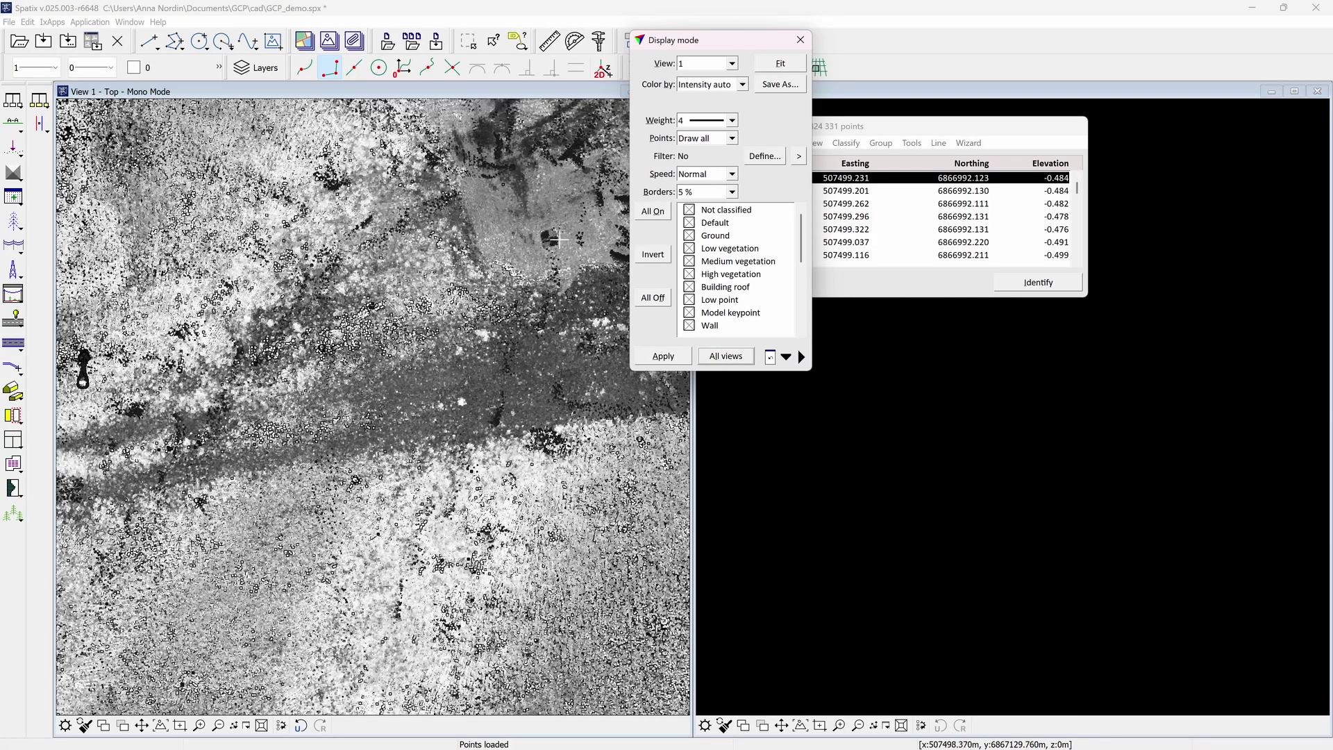
scroll(559, 206, up, 3)
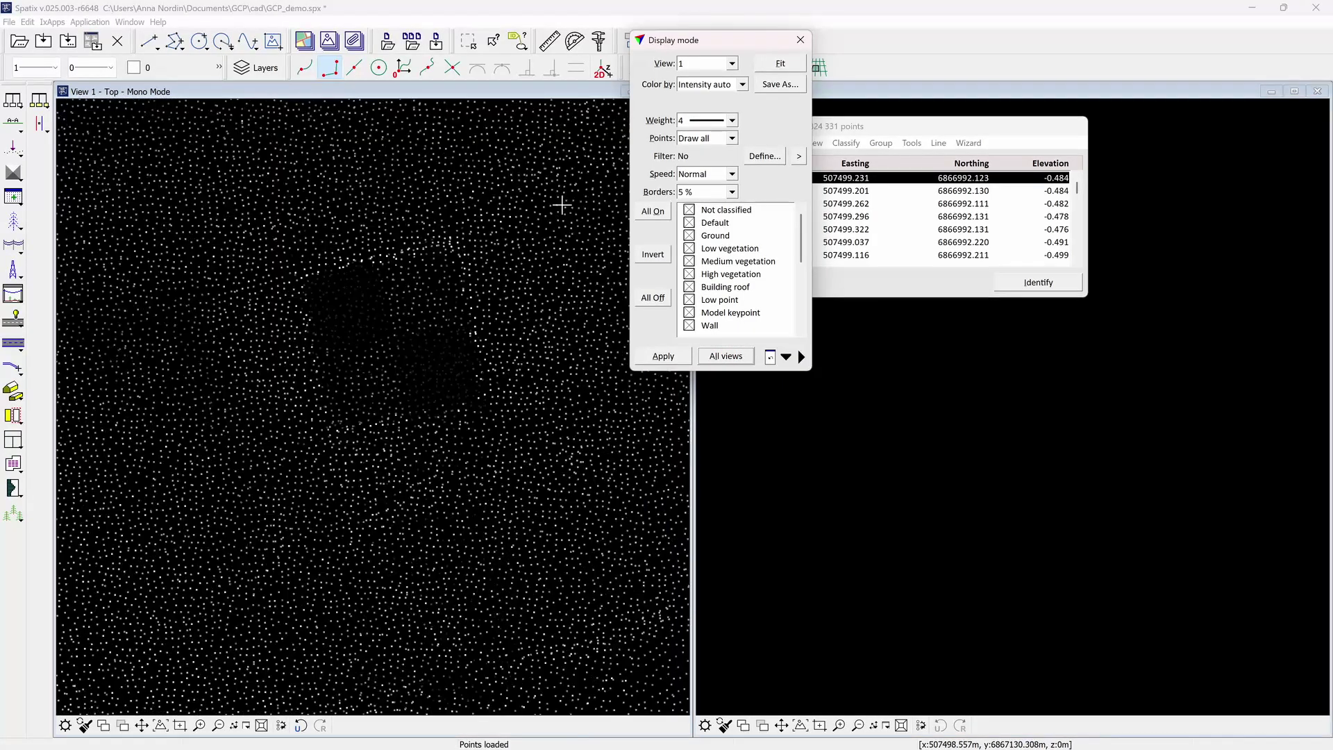
scroll(345, 450, down, 2)
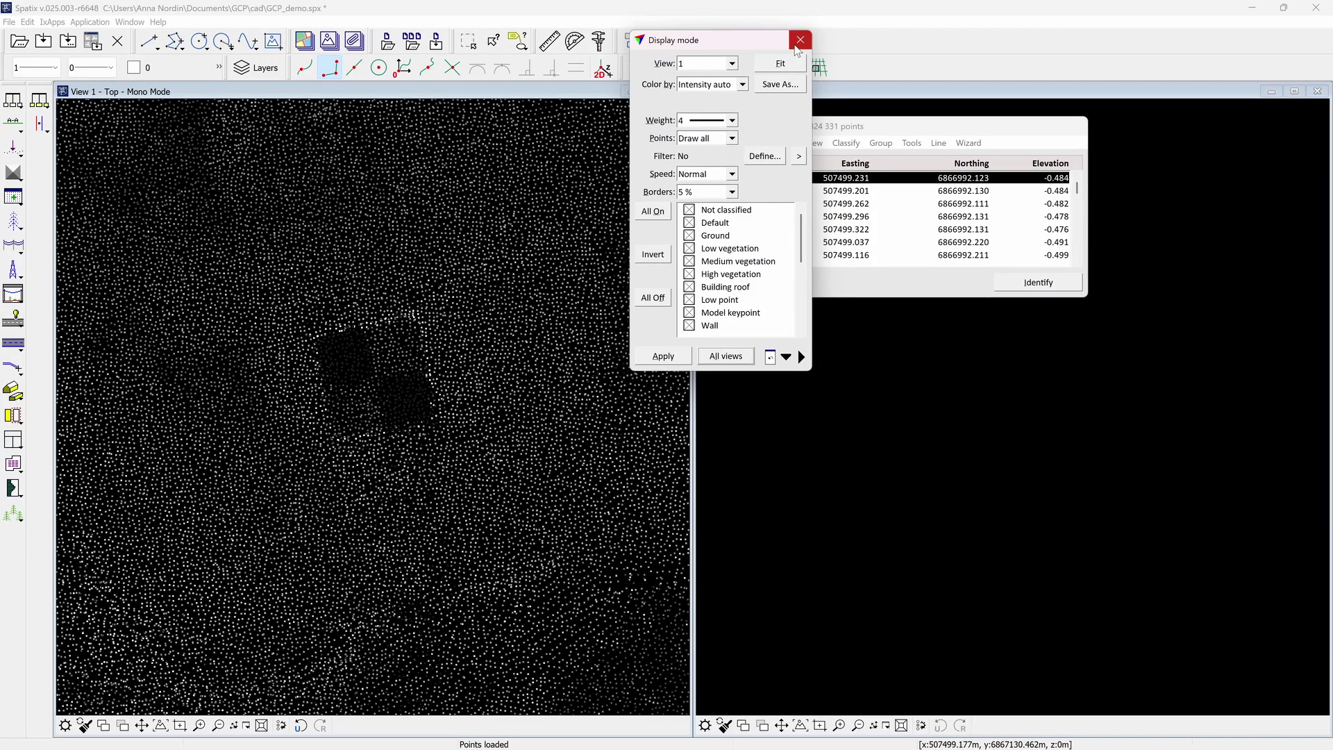
click(800, 39)
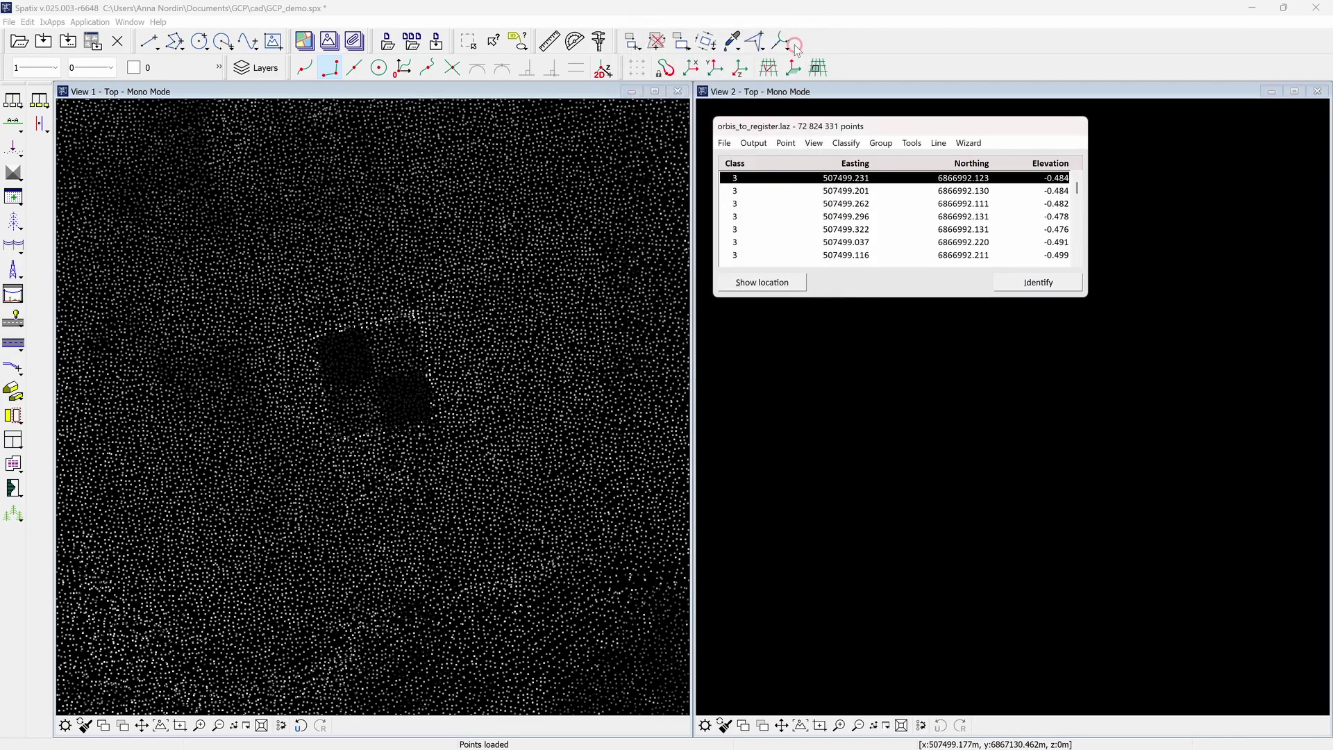
click(911, 143)
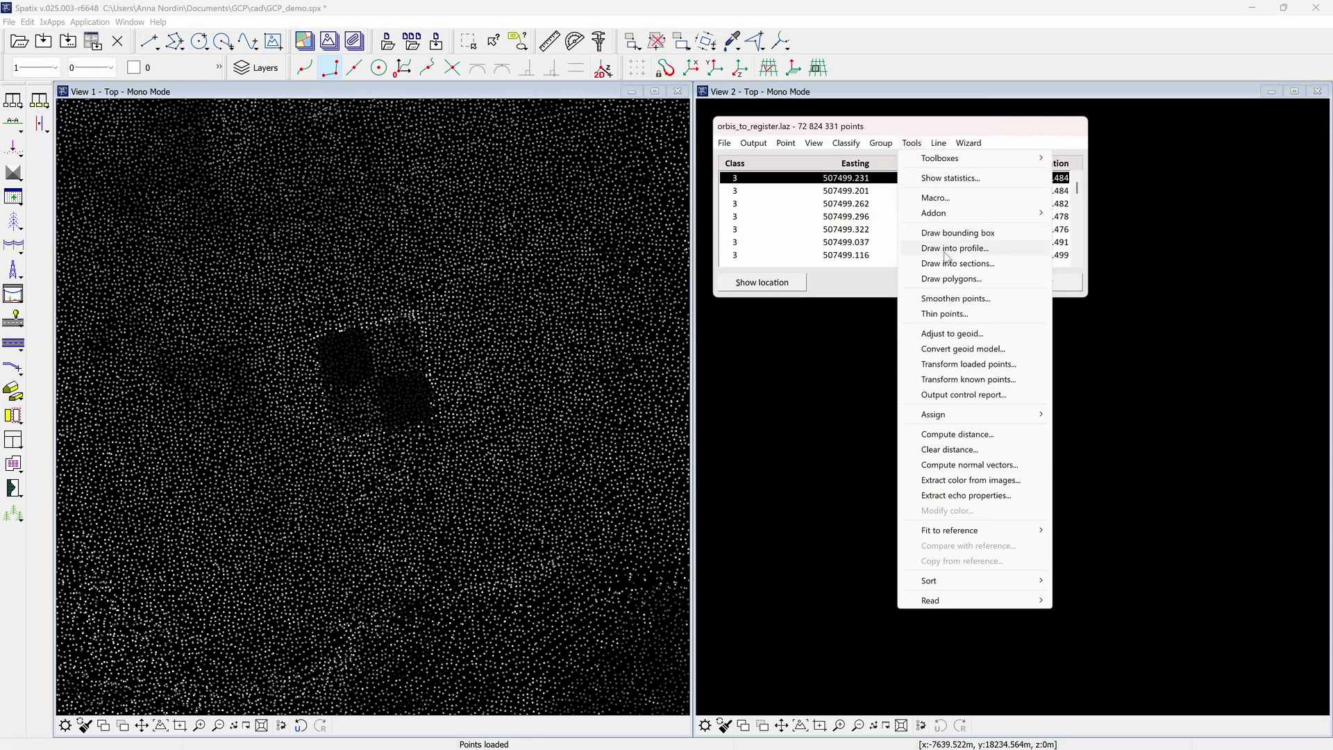
mouse_move(976, 532)
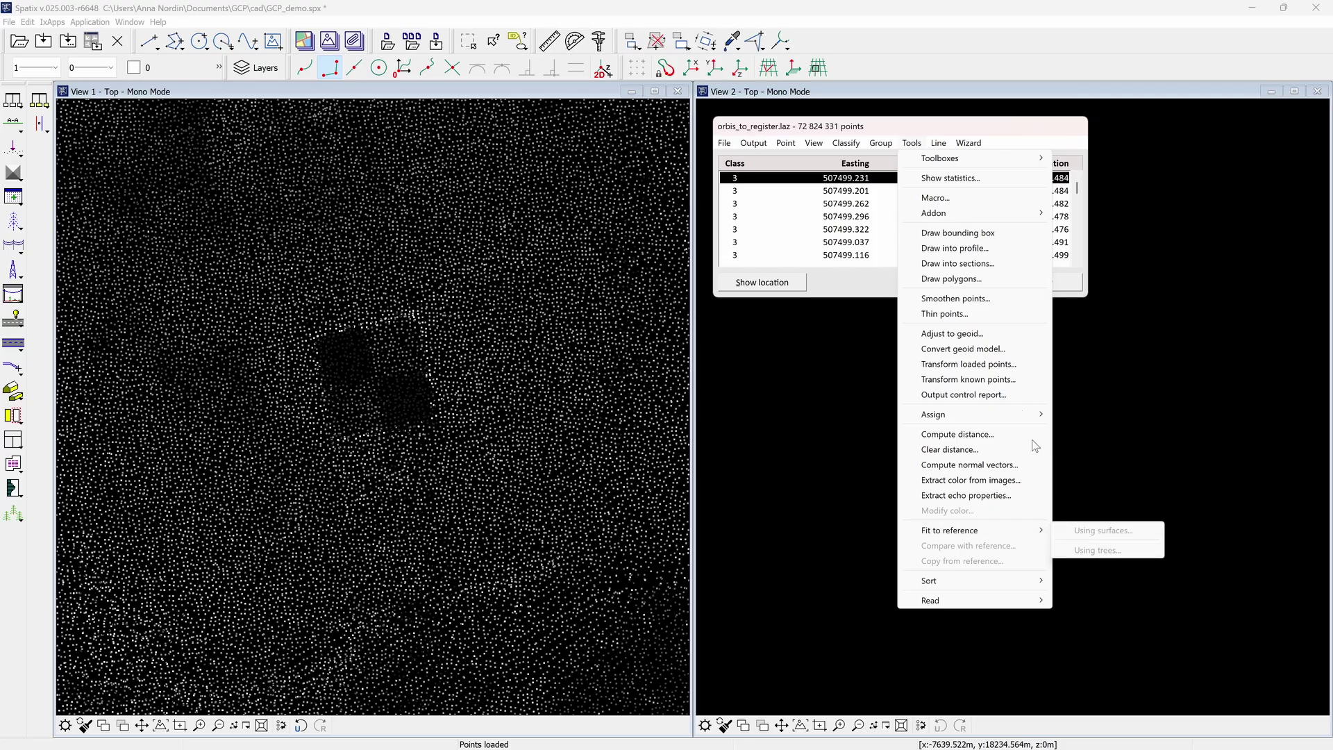
click(939, 144)
click(939, 145)
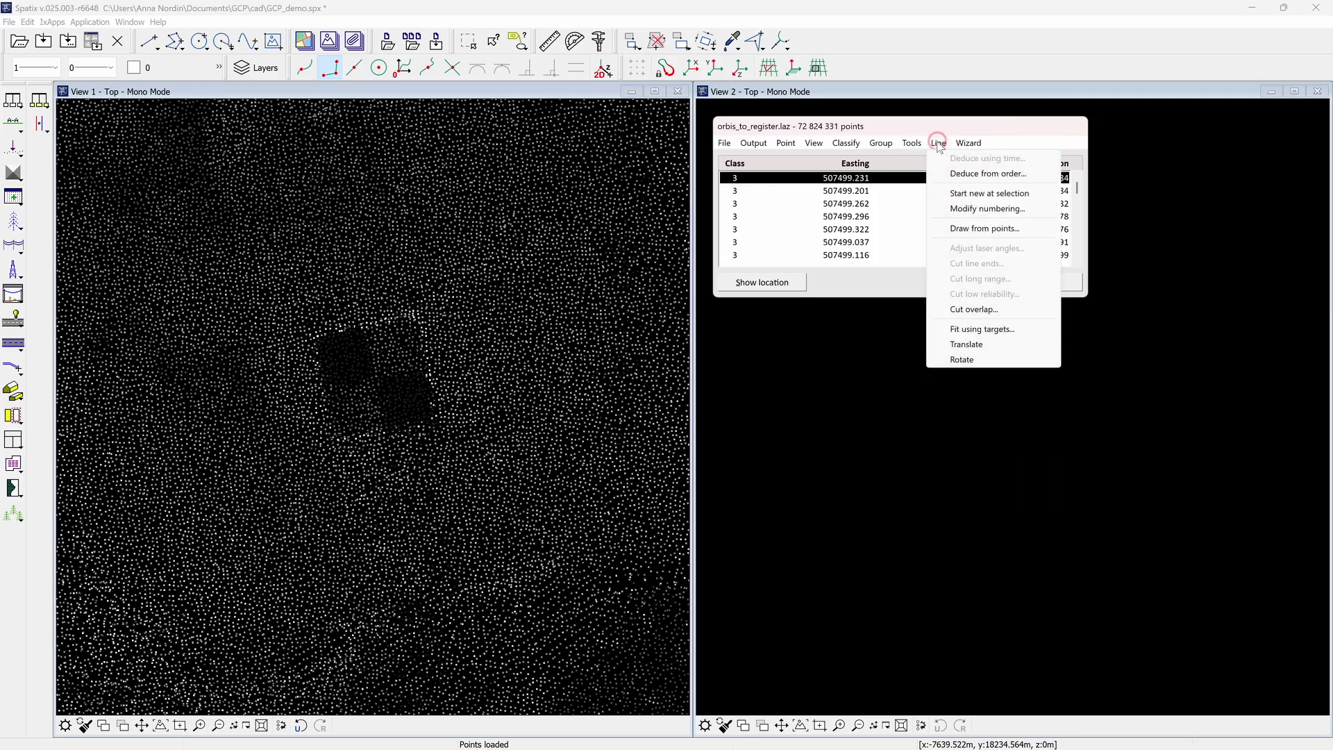
click(976, 331)
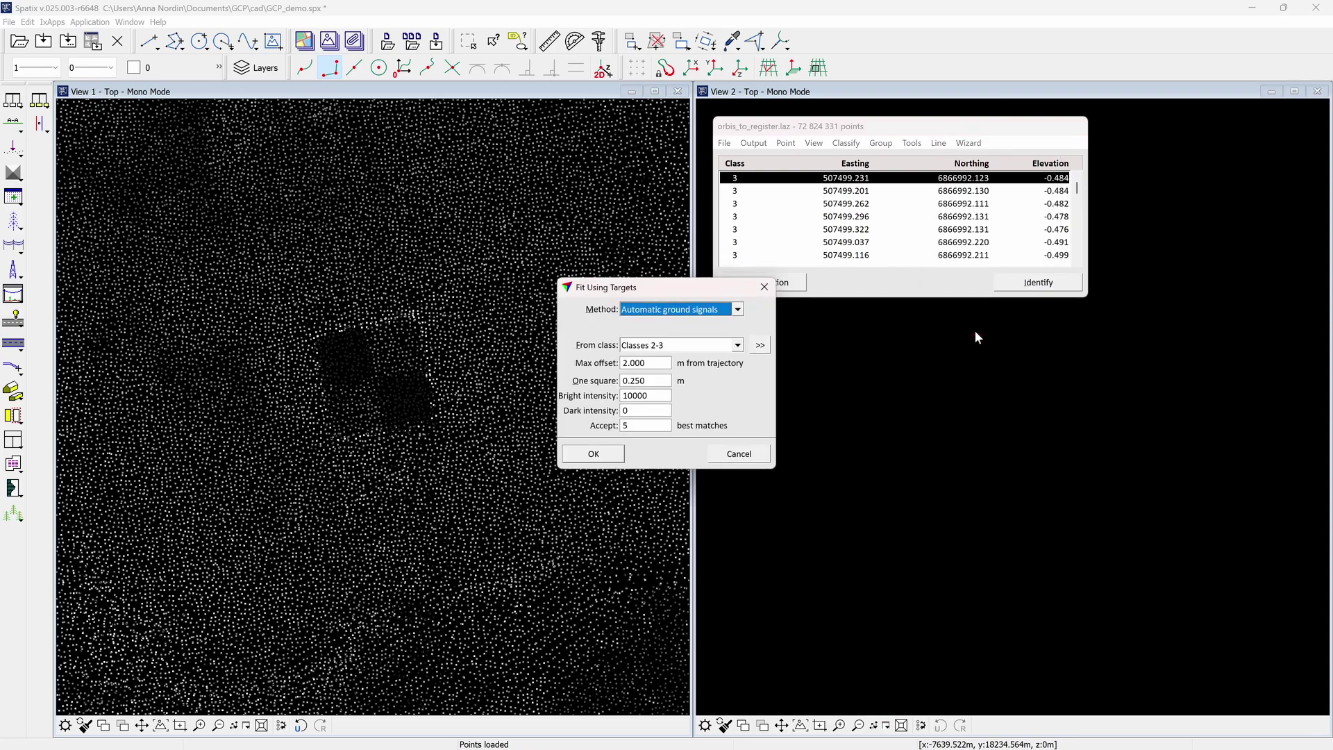
click(739, 309)
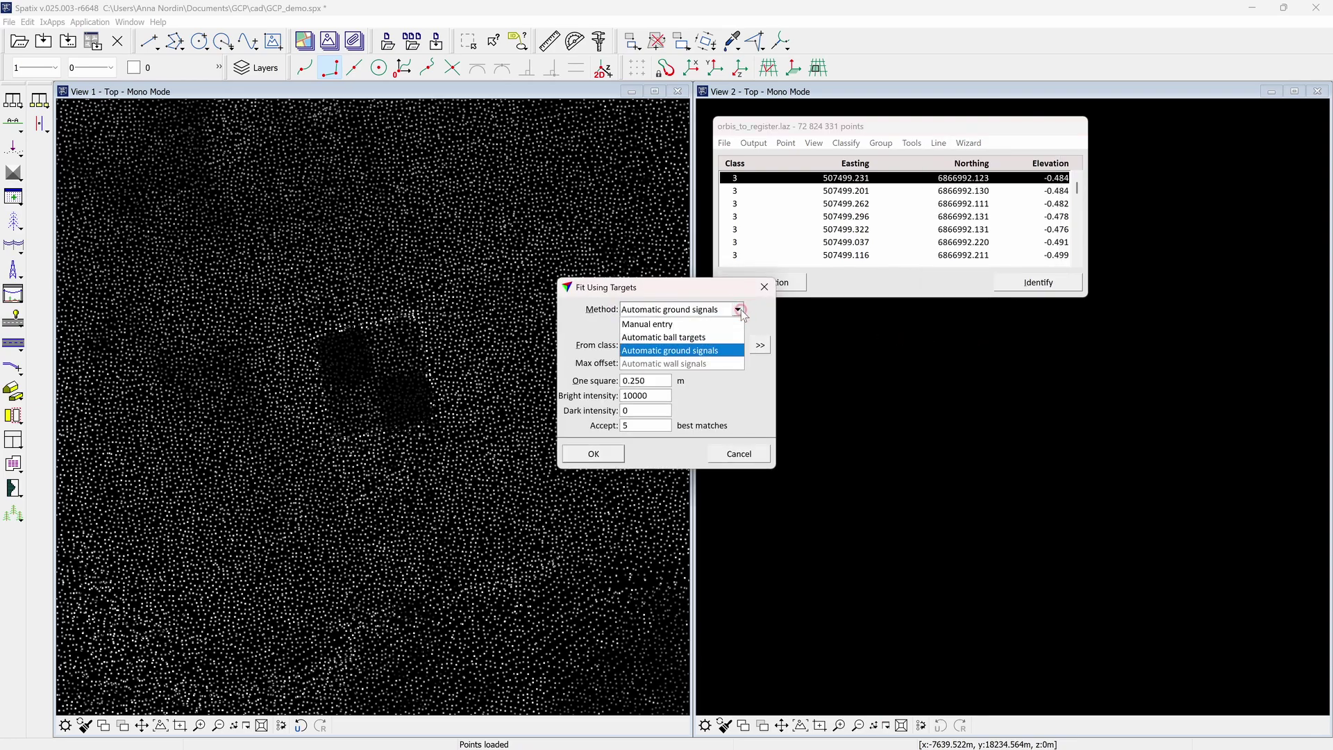
click(733, 351)
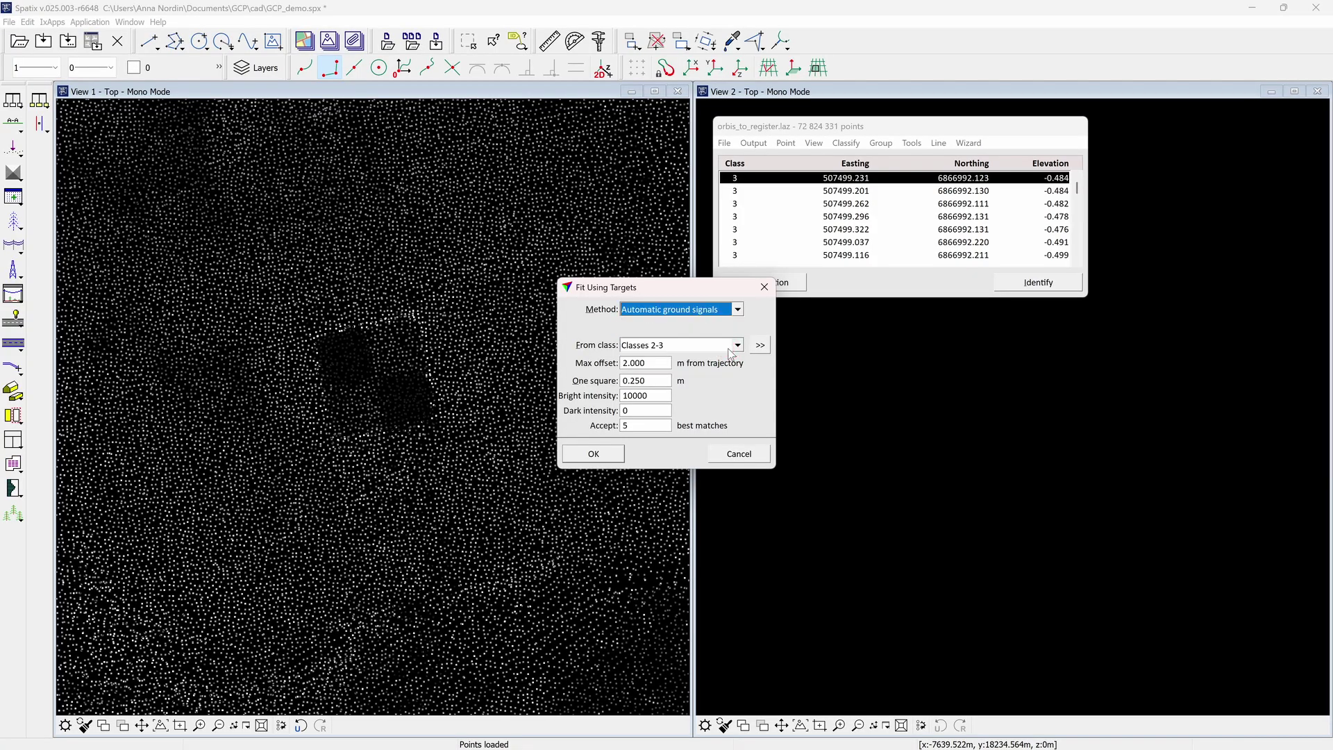
click(737, 346)
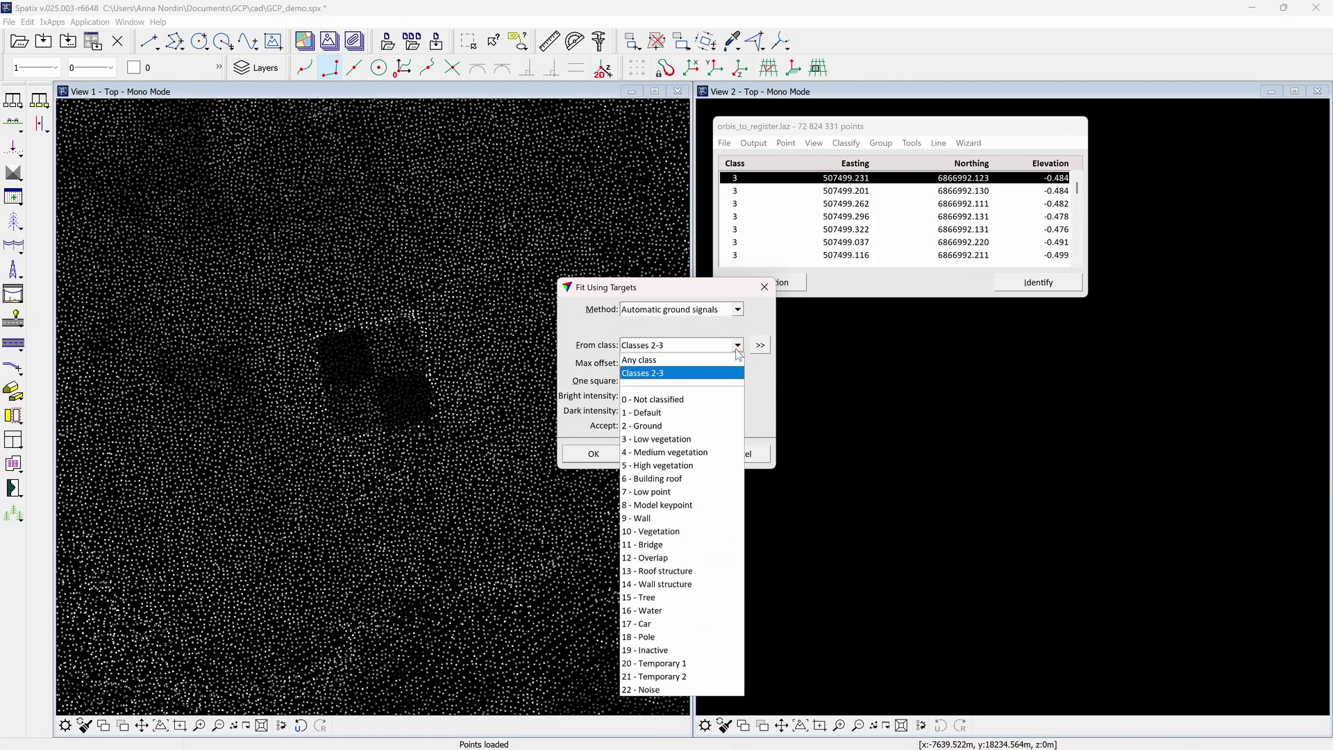
click(758, 352)
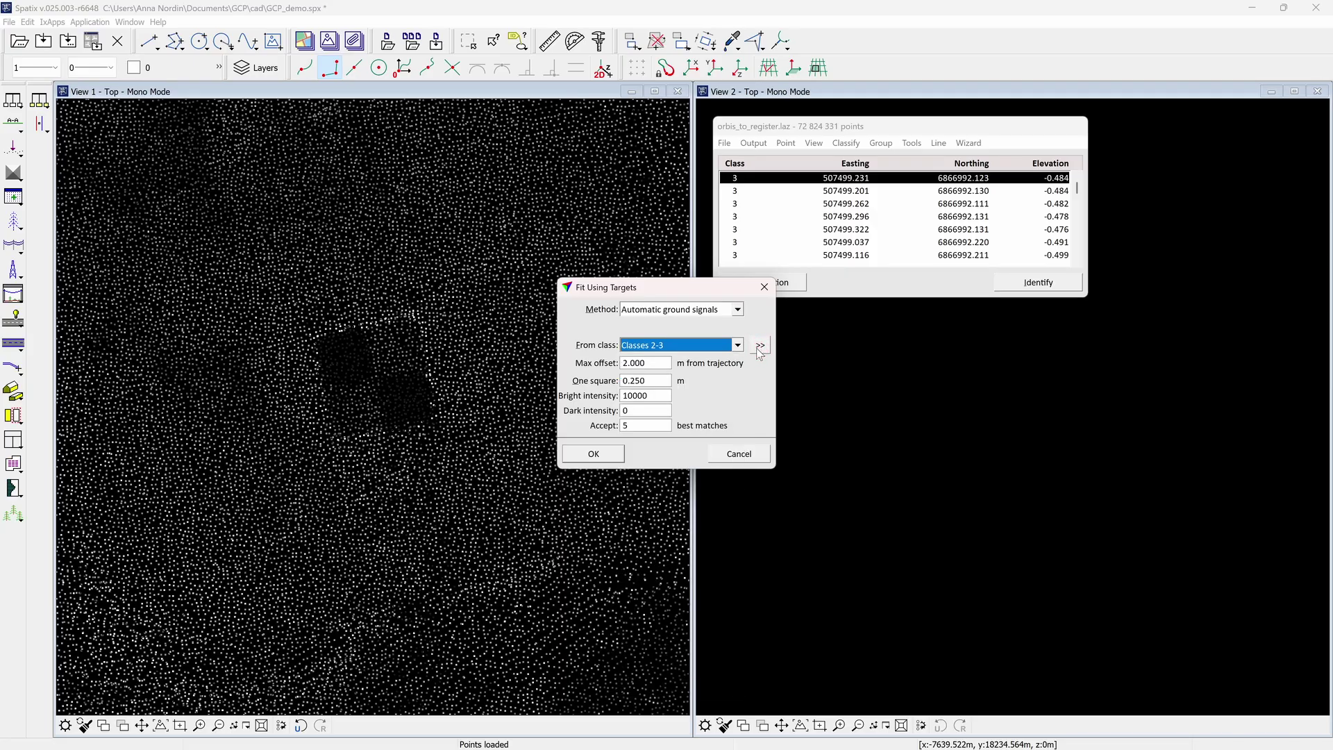
click(761, 350)
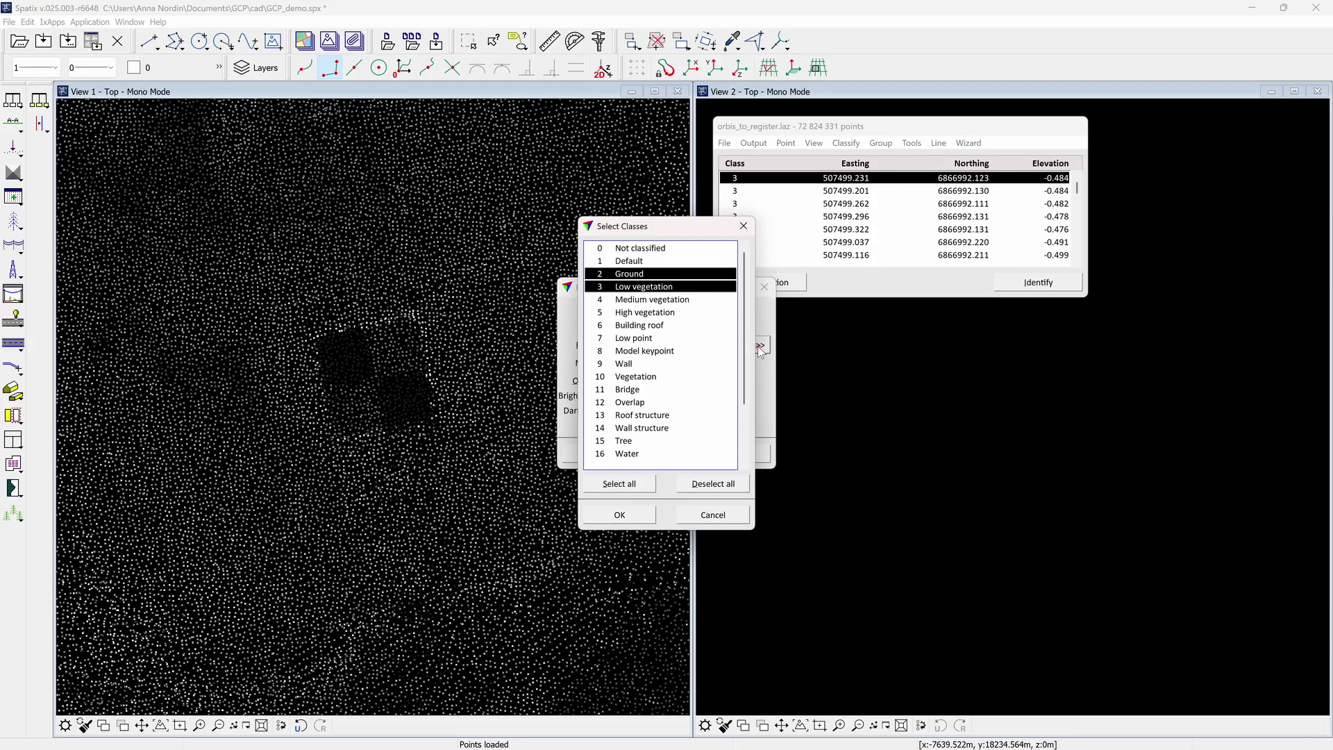
click(667, 276)
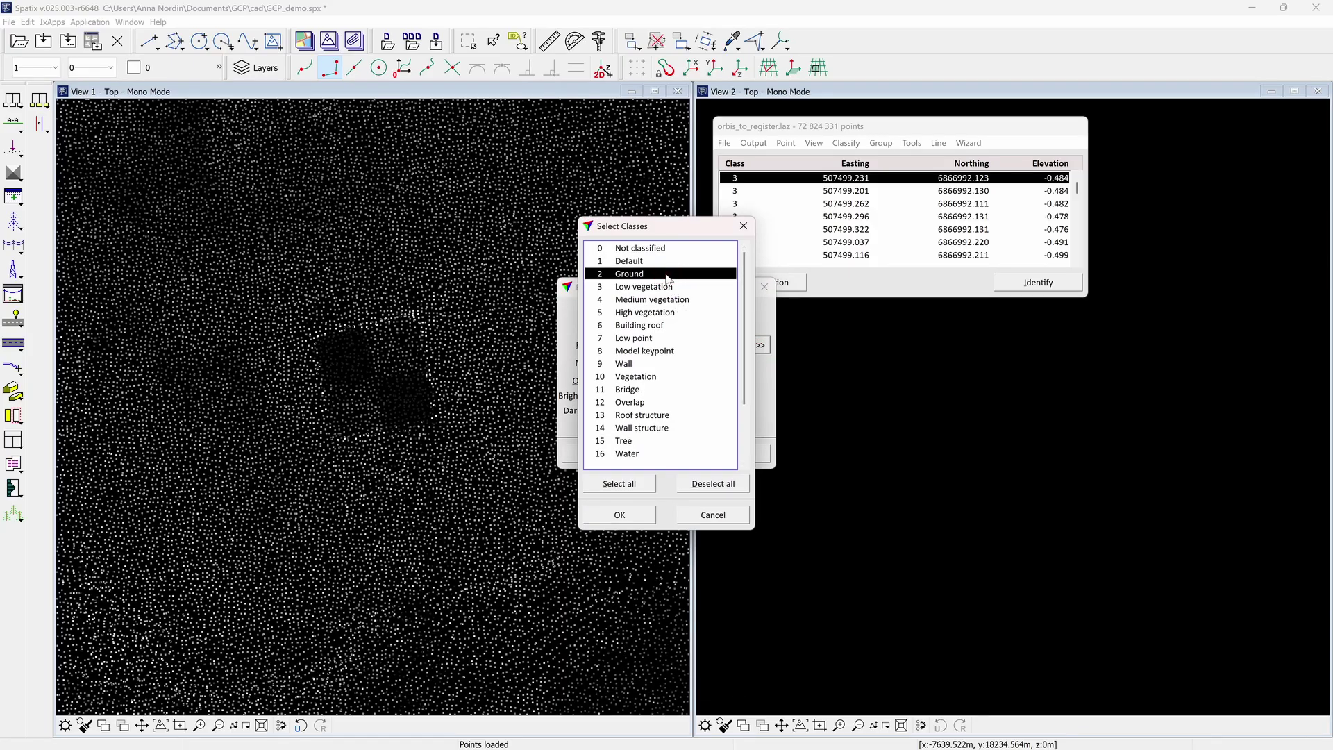
click(659, 289)
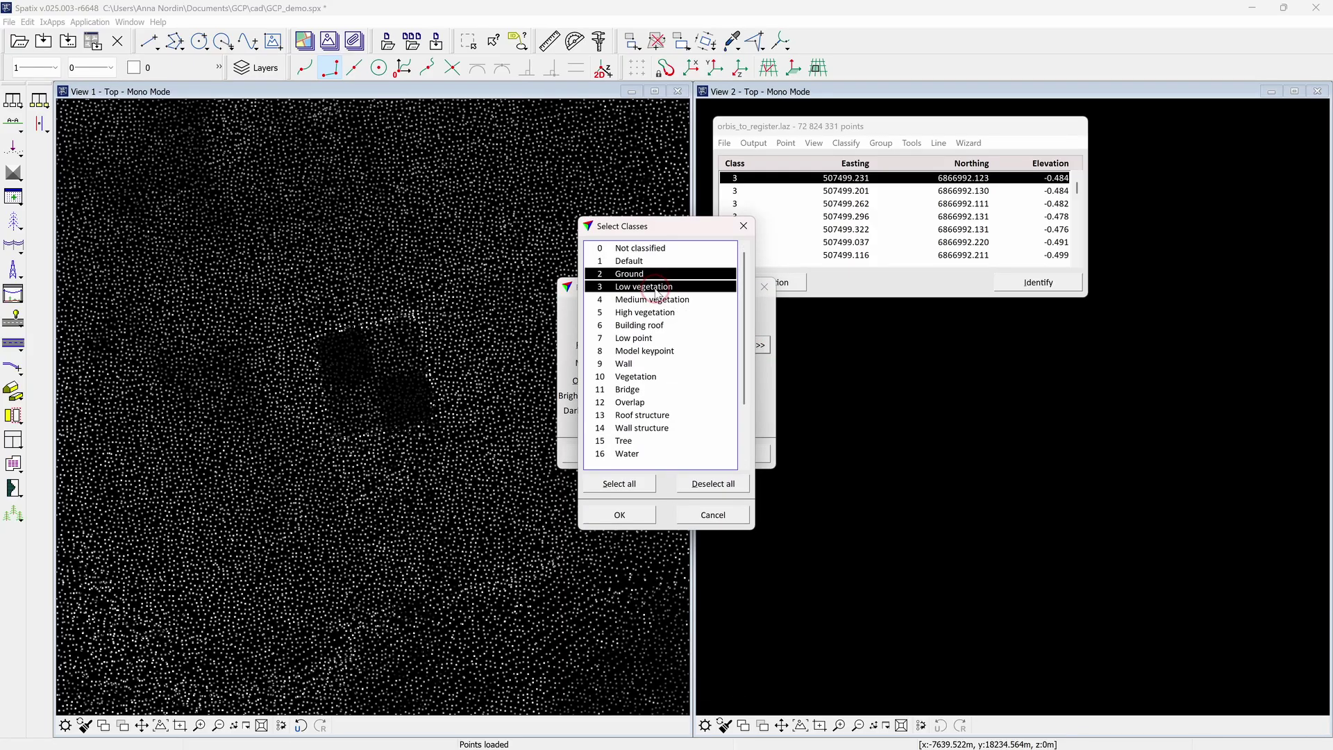
click(620, 514)
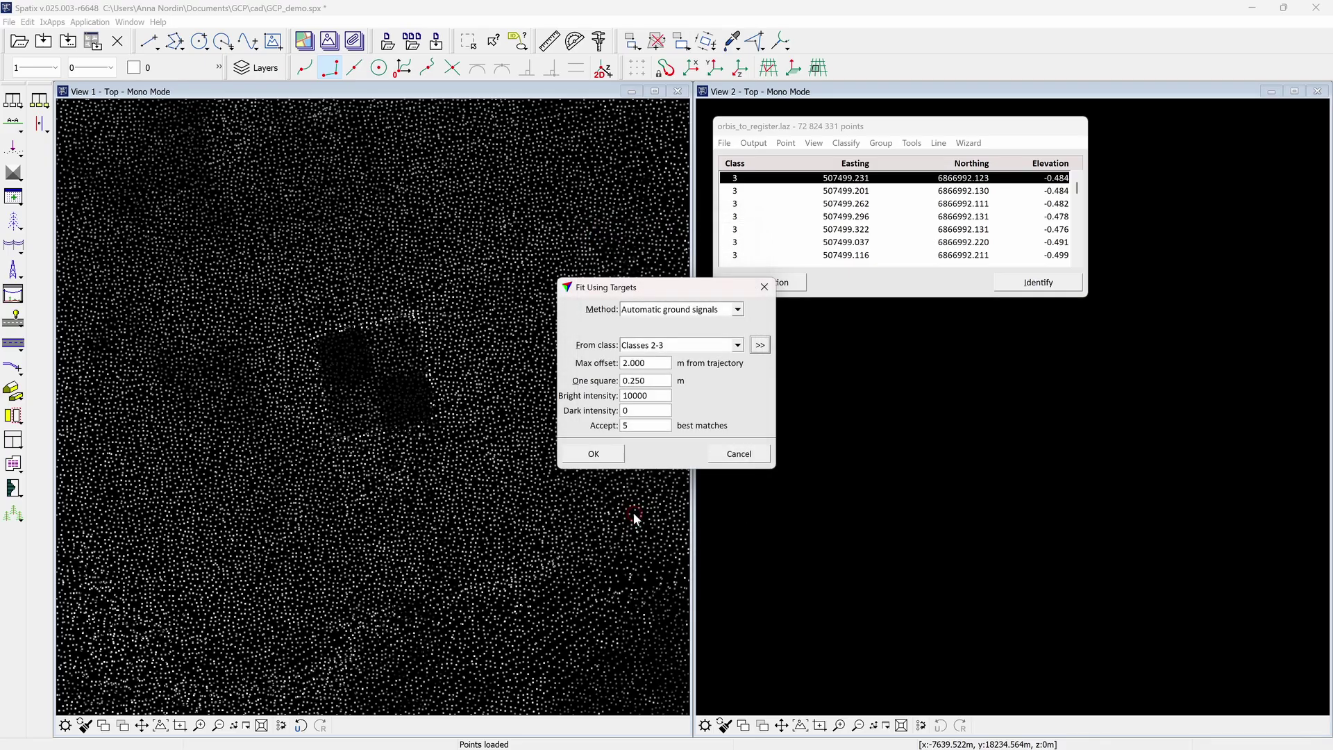
click(655, 364)
click(655, 380)
click(658, 395)
click(652, 410)
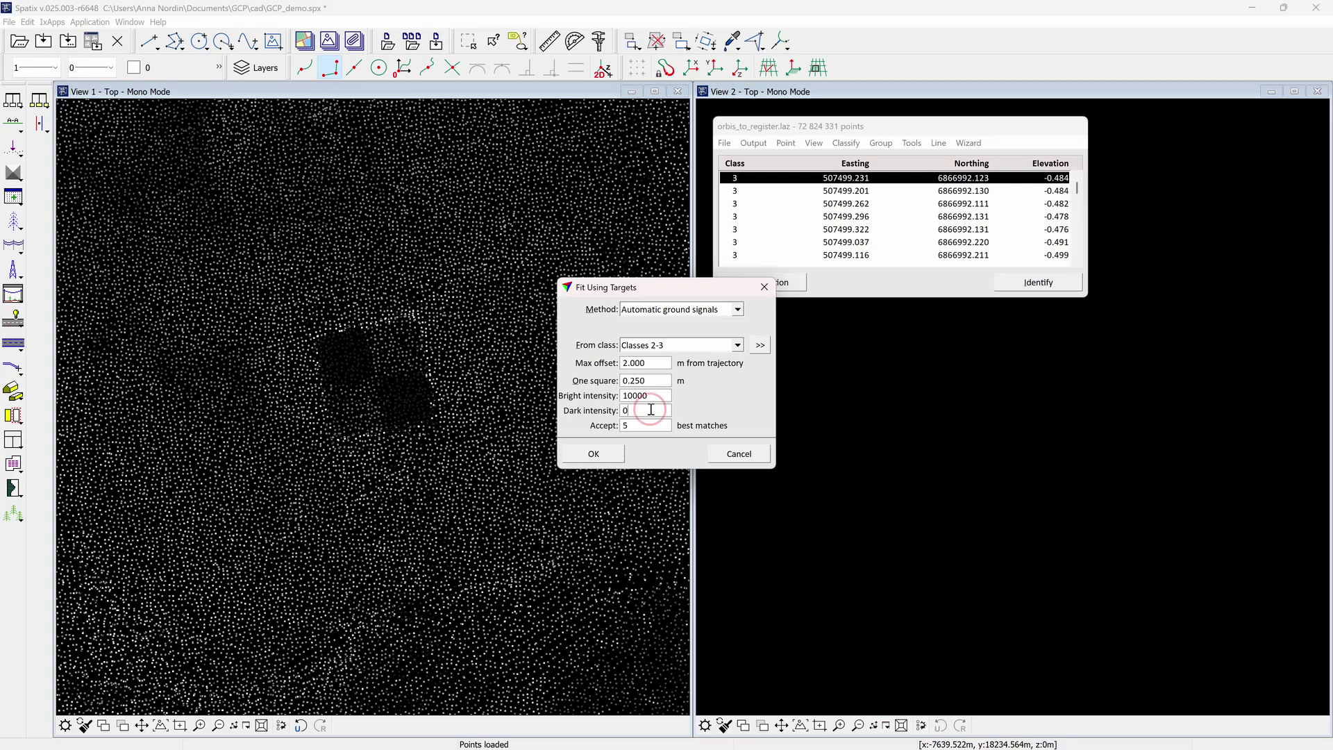
click(733, 453)
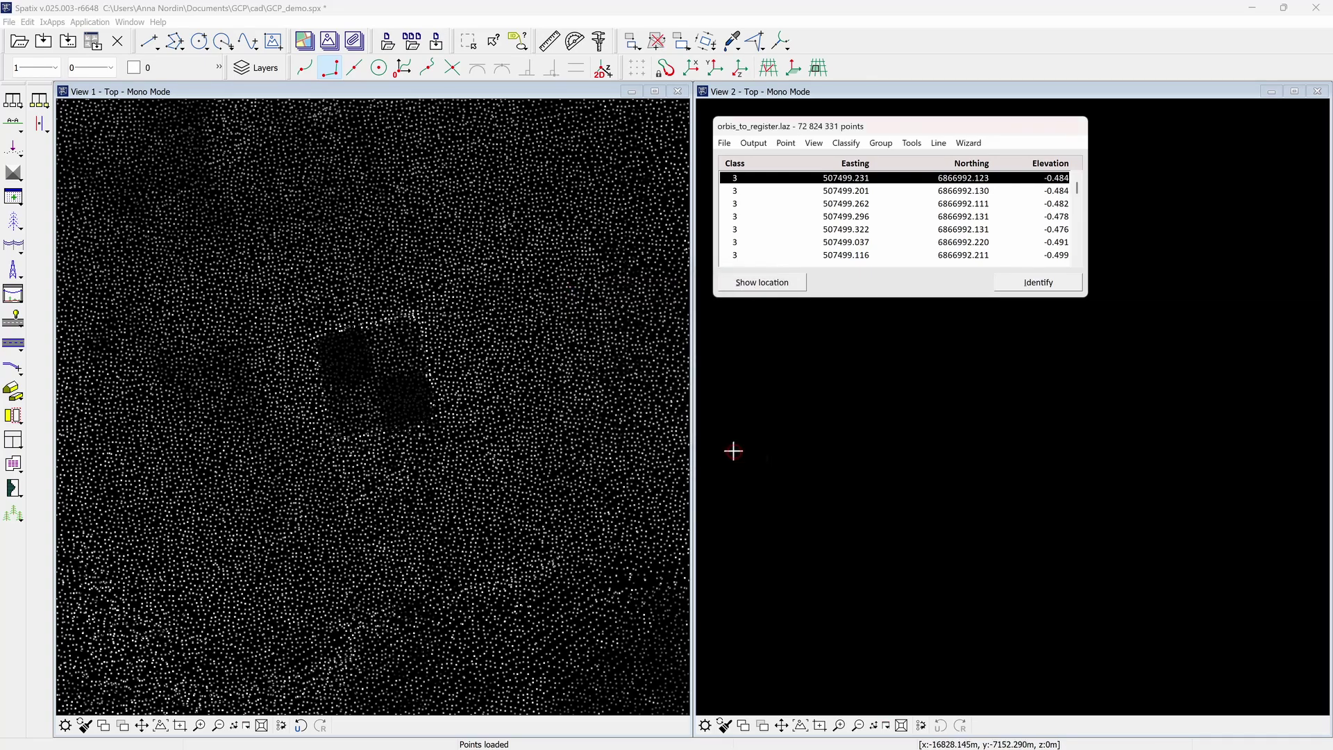
Step: Add an Intensity column to the point list fields
click(817, 145)
click(846, 243)
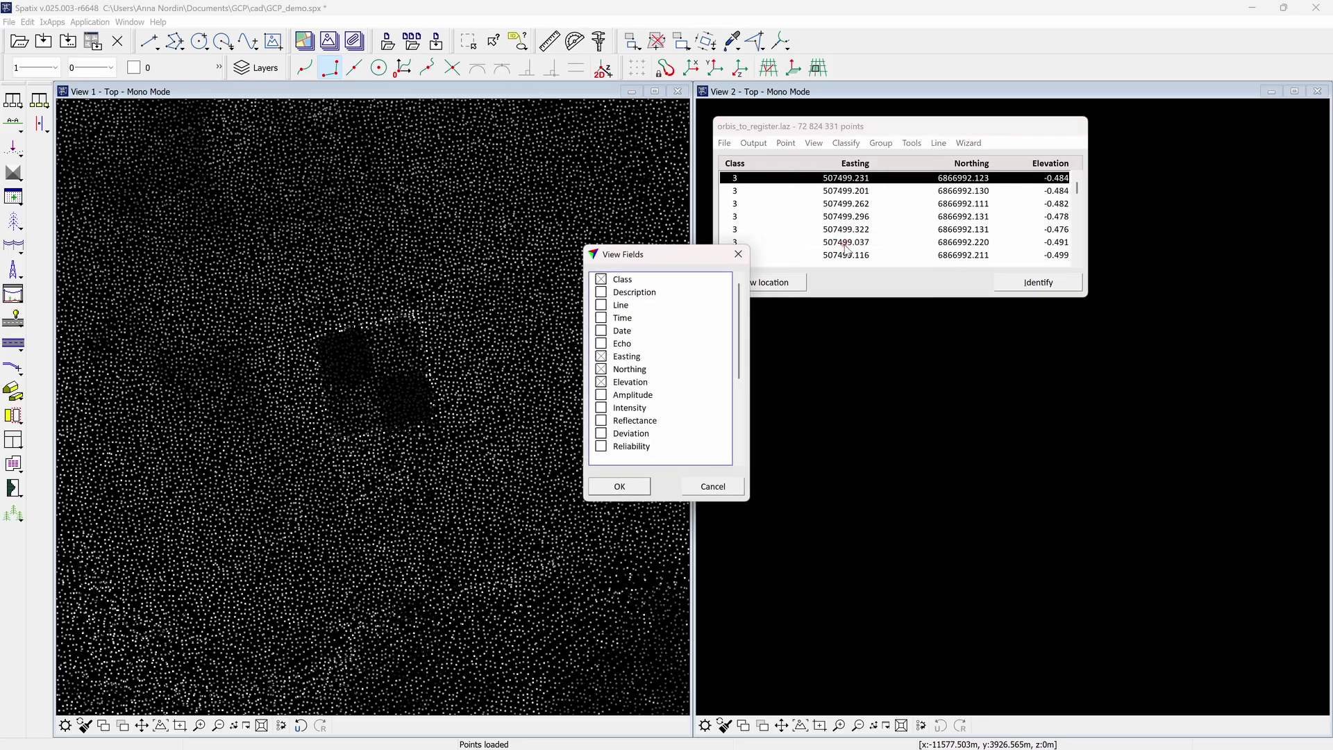
click(626, 409)
click(628, 486)
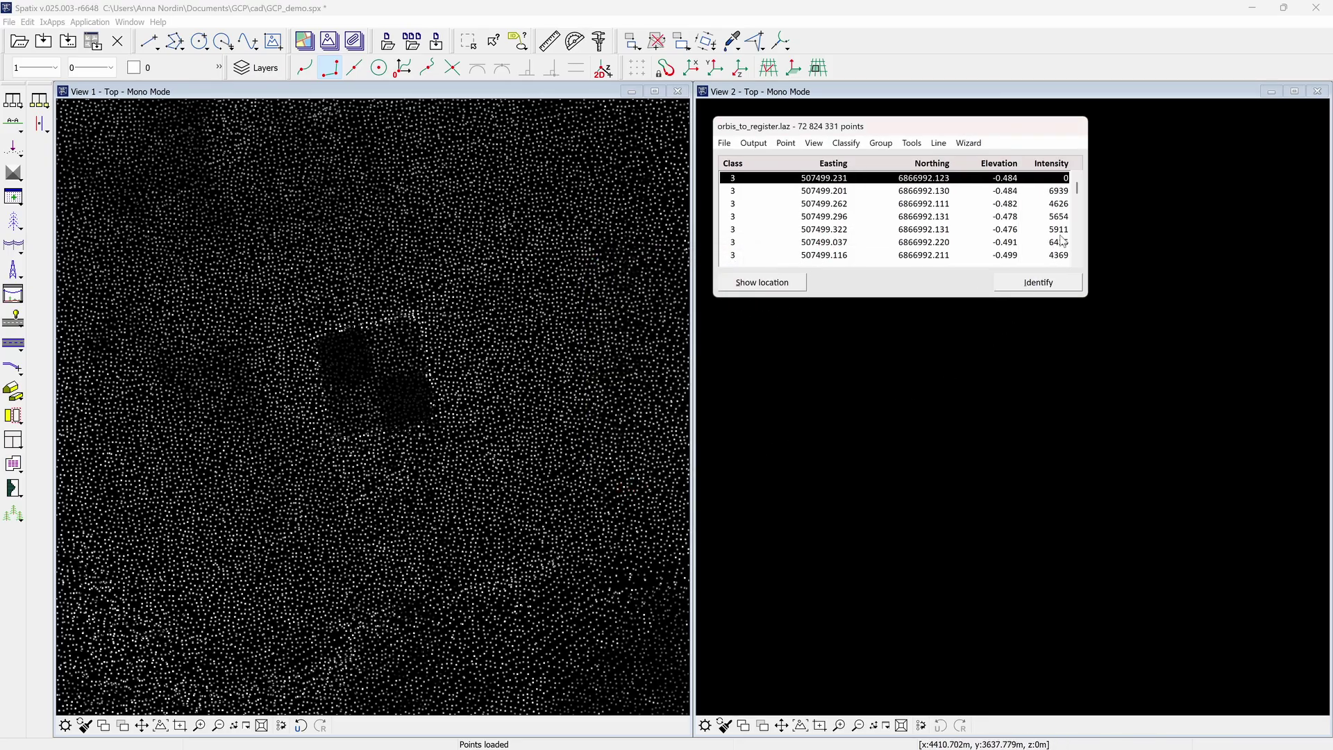
Step: Identify five points on and around the dark target squares to compare intensities
click(1038, 282)
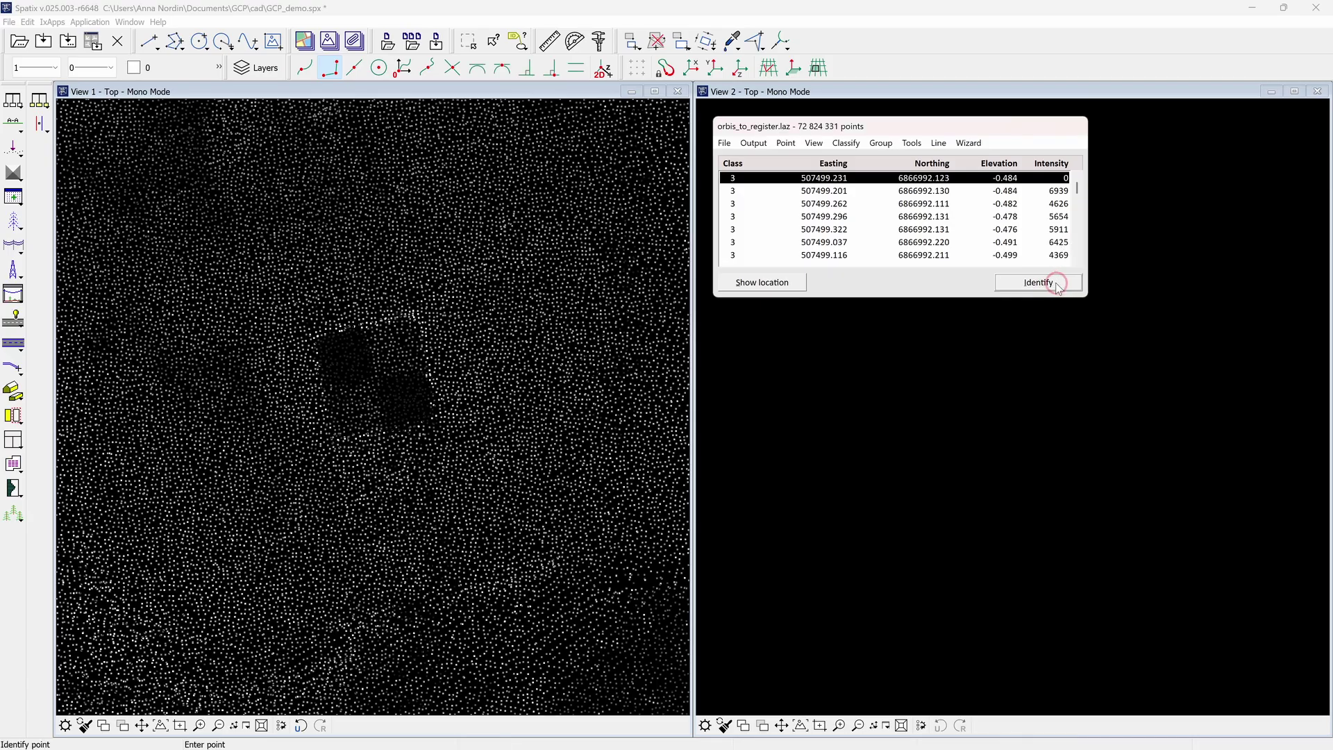
click(418, 400)
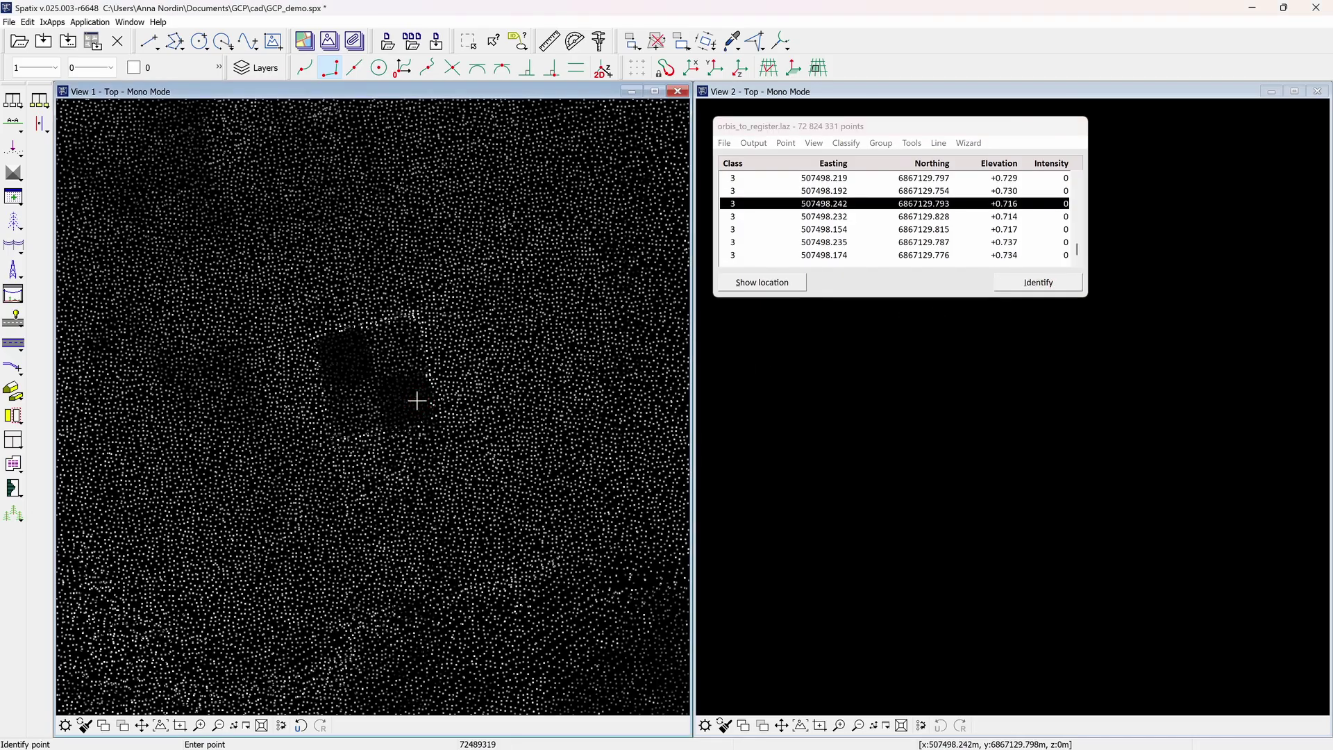
click(389, 396)
click(396, 357)
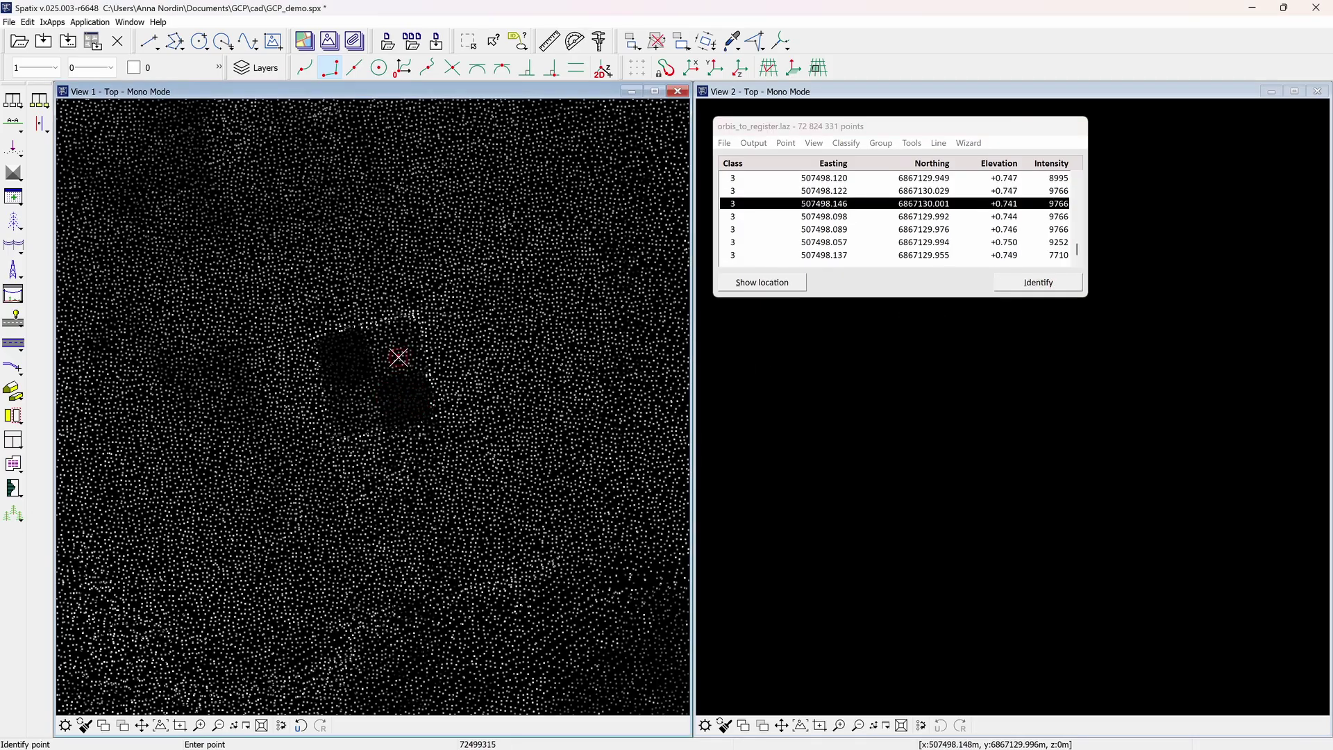
click(389, 345)
click(396, 342)
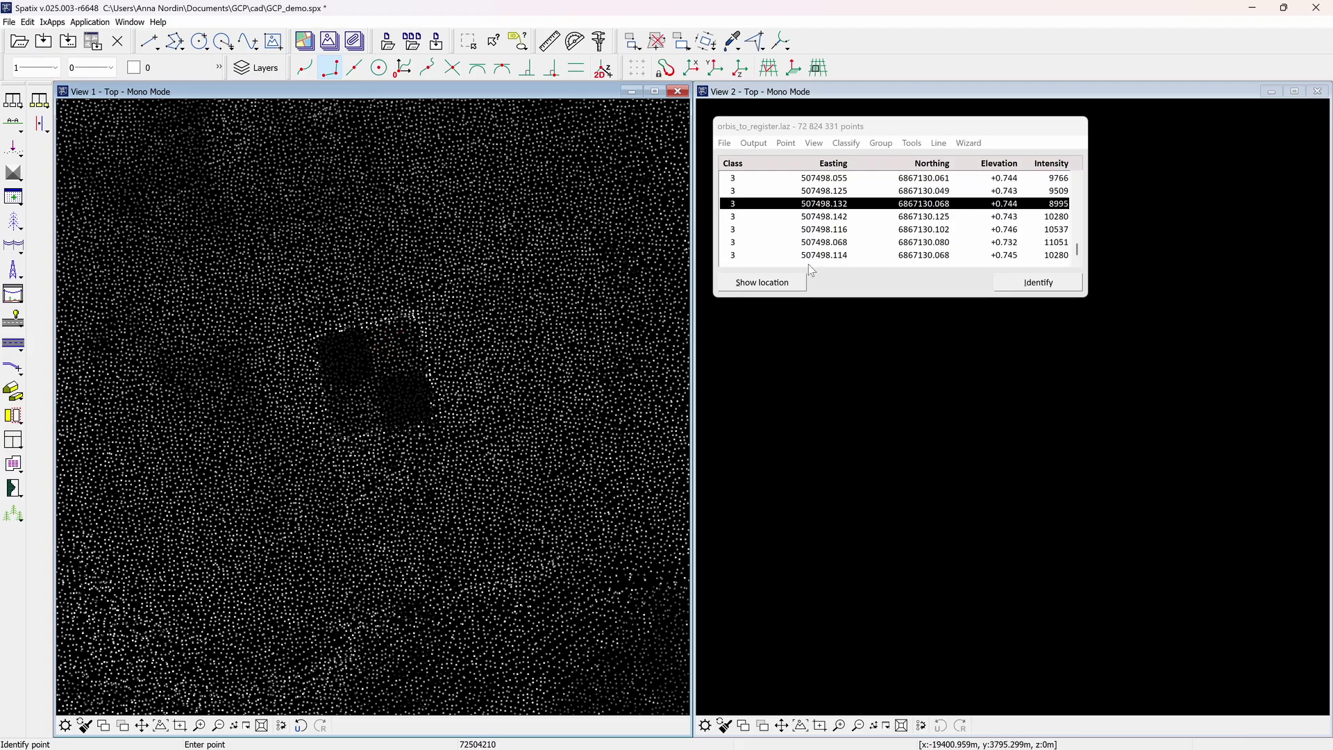
click(945, 144)
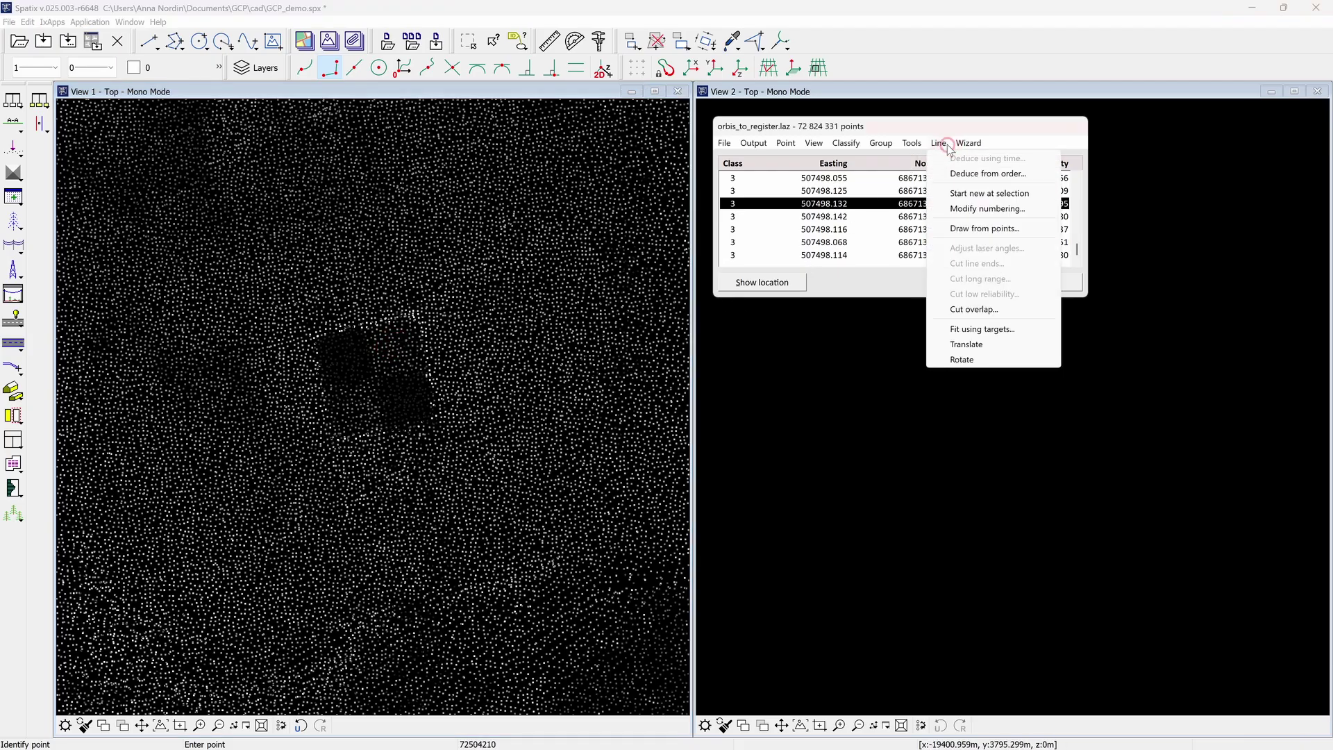
Step: Run Fit using targets with automatic ground signals, classes 2-3, accepting 5 best matches
click(969, 329)
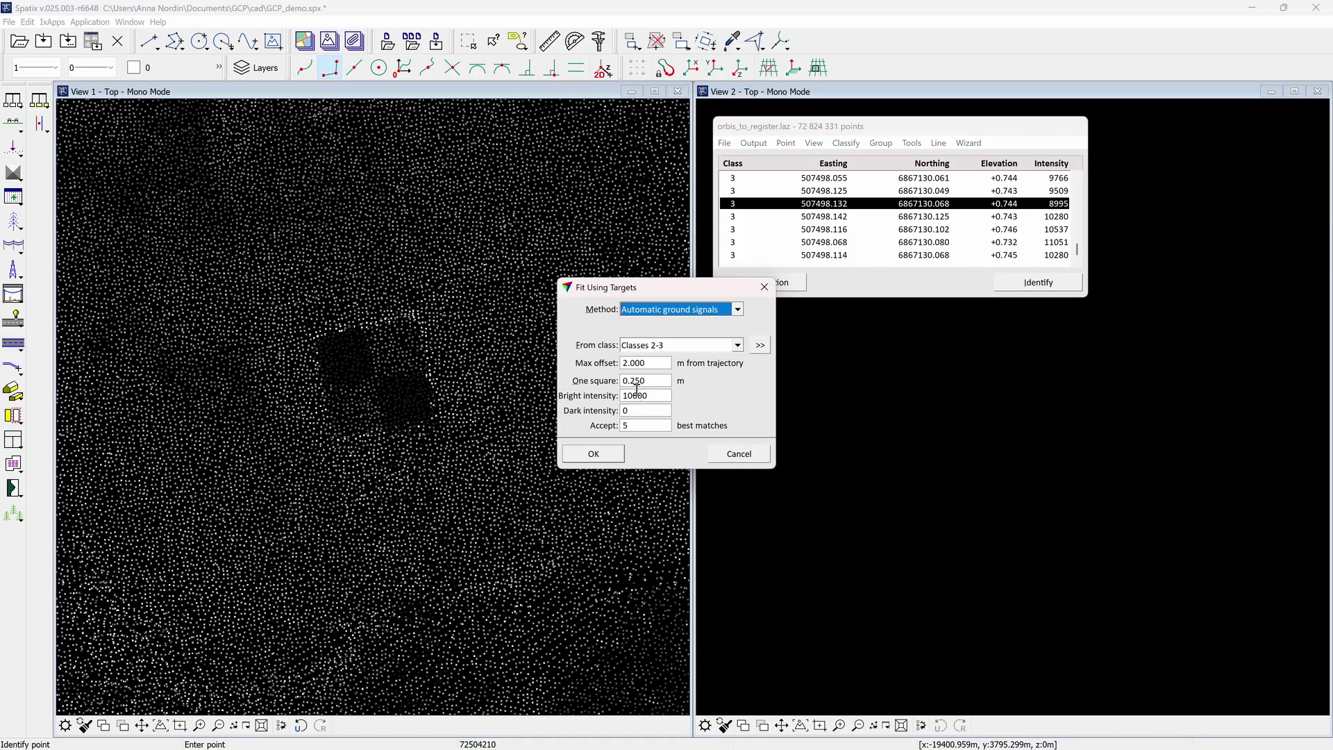
click(653, 424)
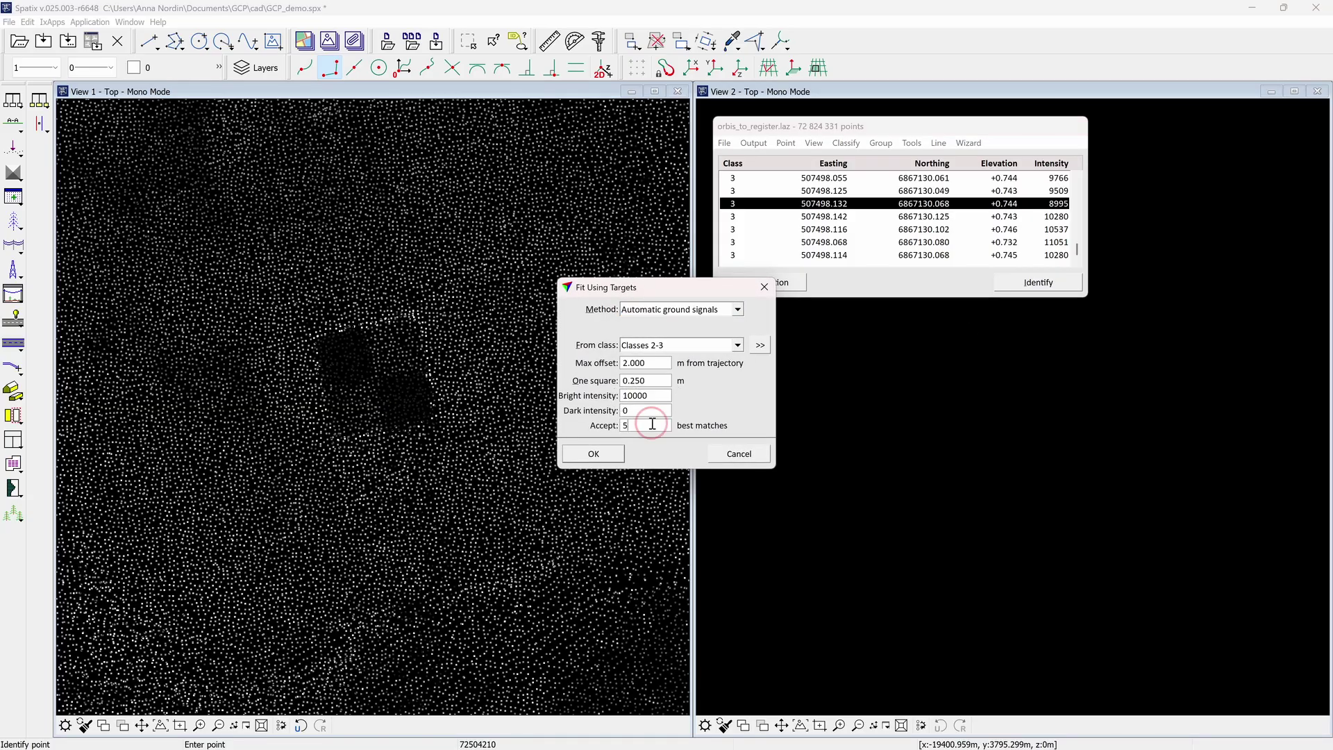
click(593, 454)
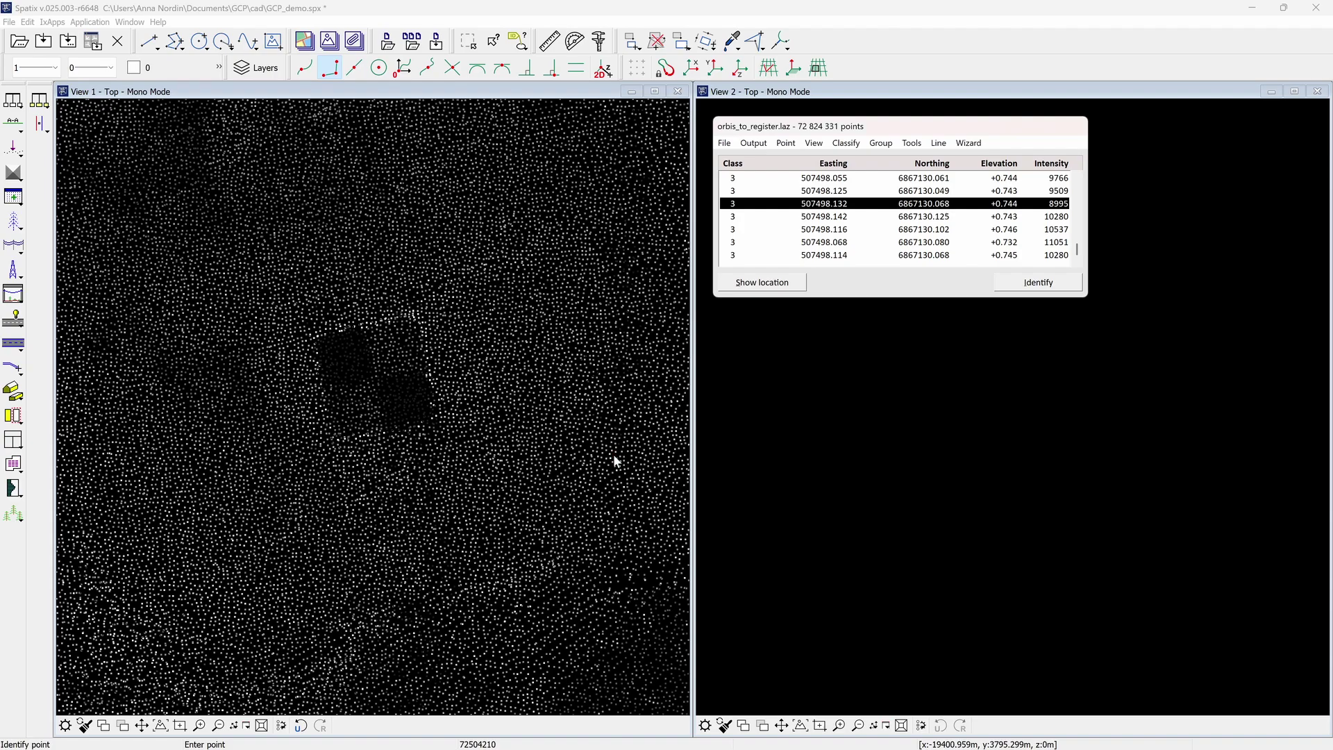
click(1315, 7)
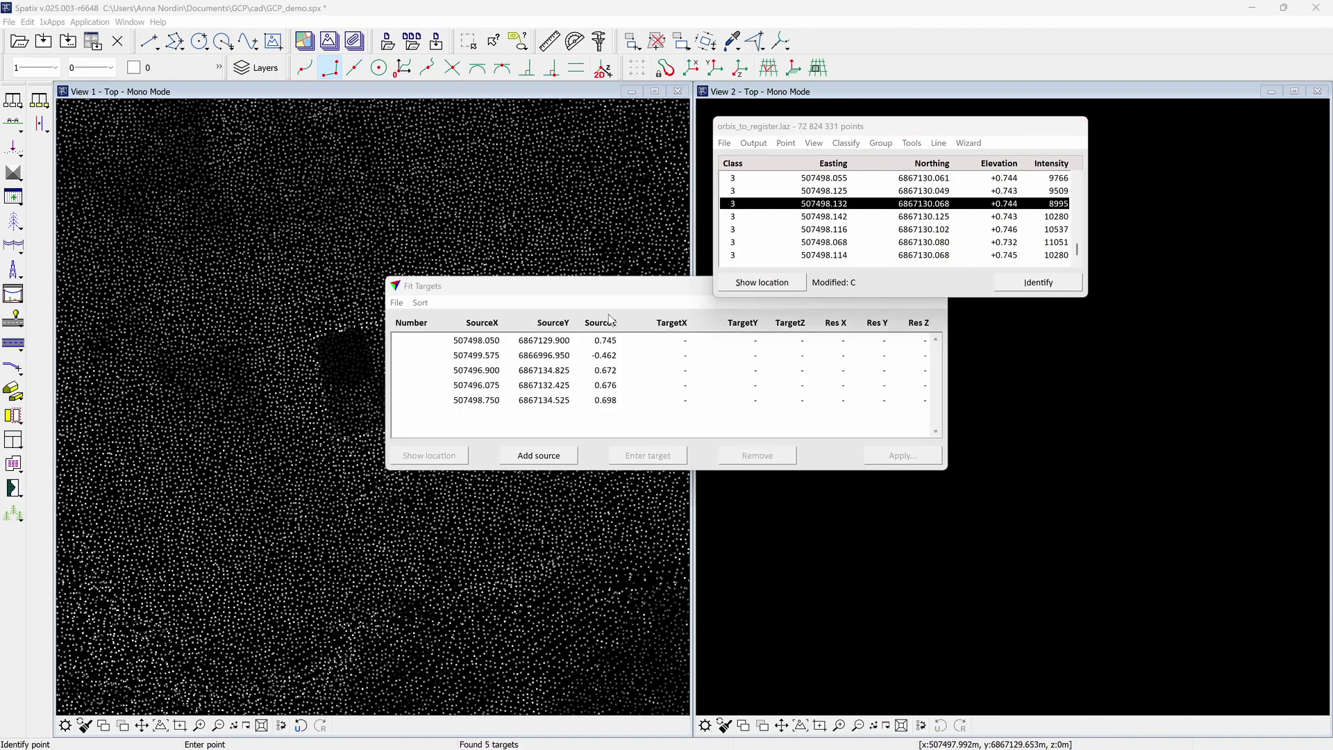
Step: Move the Fit Targets list aside and show the first three found targets in View 1
drag(631, 292, 947, 328)
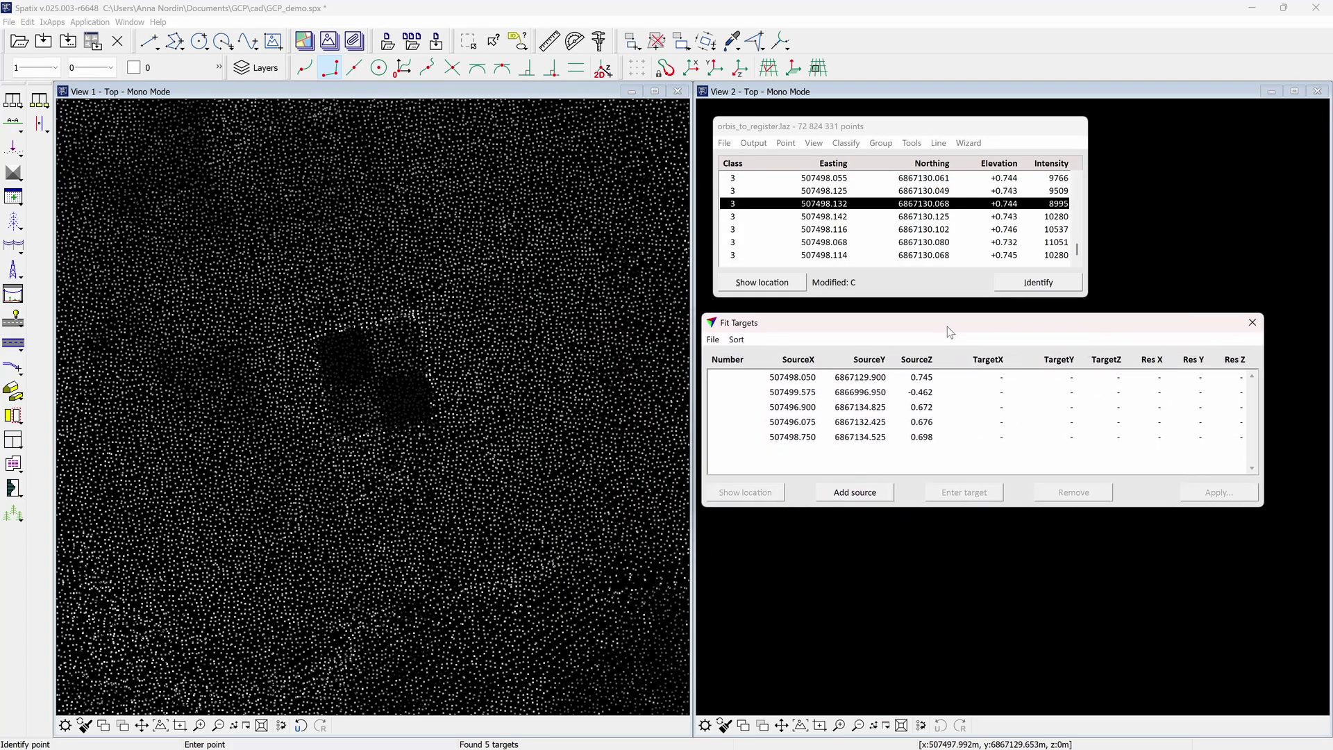
click(823, 381)
click(772, 497)
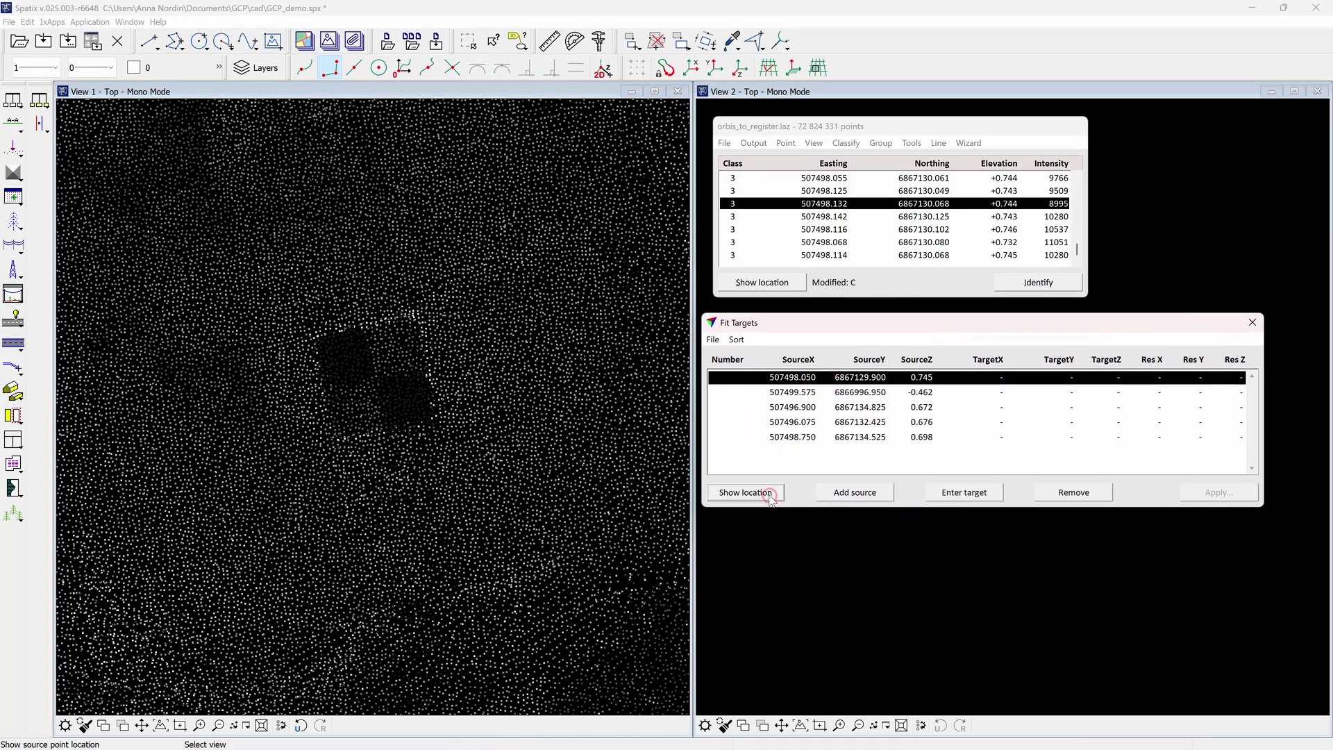
click(493, 488)
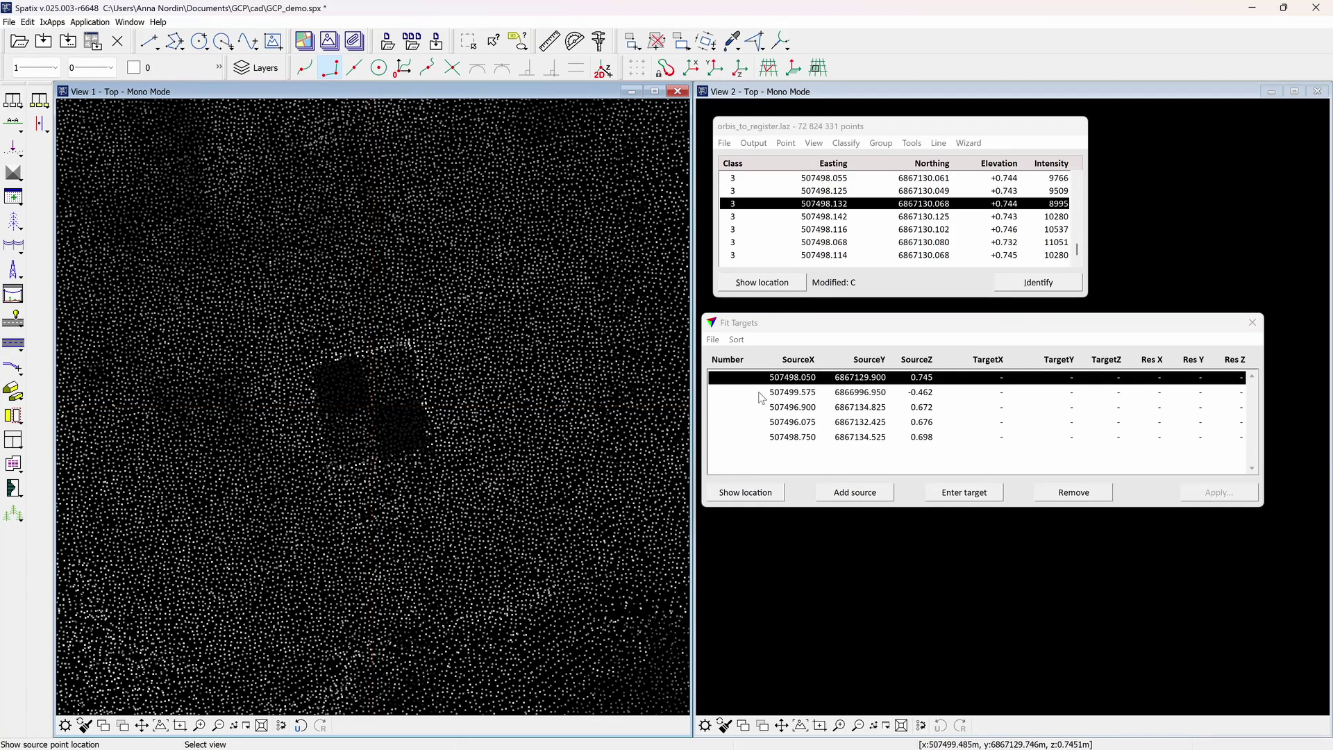
click(762, 393)
click(554, 423)
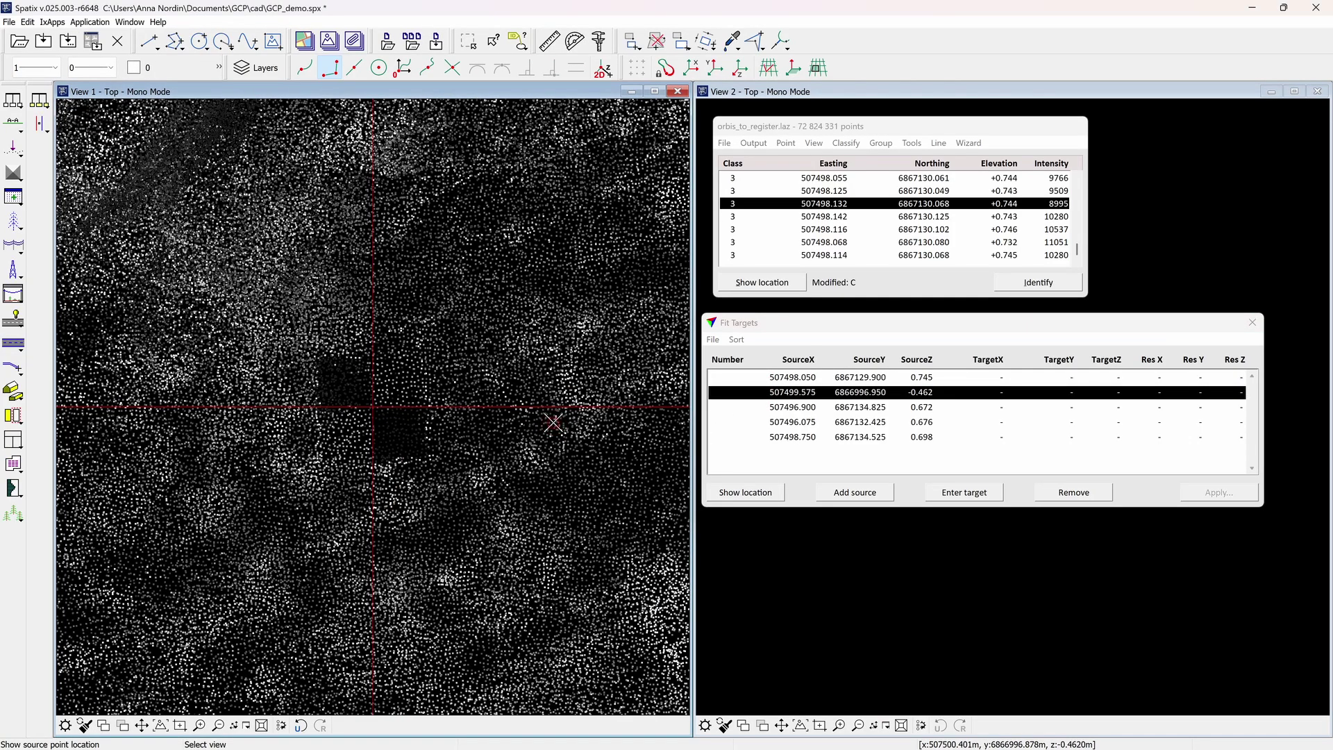
click(770, 407)
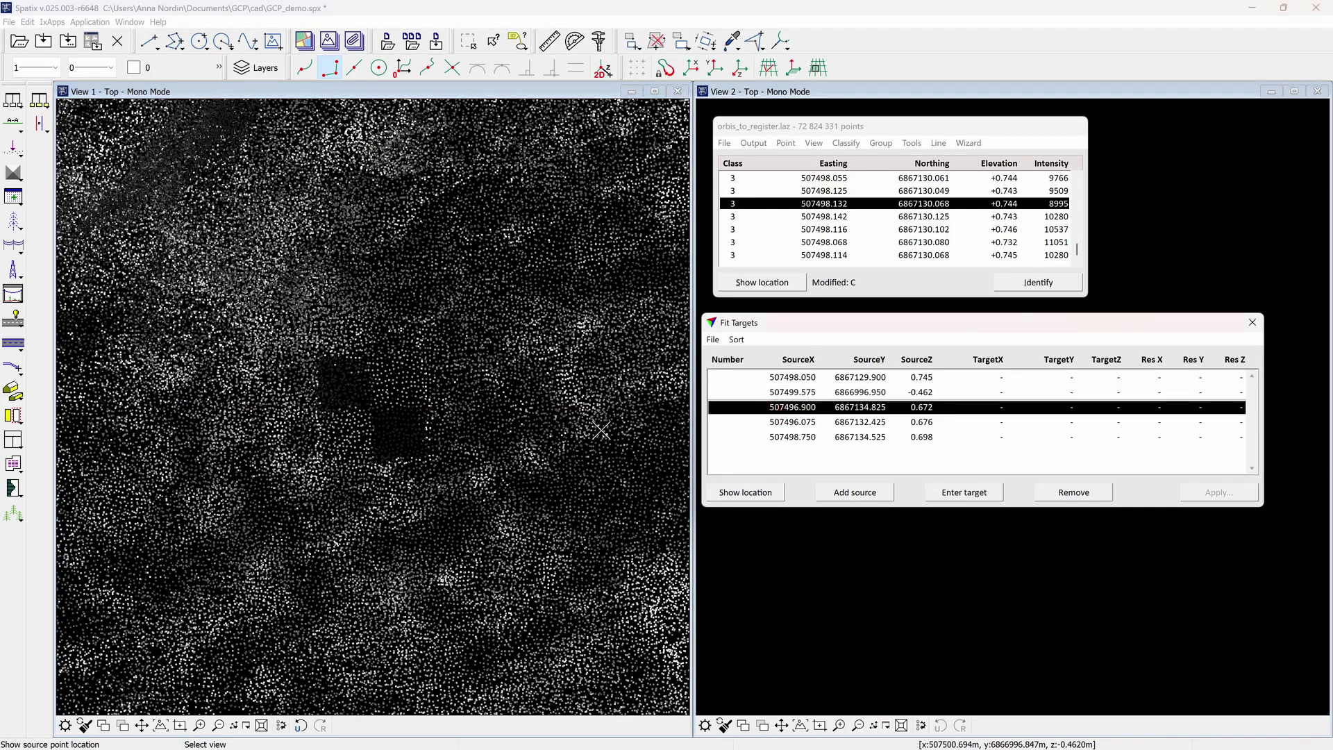
click(540, 430)
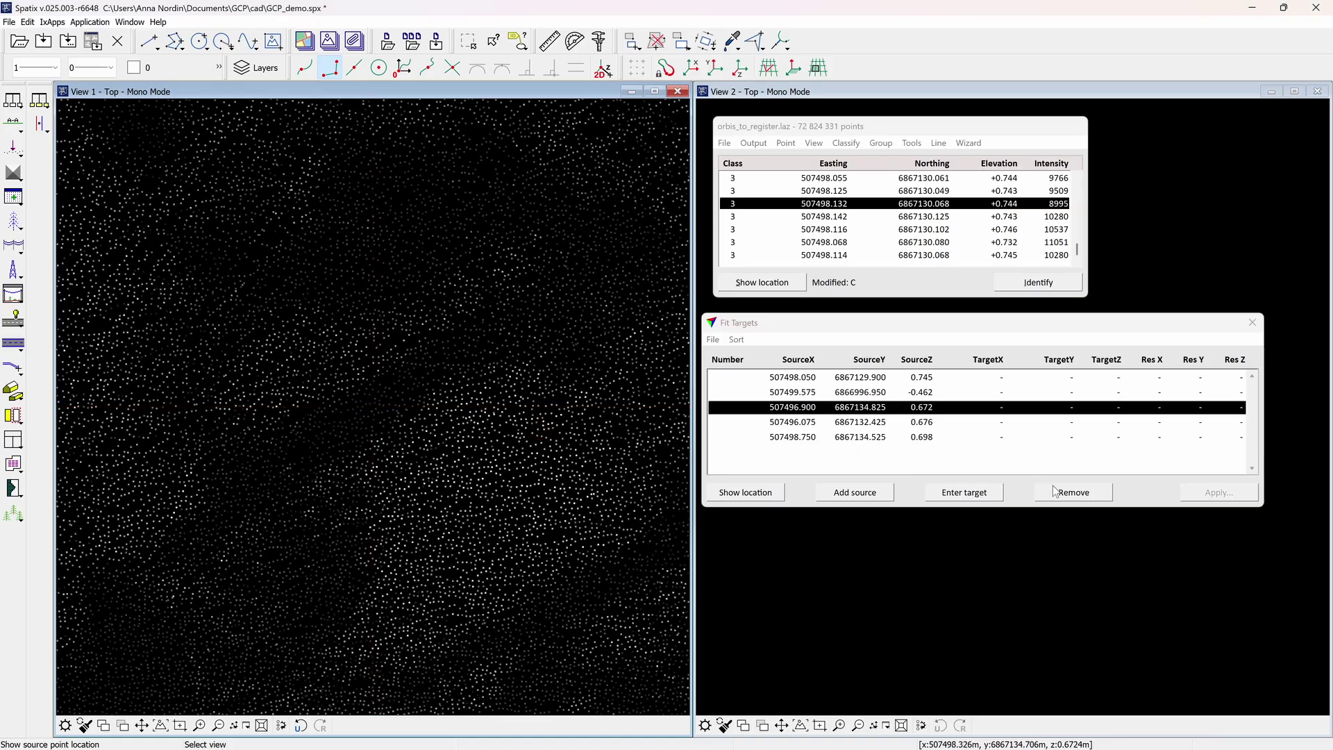
Step: Remove targets 507496.900 and 507496.075, then select source point 507498.750
click(1073, 494)
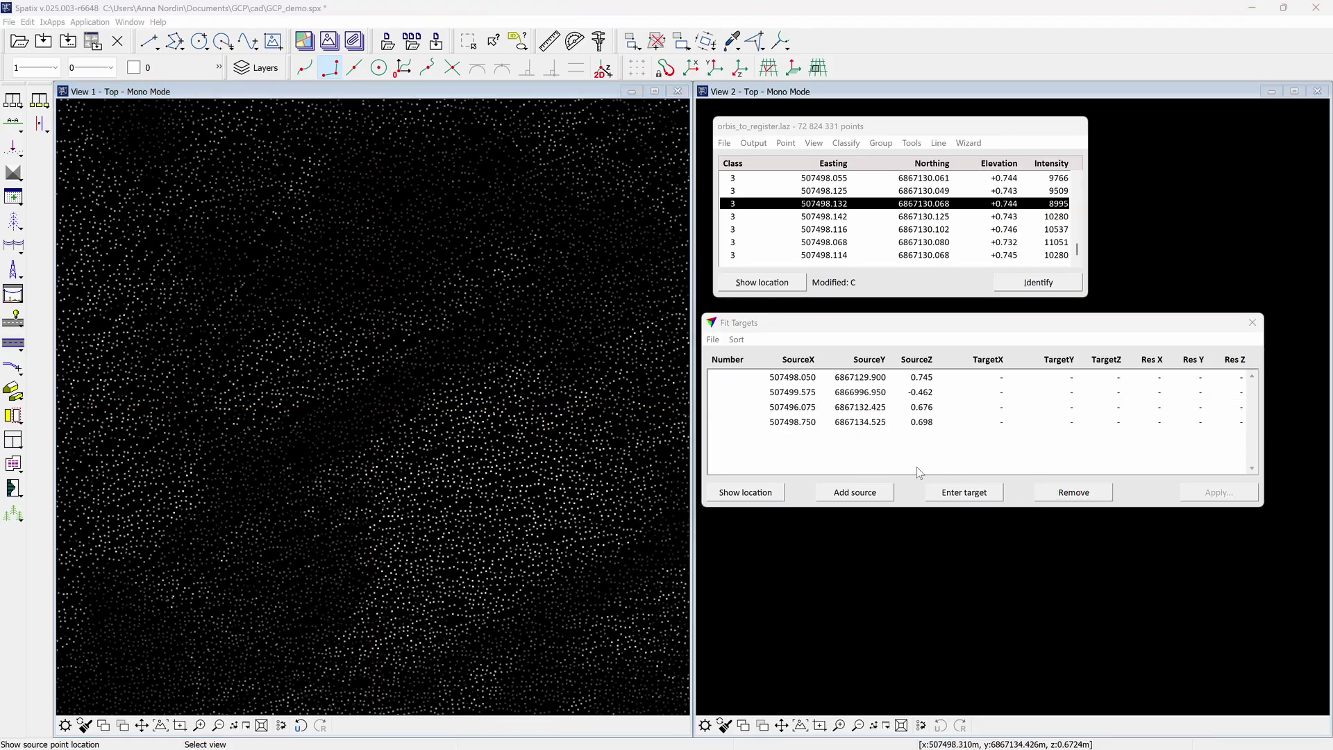
click(804, 412)
click(741, 493)
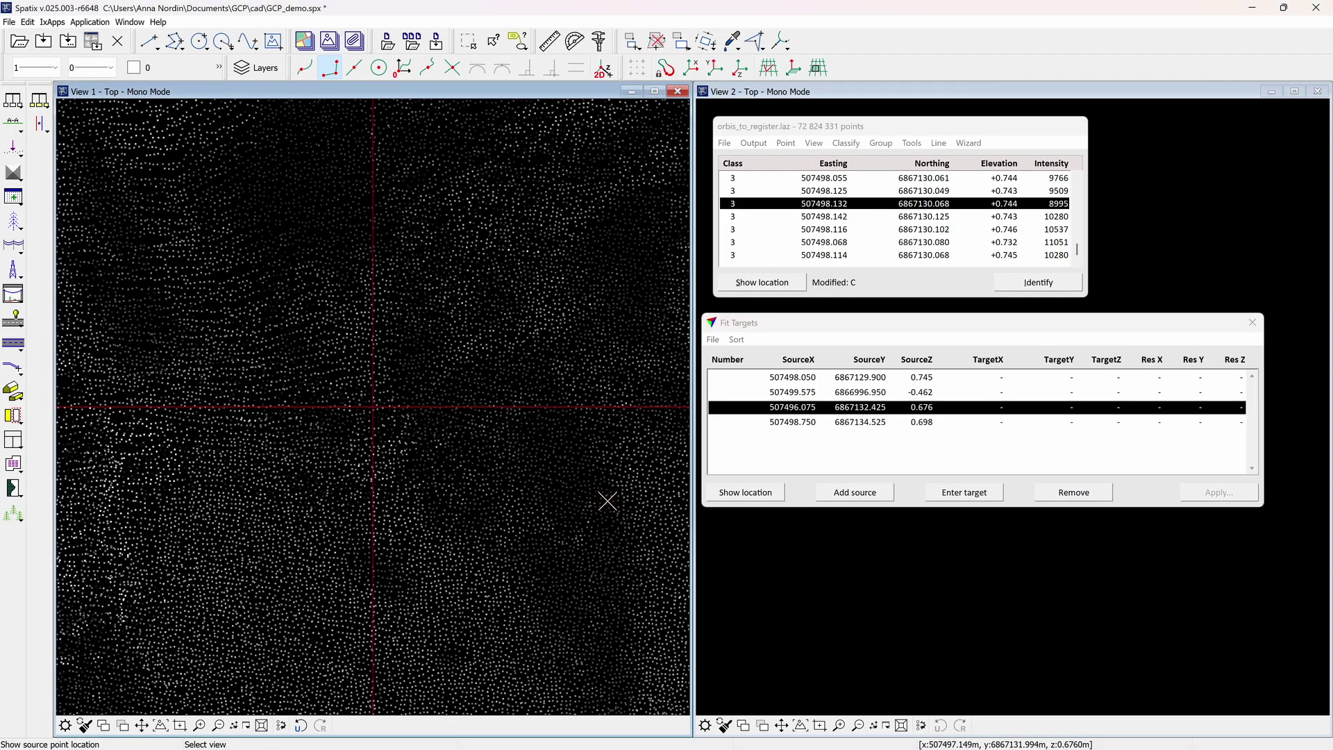
click(1066, 494)
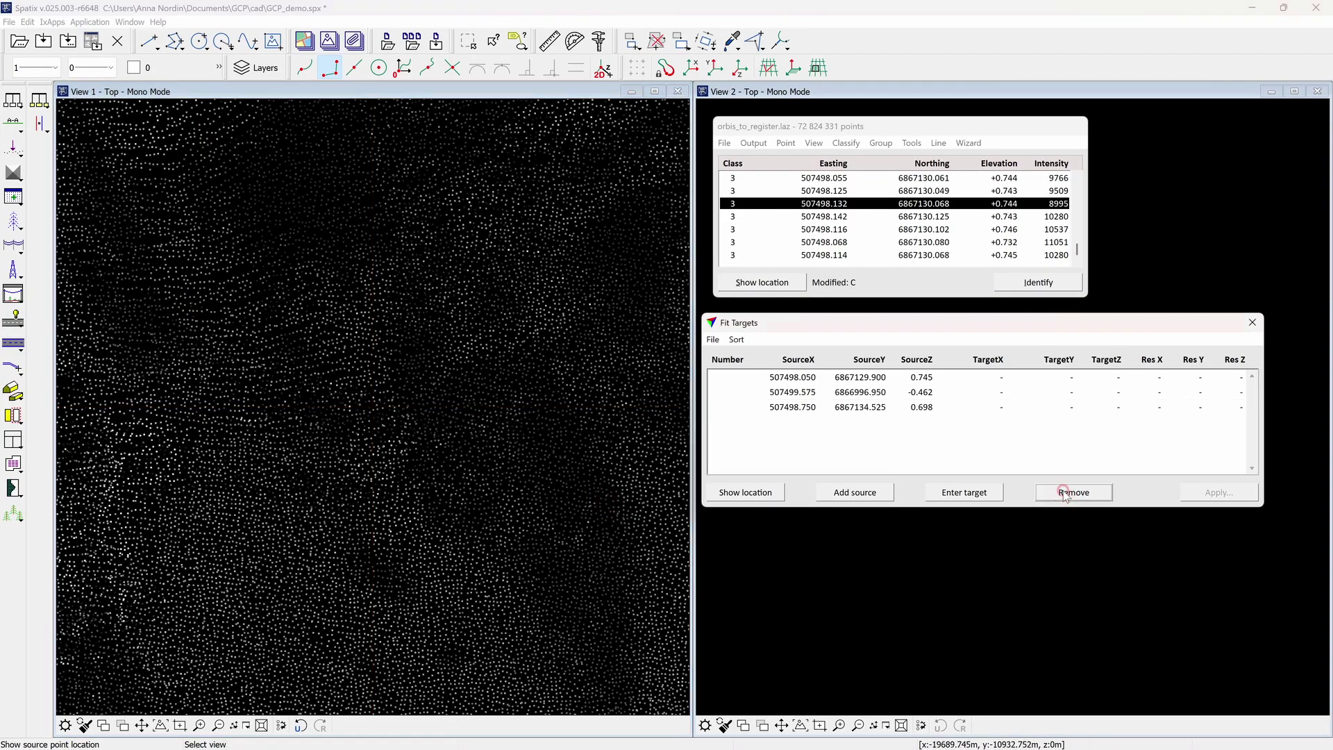
click(817, 409)
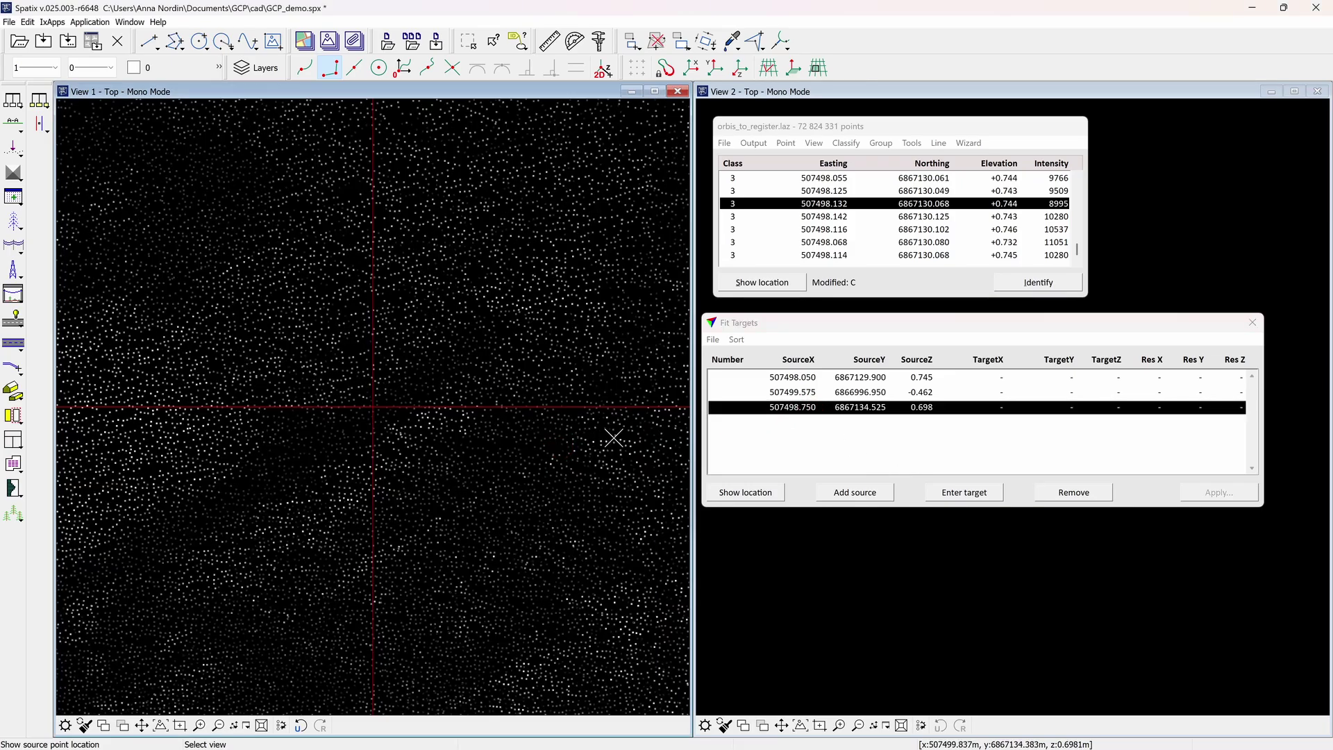
click(964, 496)
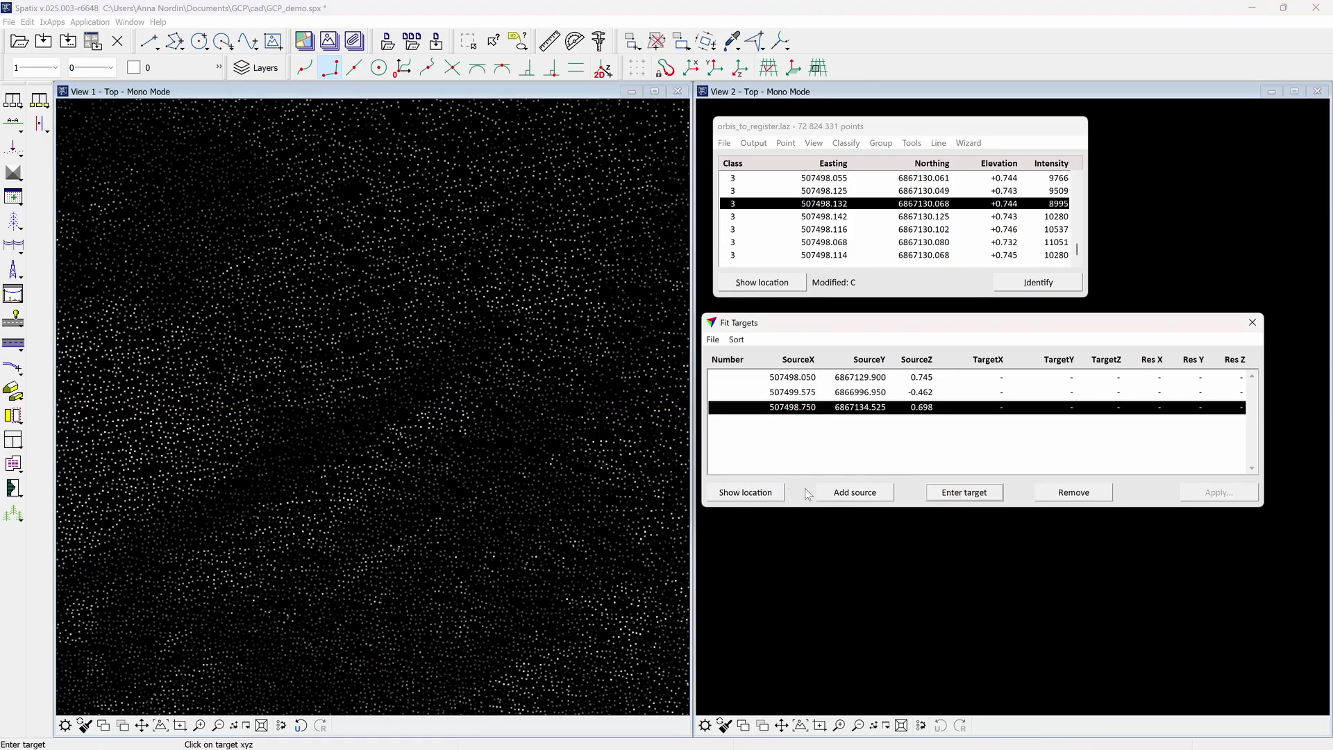
Step: Delete the 507498.750 entry and the newly added third source point from the list
click(374, 400)
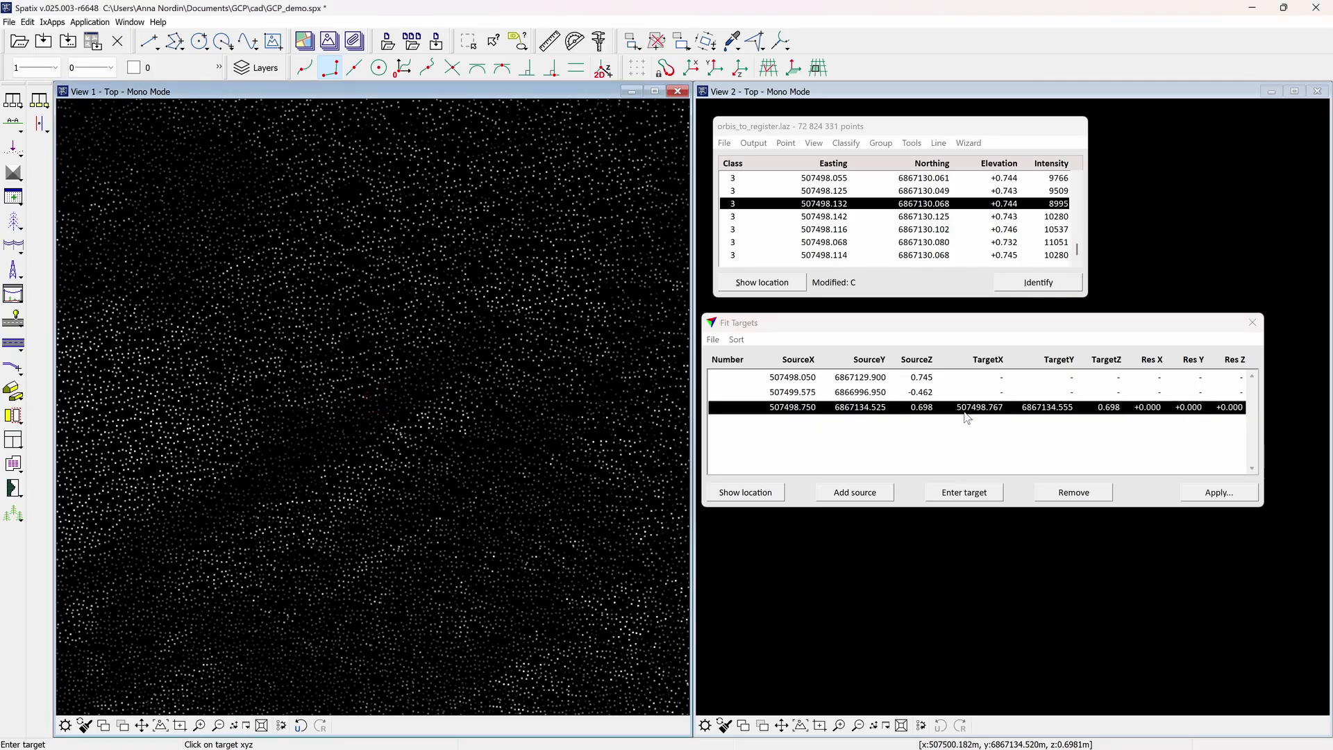
click(1057, 494)
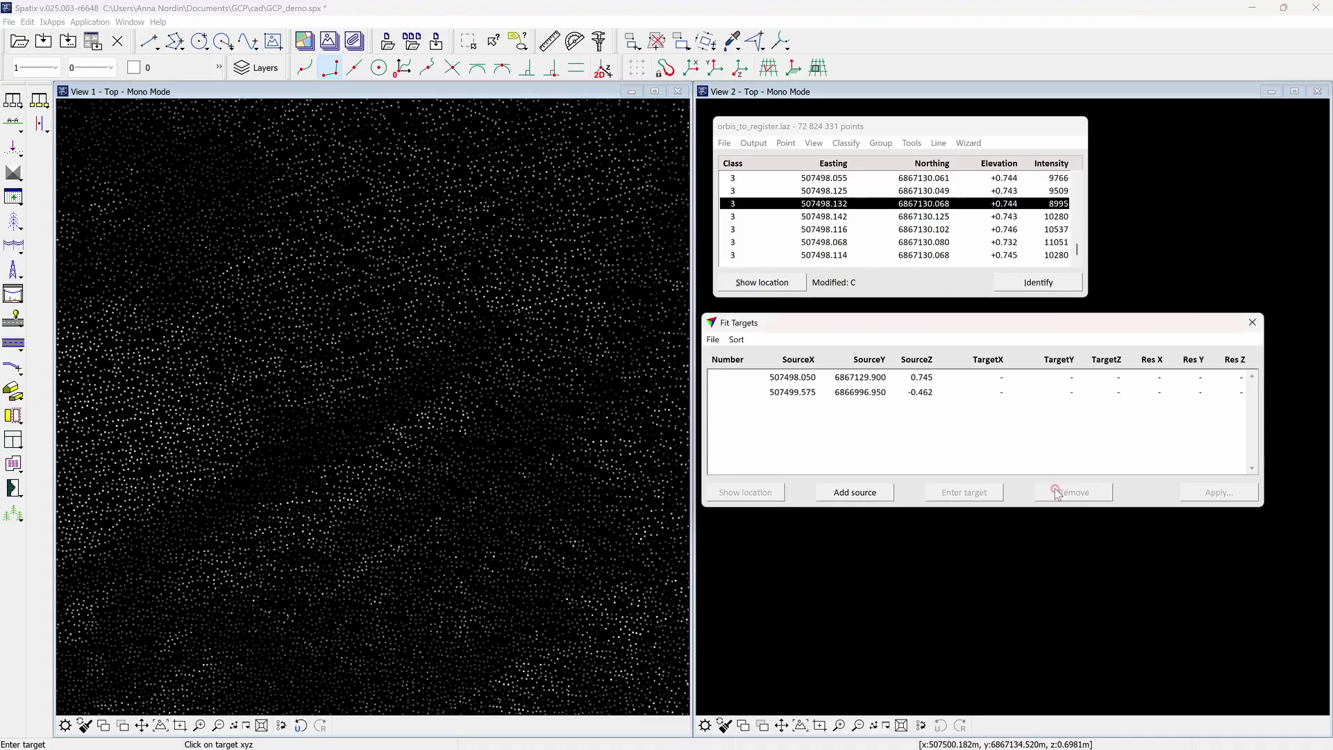
click(844, 494)
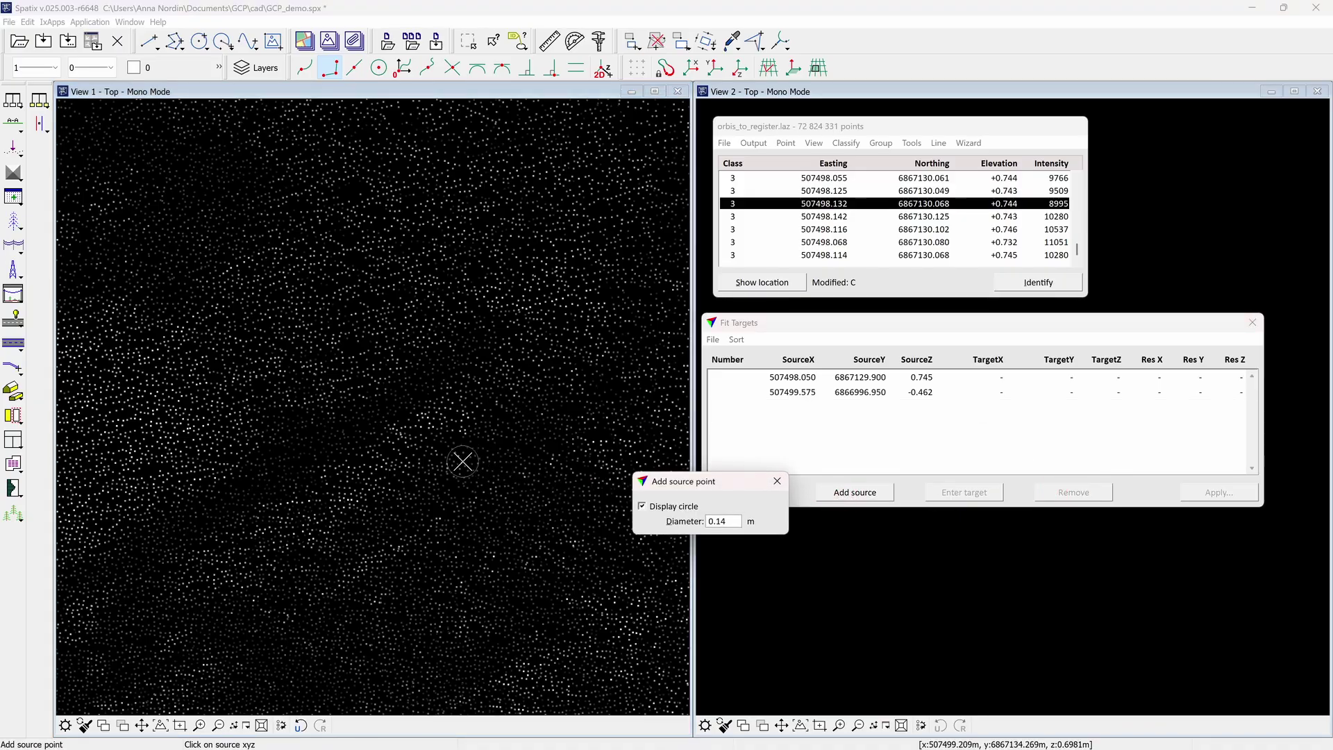
click(380, 417)
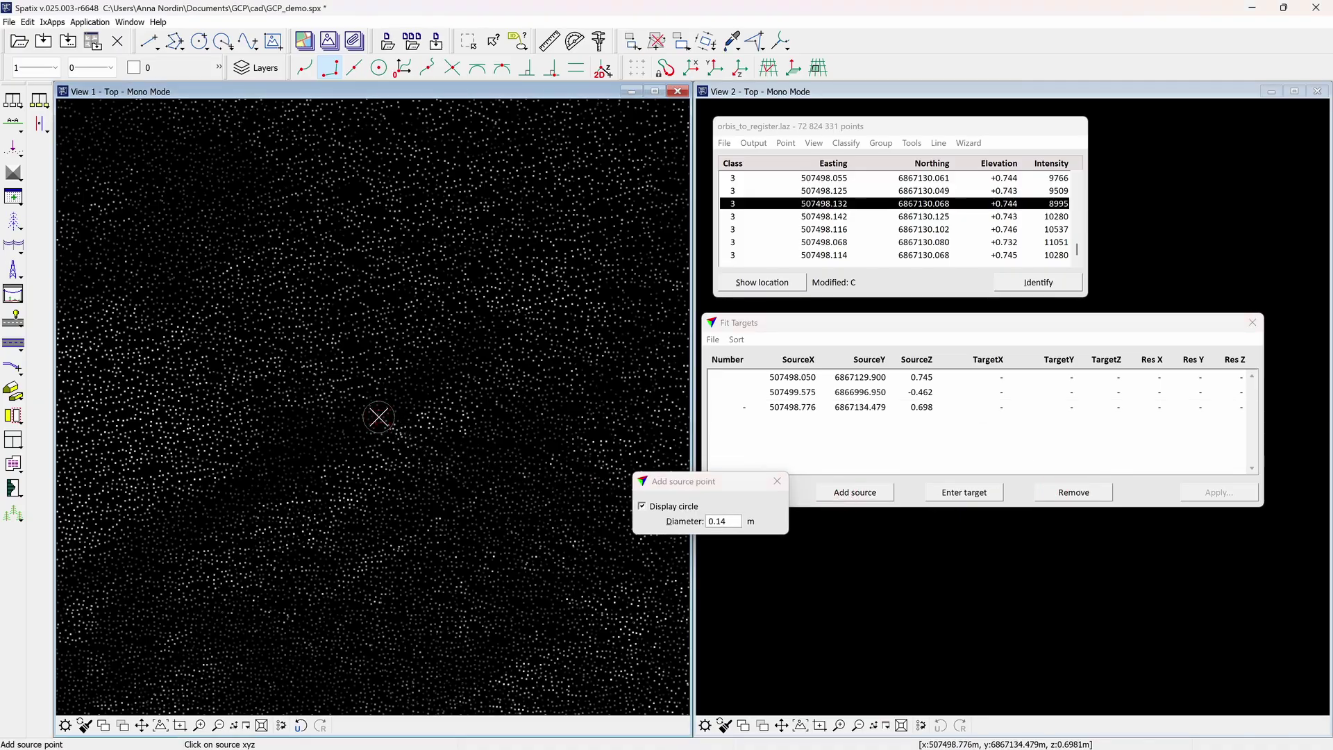
click(777, 481)
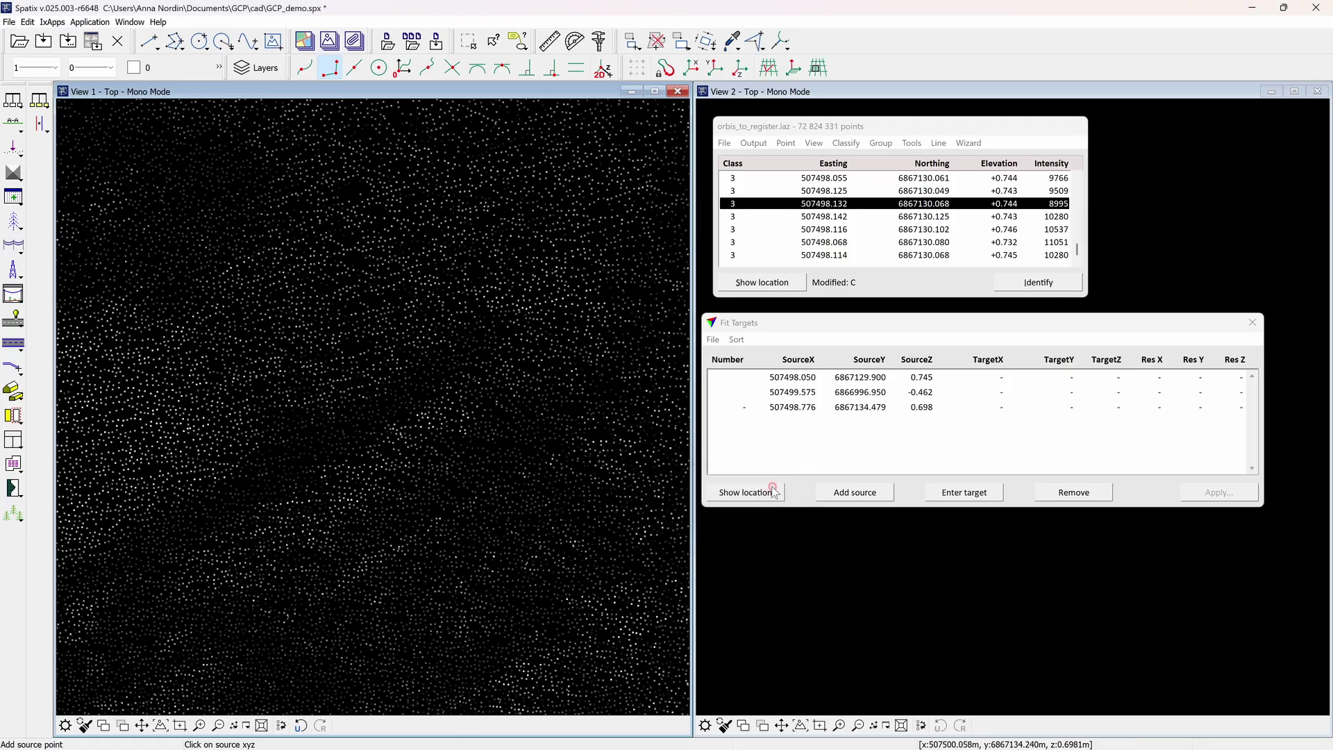
click(799, 408)
click(1055, 496)
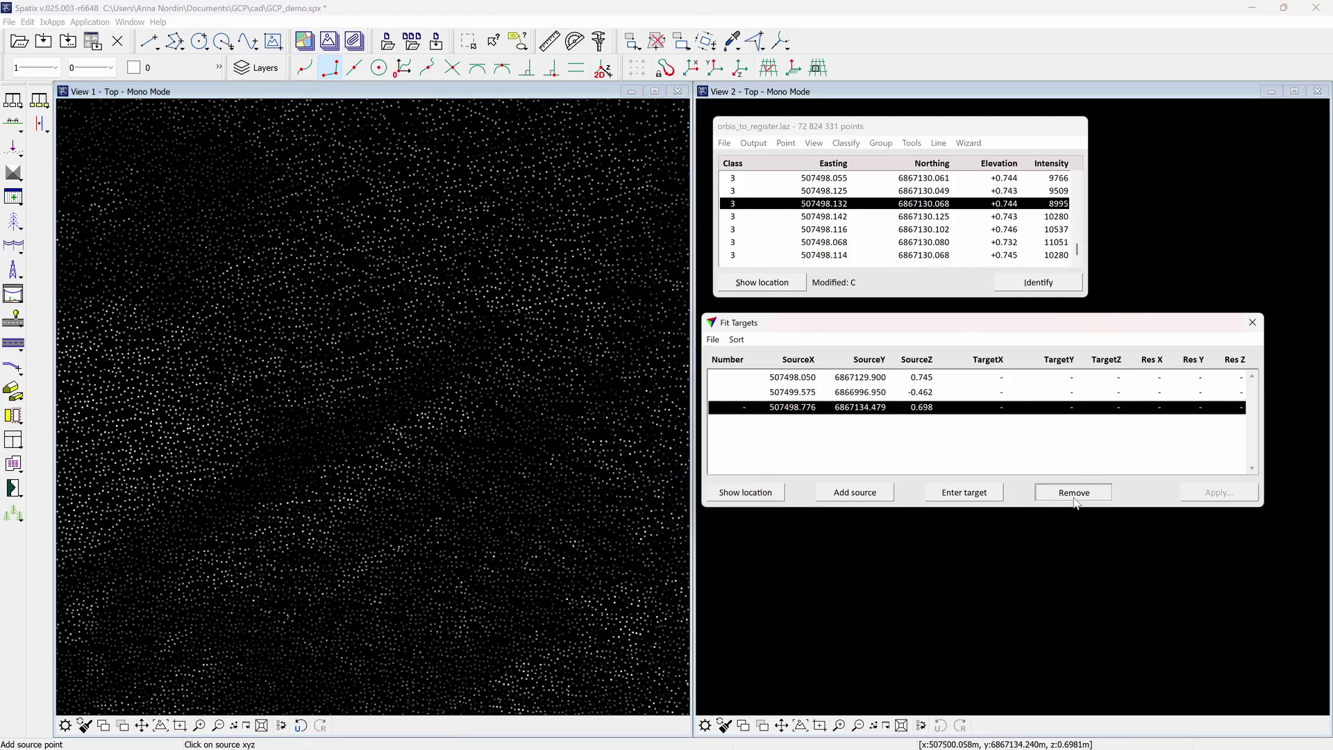
Step: Show the first remaining source point's location in View 1
click(794, 415)
click(778, 491)
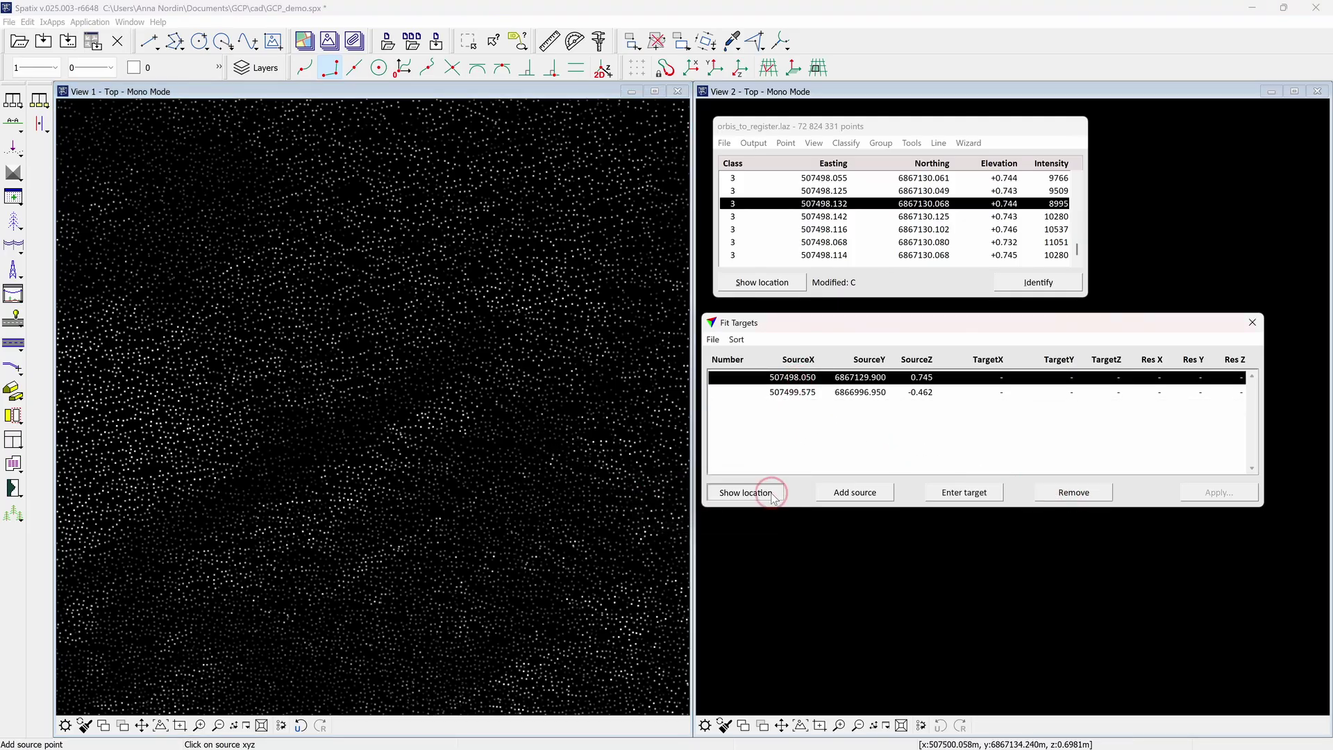
click(430, 411)
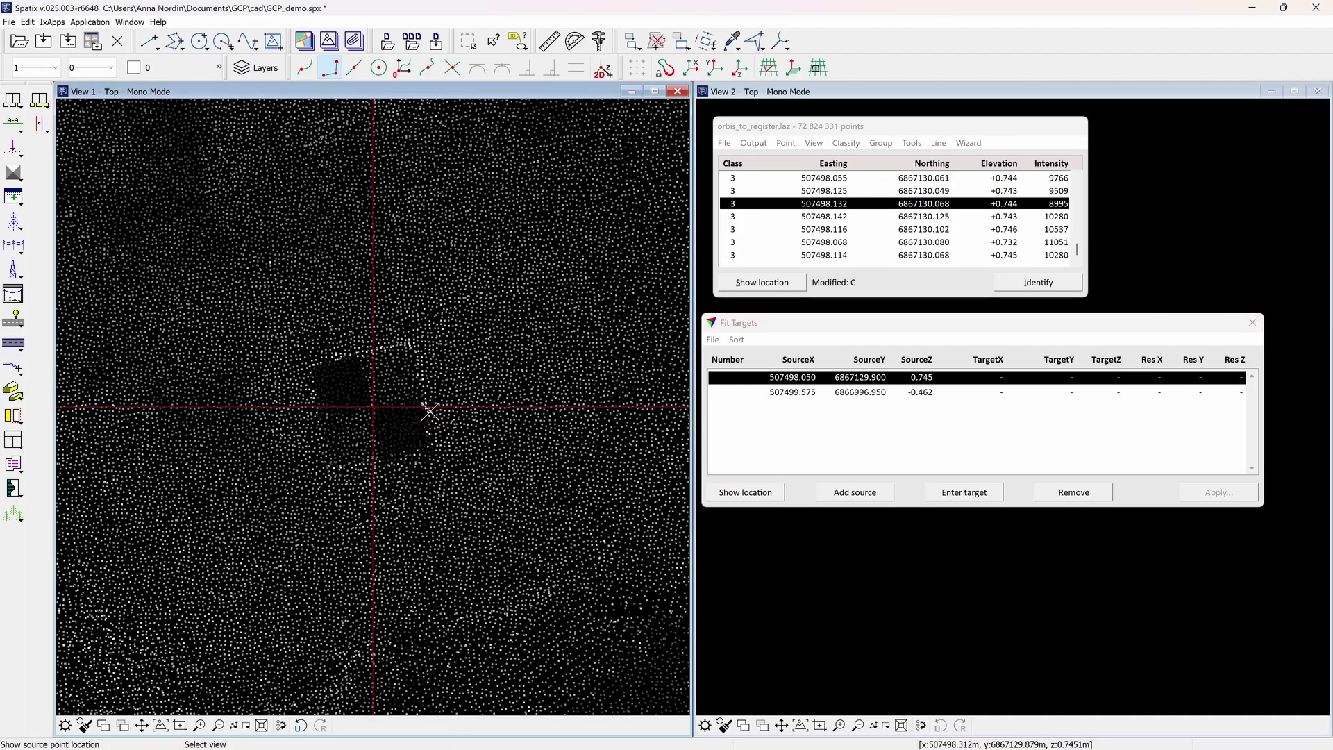
click(712, 340)
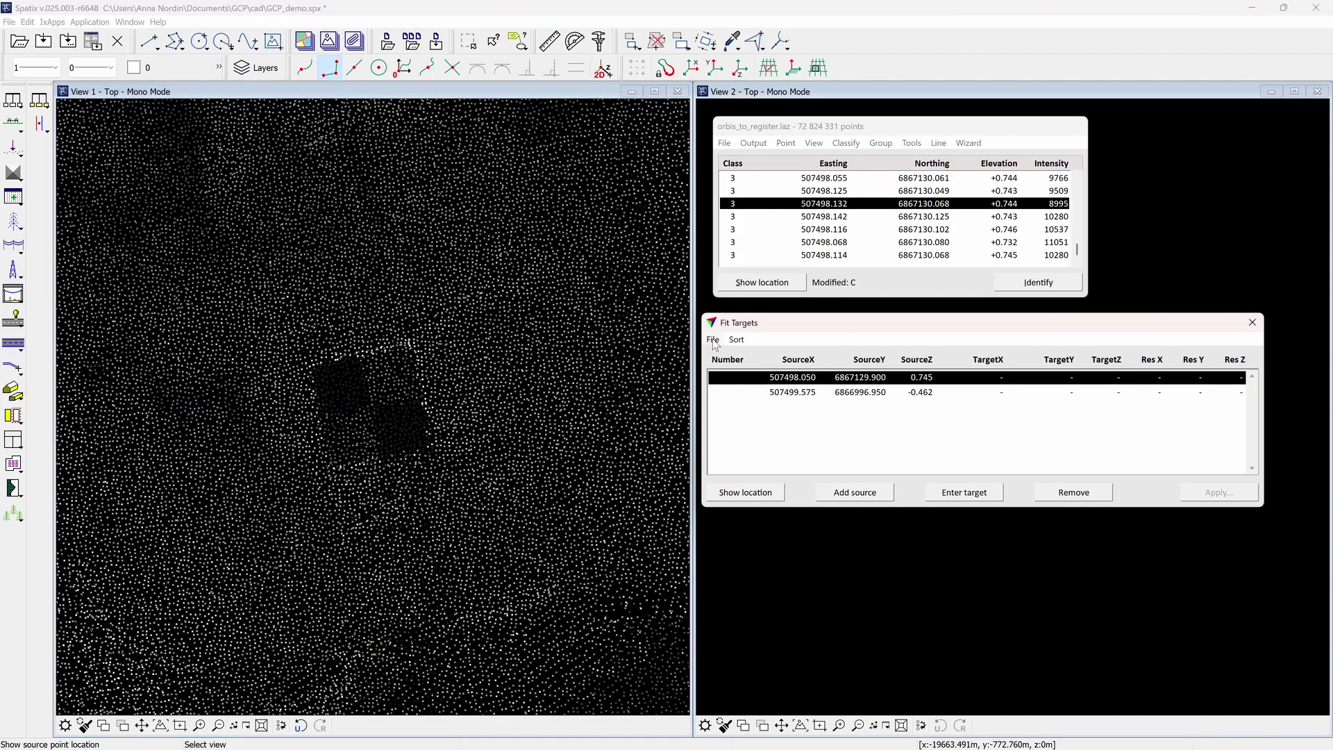
Step: Read target XYZ coordinates from signals3132 in the data folder into Fit Targets
click(713, 341)
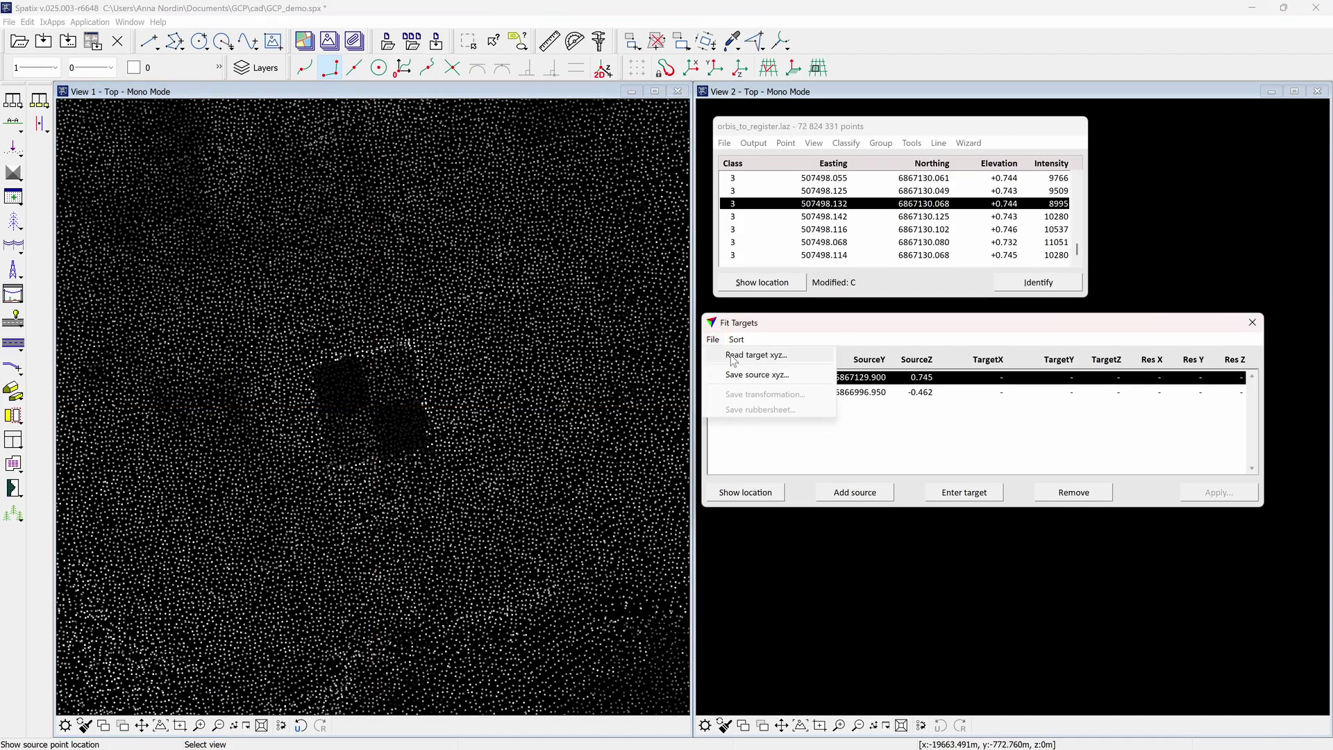
click(731, 356)
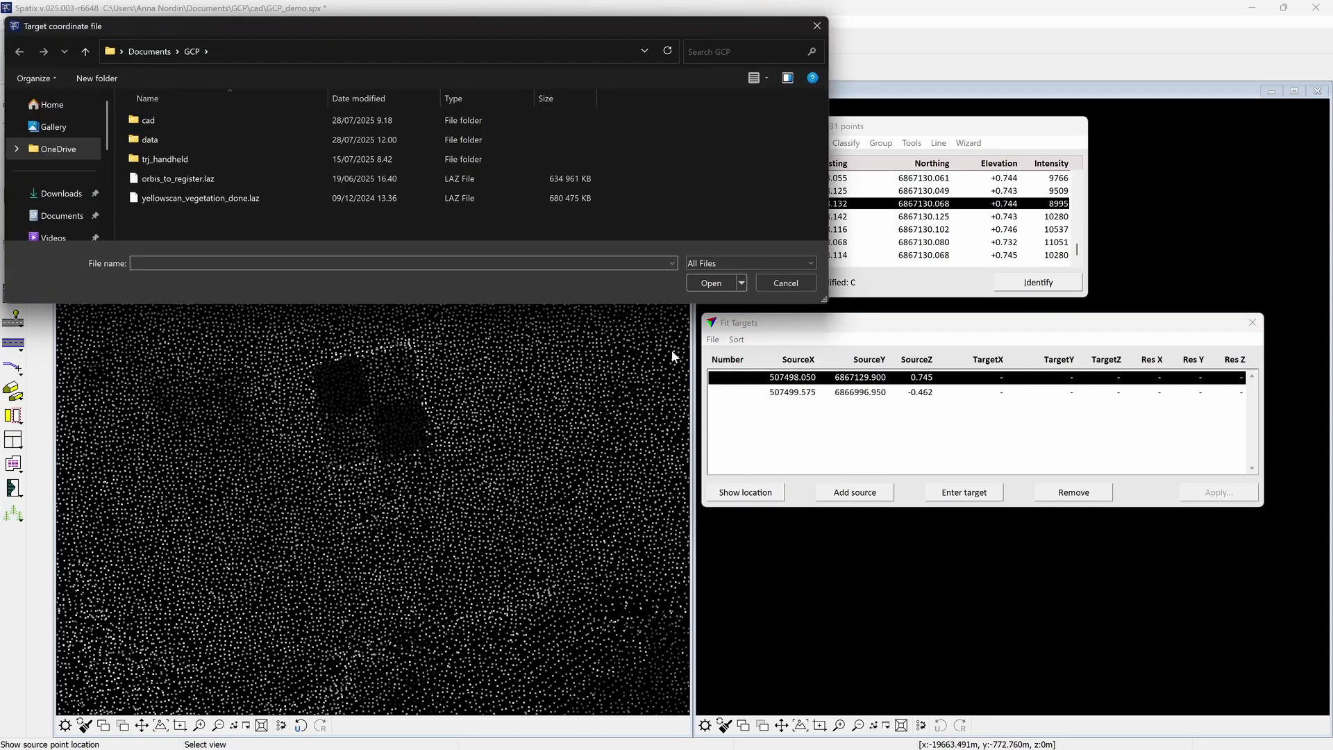
double_click(153, 141)
click(154, 142)
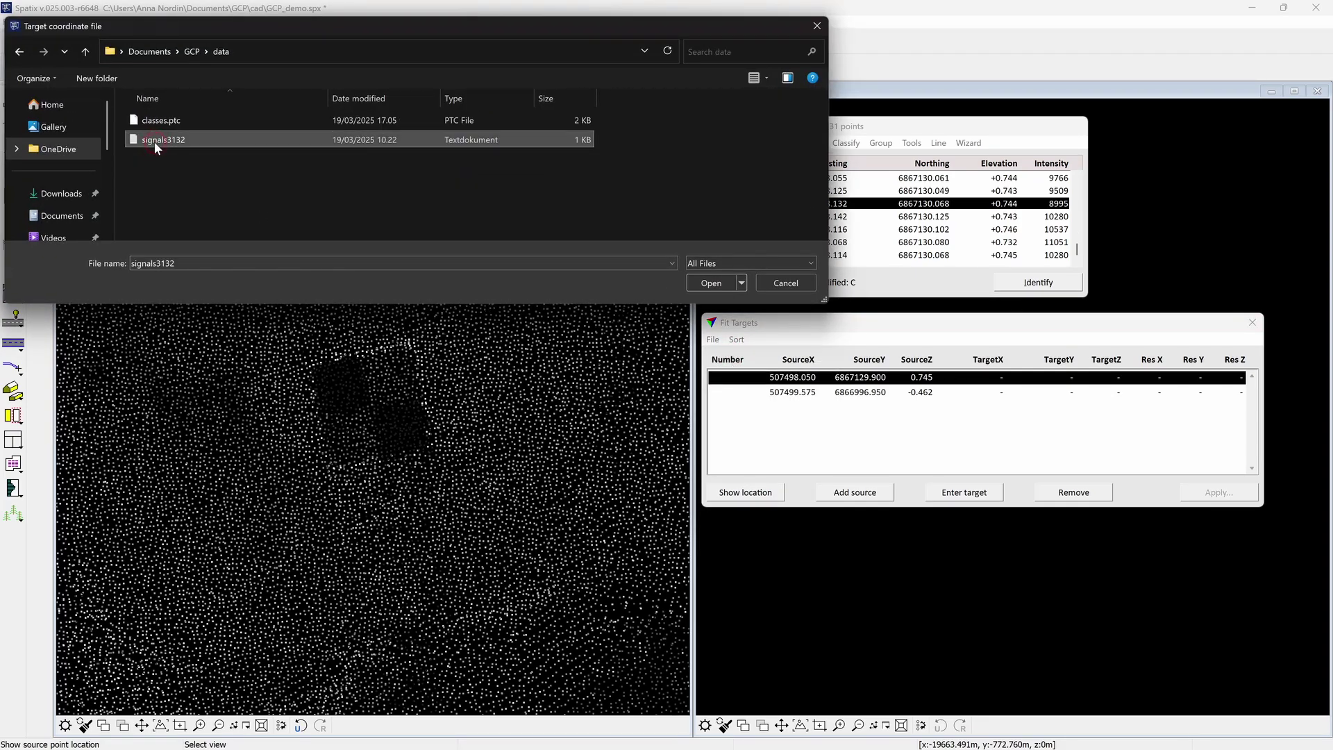
click(710, 284)
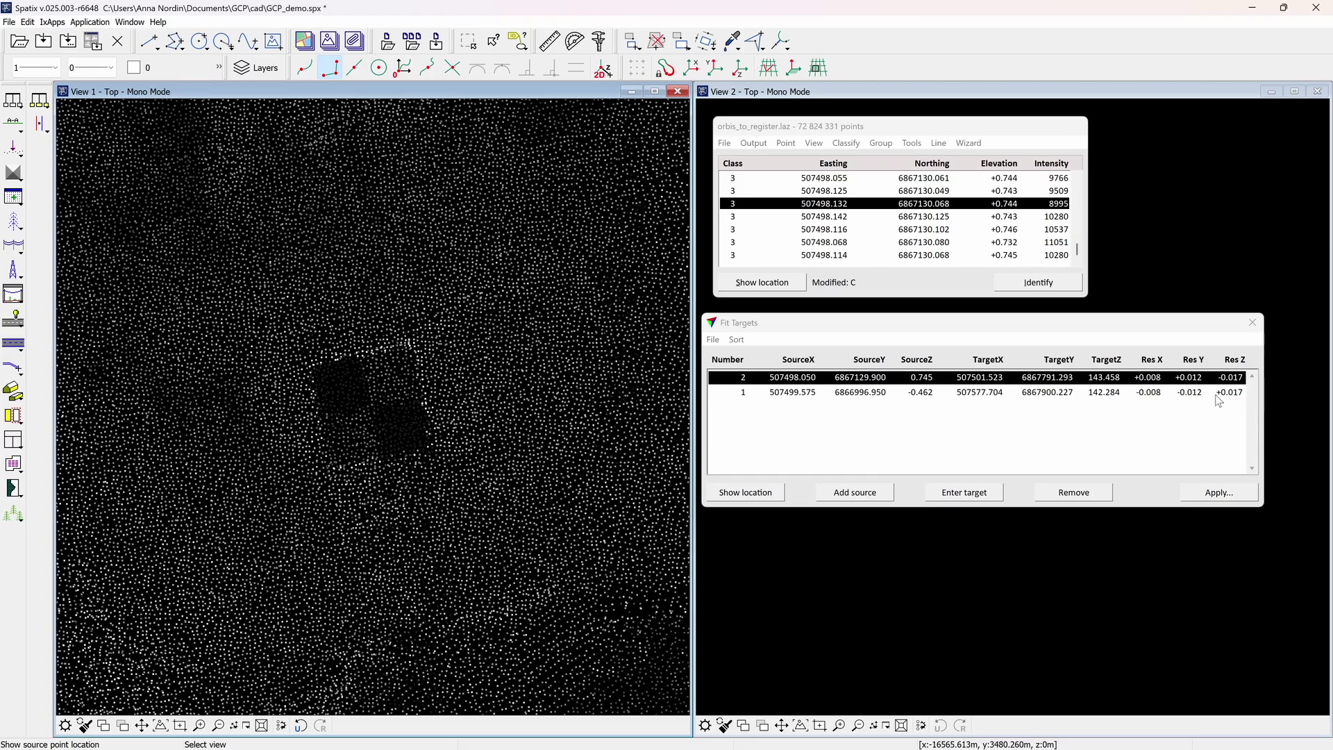
Step: Check the cloud locations of control points 2 and 1, then bring up Apply Transformation from Fit Targets
click(759, 492)
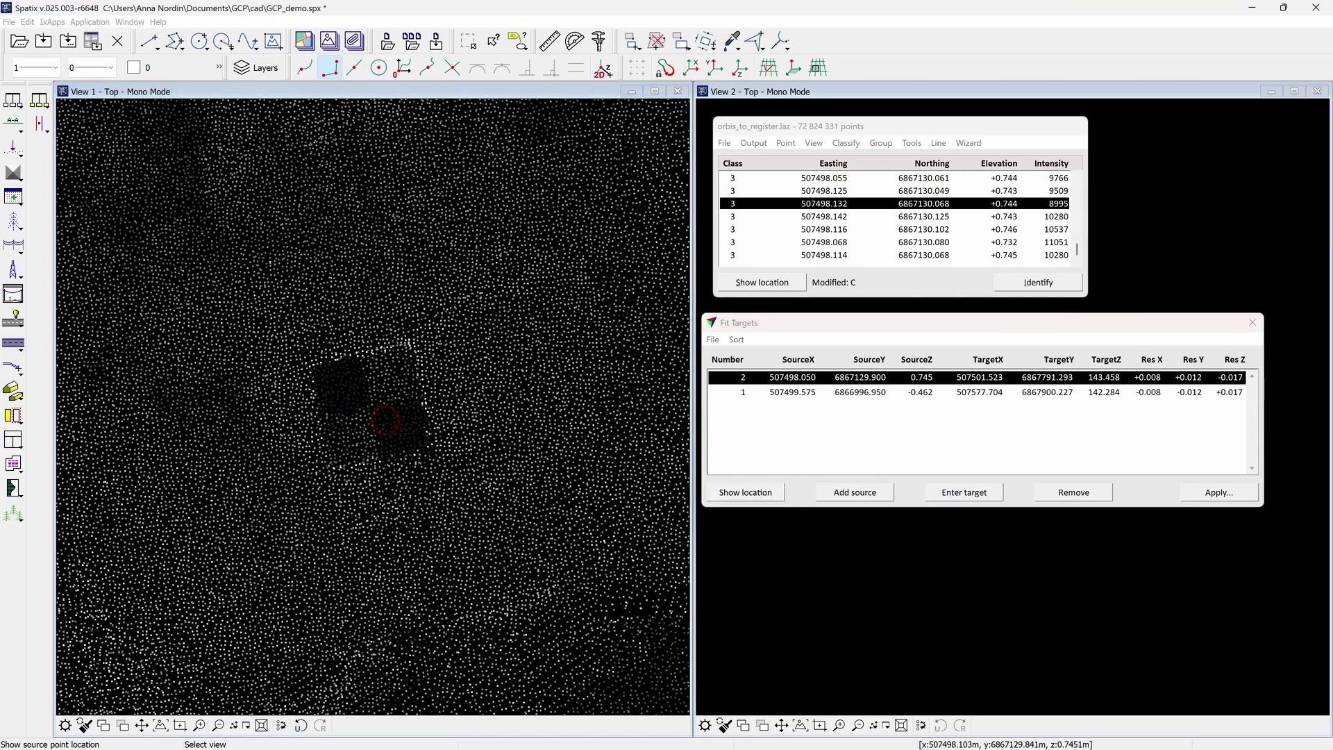
scroll(382, 420, up, 5)
scroll(382, 420, down, 6)
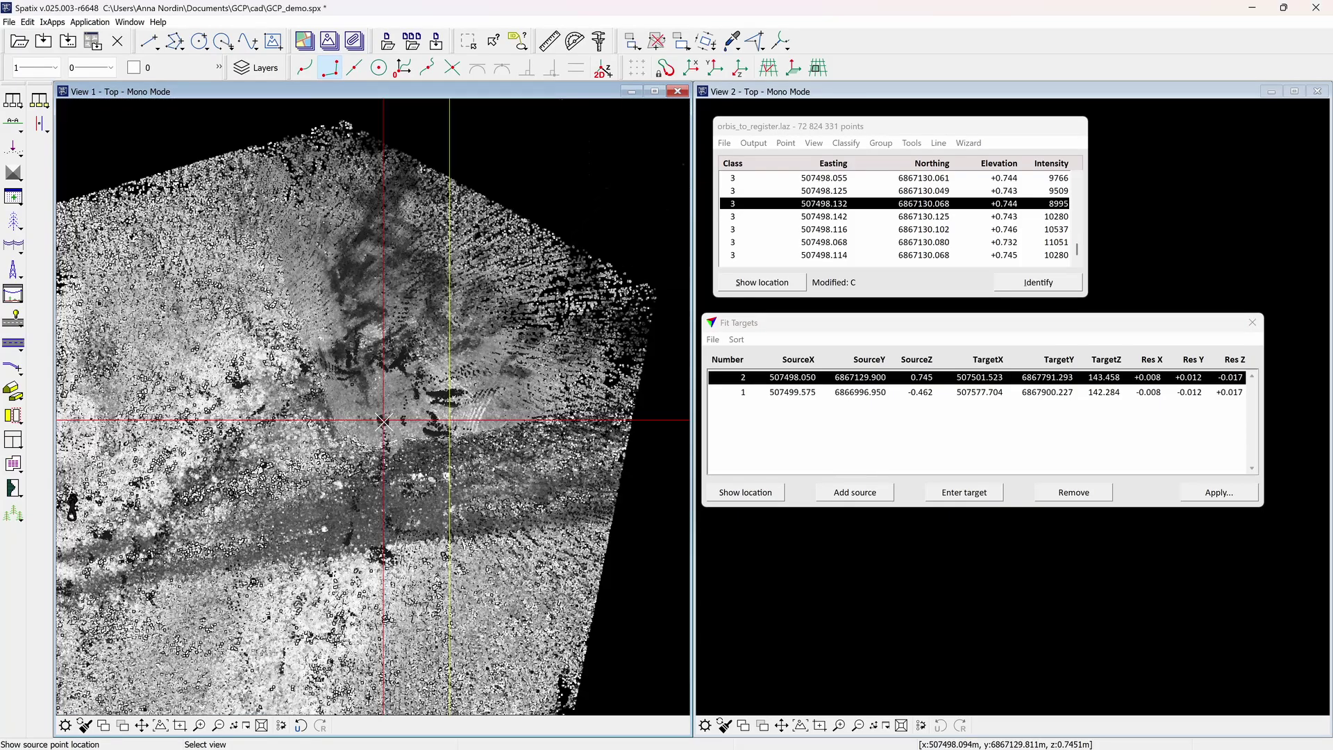
scroll(387, 477, down, 8)
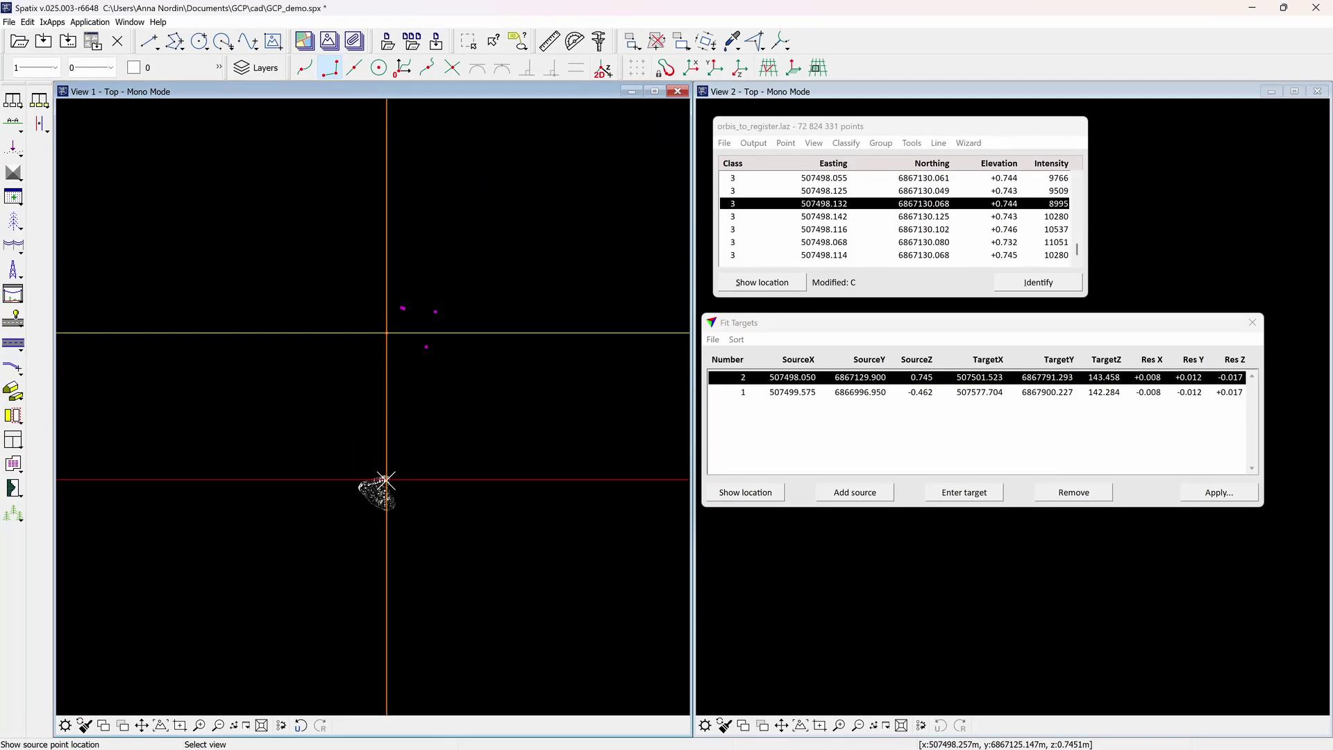
click(745, 394)
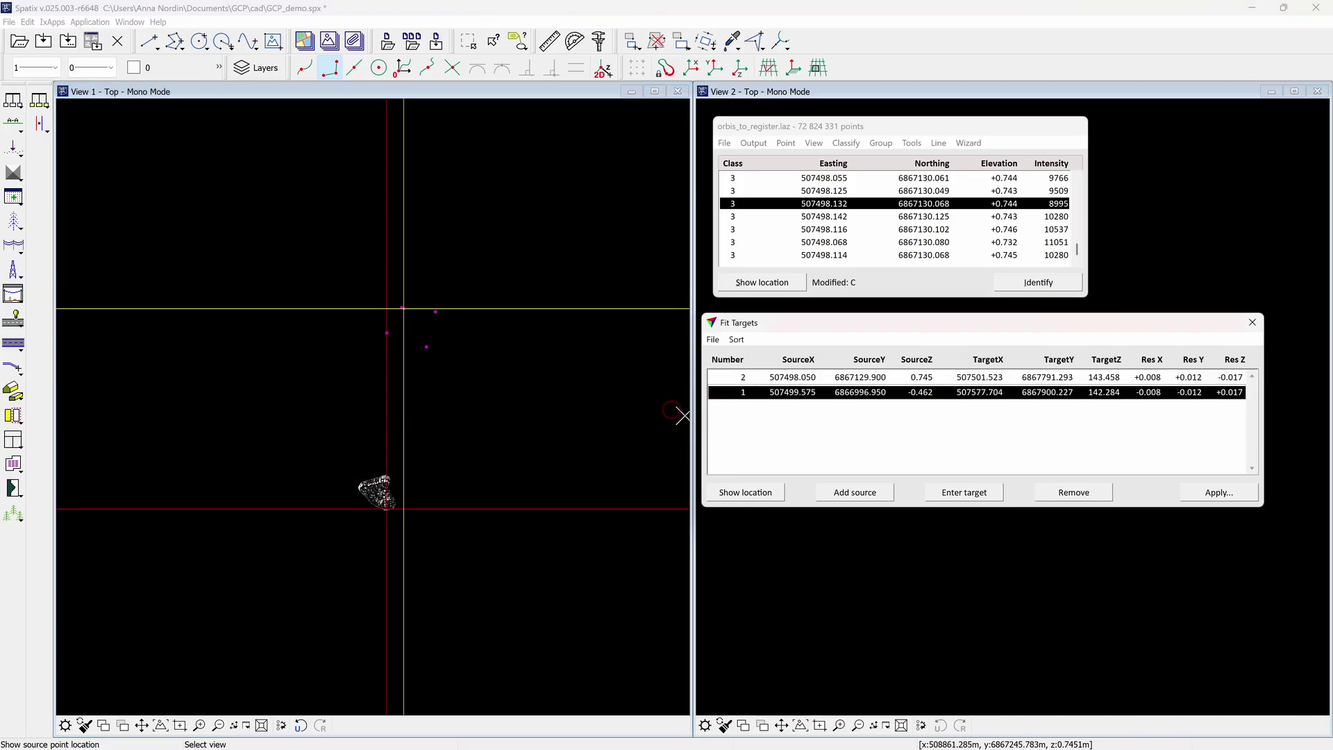
scroll(399, 439, up, 3)
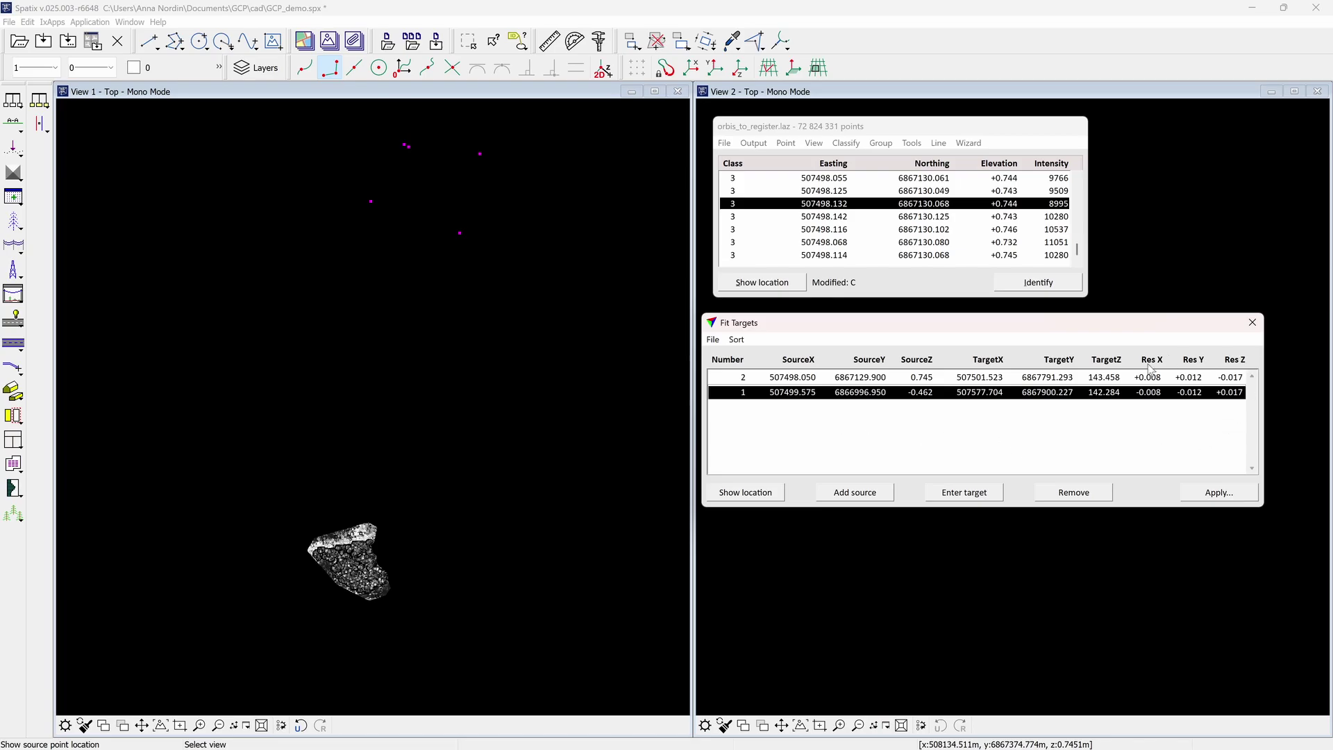
click(1234, 495)
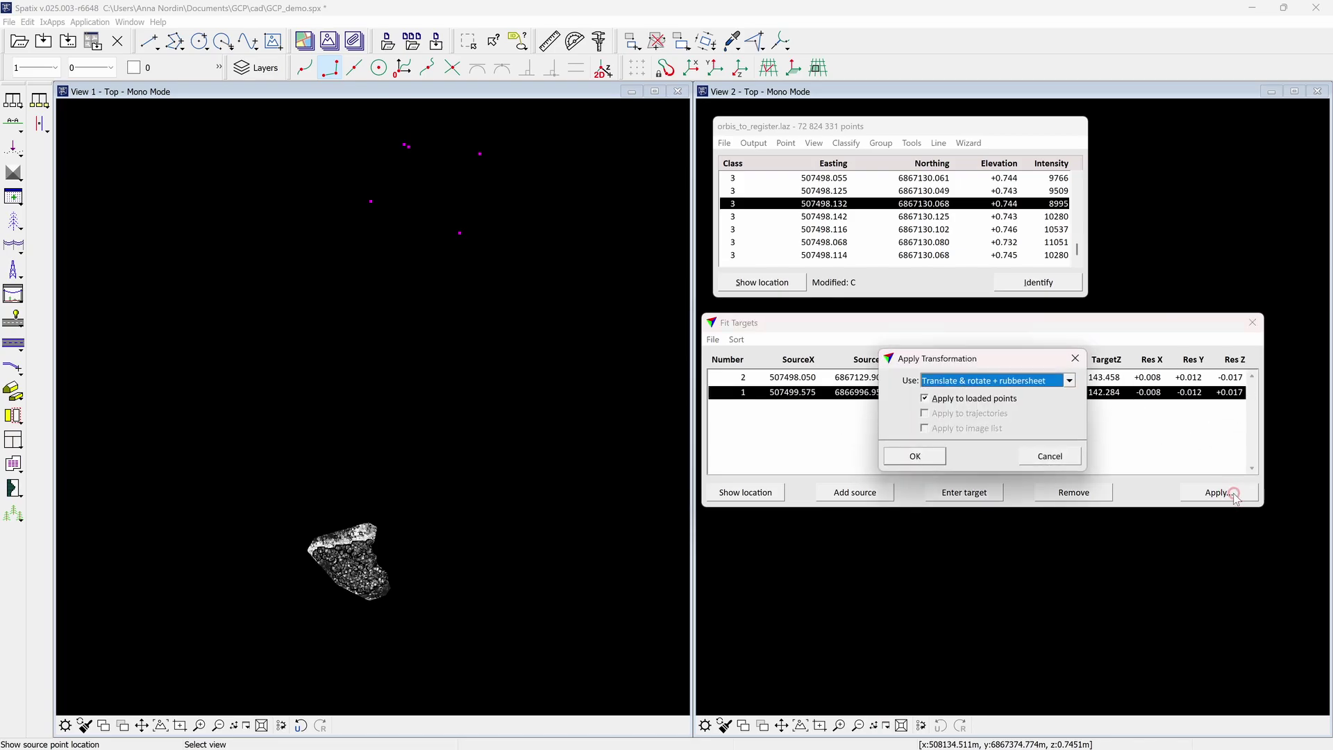
Step: Apply a Translate & rotate transformation to the loaded points and zoom in on View 1
click(1066, 383)
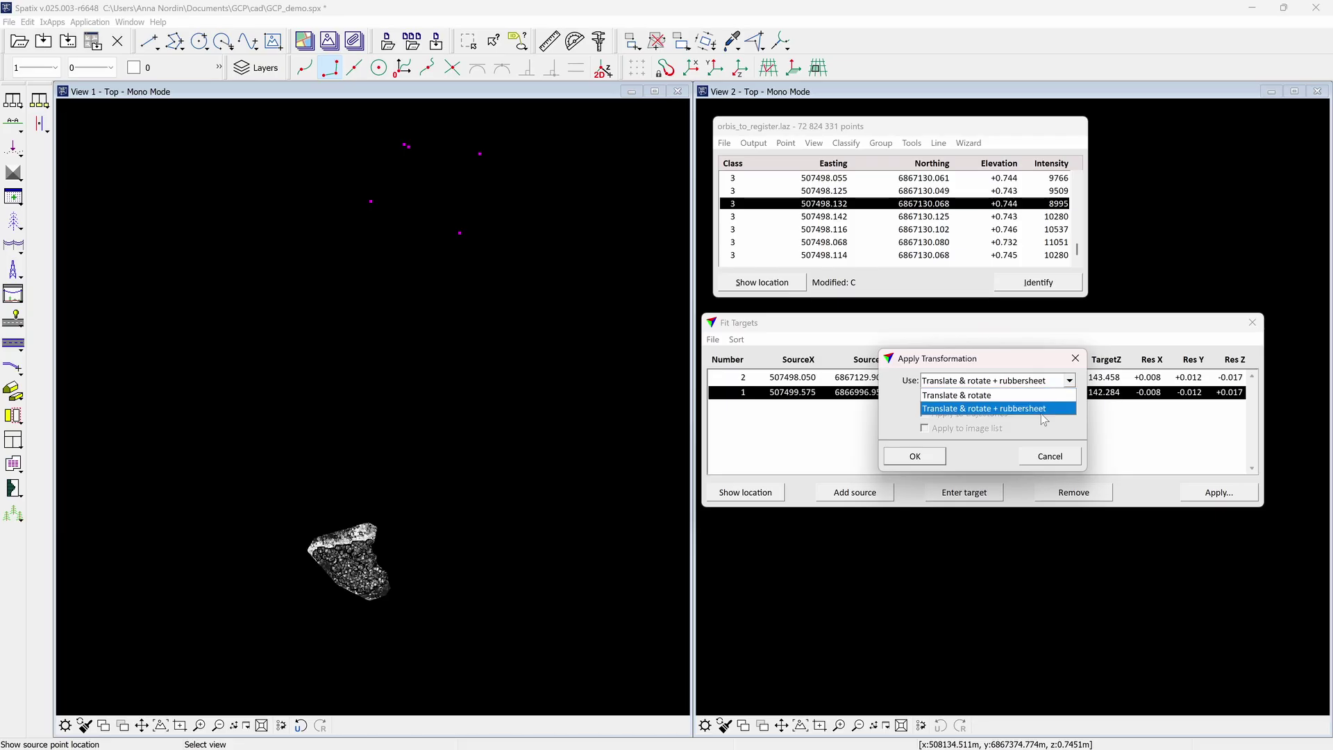
click(1027, 395)
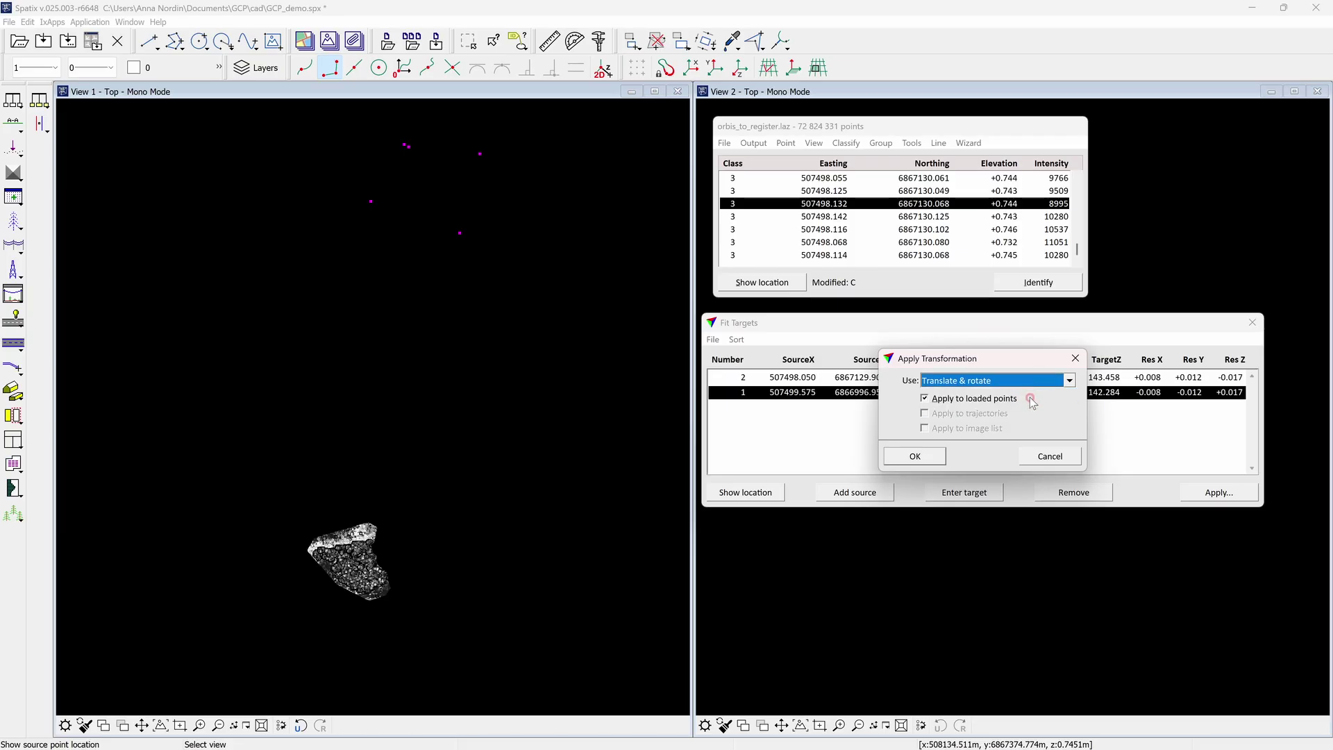
click(928, 457)
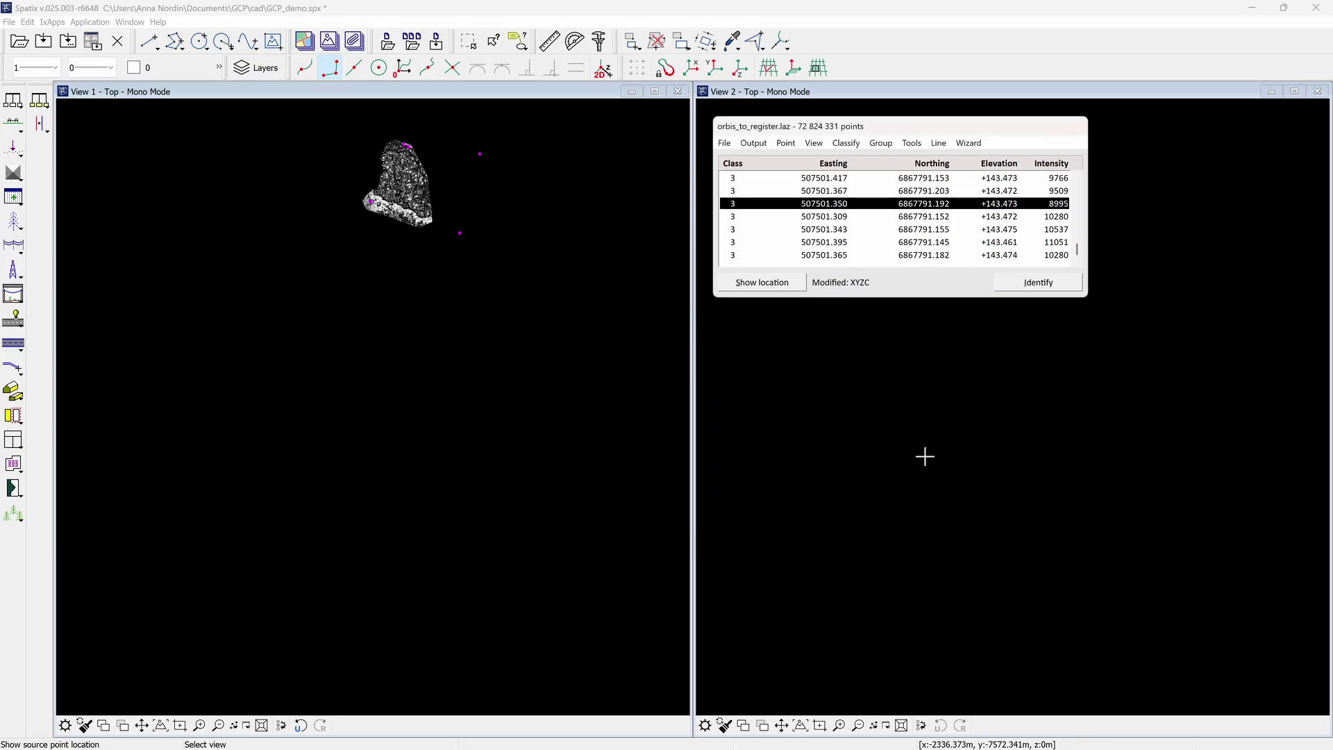
scroll(393, 158, up, 2)
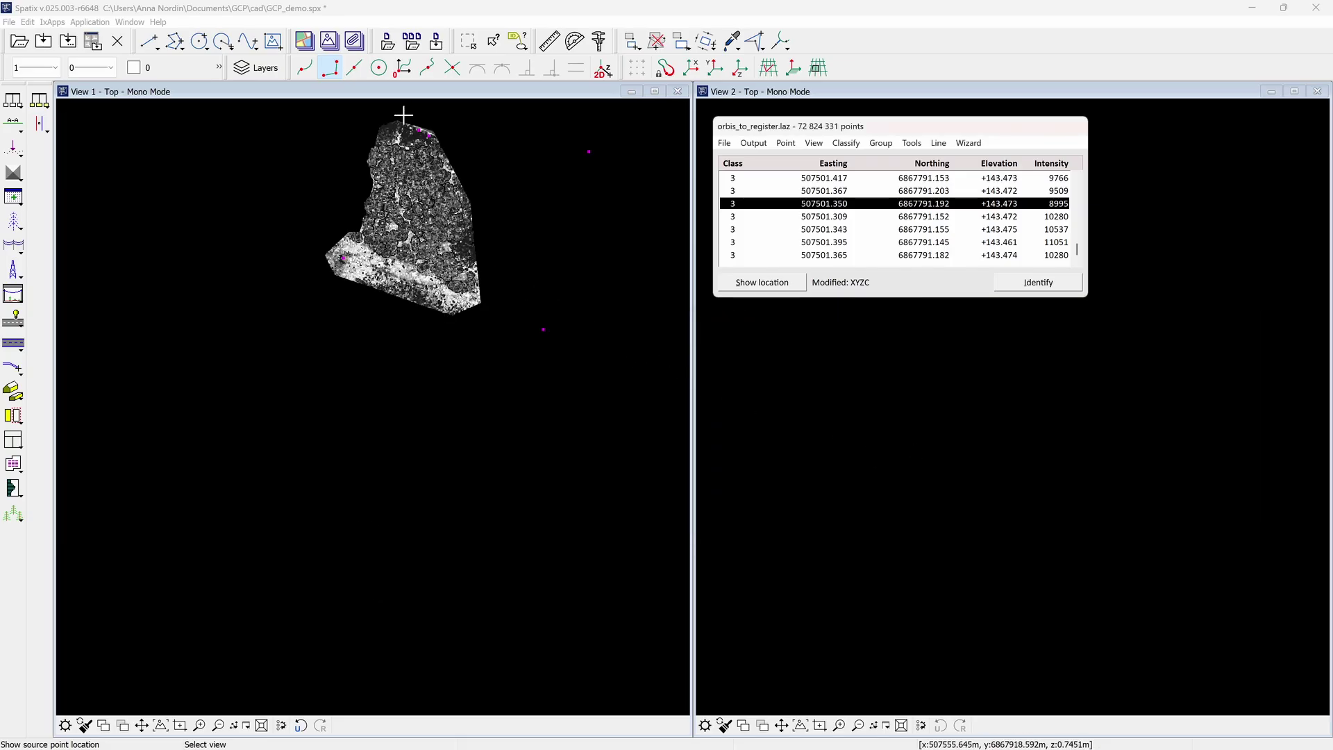
scroll(403, 115, up, 2)
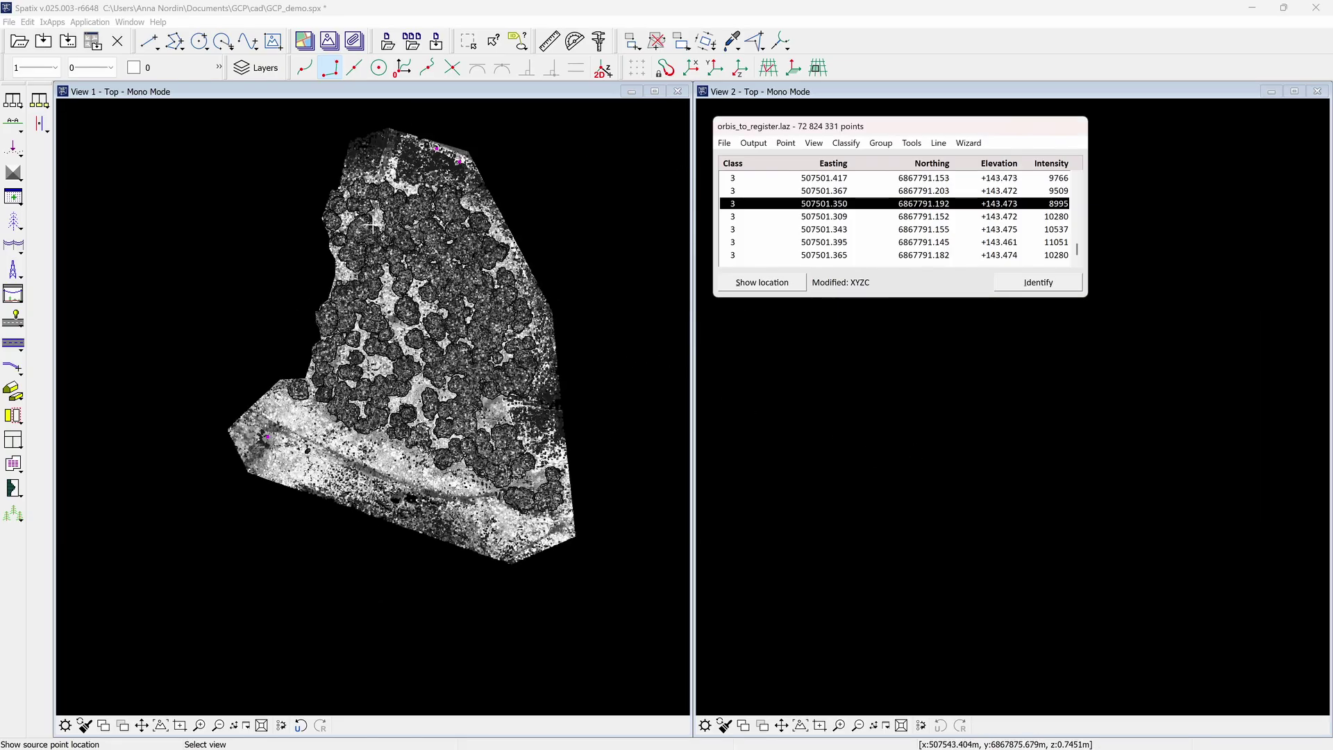
scroll(257, 436, up, 1)
scroll(256, 437, up, 3)
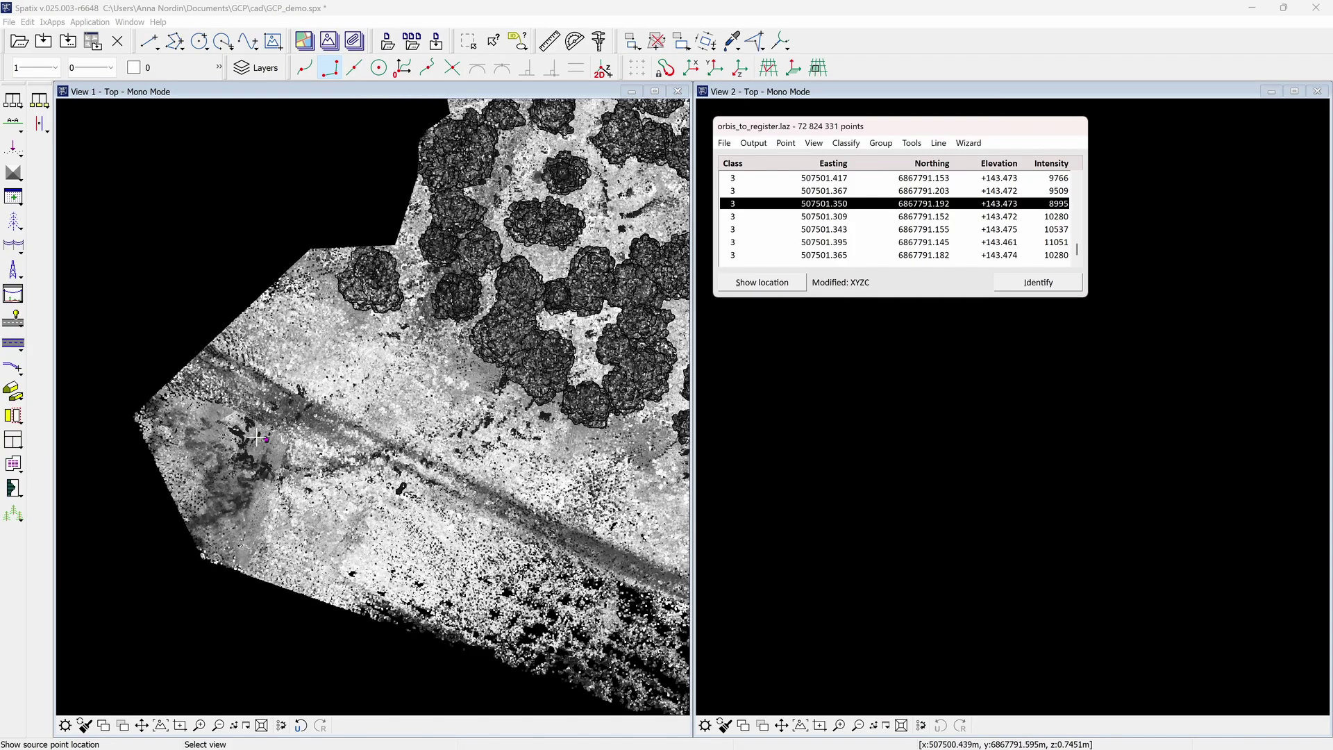
Step: Cut a vertical section across the dark target patch, then load yellowscan_vegetation_done.laz
scroll(276, 442, up, 1)
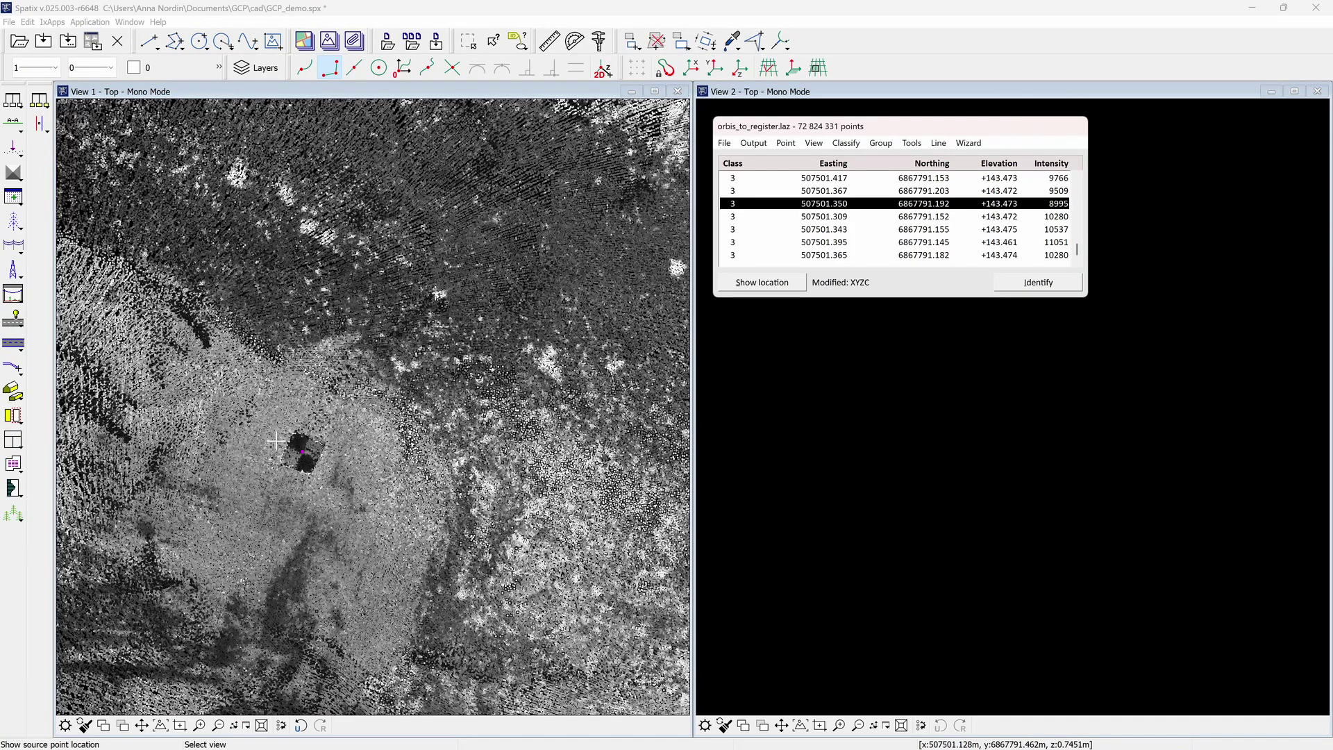
scroll(276, 441, up, 1)
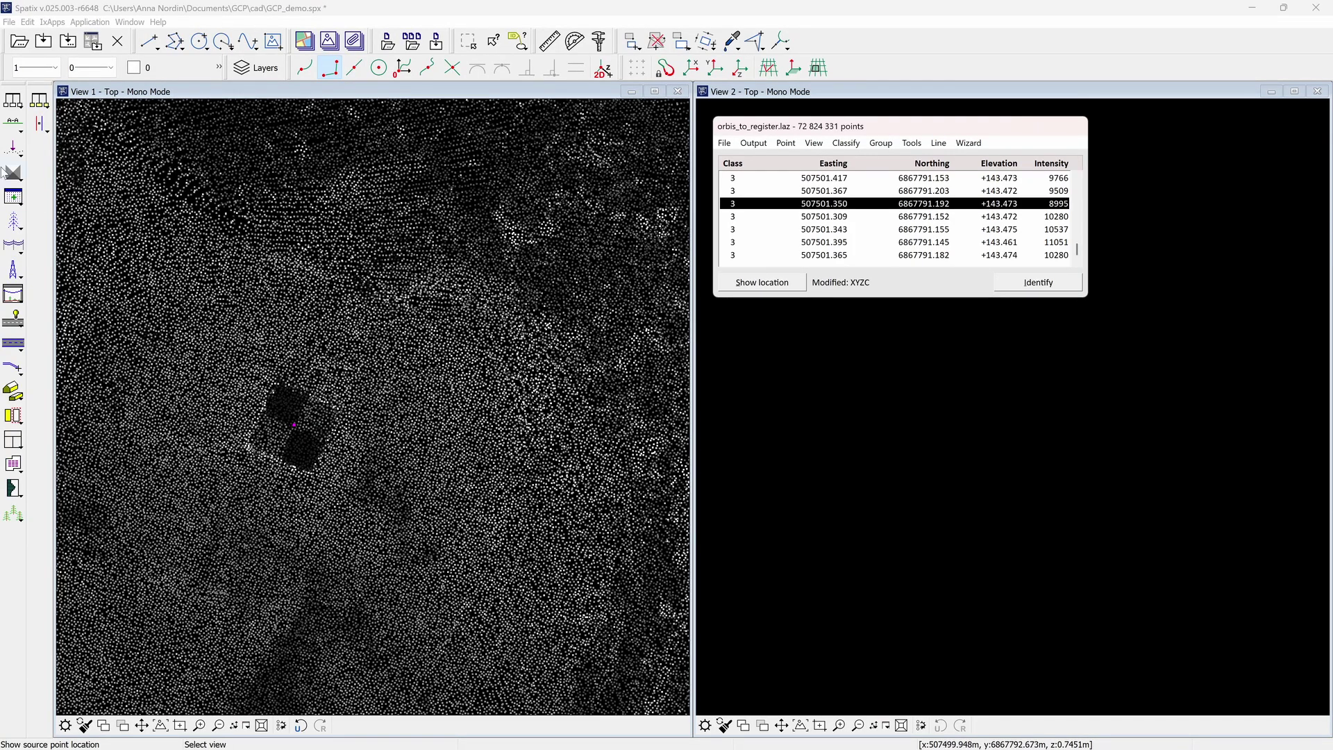
click(13, 124)
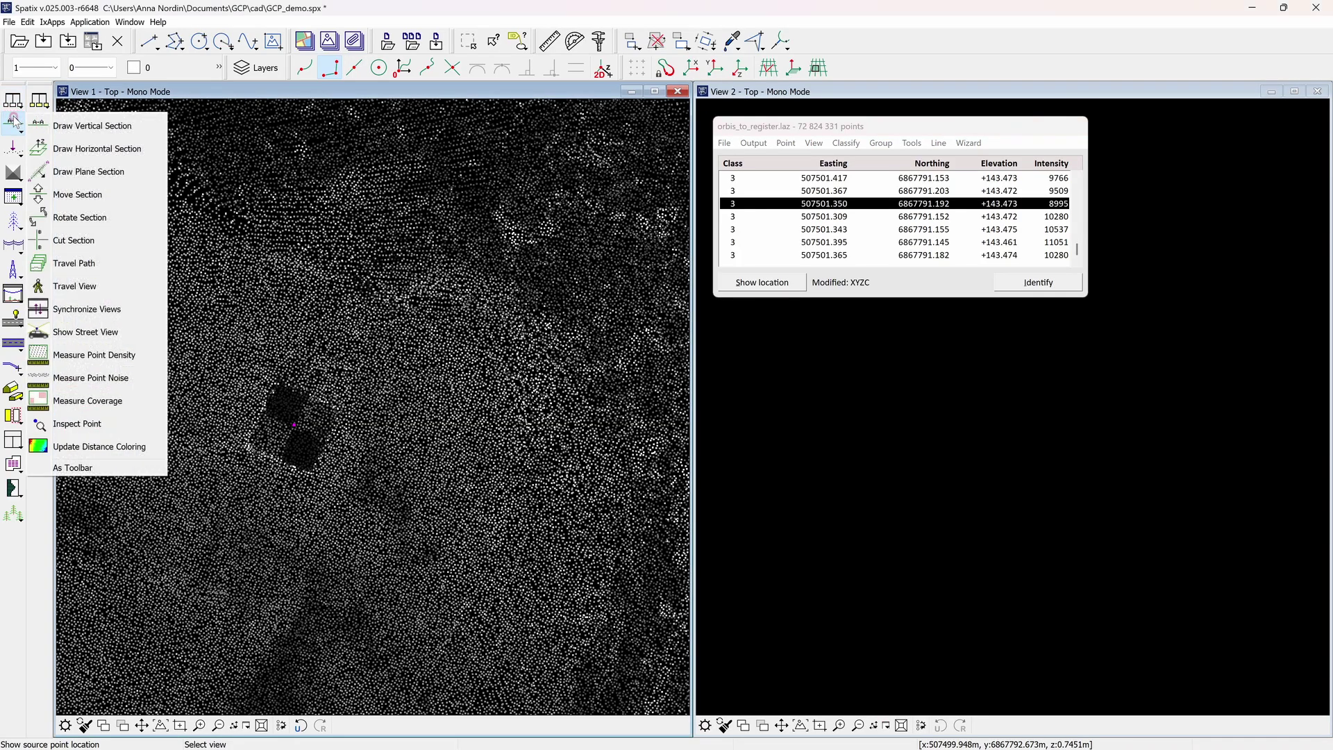
click(49, 122)
click(248, 404)
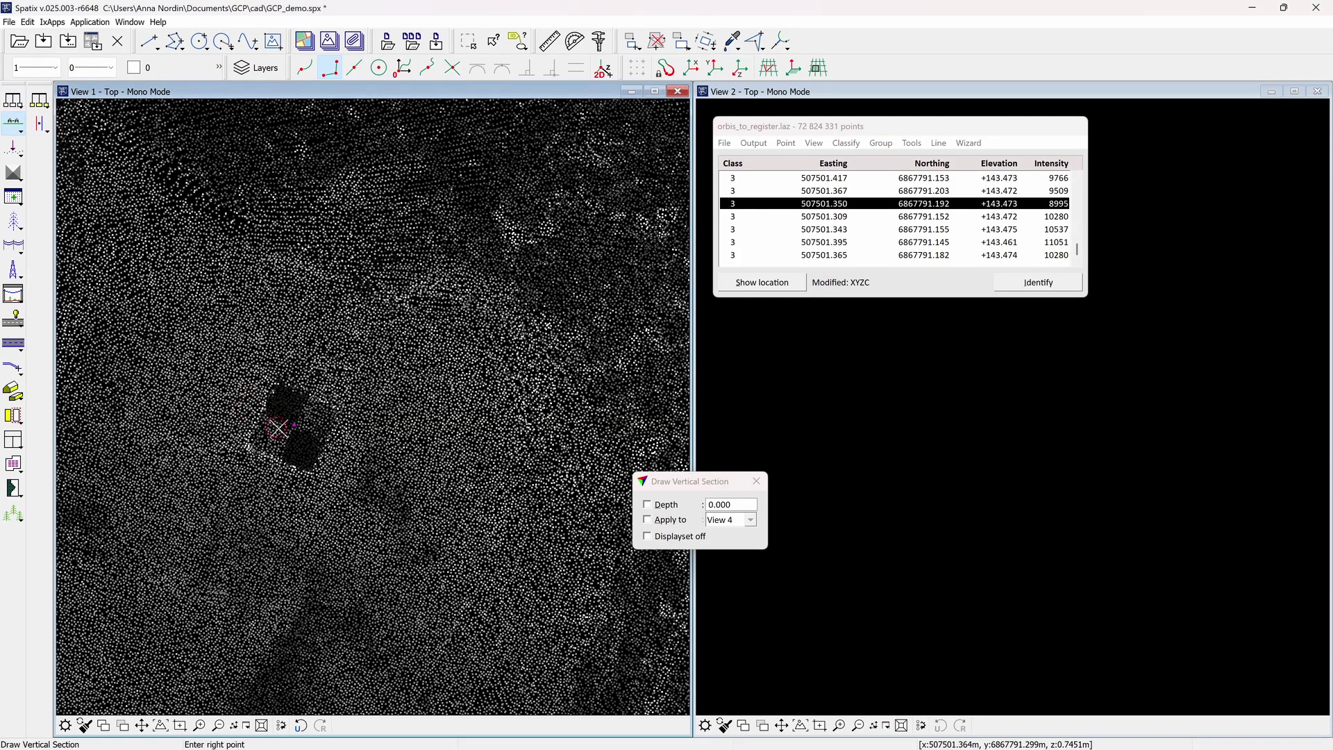
click(329, 445)
click(351, 442)
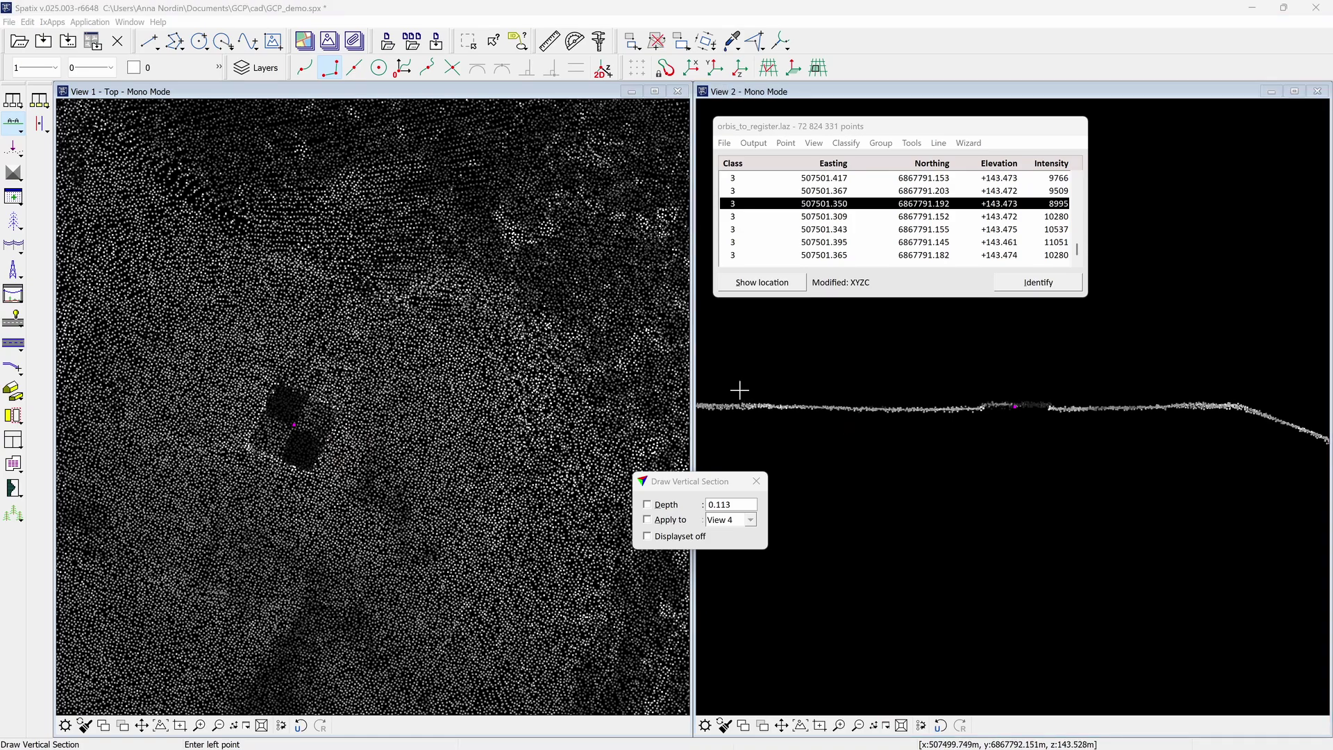
click(724, 144)
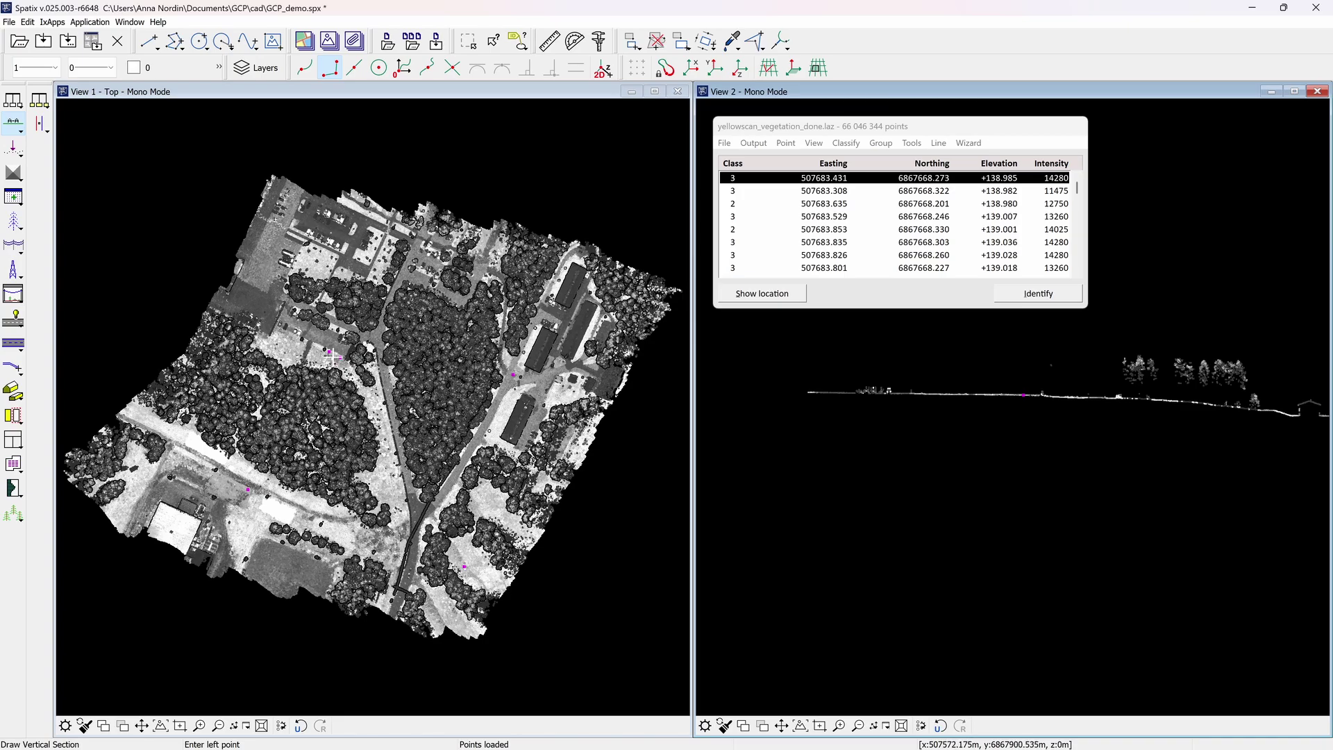
Step: Draw a 0.631-deep vertical section through the ground beside the magenta control point
scroll(333, 356, up, 3)
scroll(333, 356, up, 4)
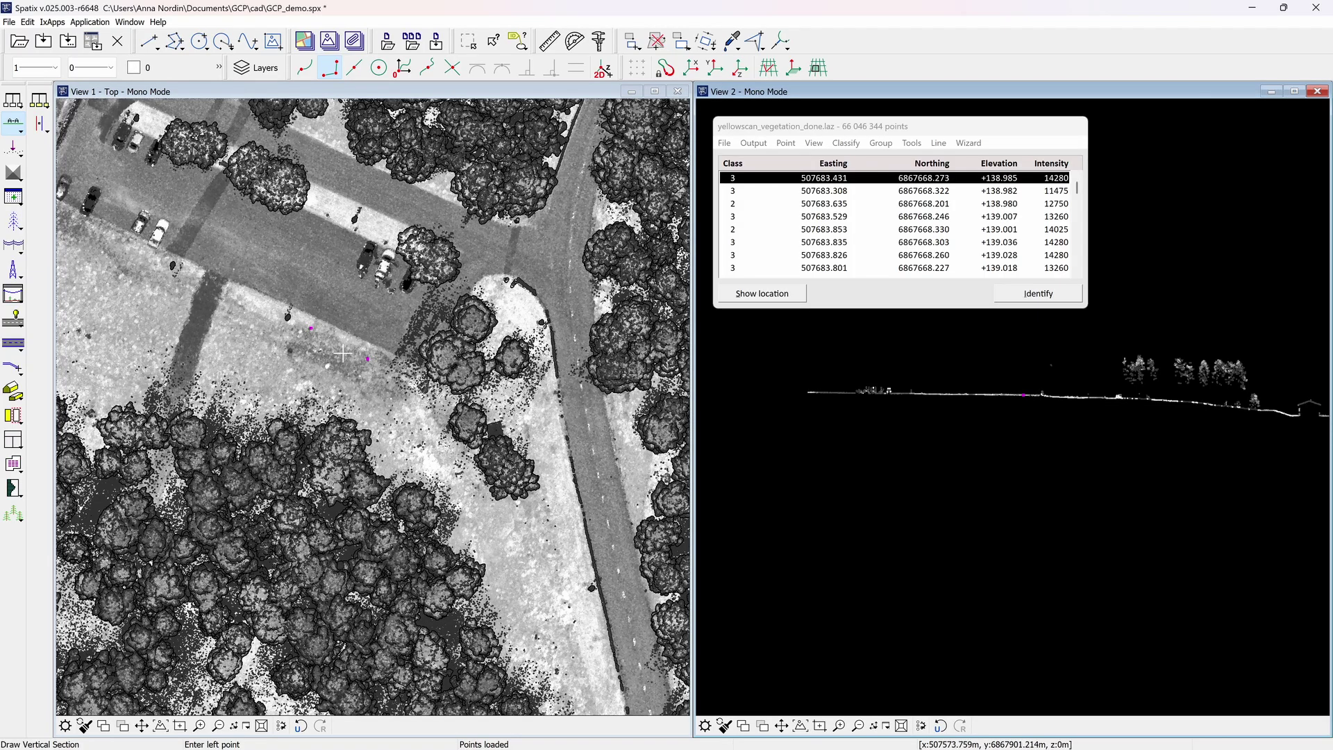
scroll(368, 359, up, 2)
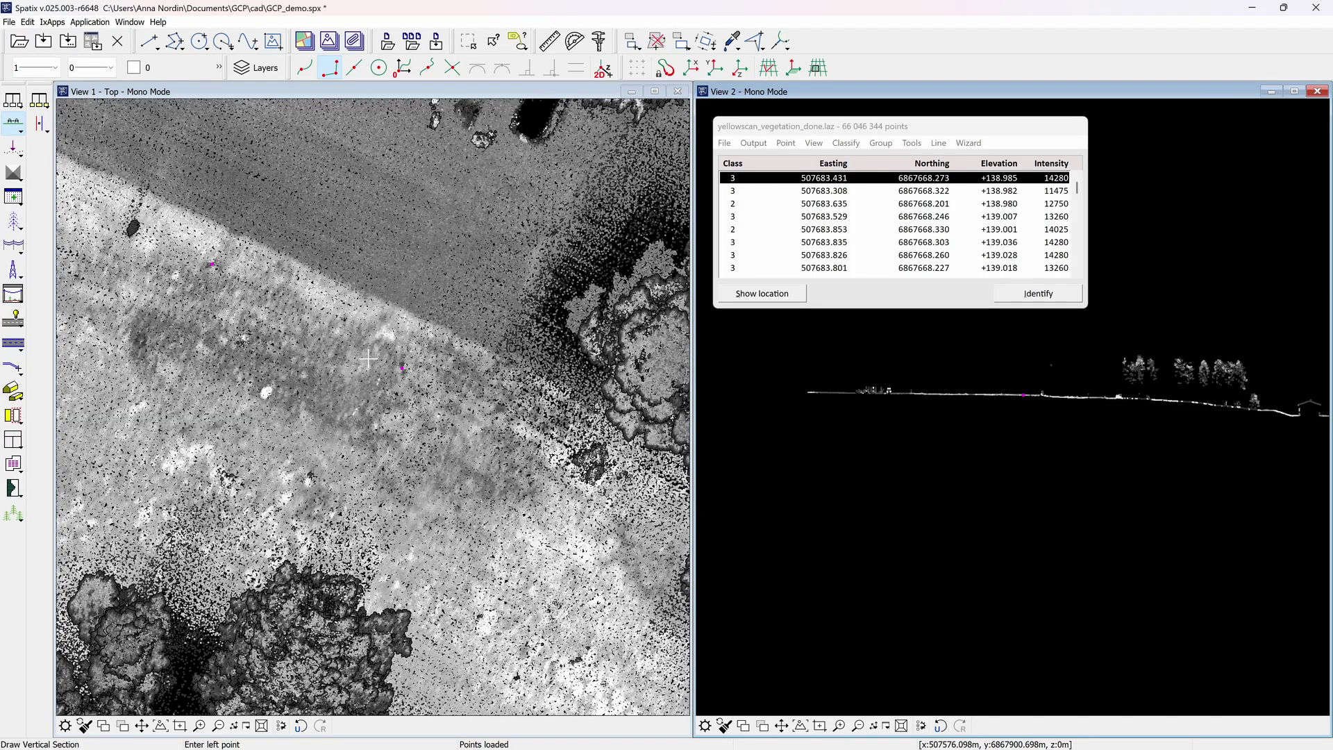
click(7, 126)
click(377, 353)
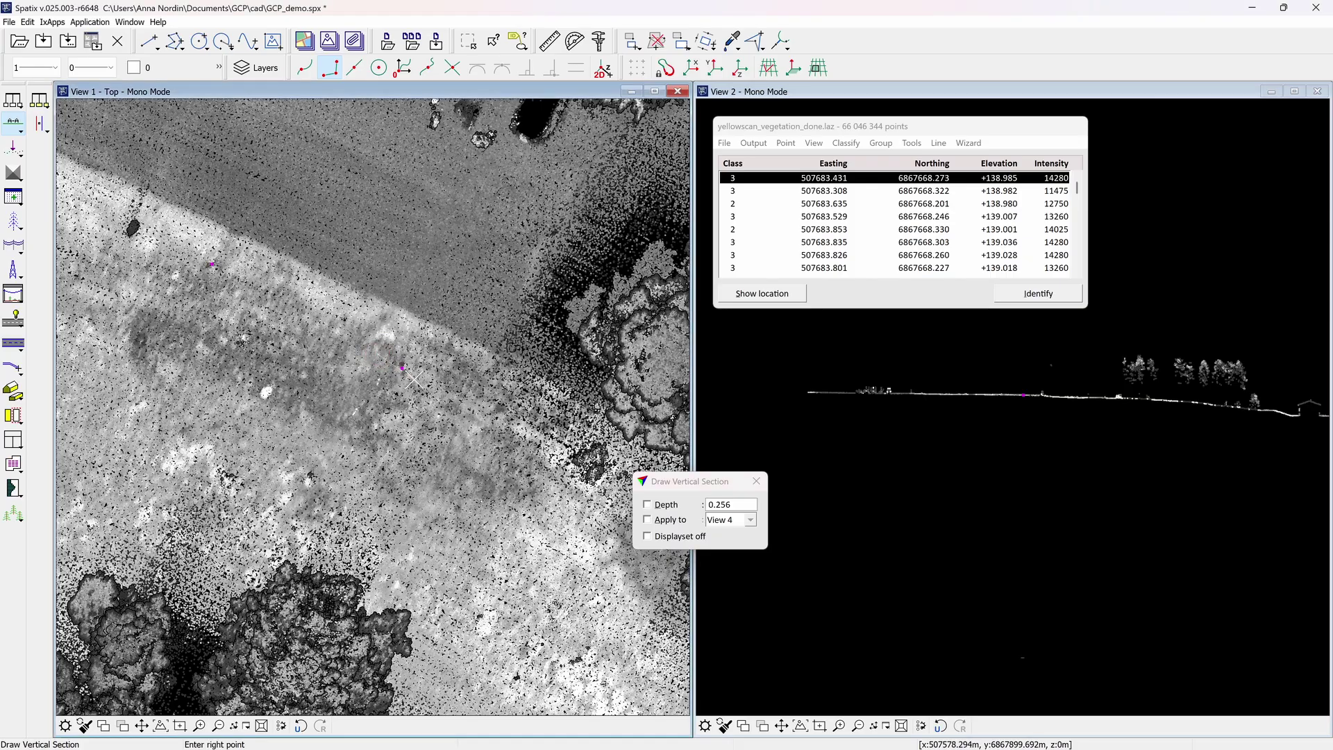
click(956, 438)
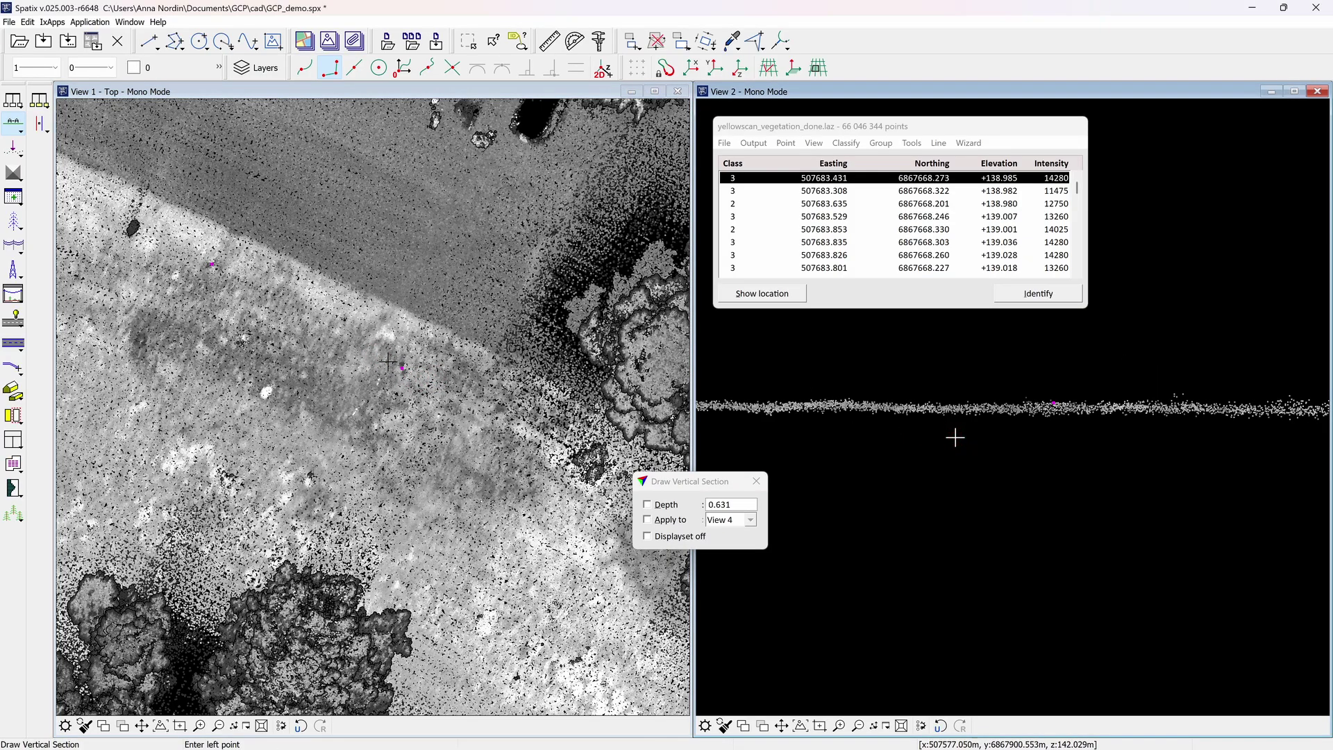
Step: Bring up the TerraScan Settings and scroll to the Signal markers category
click(21, 105)
scroll(419, 389, down, 2)
scroll(419, 389, down, 3)
Step: Add a 50 cm x 50 cm black-upper-left chessboard signal marker, 0.5 m wide, and close Settings
click(425, 515)
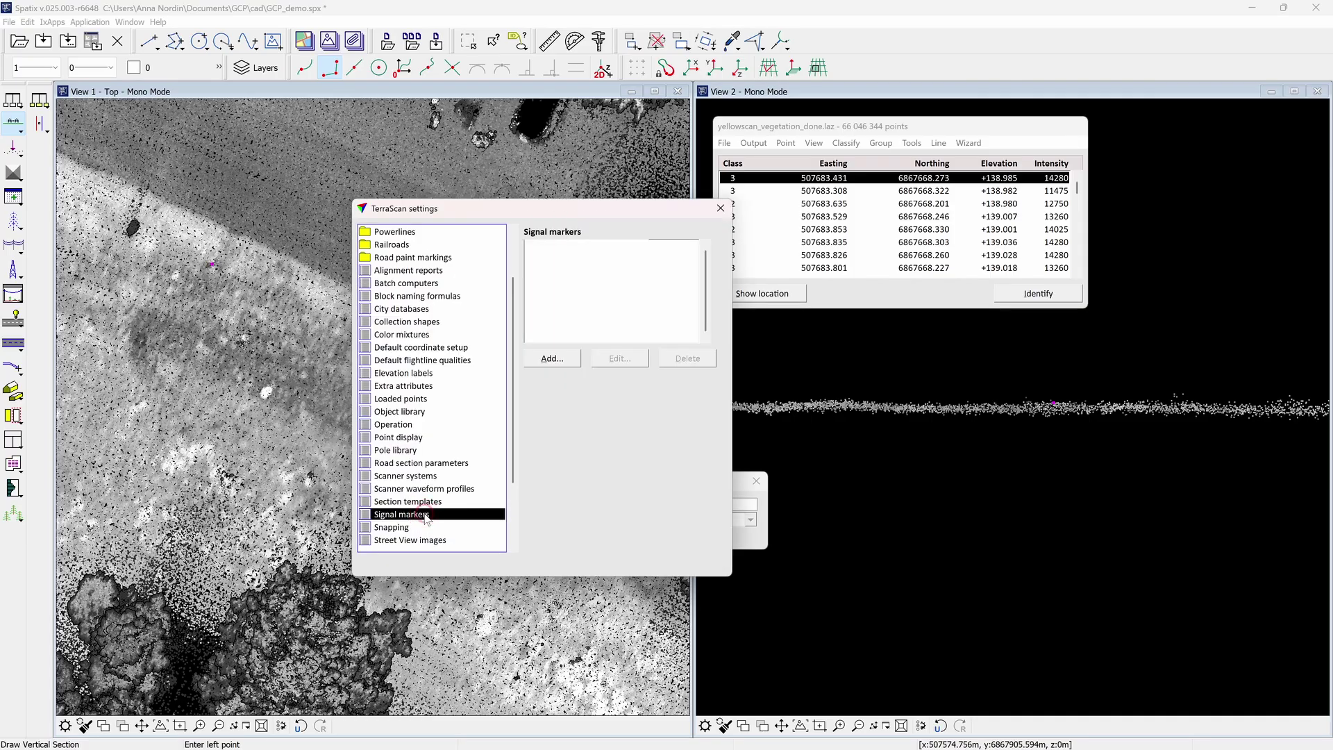
click(552, 358)
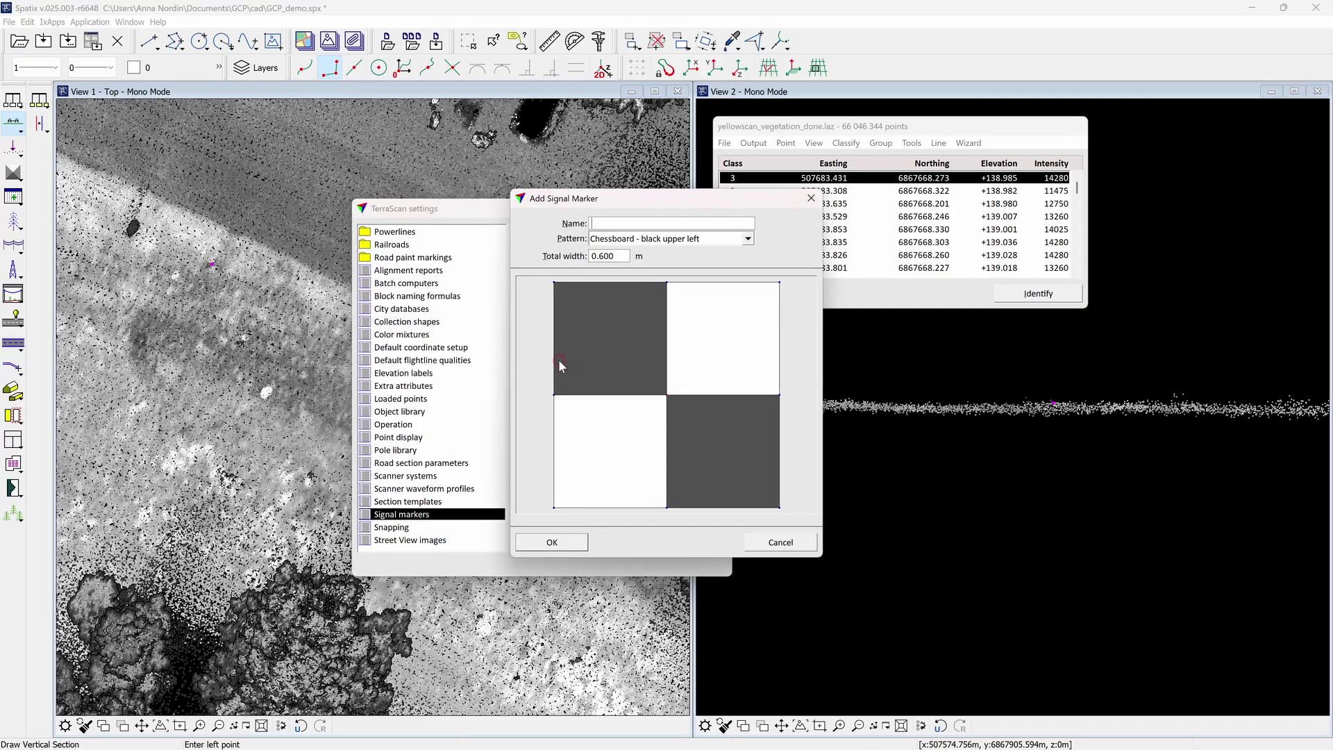
text(50)
click(748, 238)
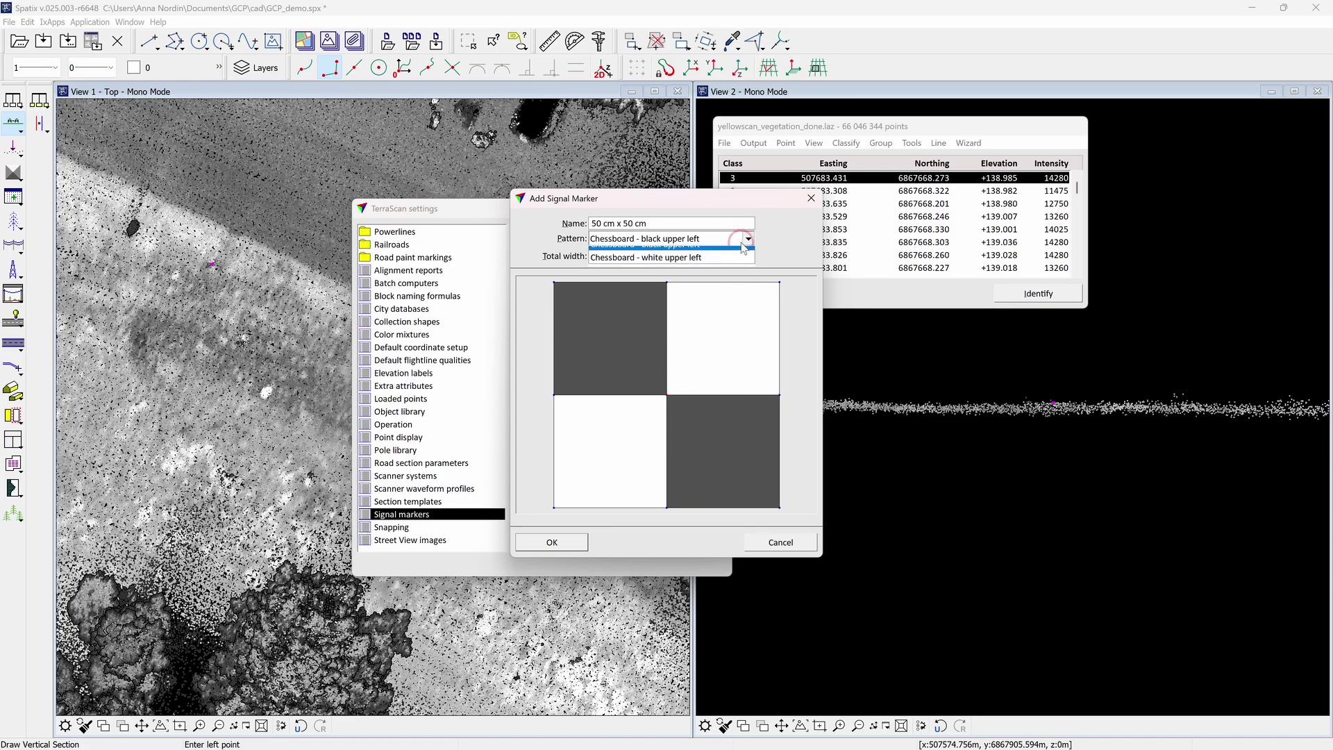
click(724, 267)
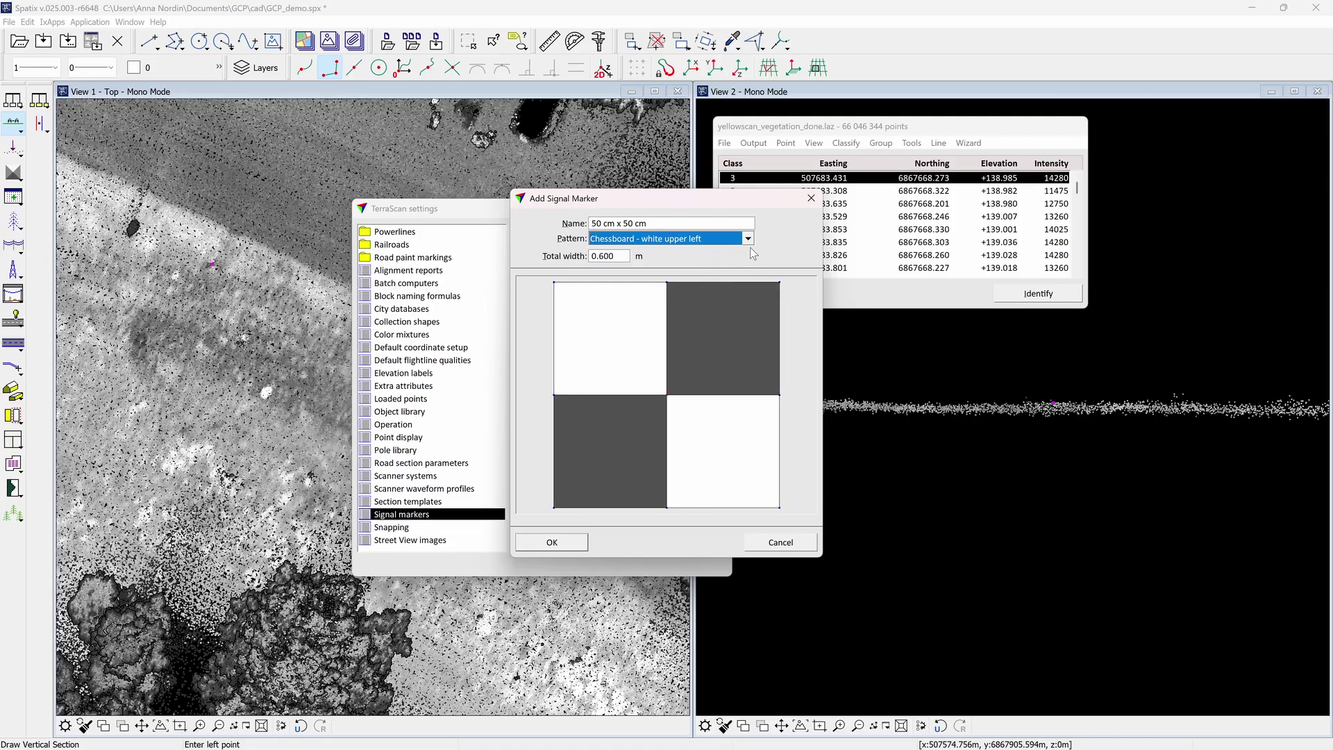
click(751, 238)
click(725, 252)
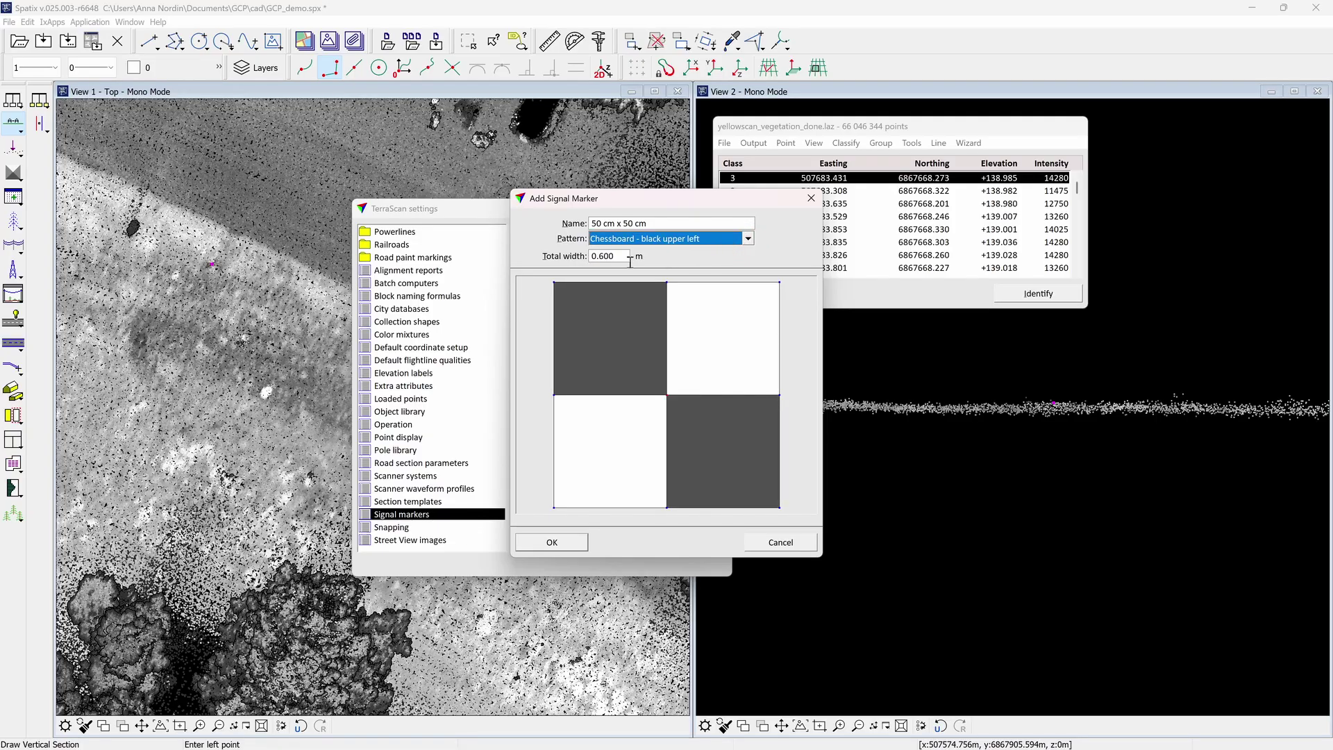
click(606, 257)
text(0.5)
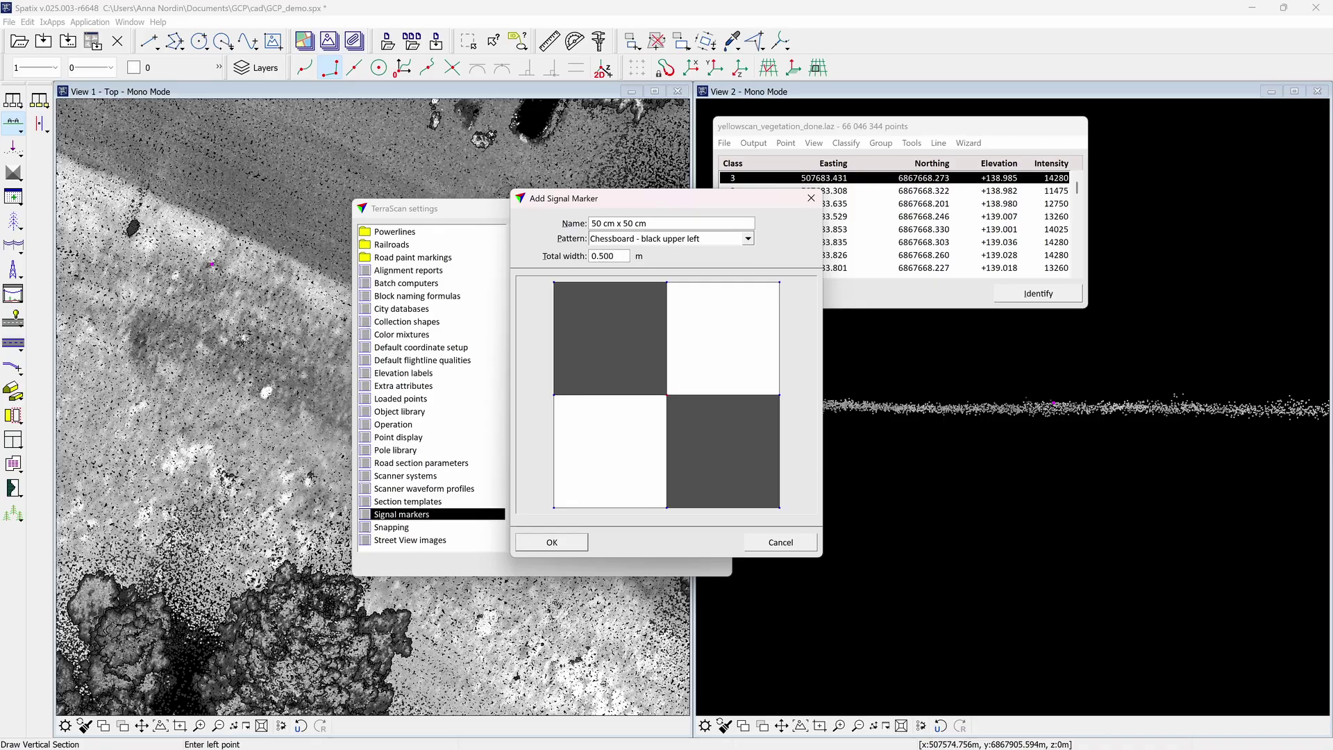
click(584, 547)
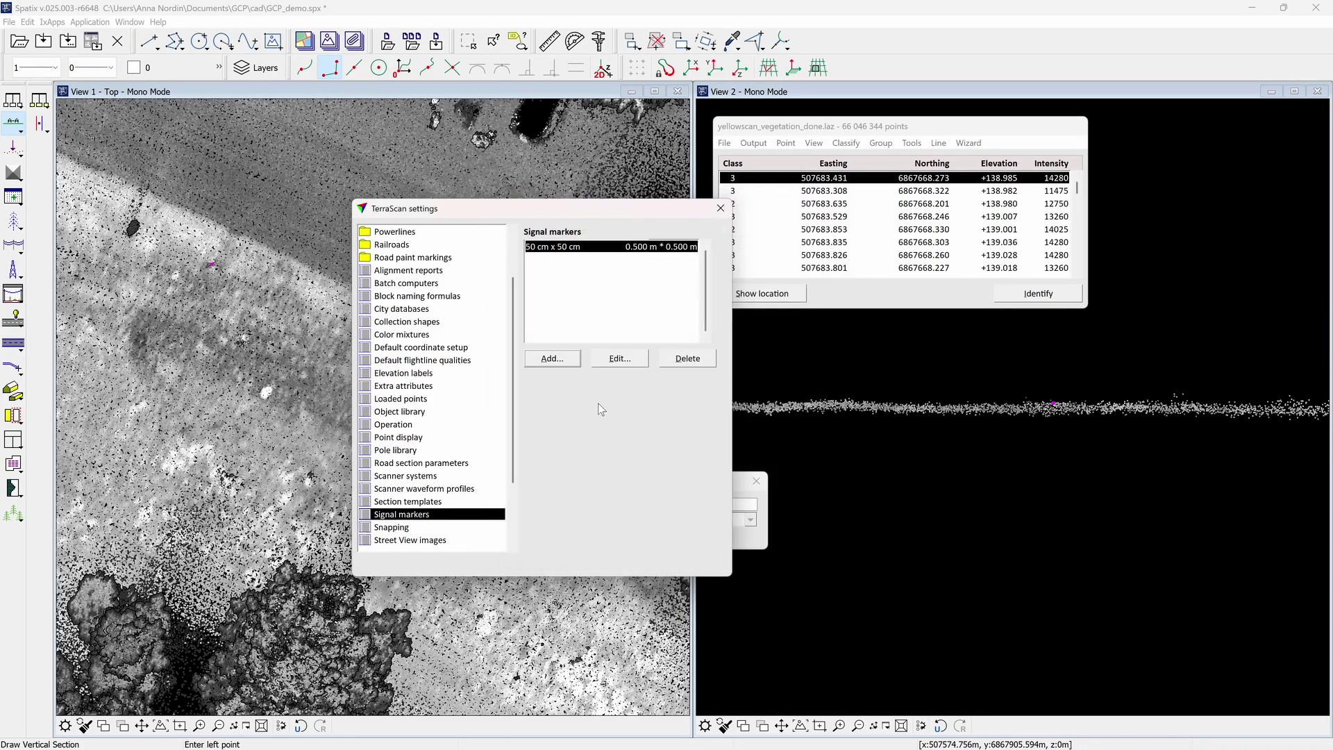
click(720, 208)
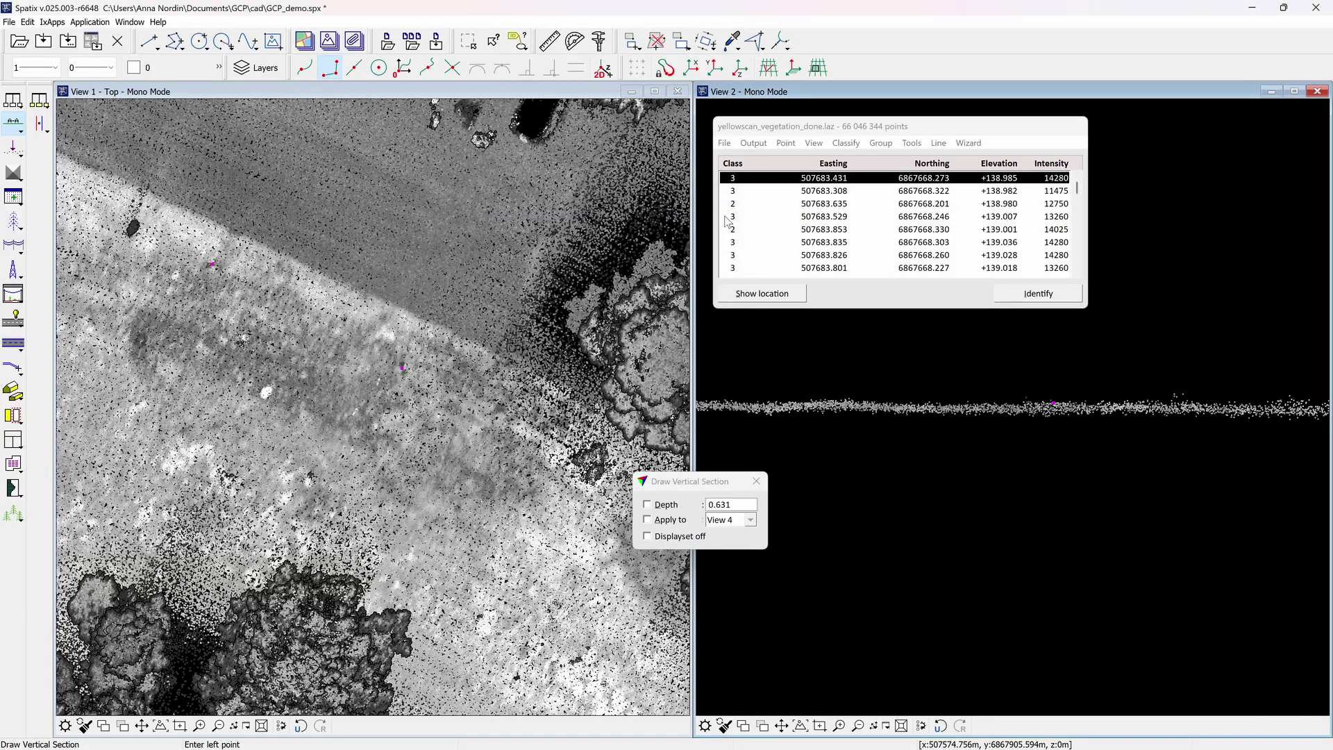
Step: Start an Output control report for Classes 2-3, checking Xyz with the 50 cm x 50 cm signal
click(911, 143)
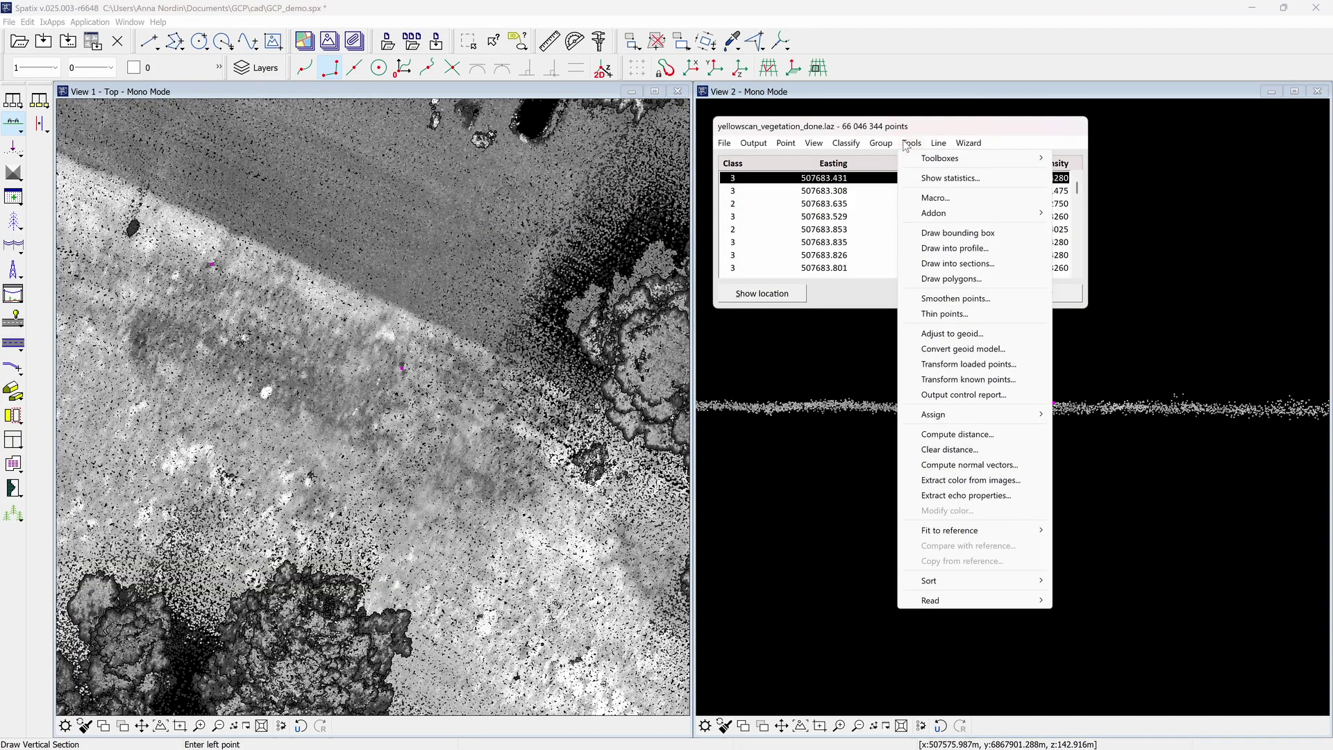
click(969, 397)
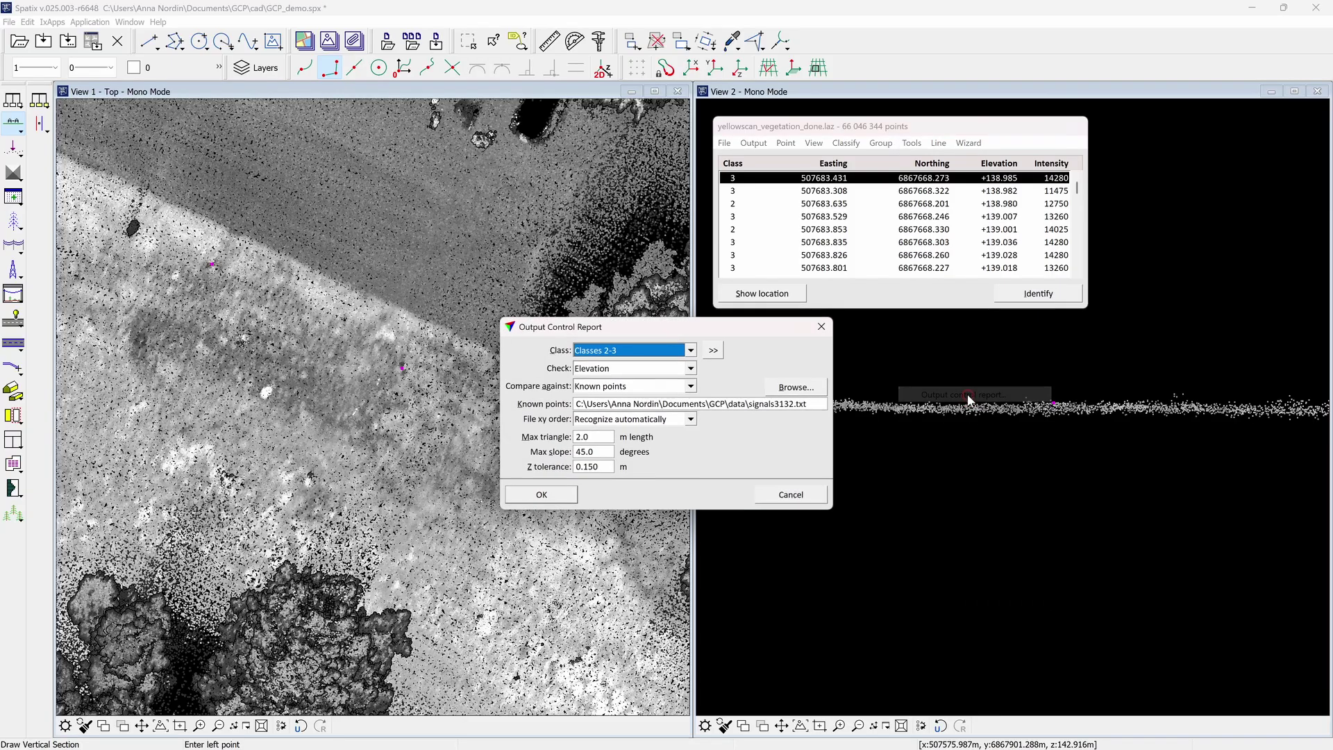
click(691, 350)
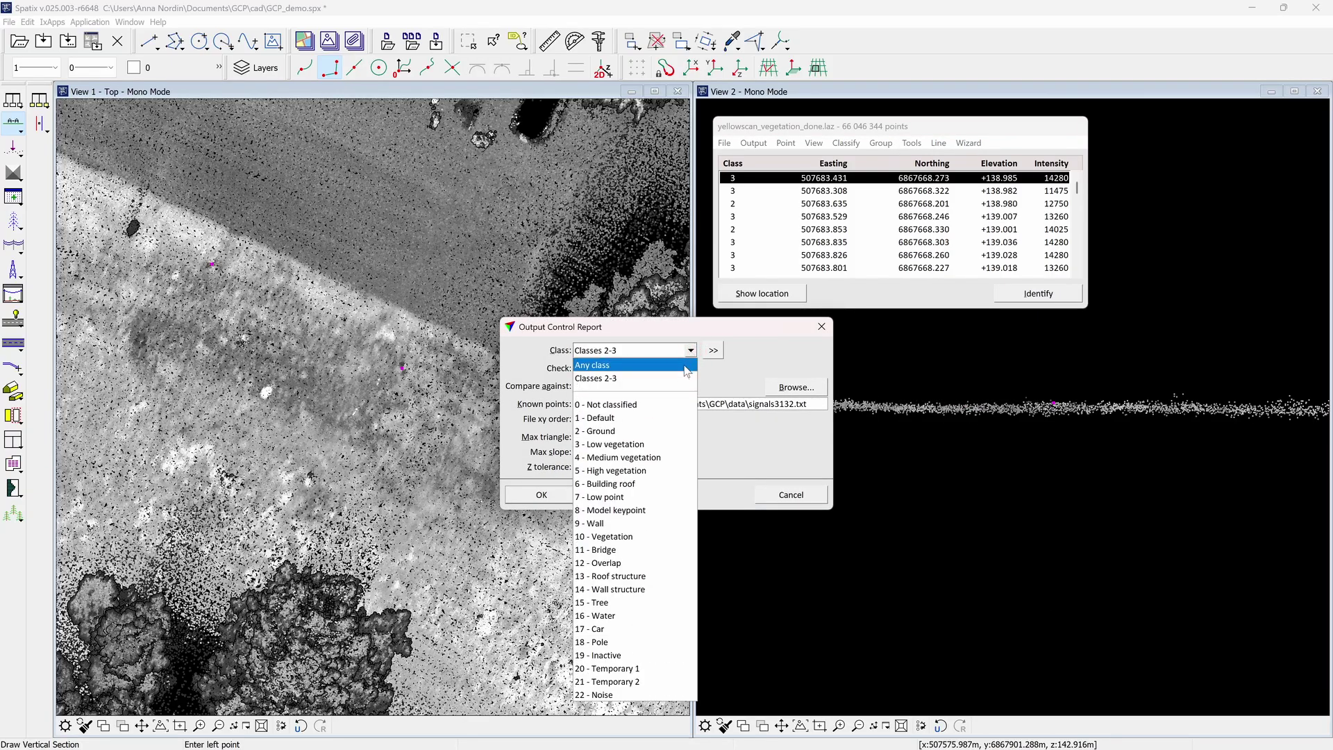
click(687, 377)
click(691, 369)
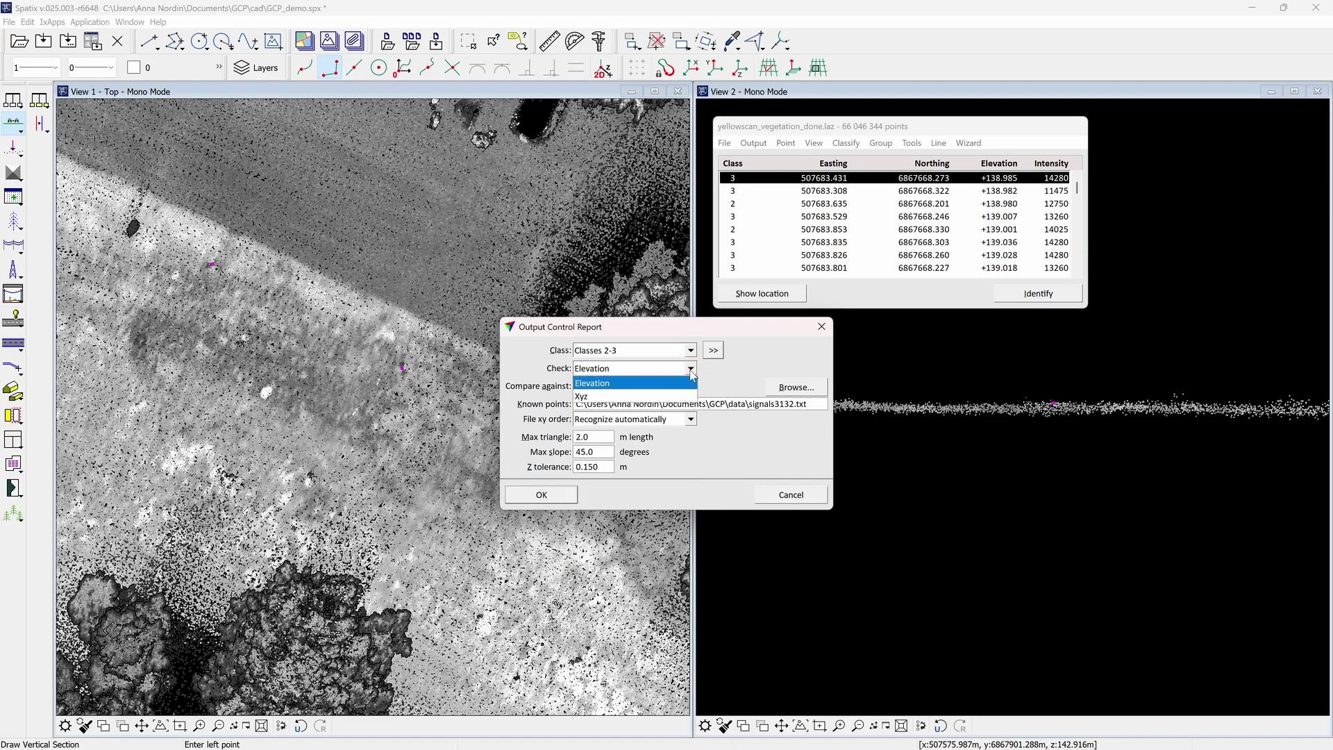
click(688, 398)
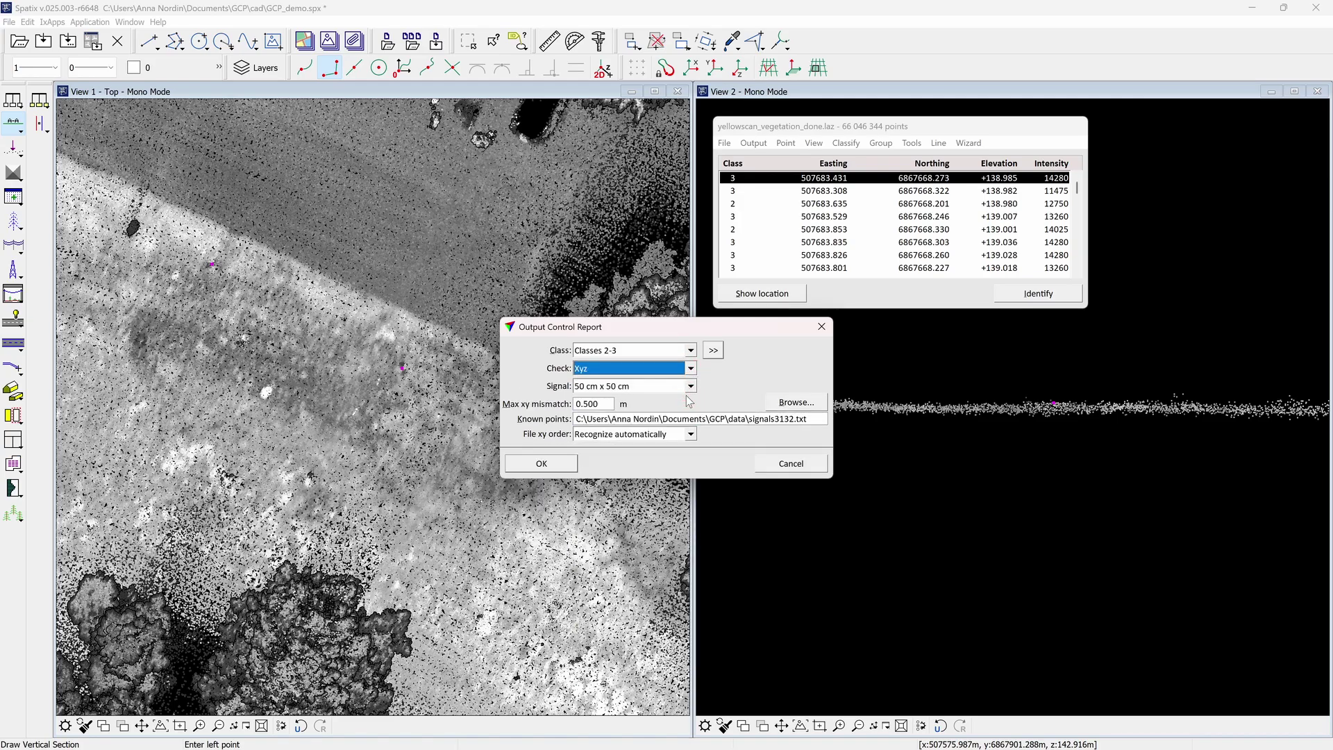
click(691, 387)
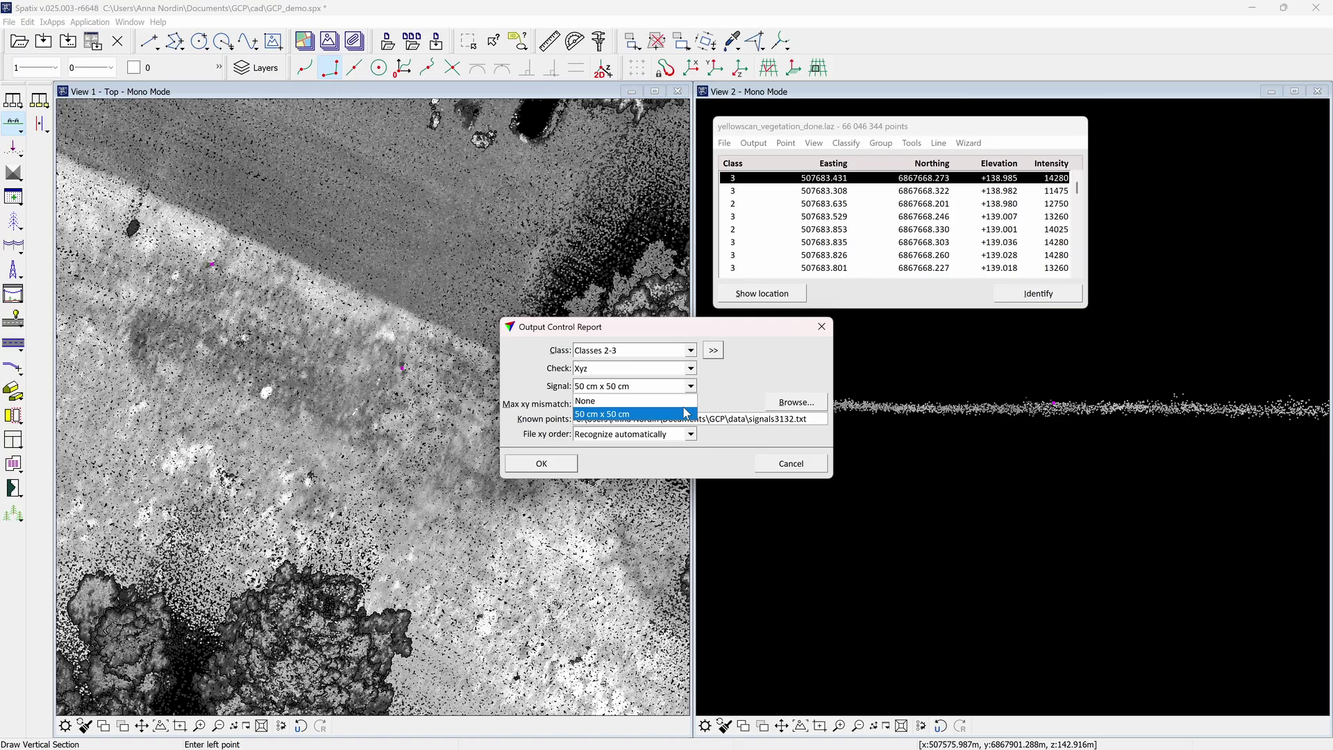
click(686, 414)
Step: Set the 0.3 mismatch, use signals3132 known points with automatic xy order, and run the report
click(604, 403)
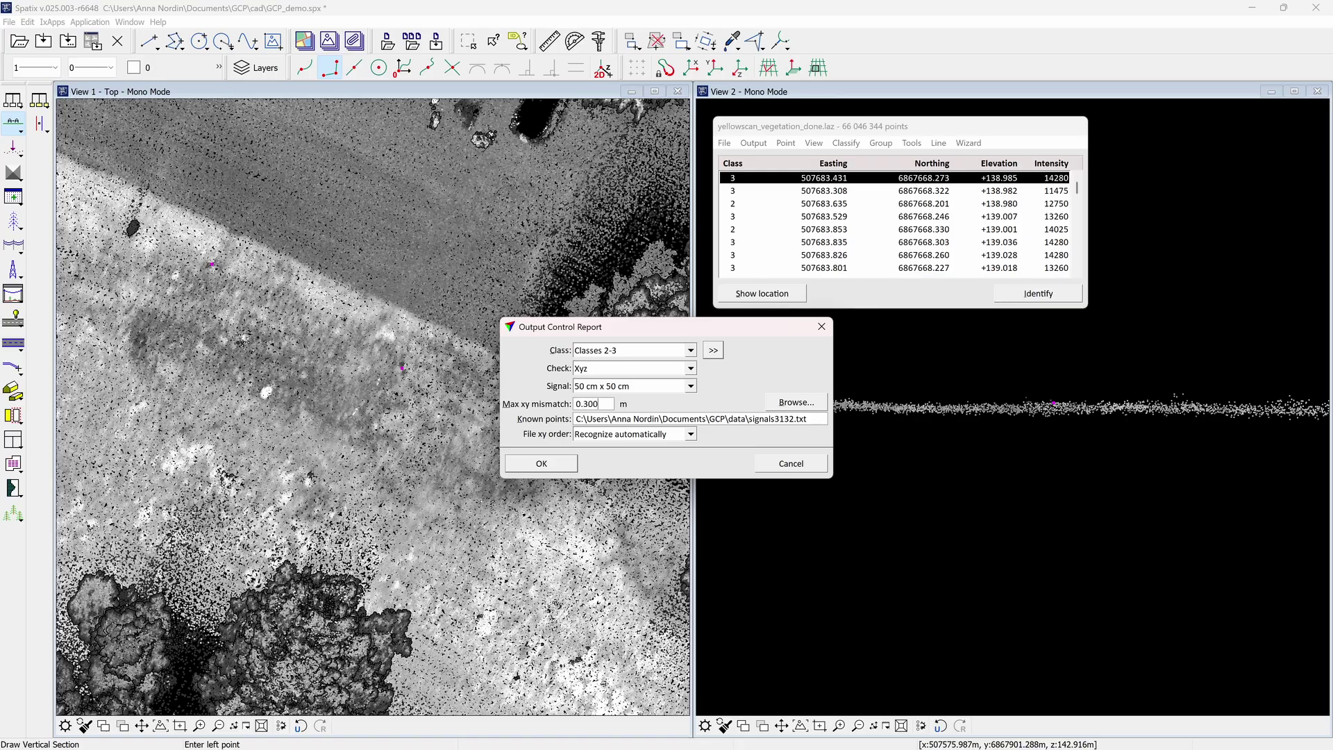
click(776, 406)
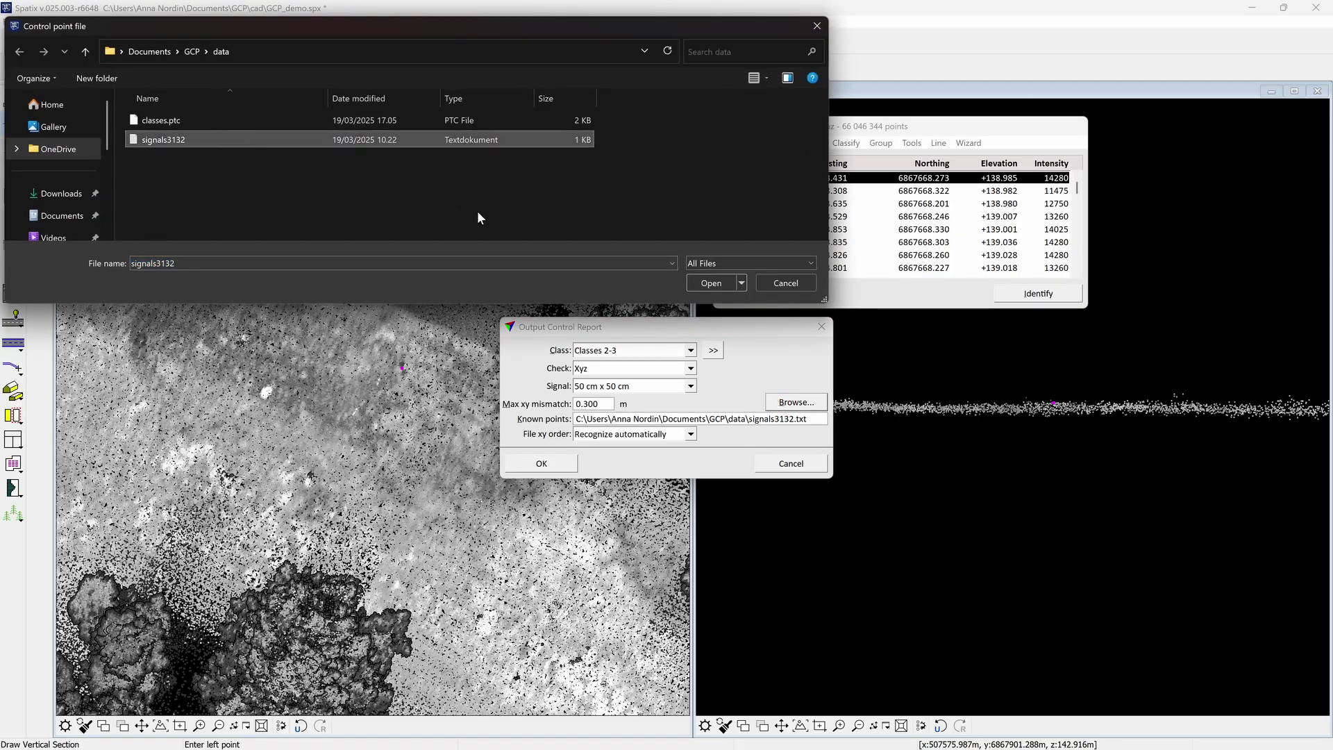
click(700, 281)
click(691, 434)
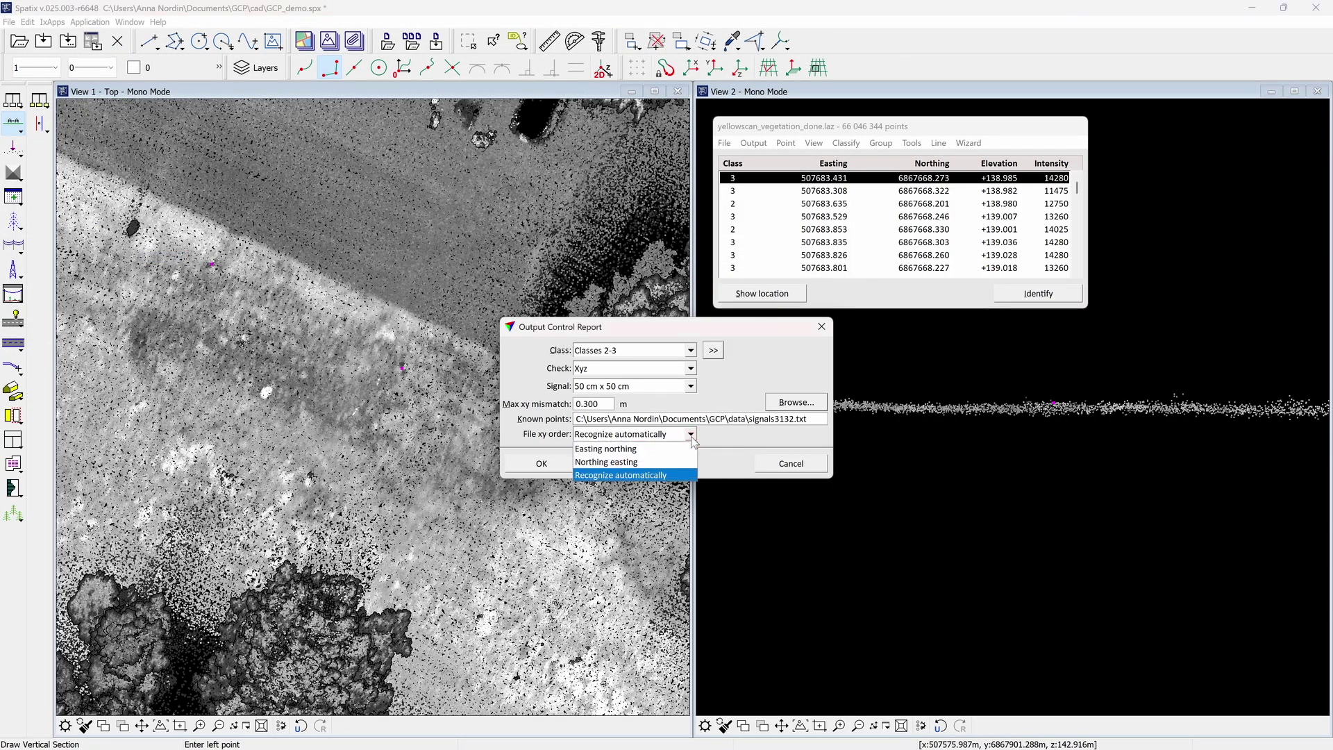
click(667, 475)
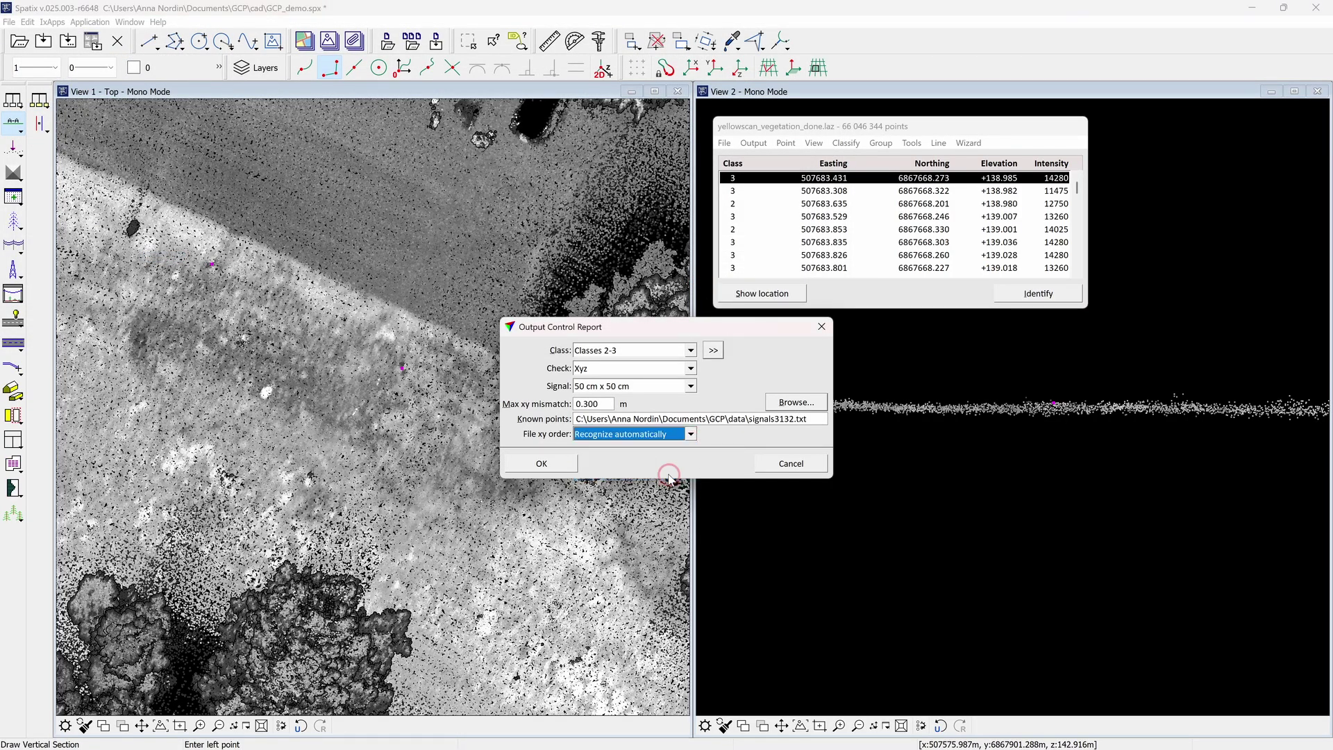
click(564, 464)
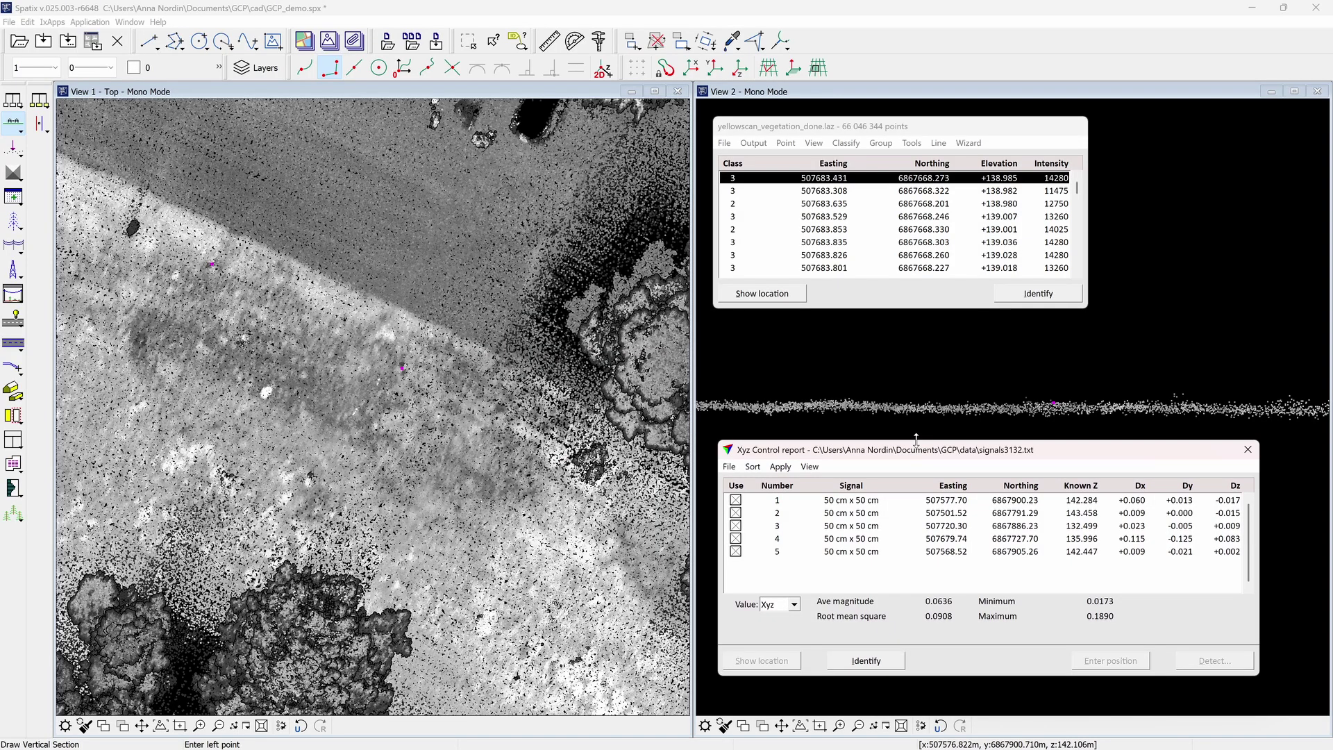
Step: Step through control points 1 to 5 in the Xyz control report, showing each location
click(793, 503)
click(776, 662)
click(364, 414)
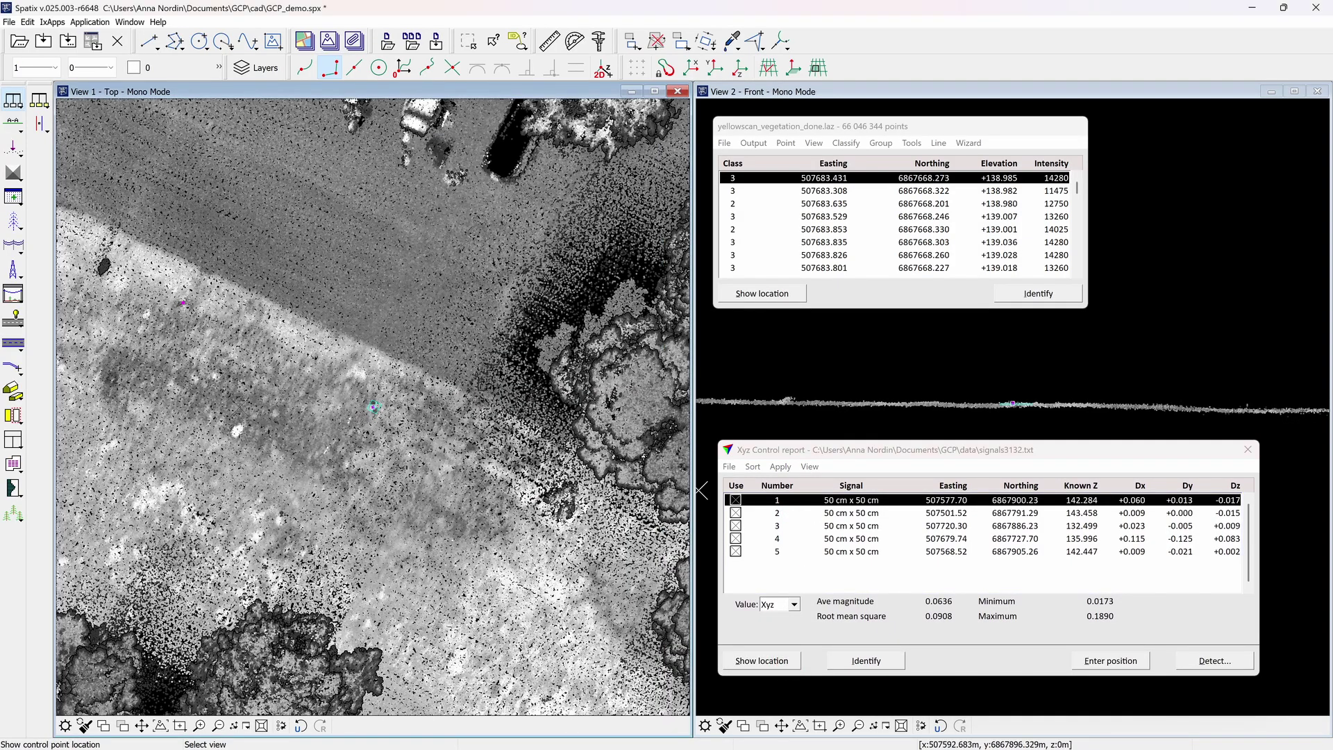
click(782, 513)
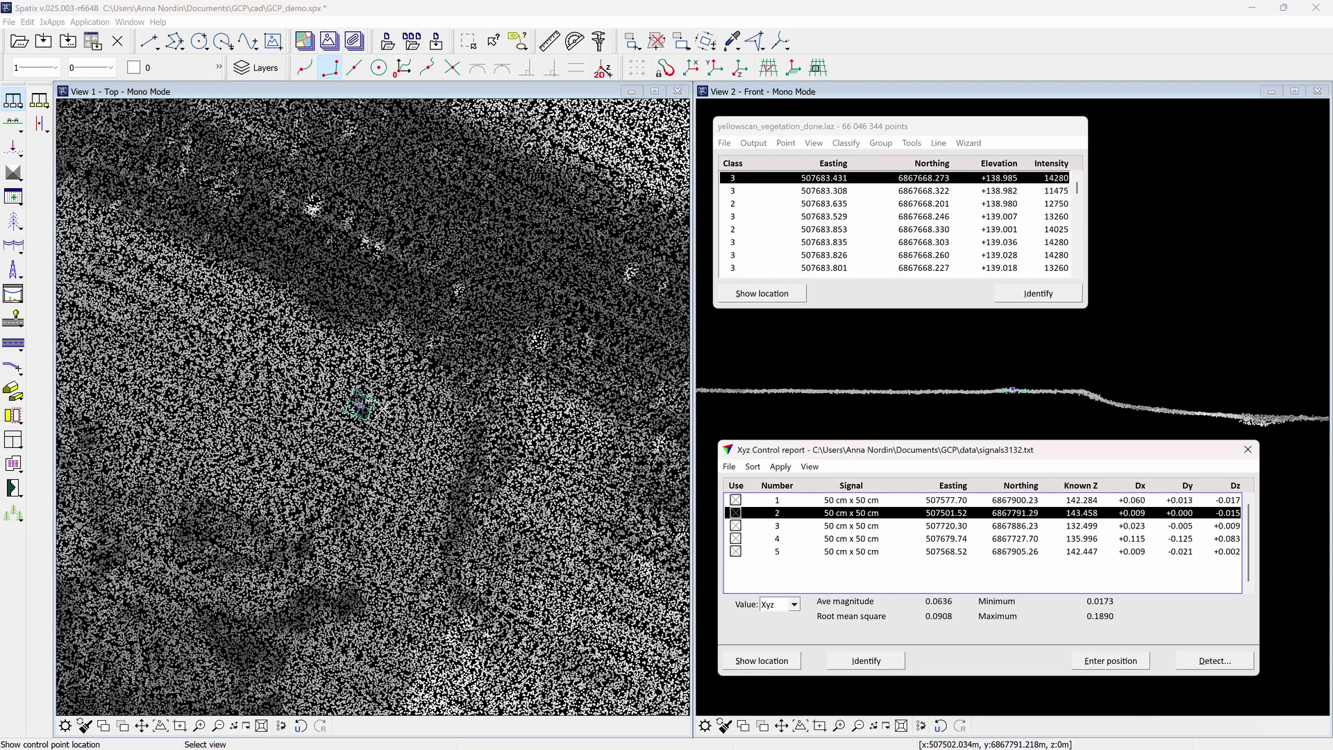
click(782, 528)
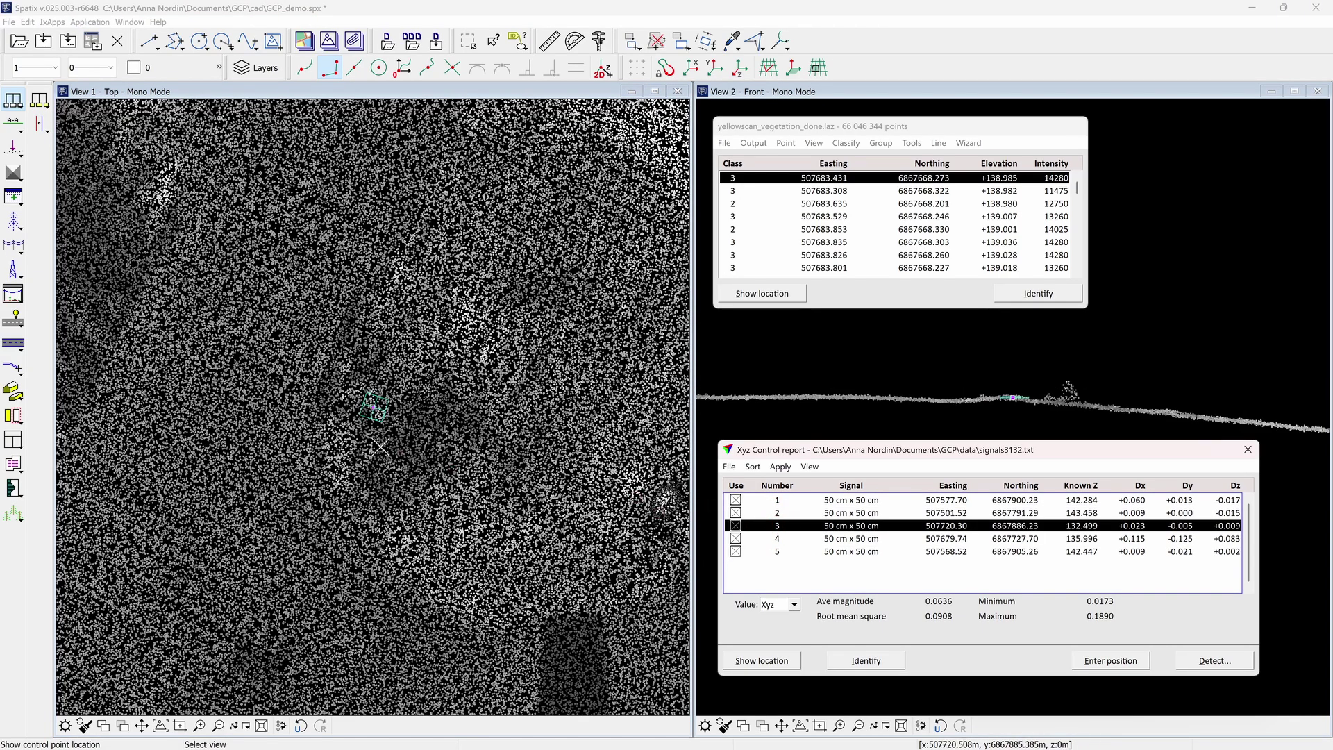
click(777, 540)
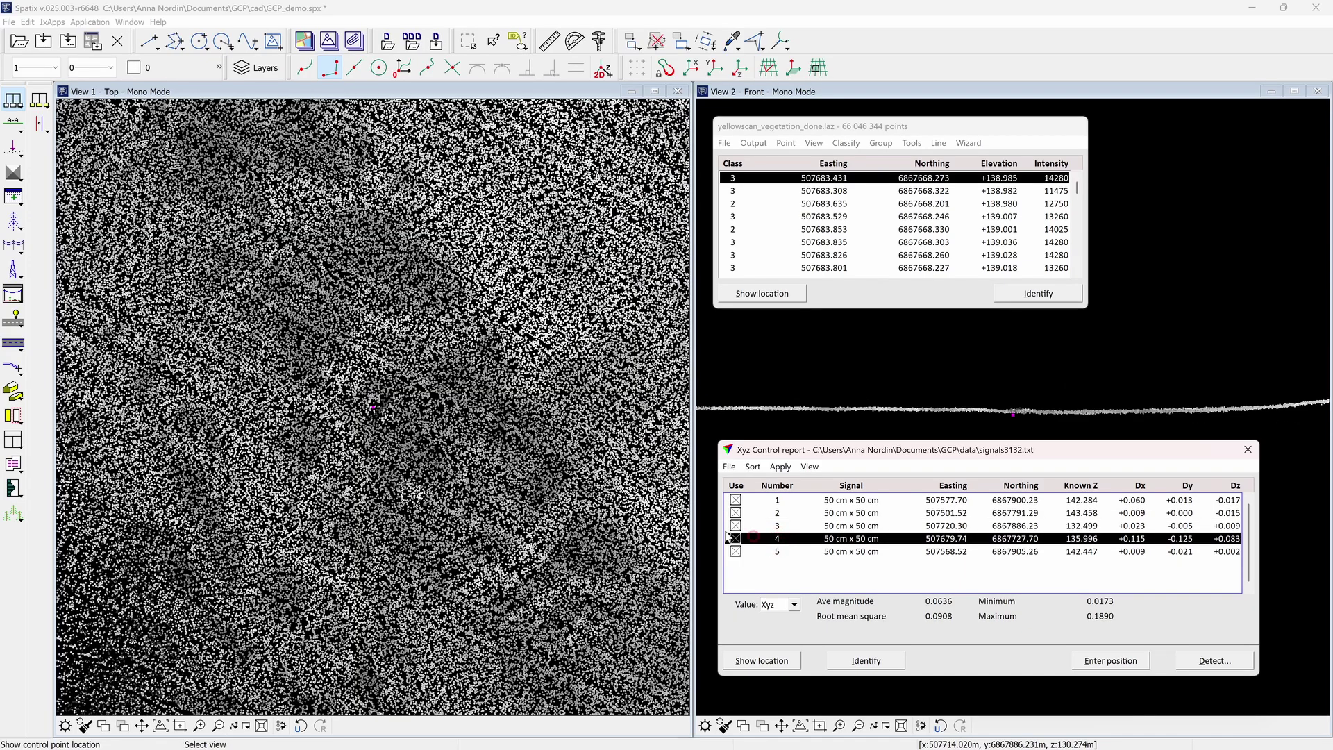
click(764, 550)
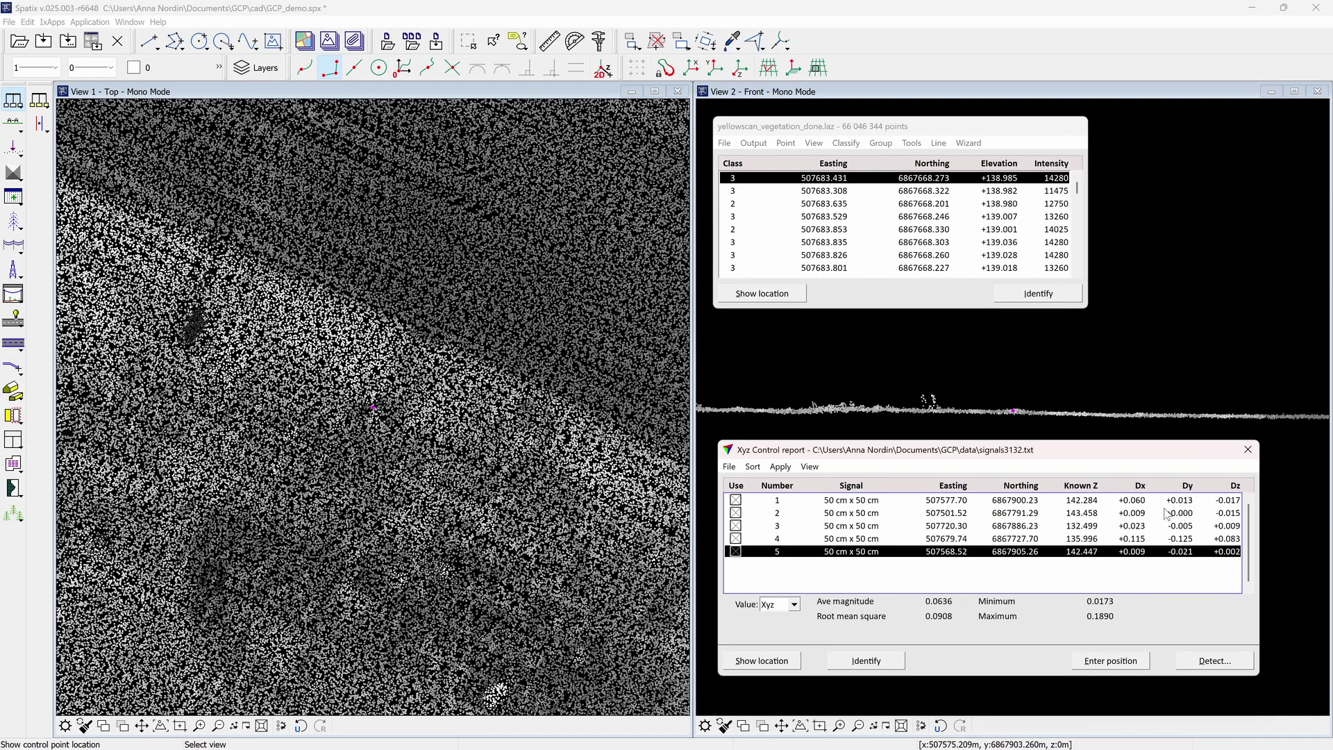
Step: Switch the report statistics to Z differences, then reselect control point 4 for manual signal entry
click(794, 604)
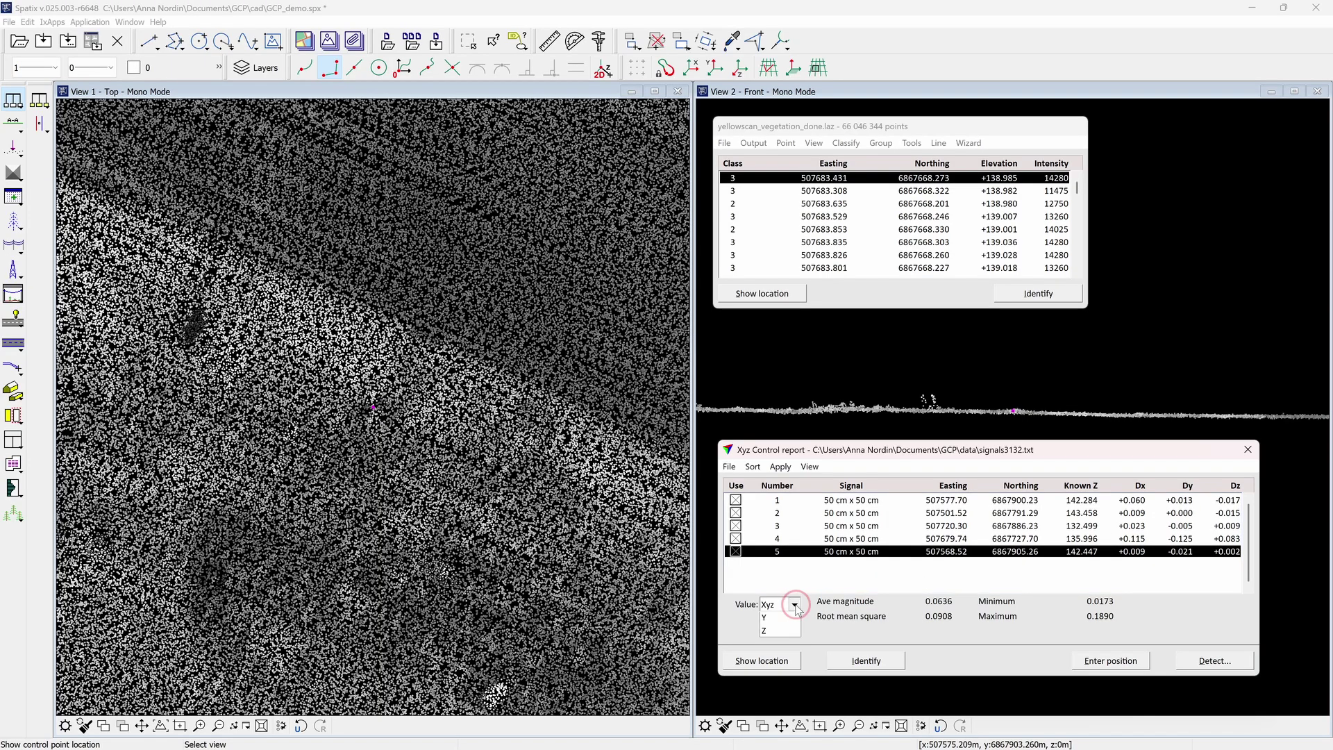
click(790, 632)
click(796, 605)
click(779, 670)
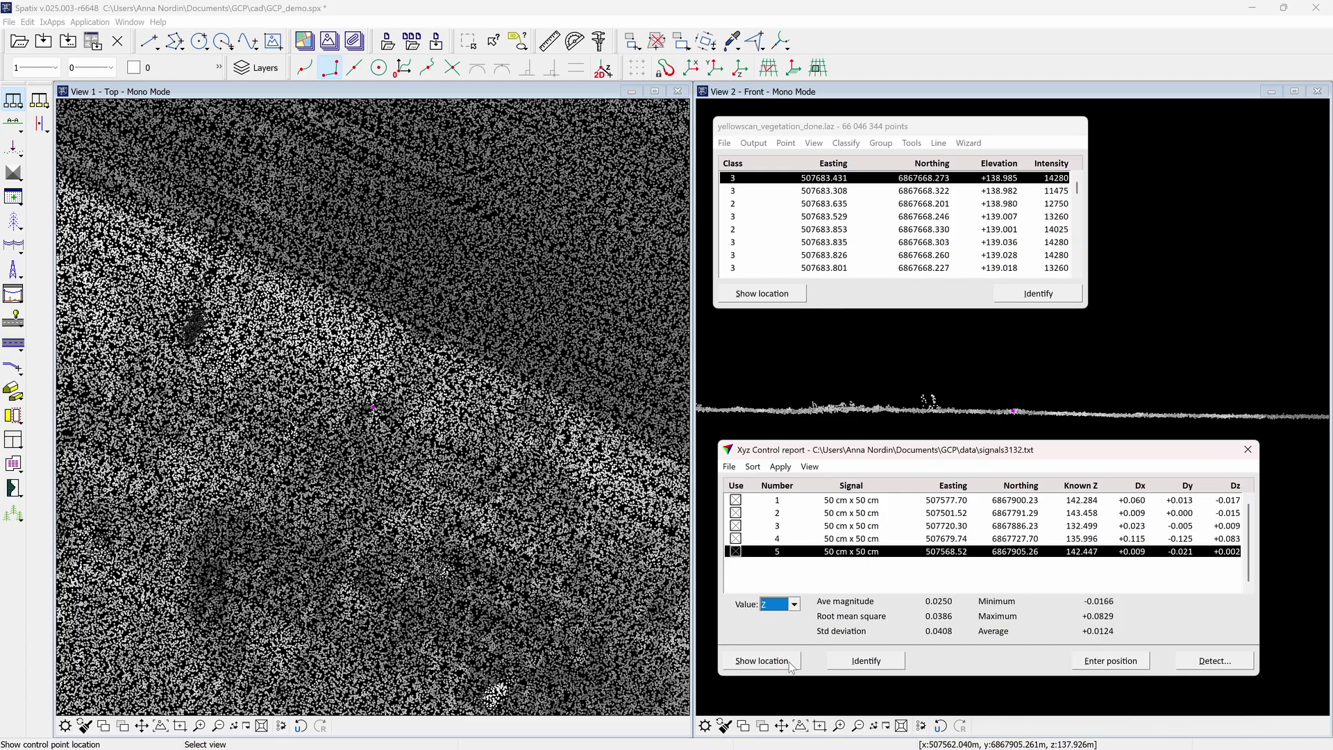
click(764, 540)
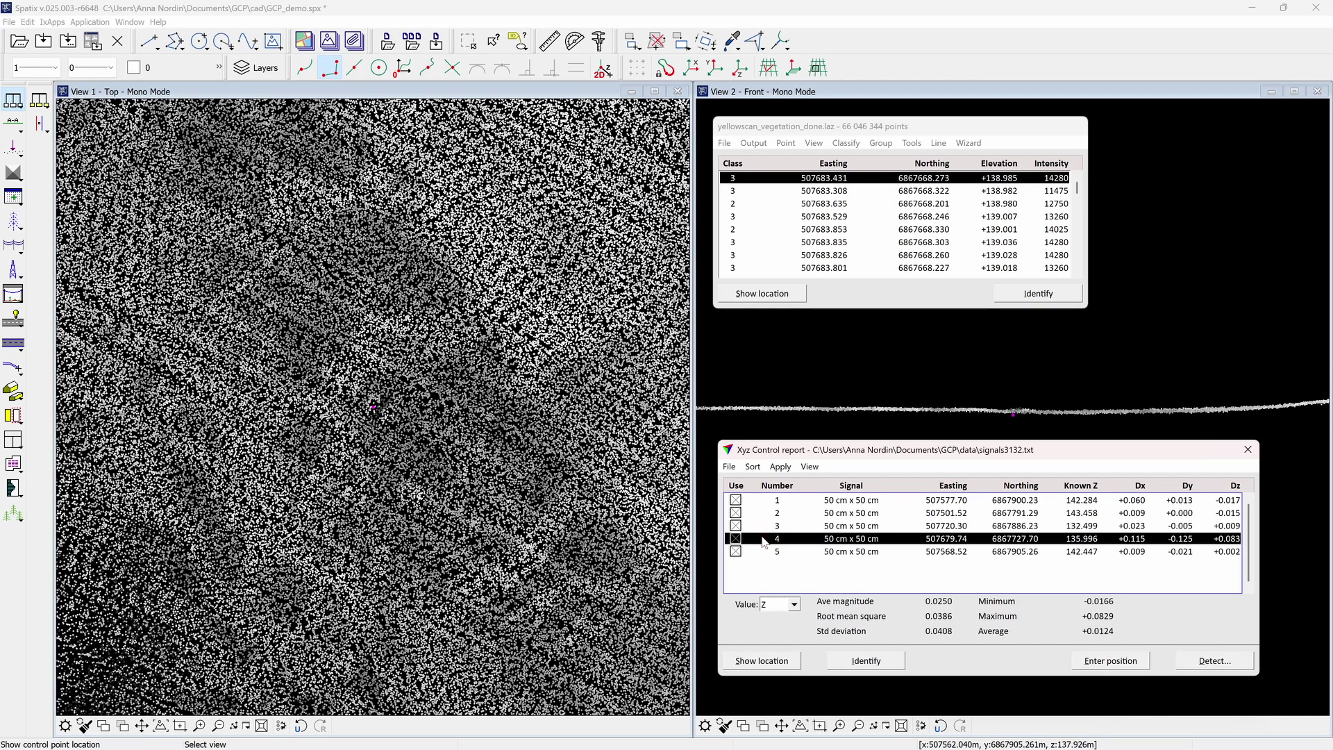
click(1112, 663)
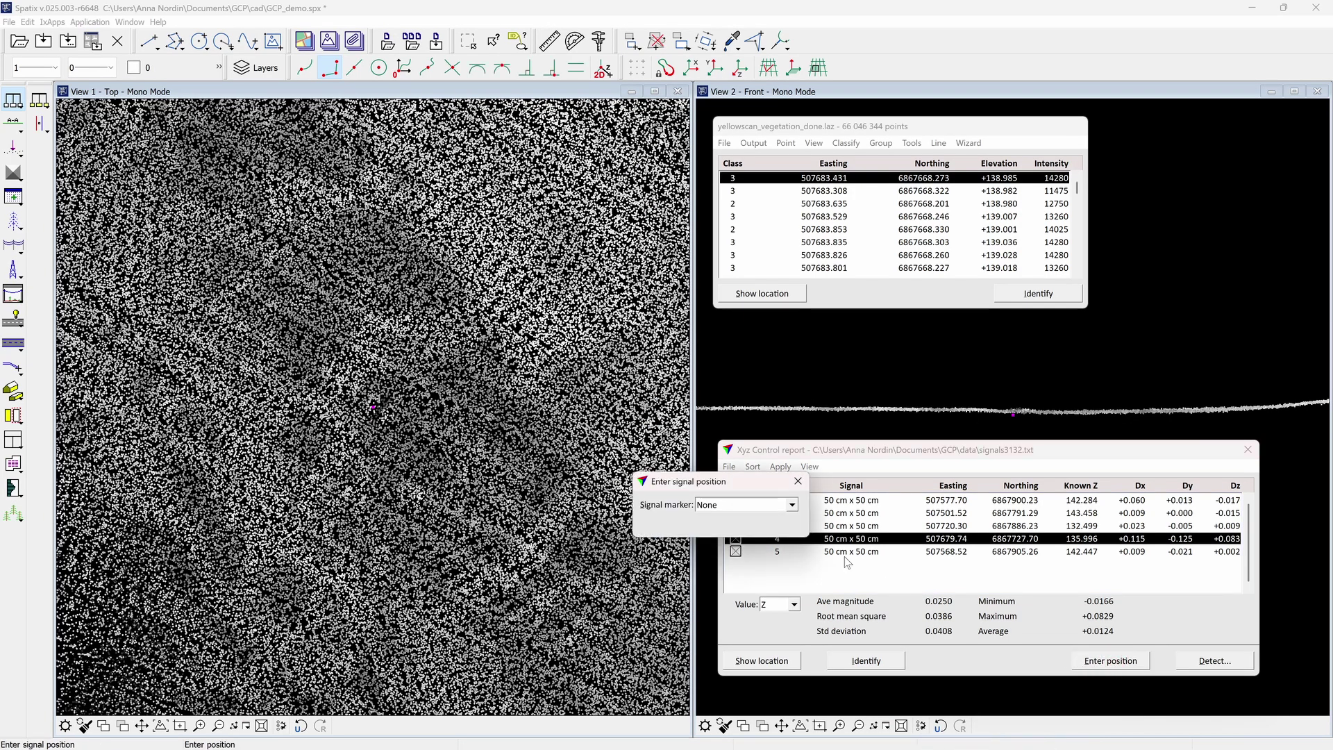
Step: Place control point 4's signal manually using the 50 cm x 50 cm marker at a 50° angle
click(788, 506)
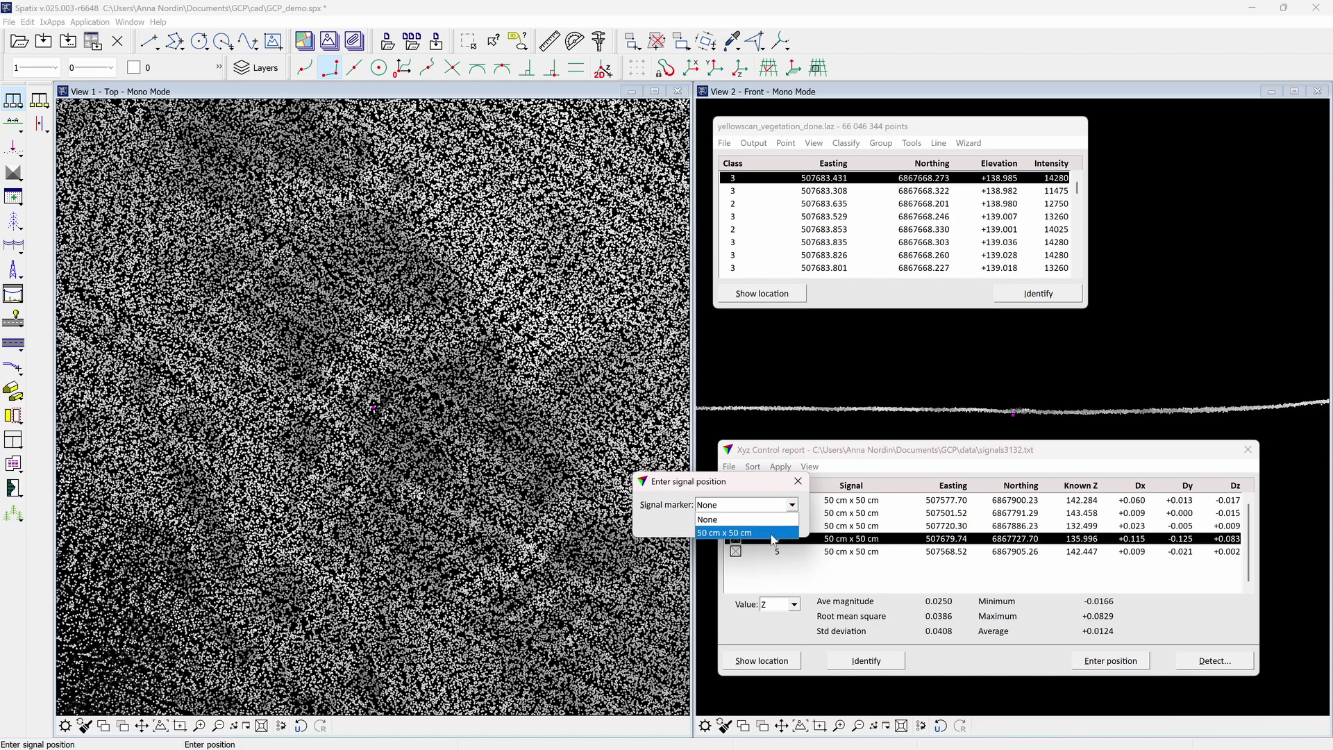
click(772, 534)
key(Tab)
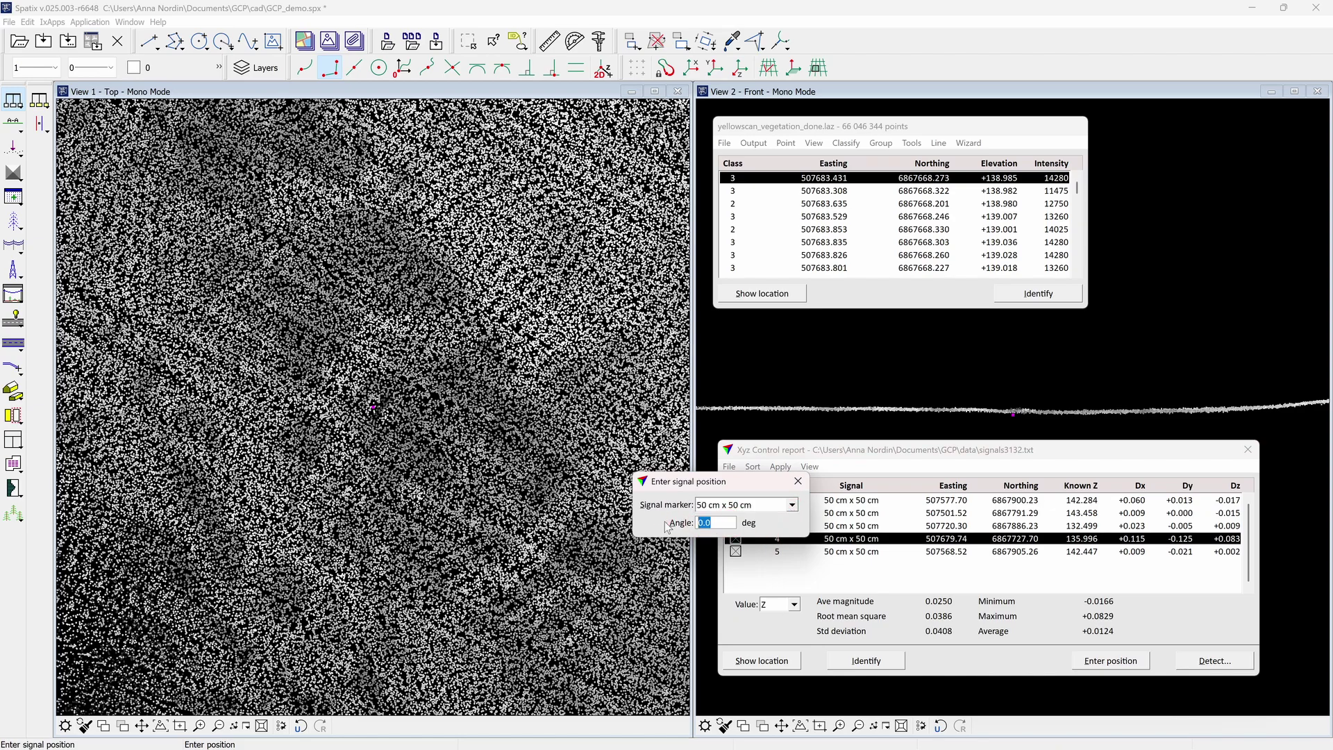
text(50)
key(Tab)
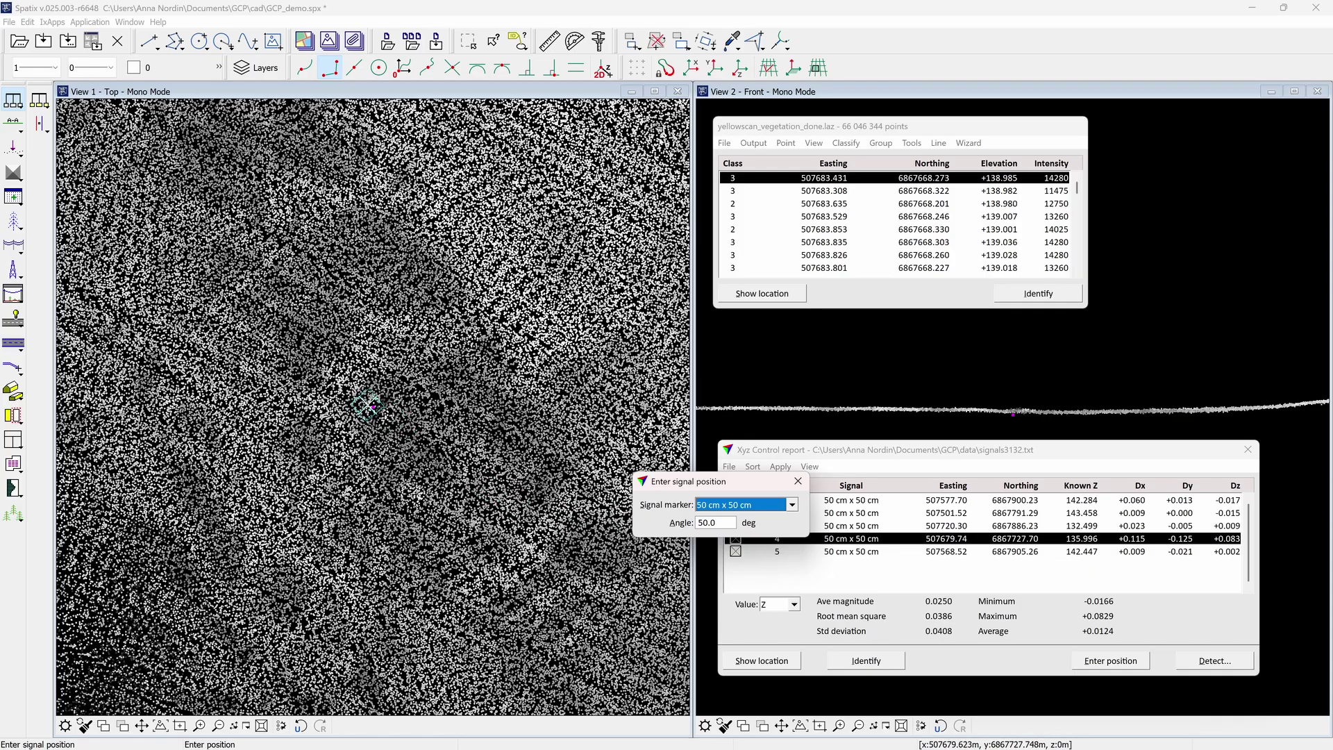
click(374, 408)
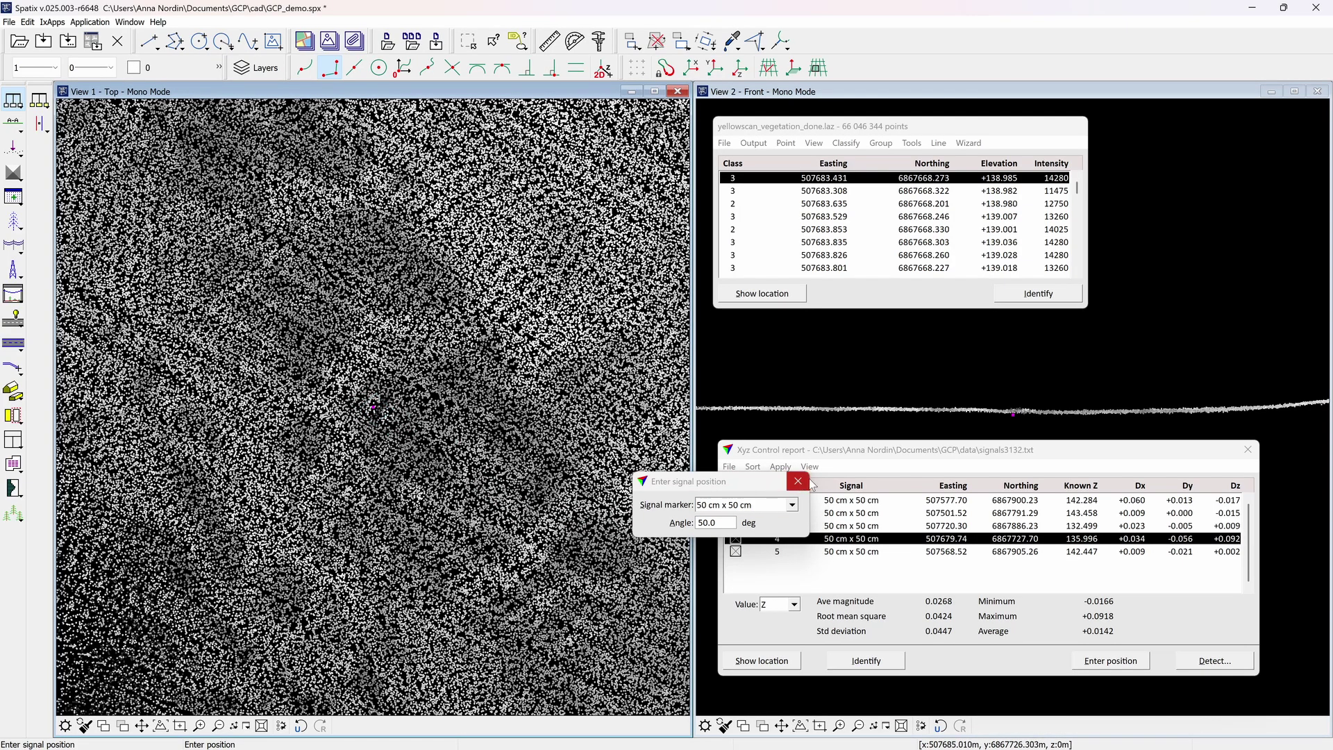
click(814, 552)
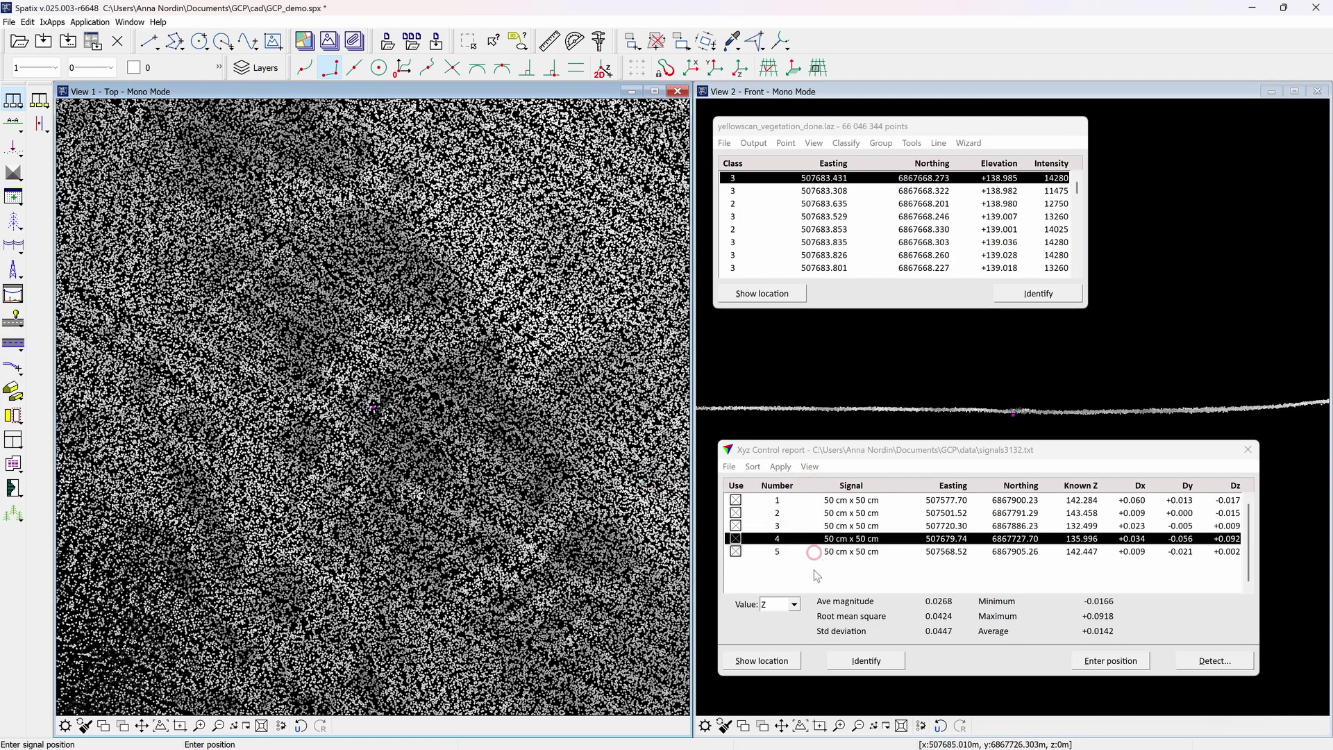
Step: Auto-detect control point 4's signal position and show its location in the views
click(1192, 663)
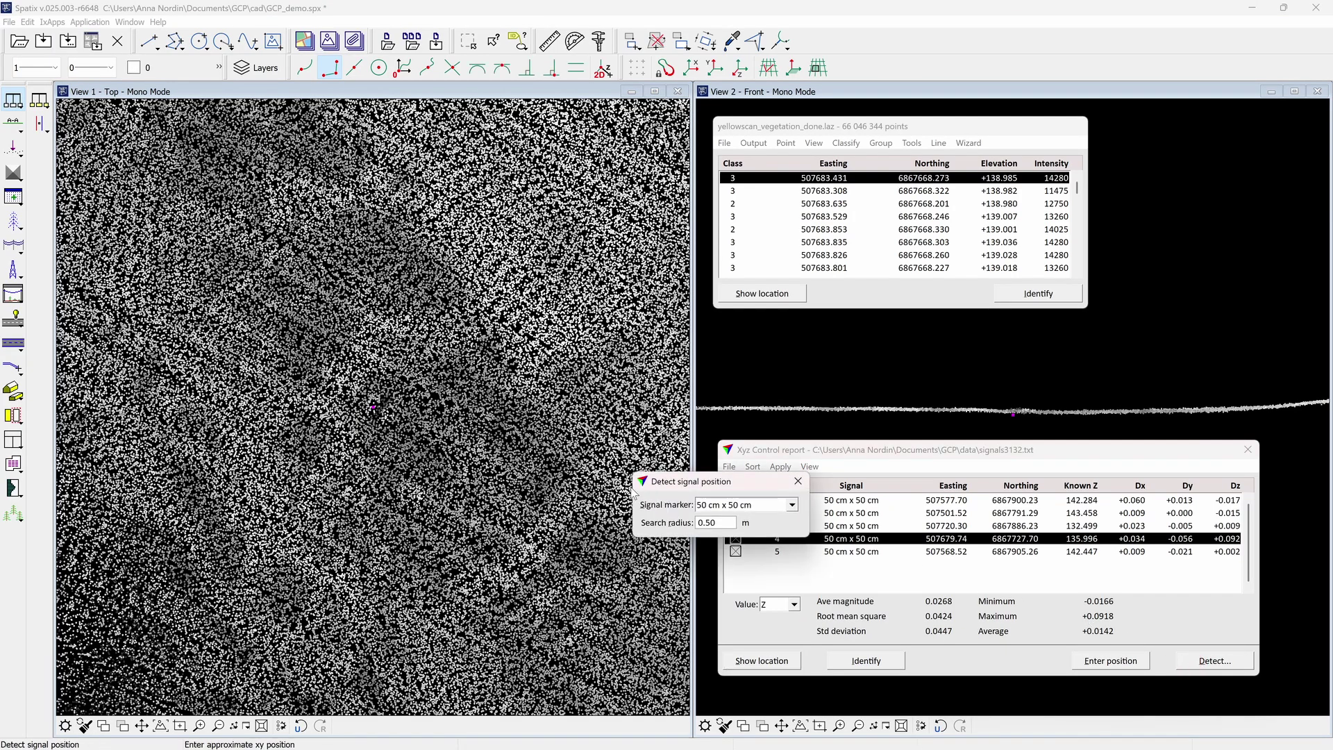
click(374, 411)
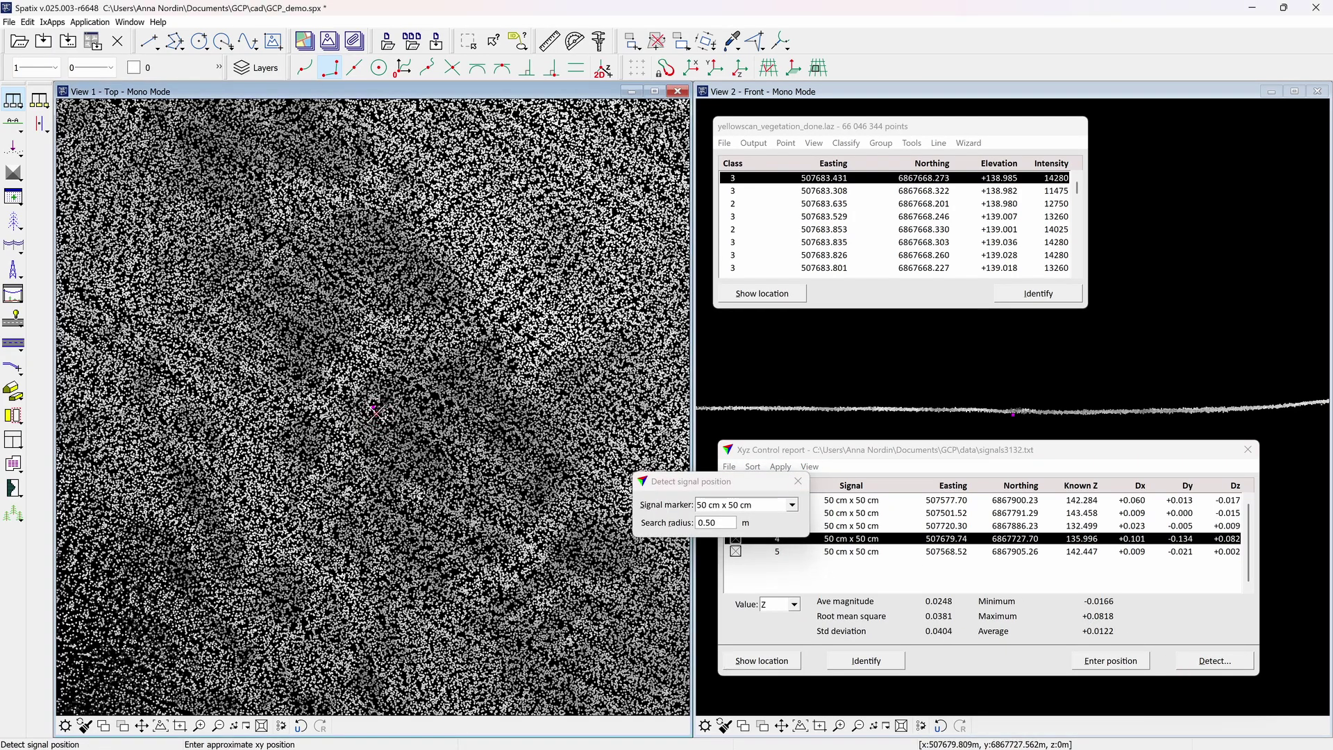
click(798, 481)
click(774, 661)
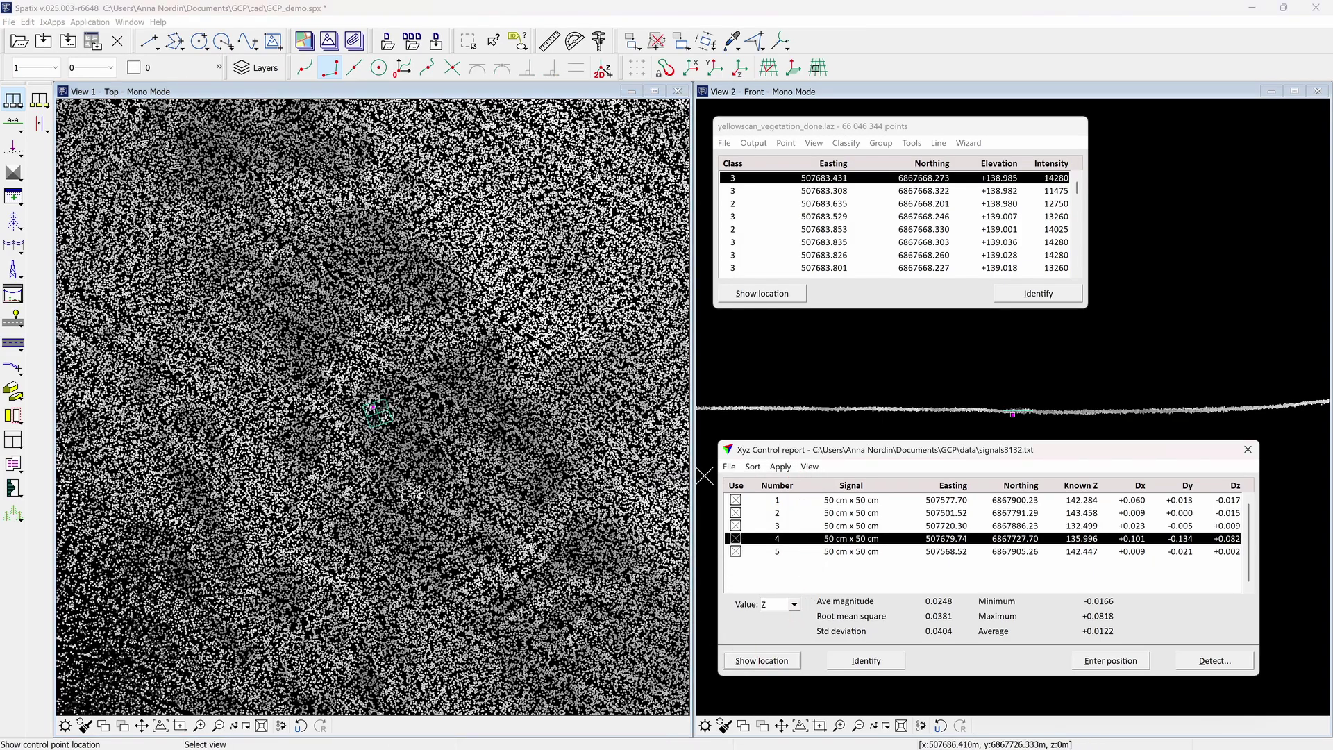
Step: In Display mode, draw control points as 0.4 m circles on Layer 2
click(810, 467)
click(827, 484)
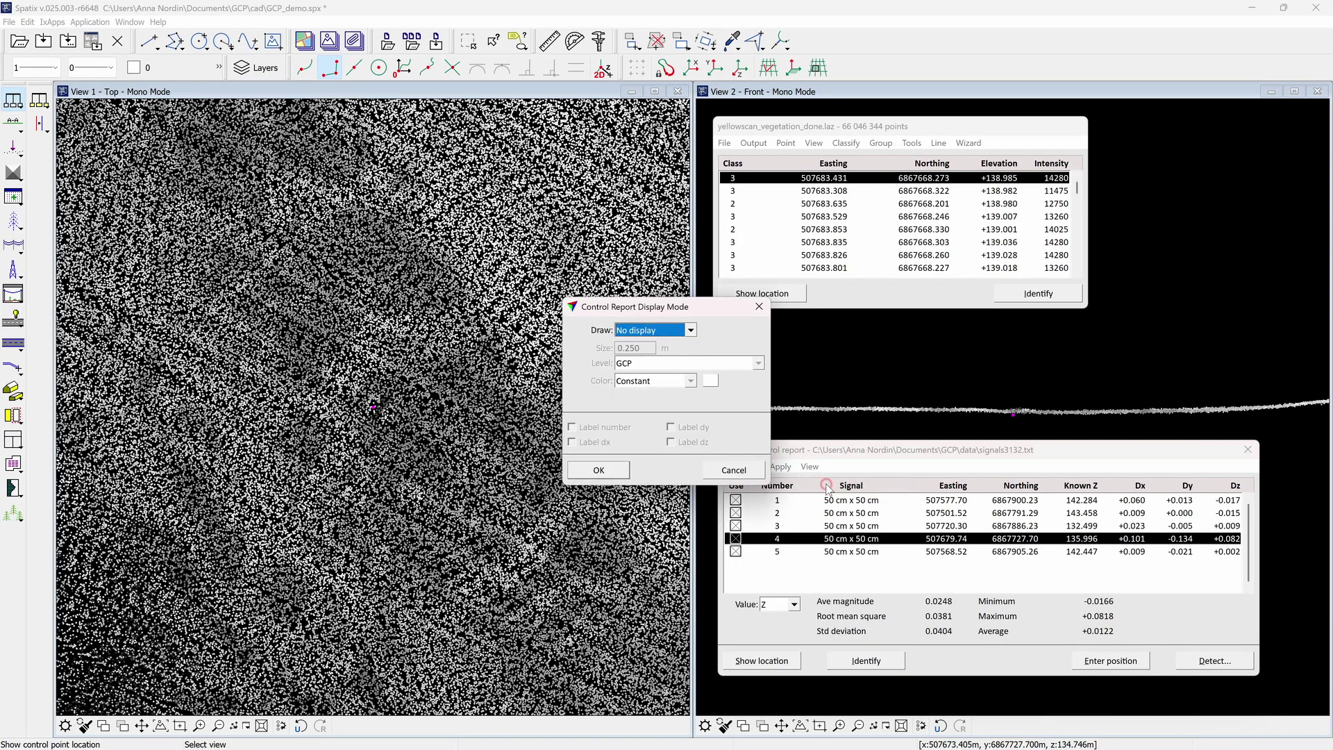
click(691, 332)
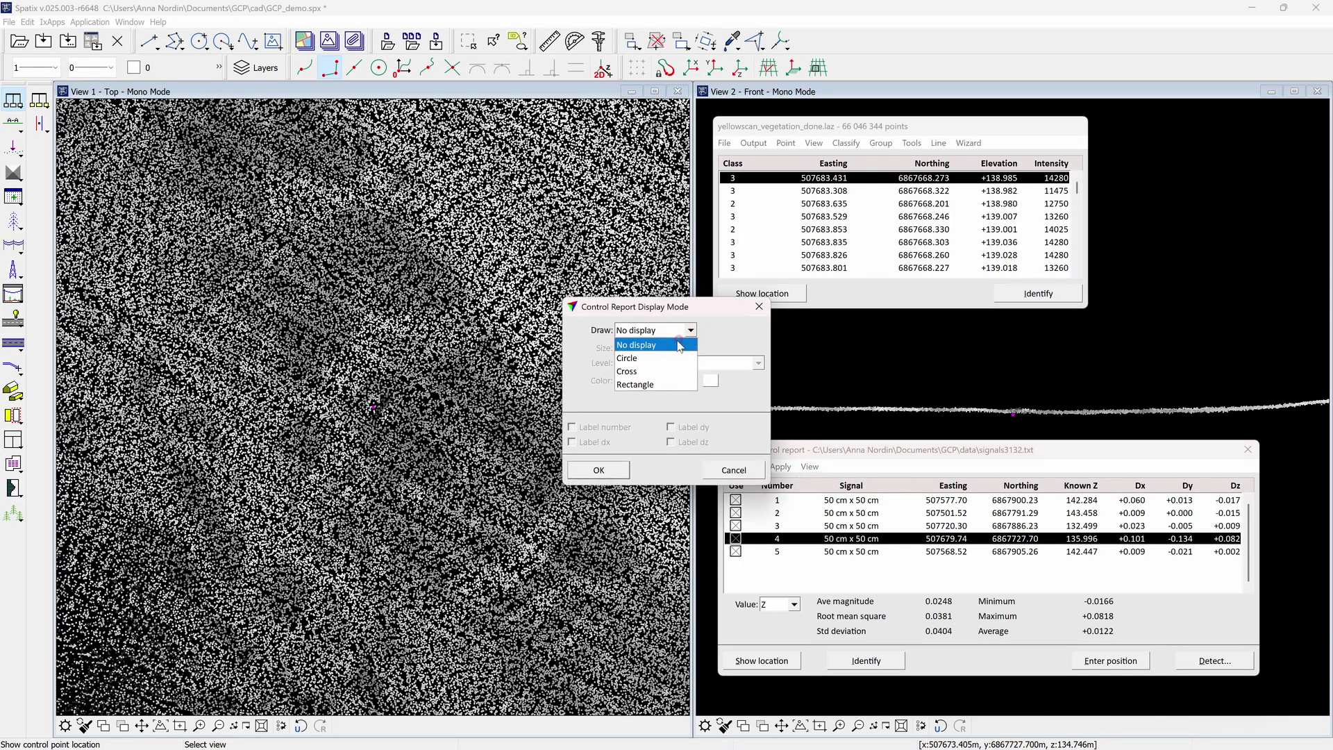
click(656, 363)
double_click(650, 348)
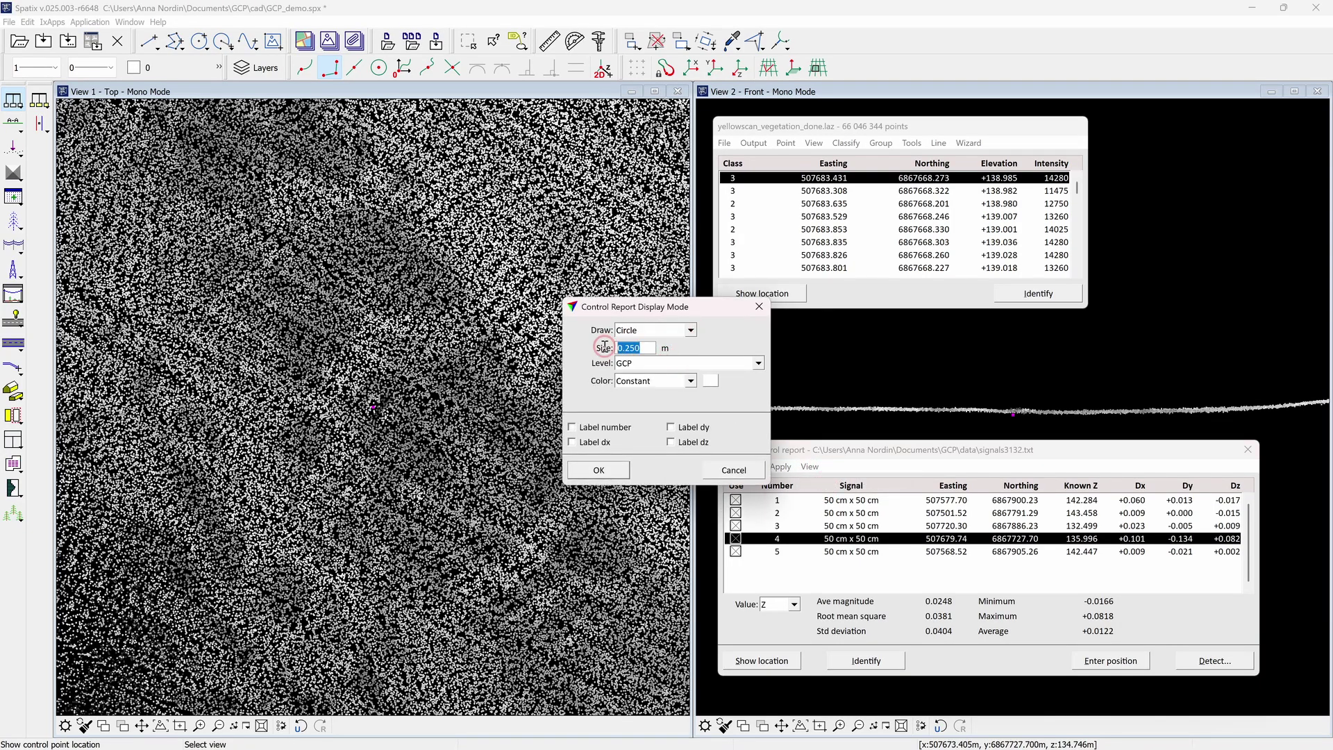
text(0.4)
key(Tab)
key(Down)
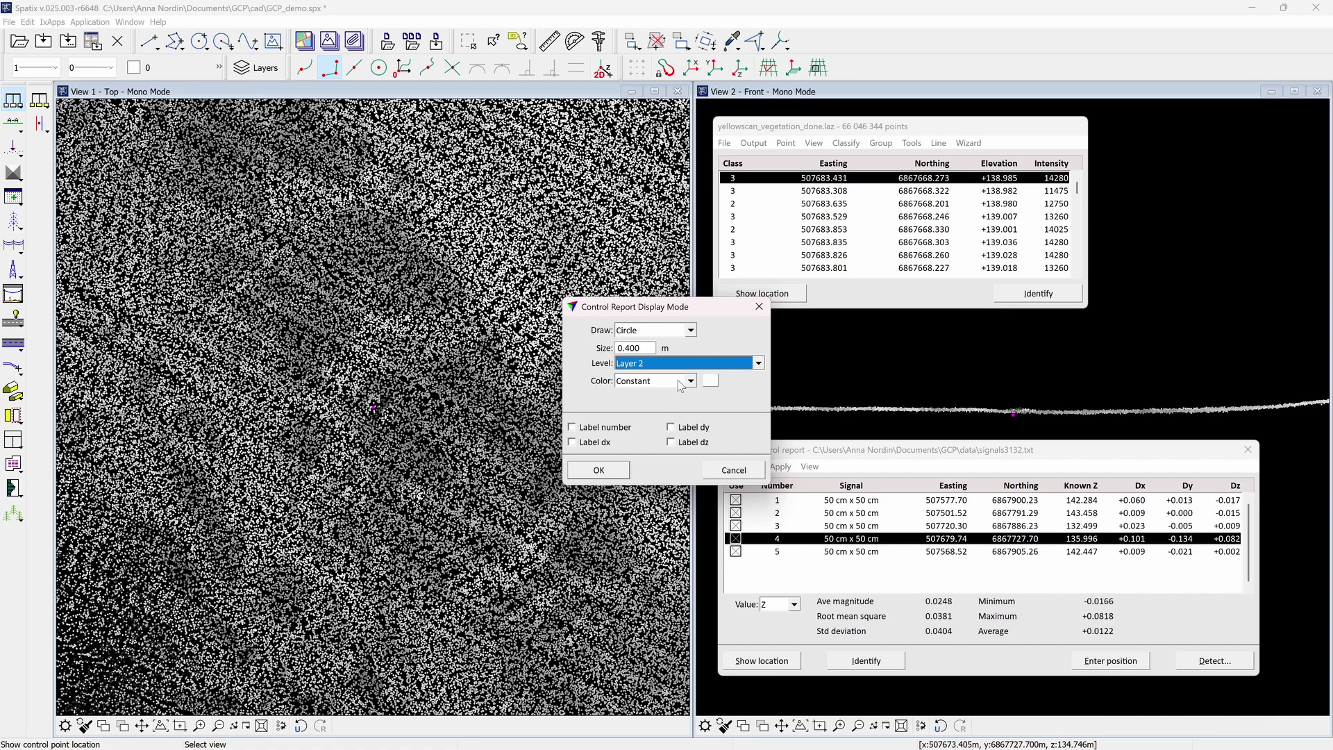
Step: Colour the circles by a colour scheme, label them with dx, dy and dz, and apply
click(680, 384)
click(671, 415)
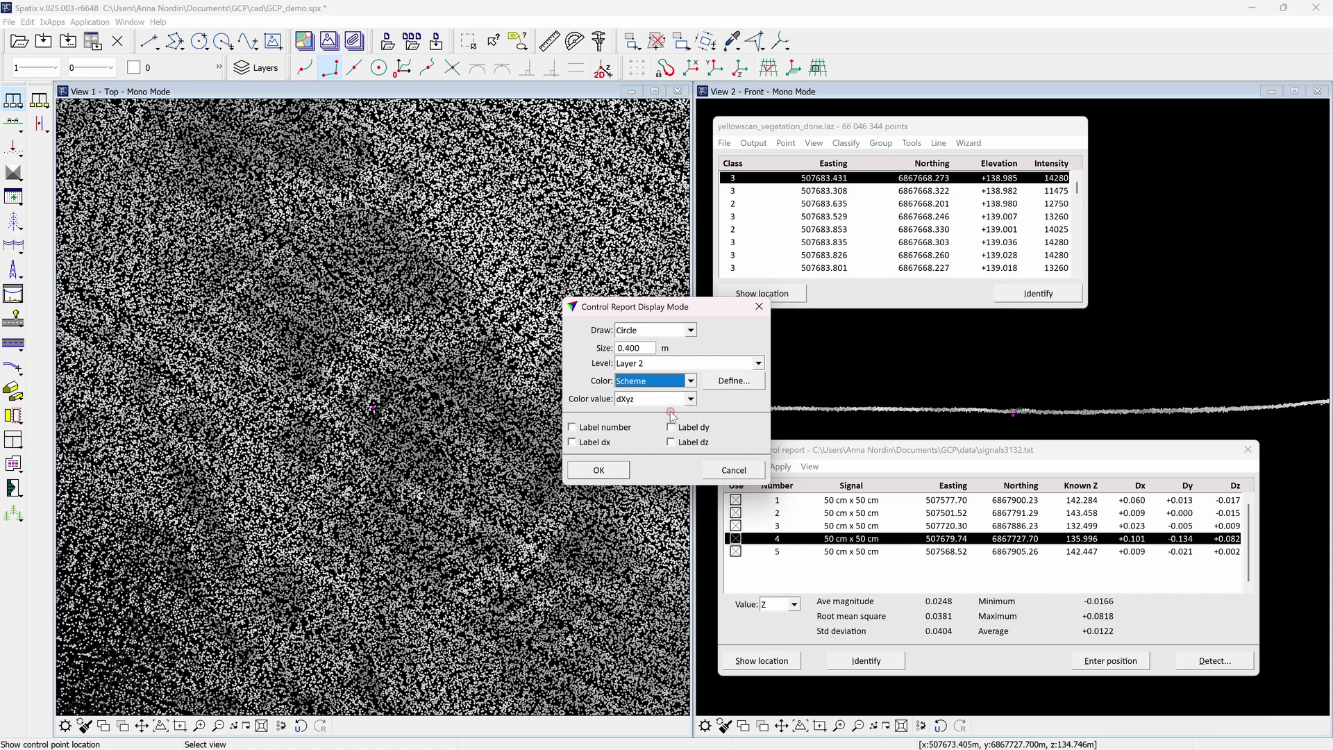
click(733, 380)
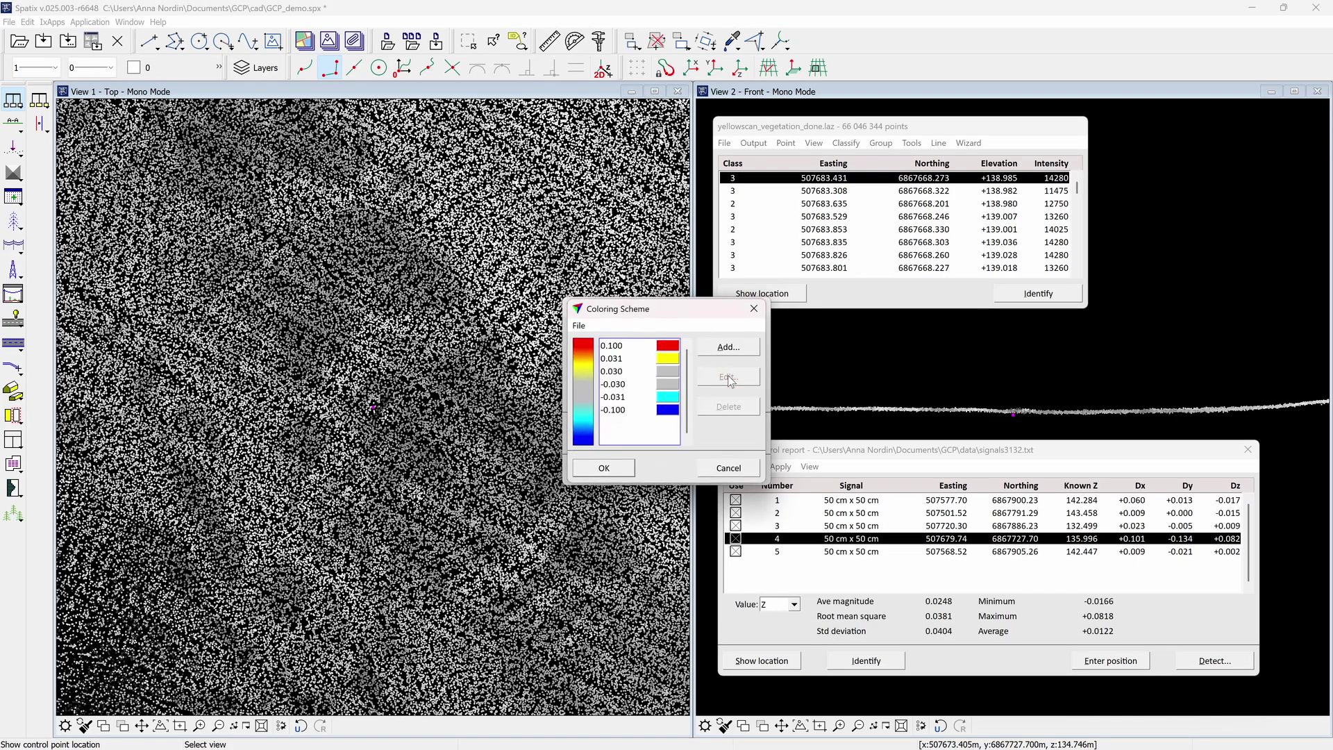
click(622, 470)
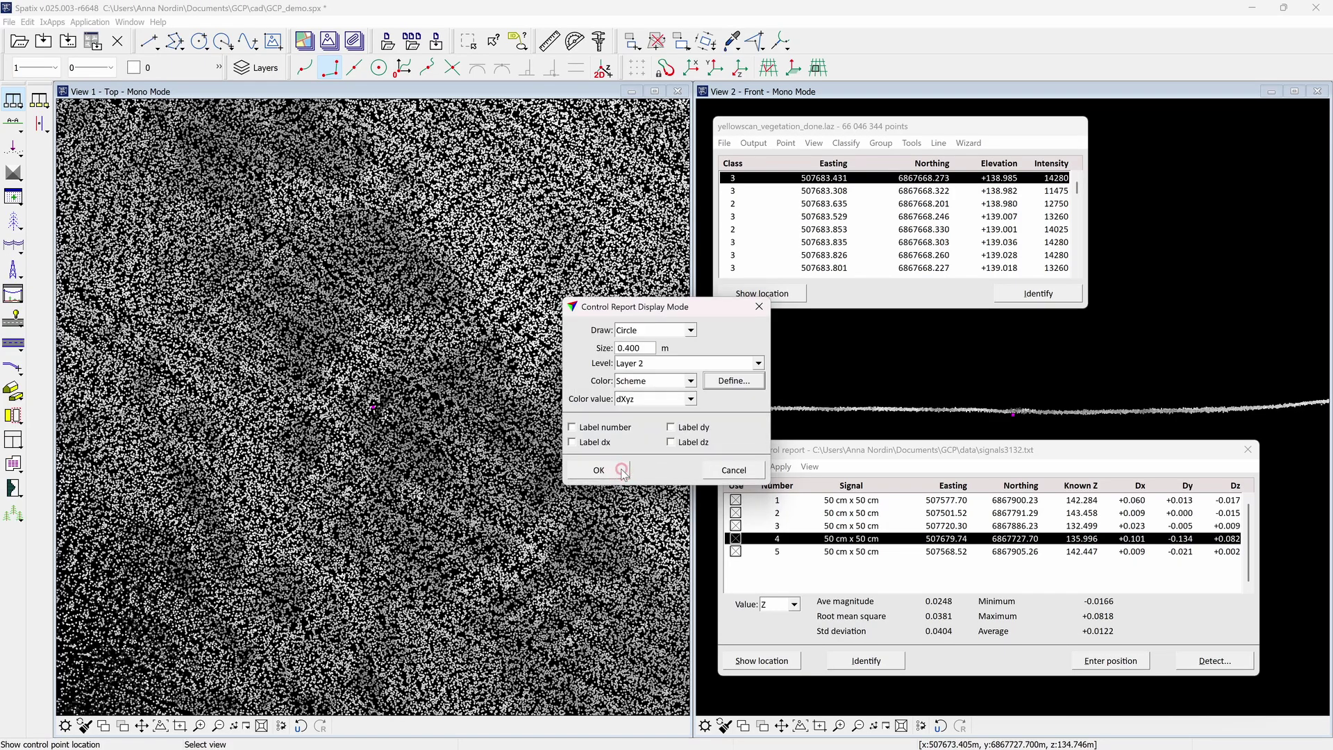
click(575, 444)
click(689, 442)
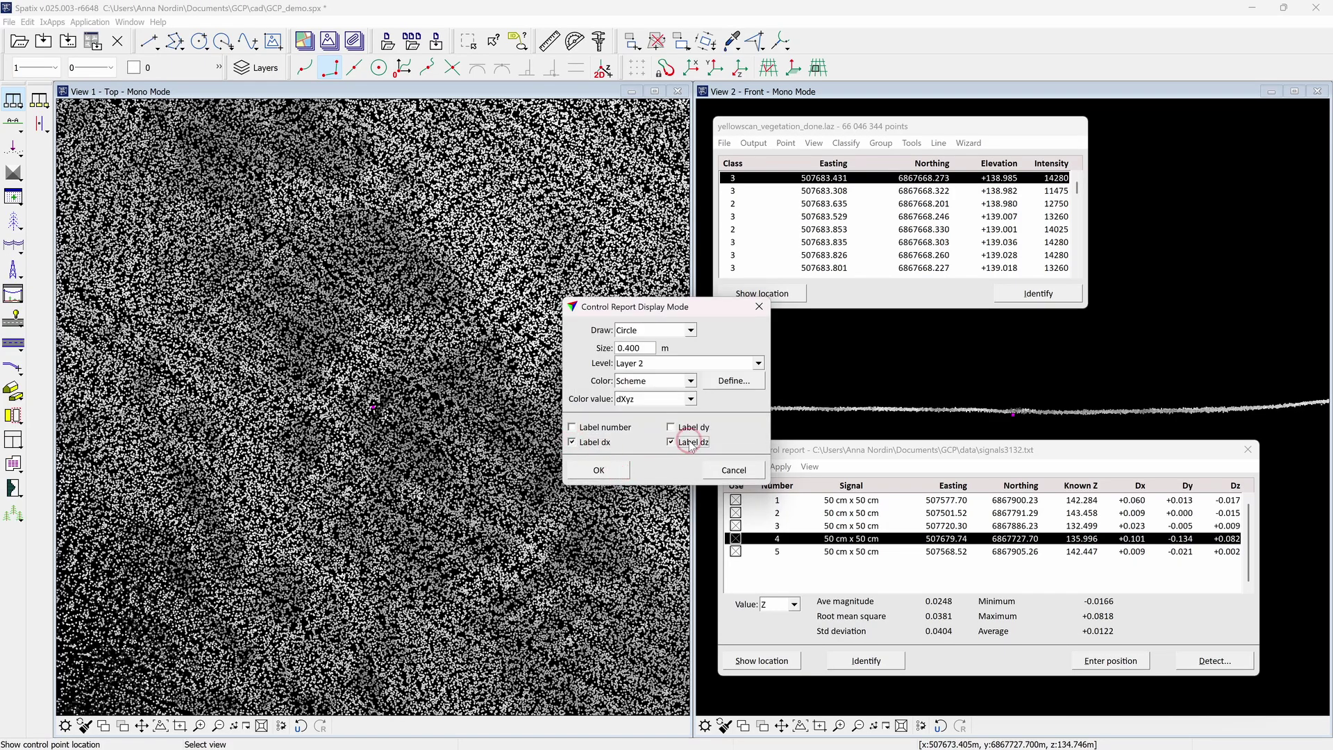
click(686, 427)
click(615, 469)
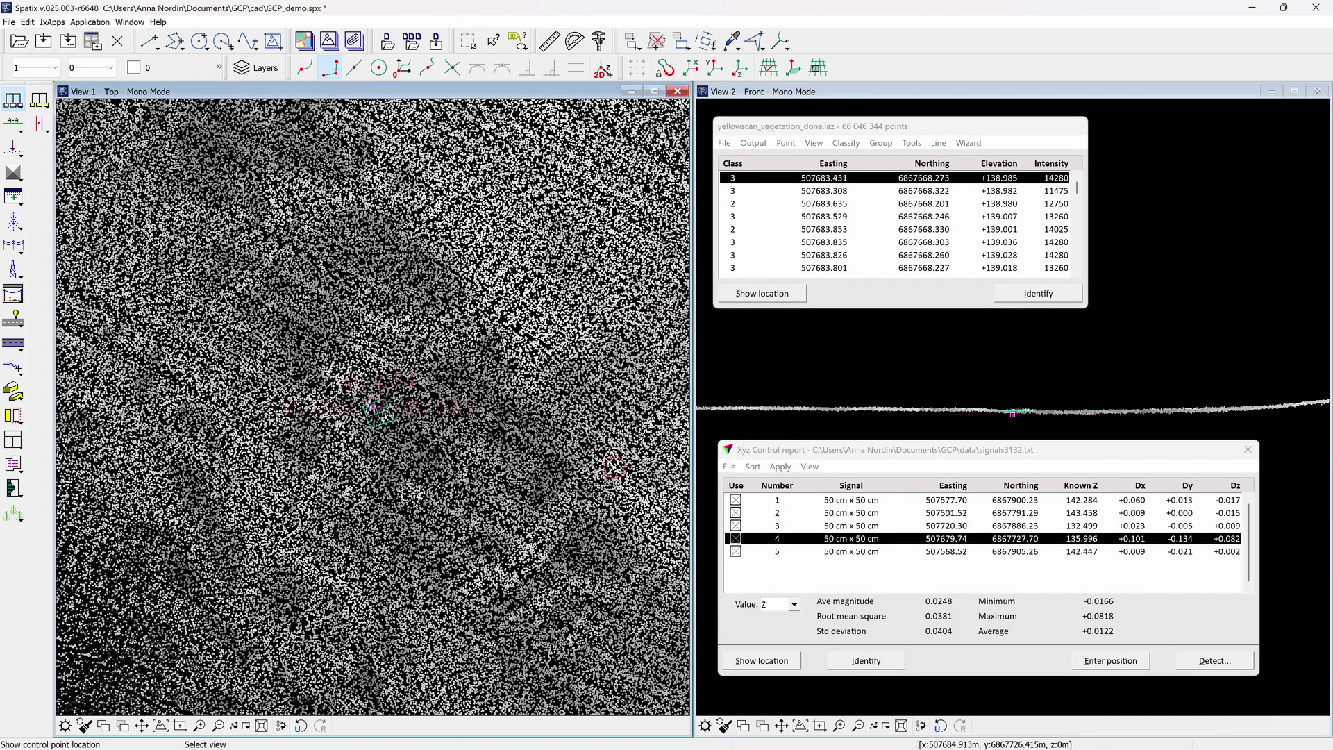
Step: Review control points 3 and 1 with their new deviation labels
scroll(359, 395, up, 2)
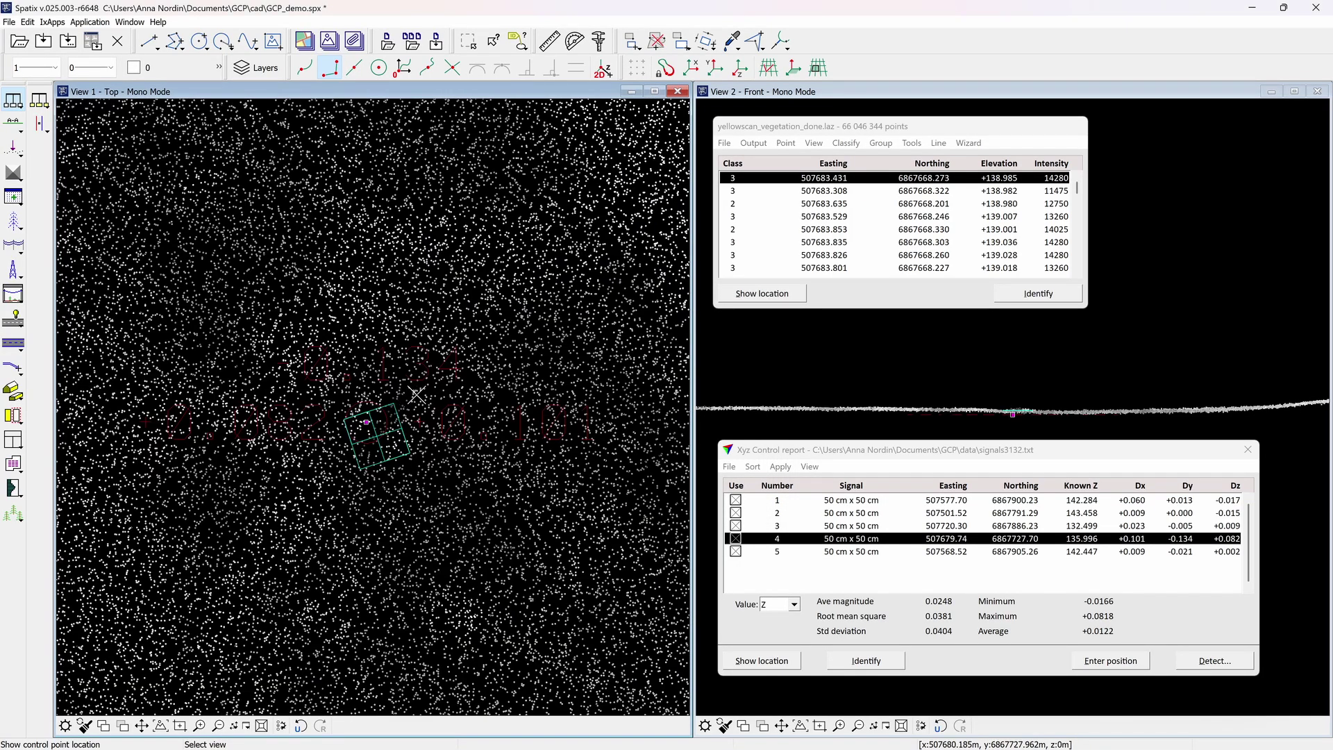
click(838, 527)
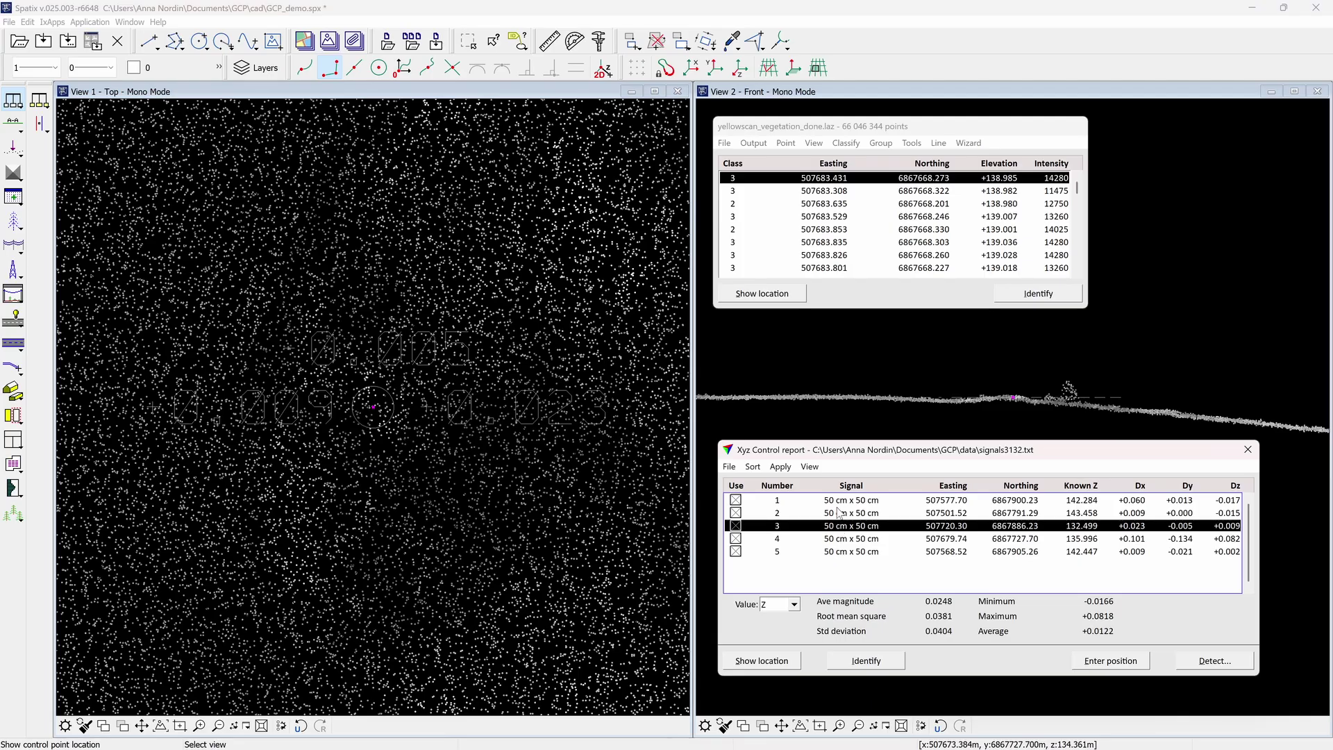
click(840, 501)
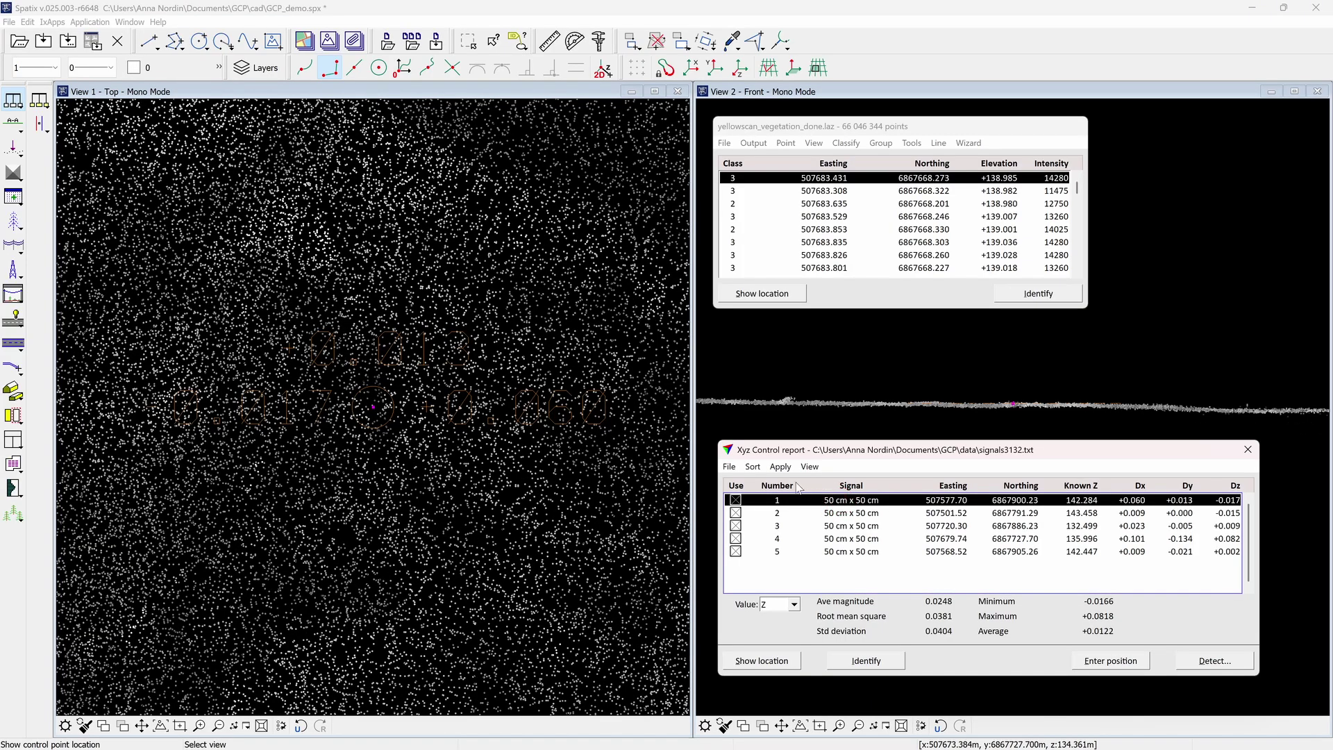
Step: Apply an Xyz shift of -0.0400, 0.0290, -0.0120 to the loaded points
click(782, 467)
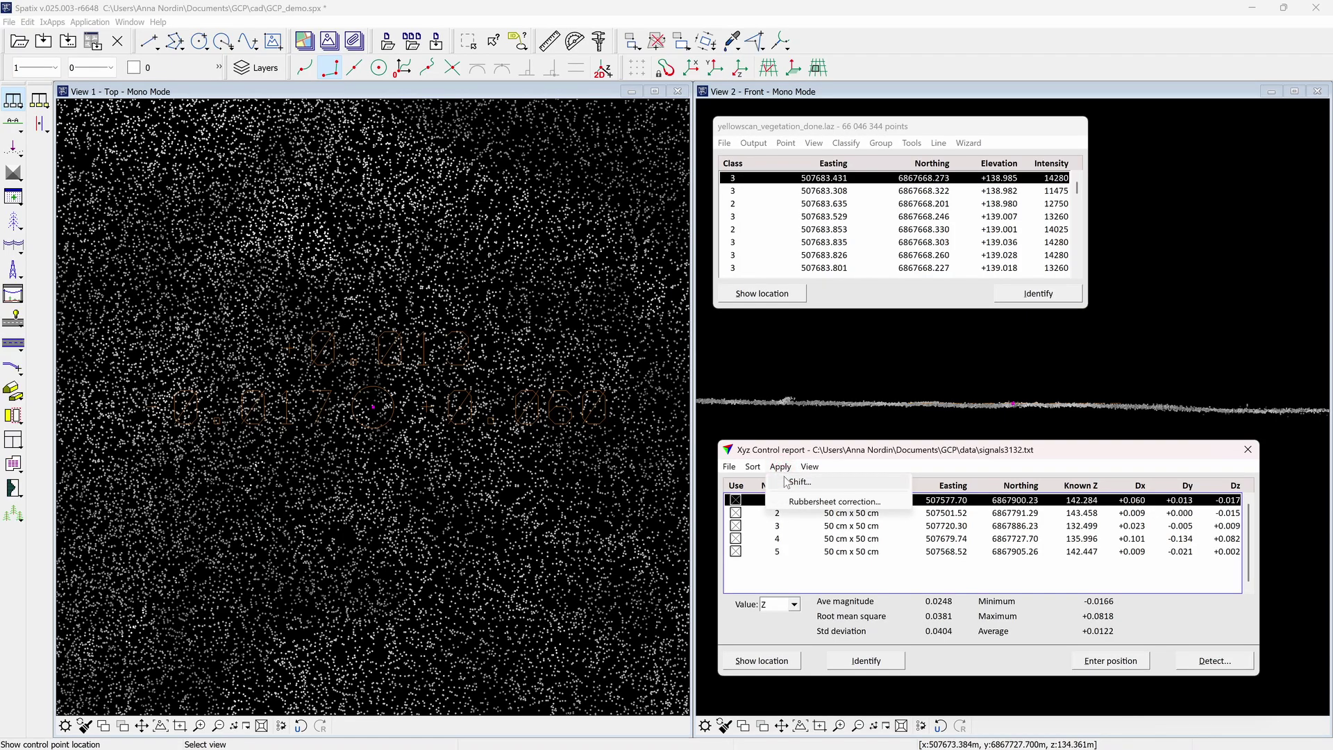
click(792, 482)
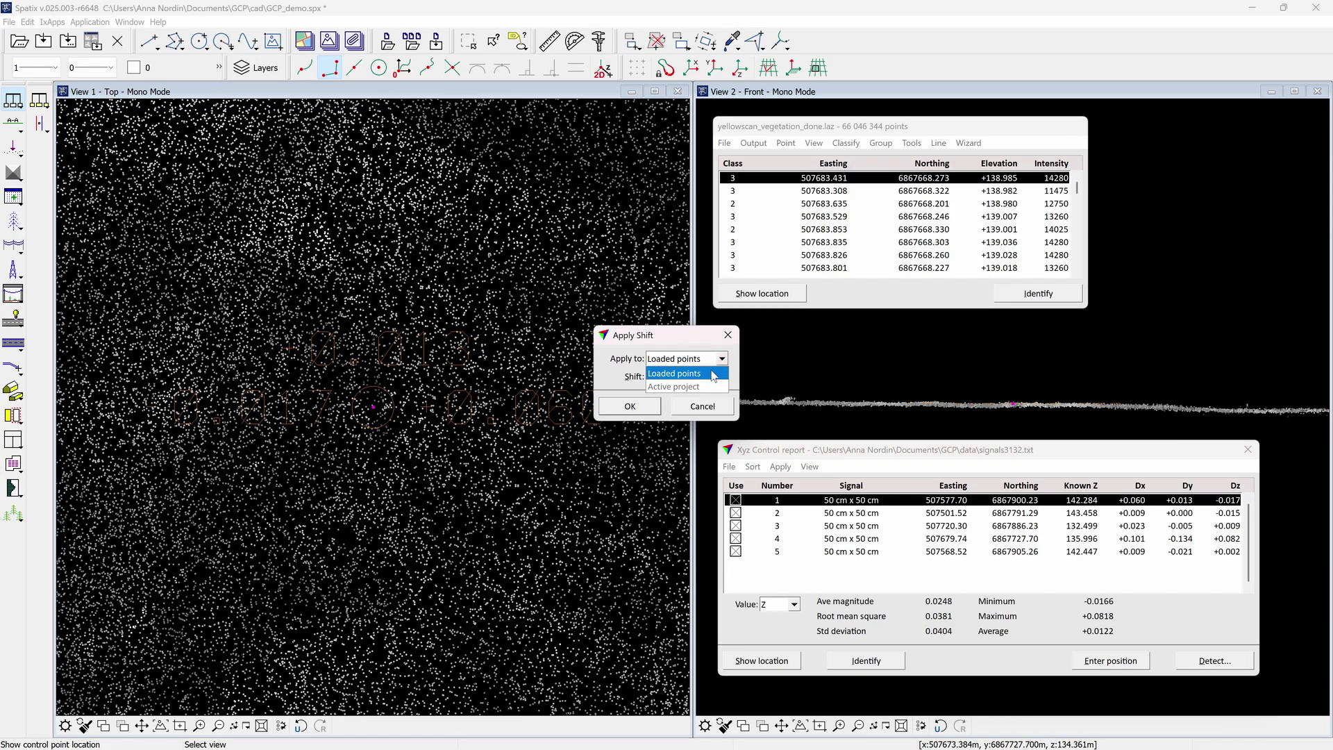
click(708, 377)
click(708, 377)
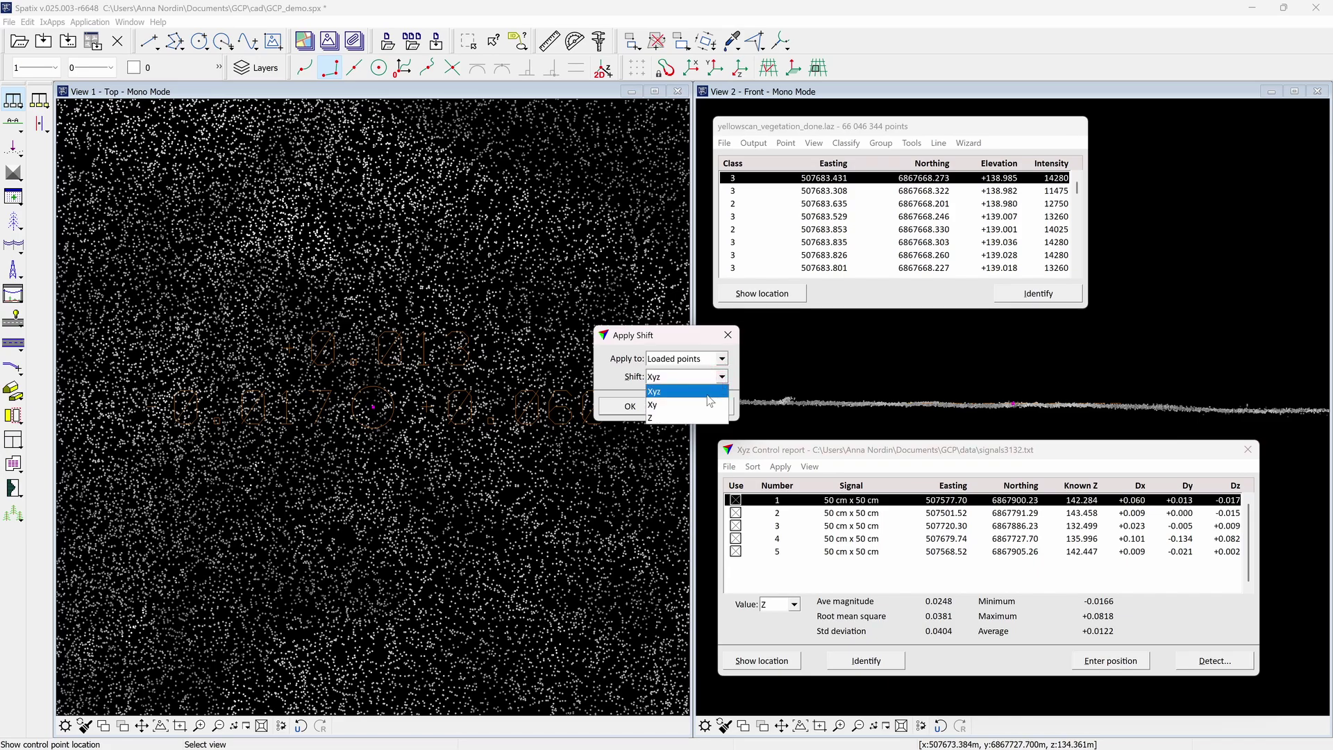
click(707, 393)
click(648, 411)
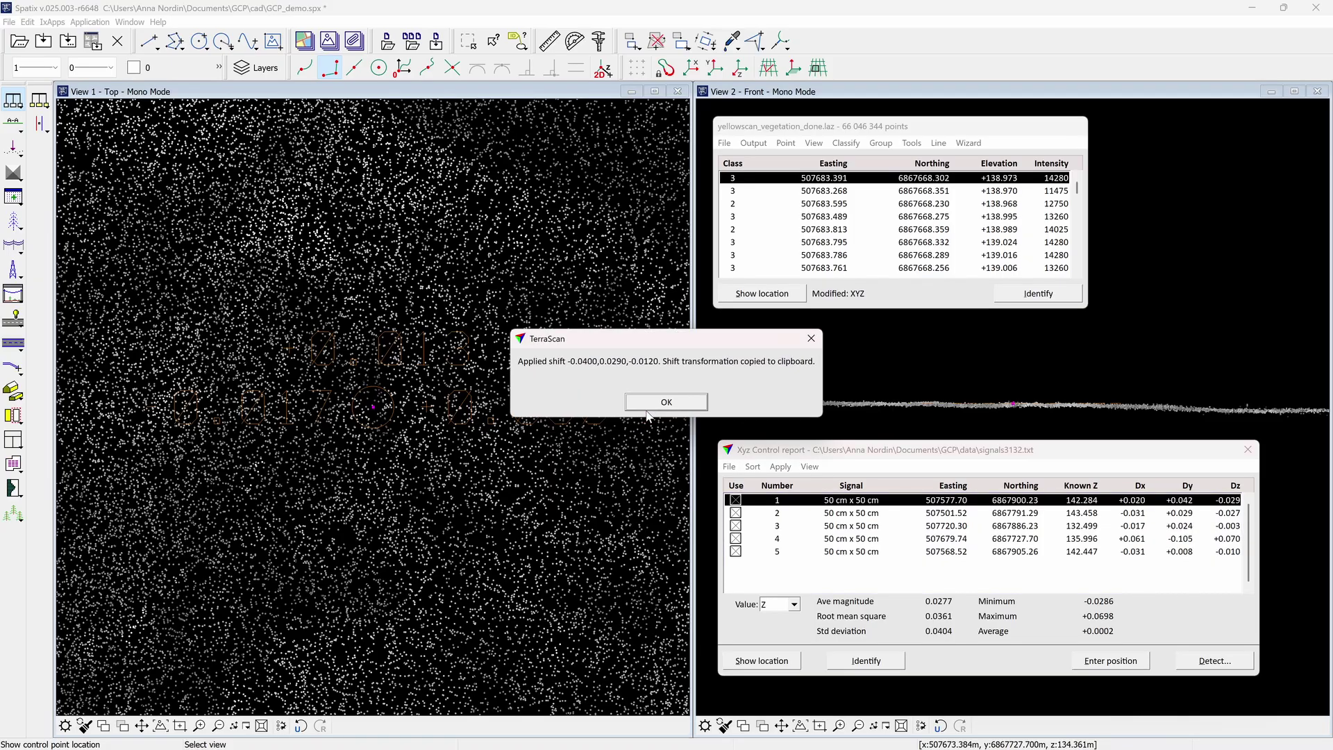
click(647, 409)
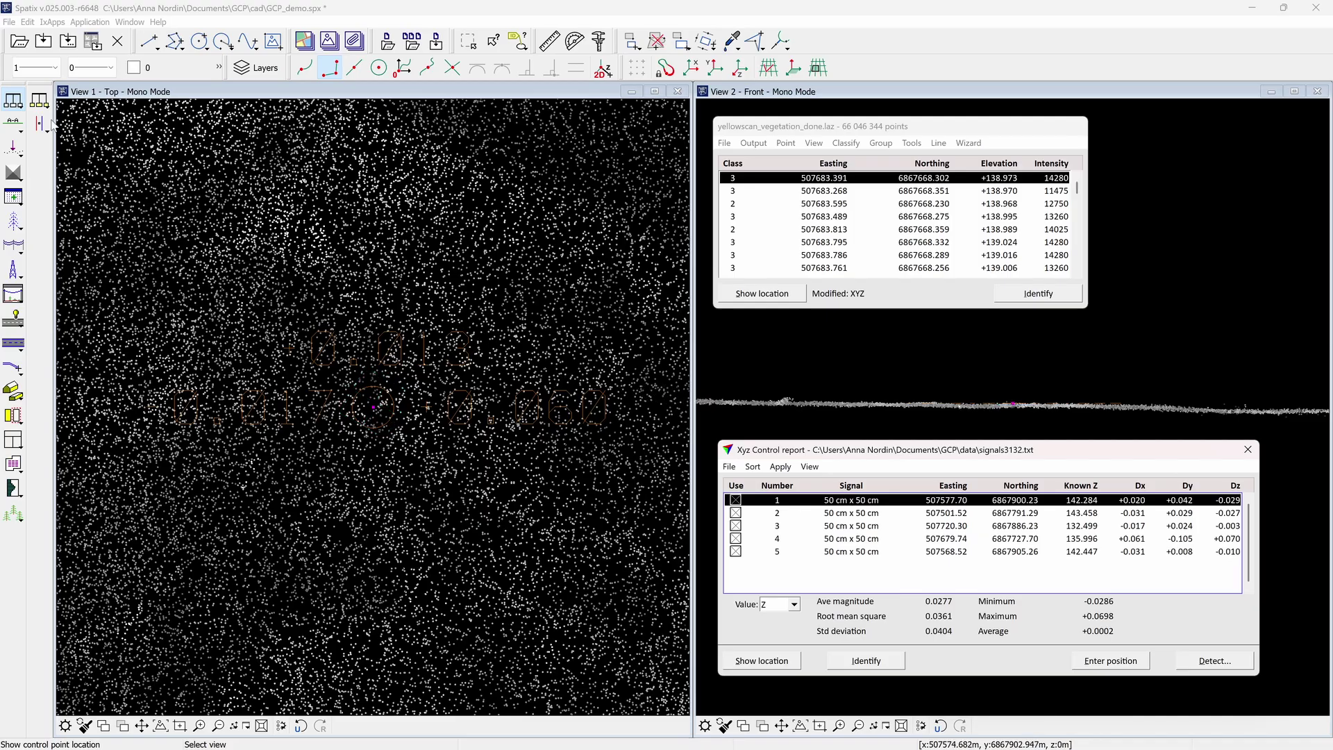
Step: Save the copied shift as linear transformation 'Shift' with constants -0.04000, 0.02900, -0.01200
click(18, 107)
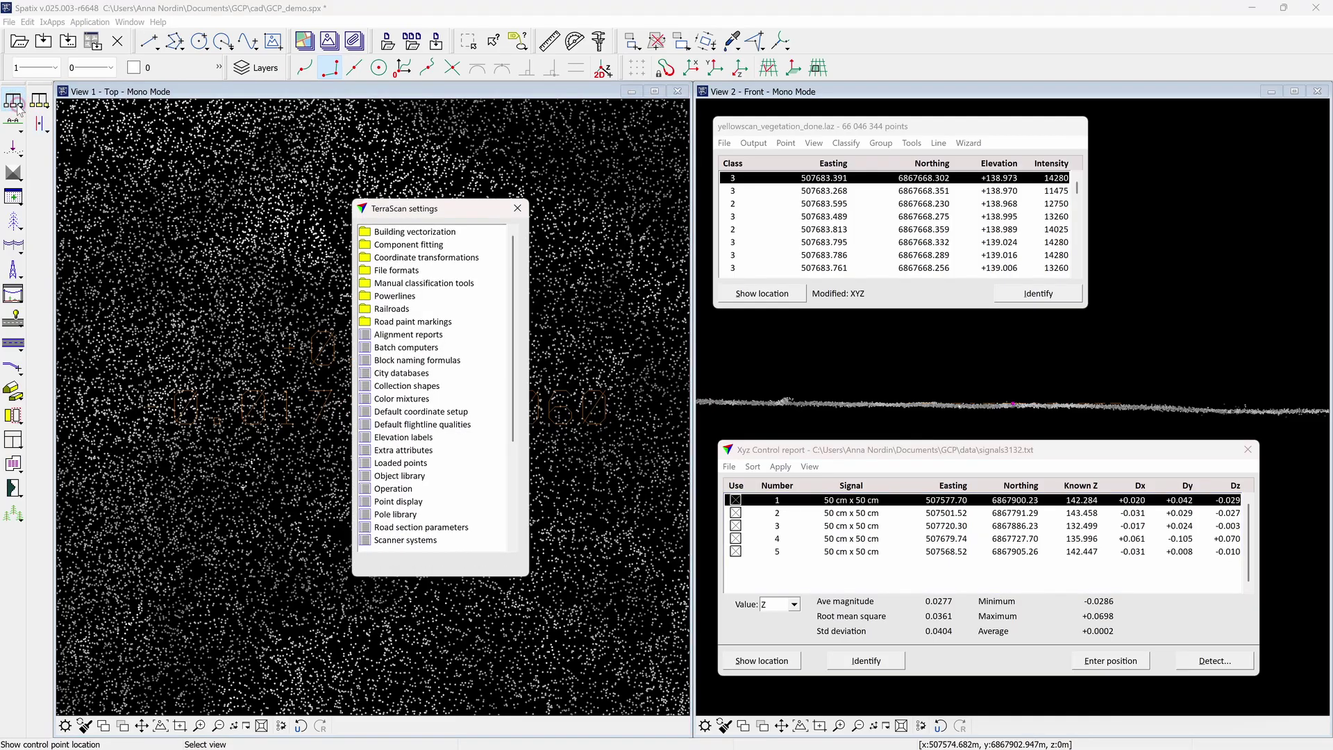
click(437, 259)
click(438, 271)
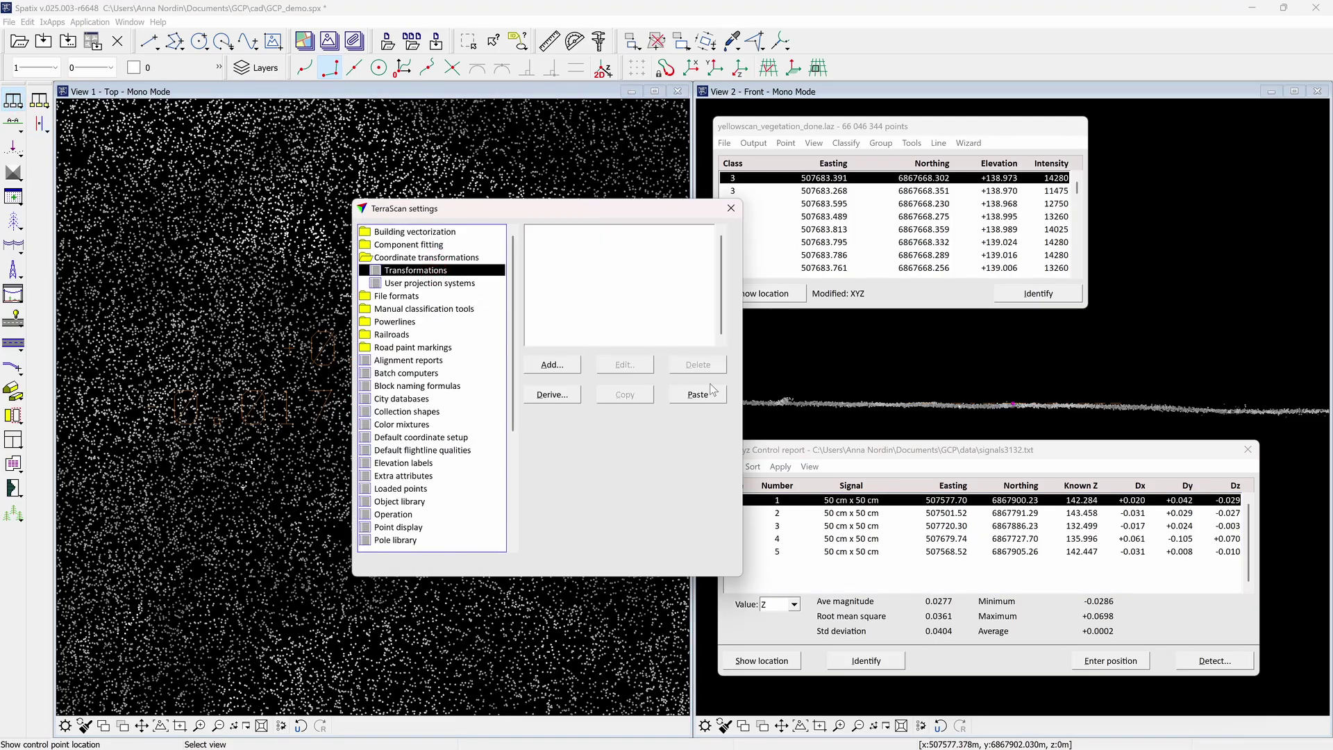
click(715, 397)
click(642, 364)
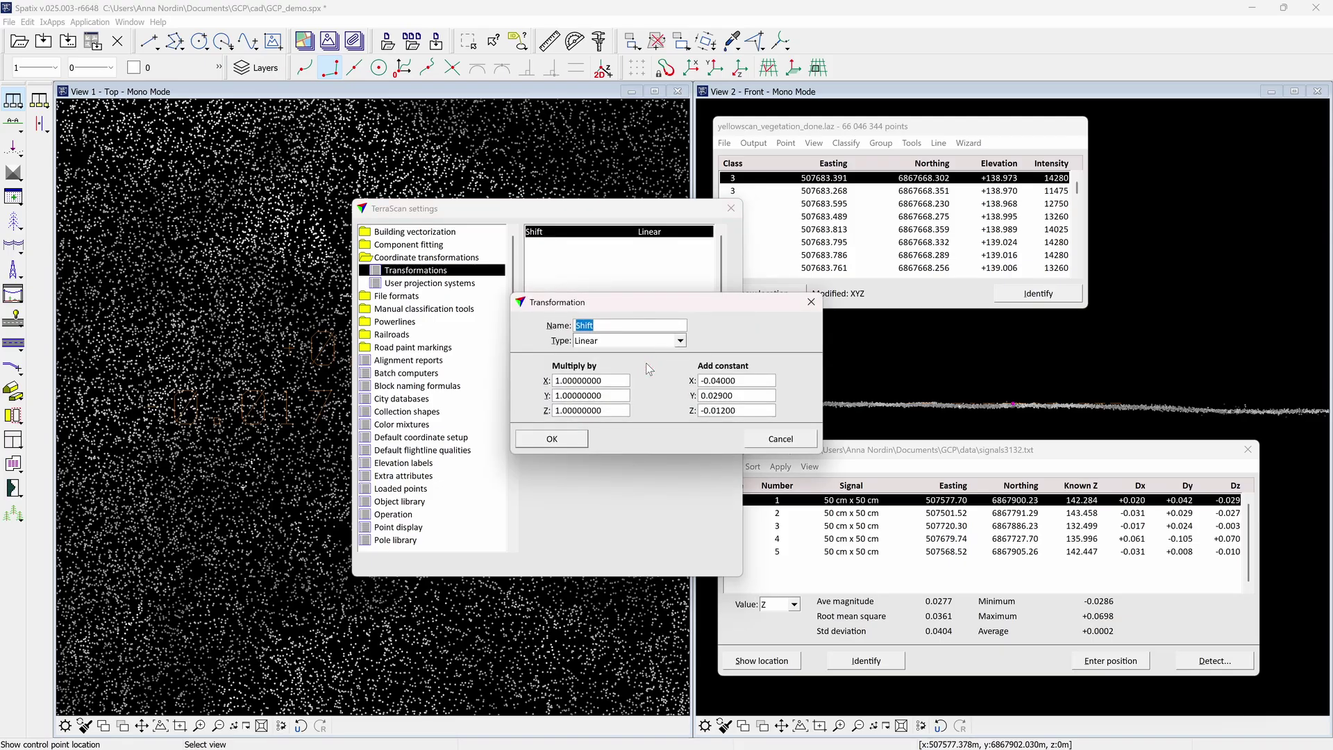
click(582, 439)
click(731, 208)
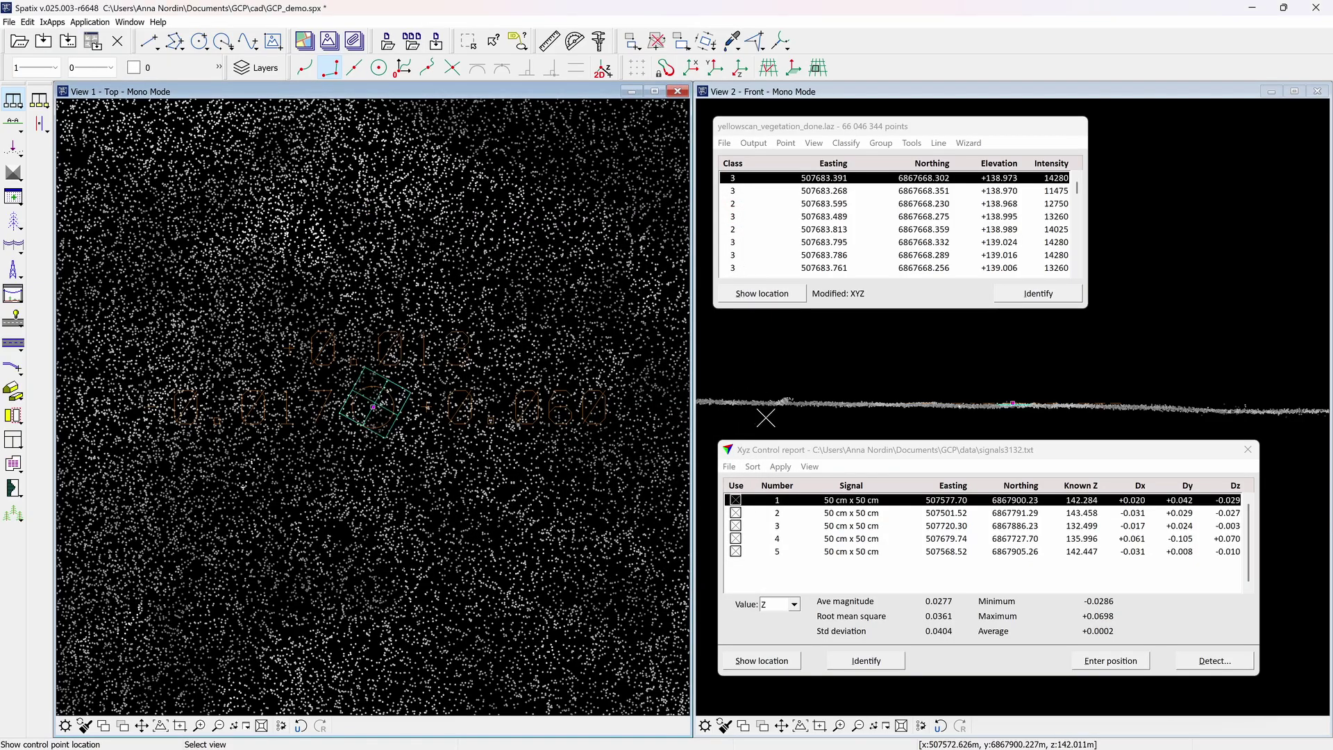
click(780, 467)
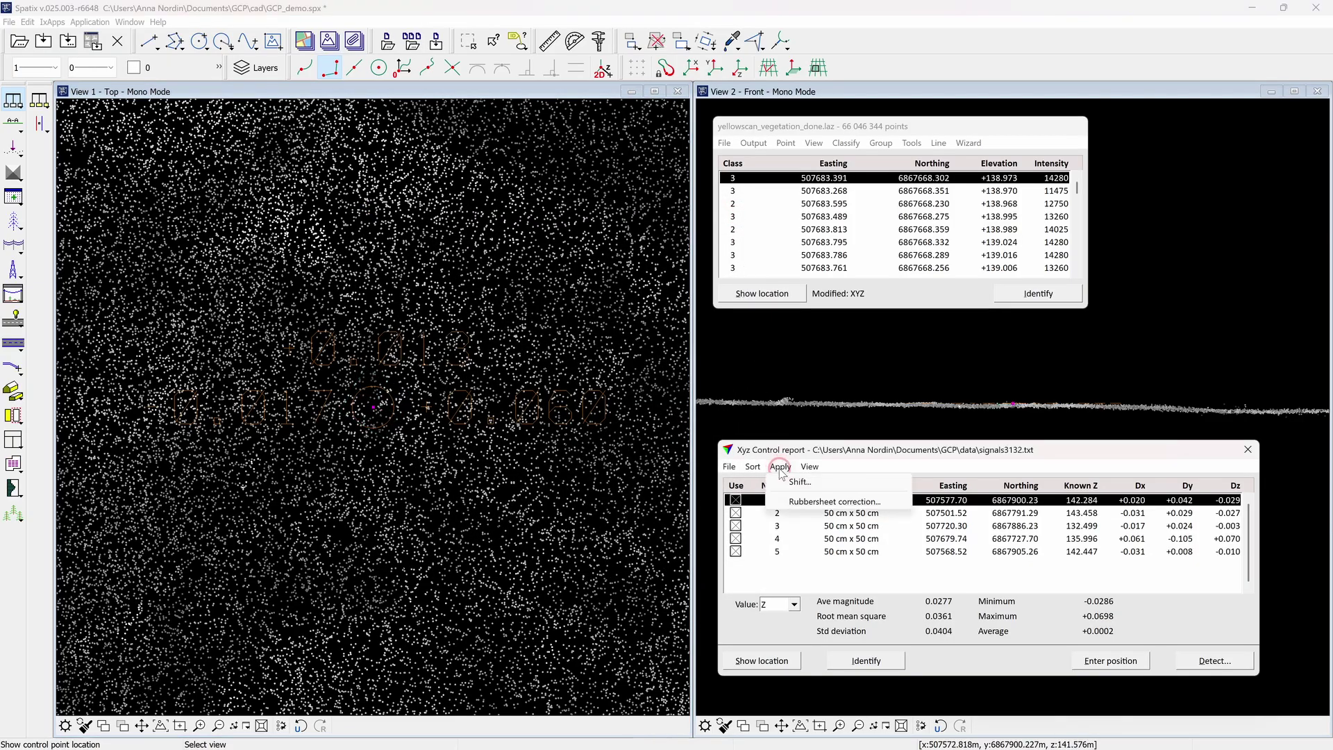
Step: Apply an Xyz rubbersheet correction to the loaded points, zeroing every control point's Dx, Dy, Dz
click(790, 502)
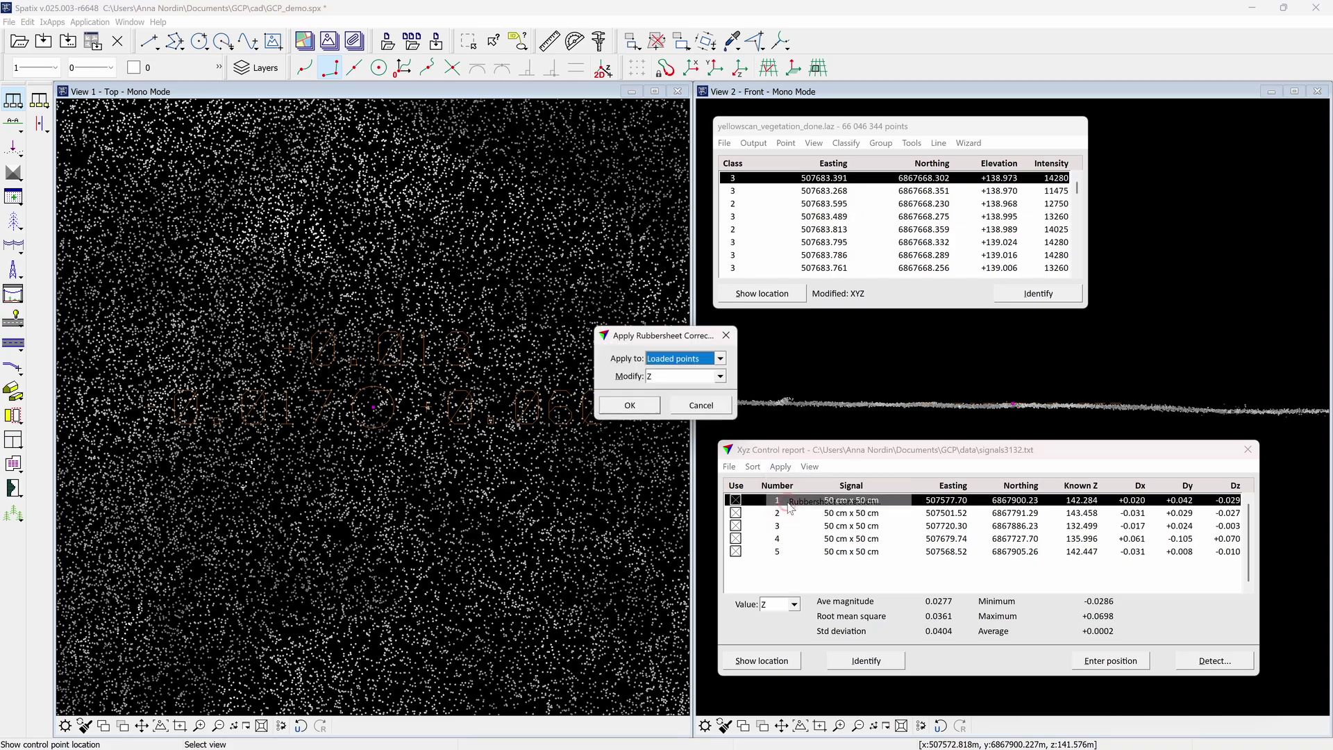
click(723, 359)
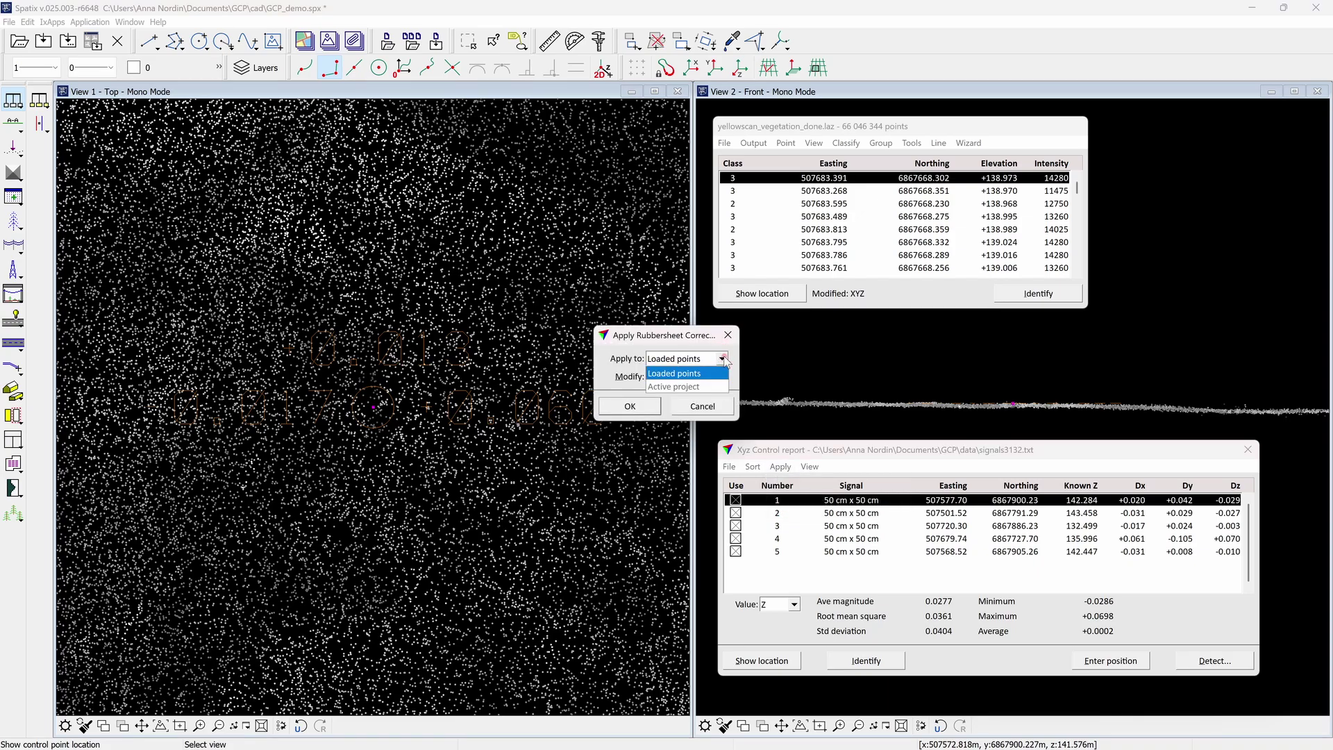
click(715, 377)
click(723, 377)
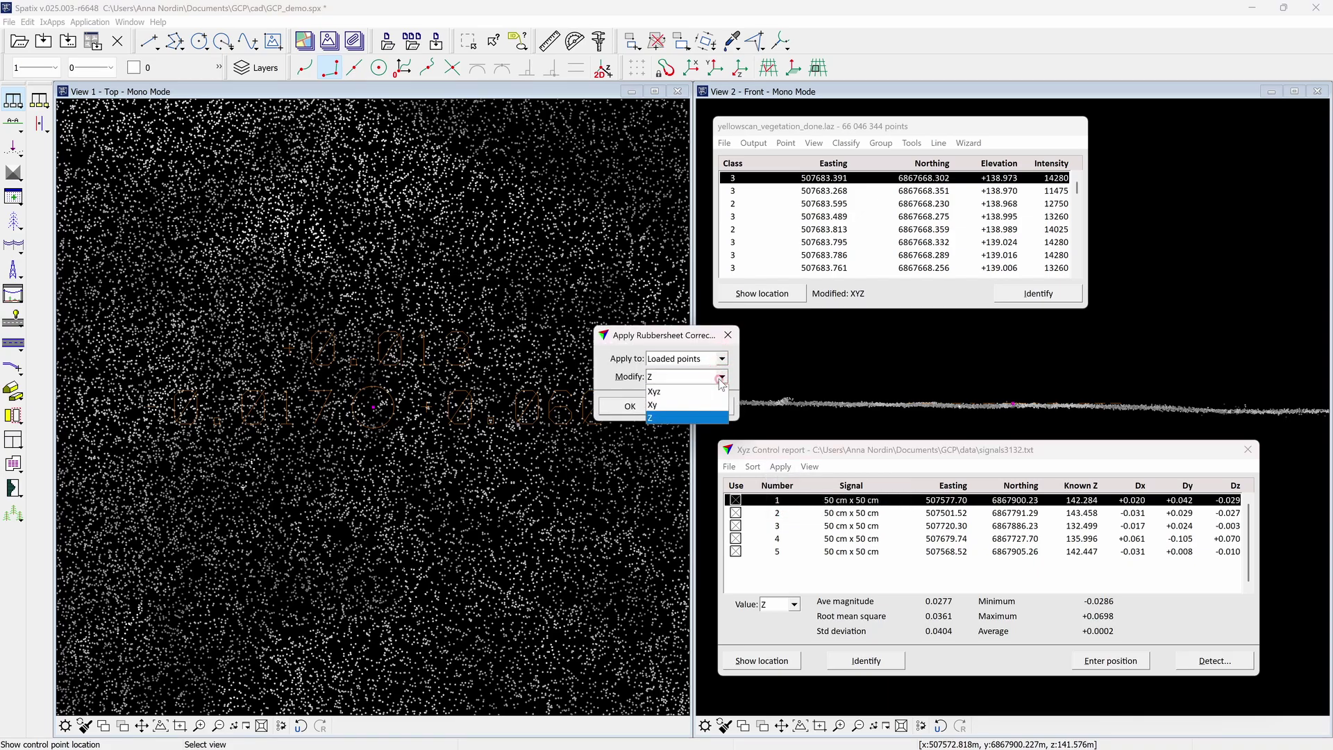
click(716, 394)
click(638, 407)
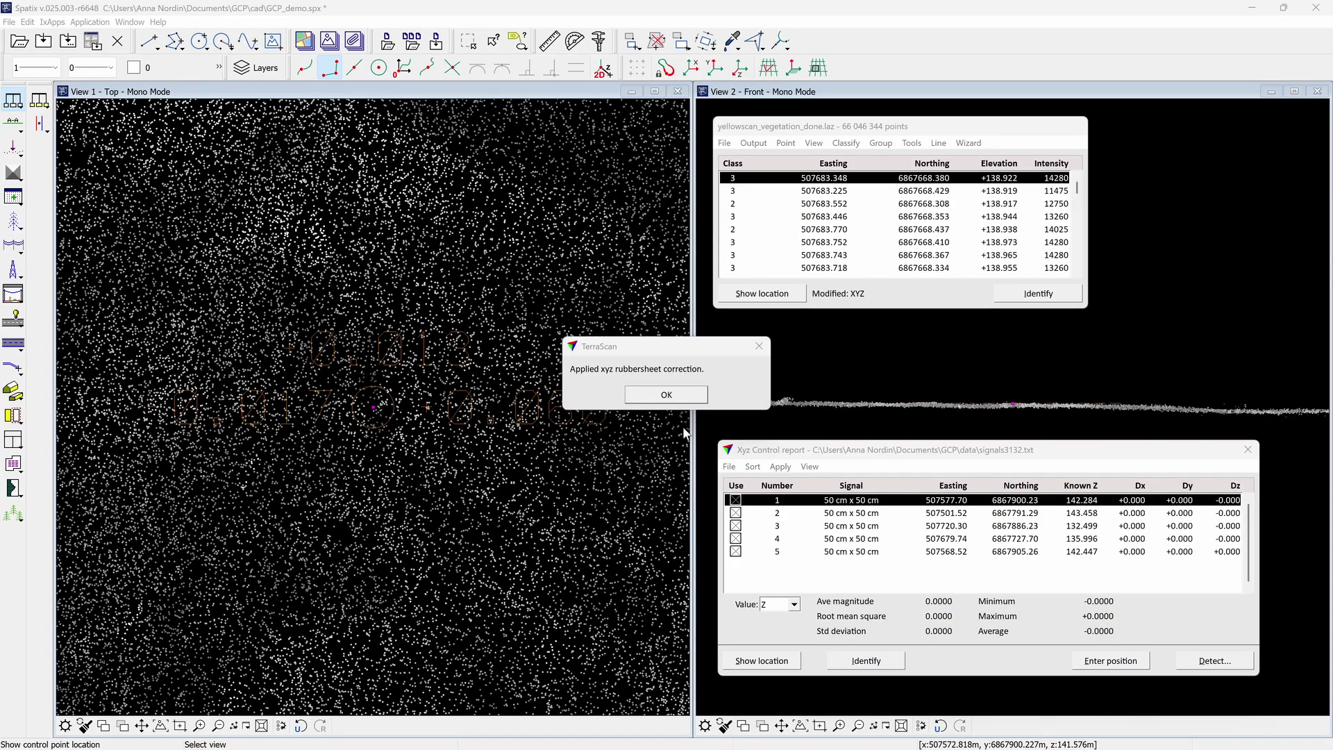
click(660, 396)
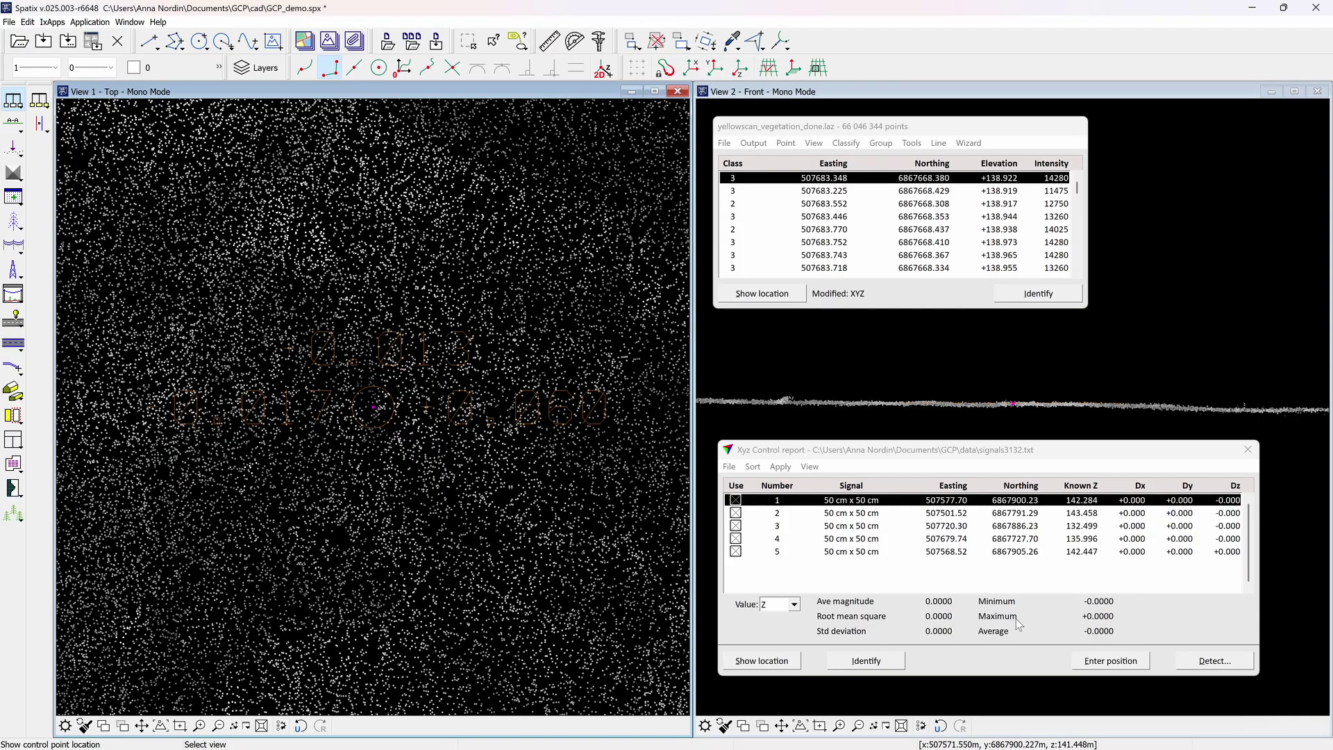
Step: Close the Xyz Control report window
click(729, 467)
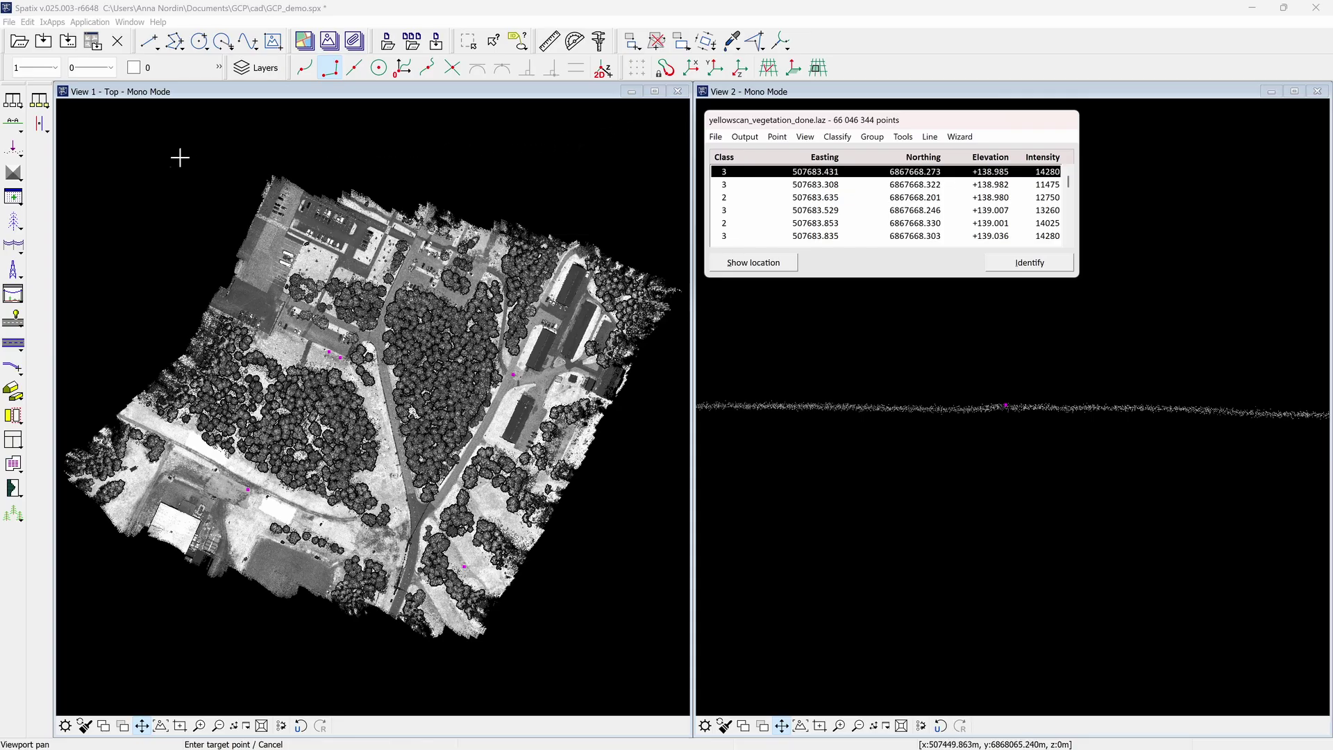
Step: Open TerraMatch Match Settings and select the Signal markers category
click(44, 102)
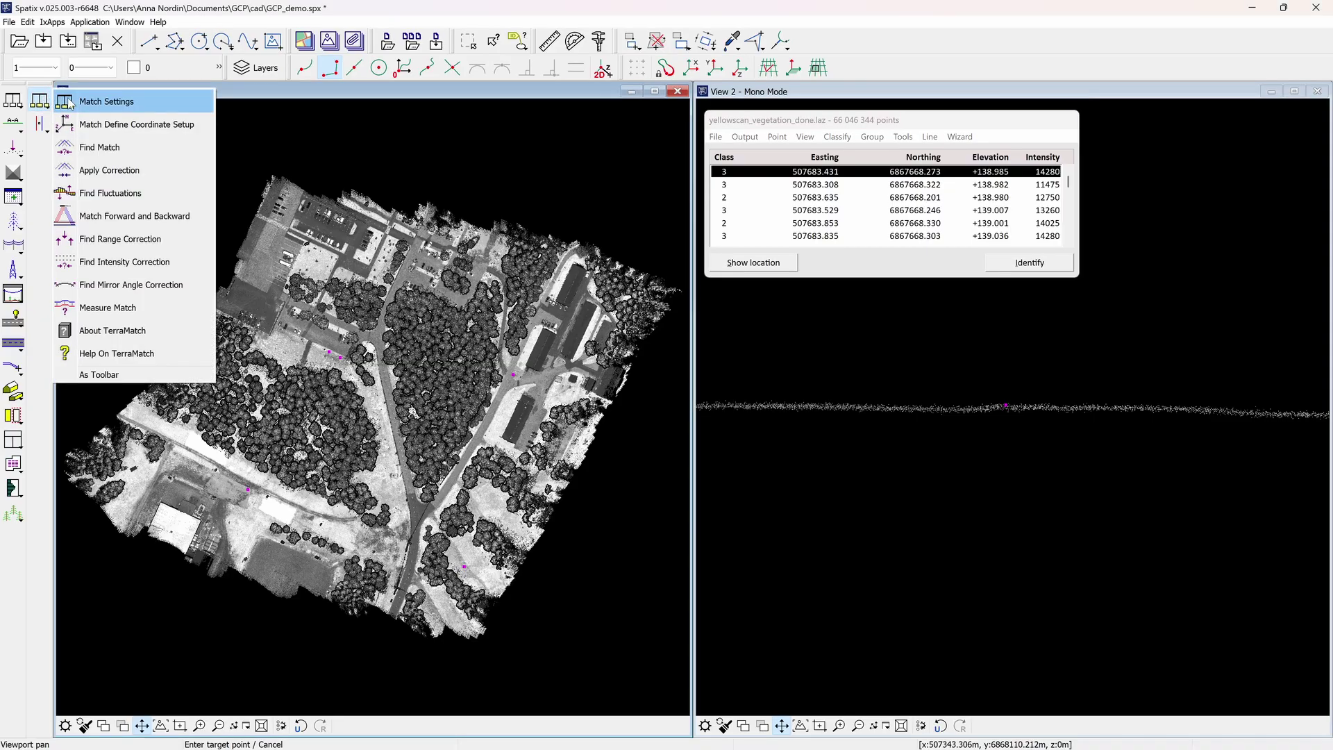
click(70, 101)
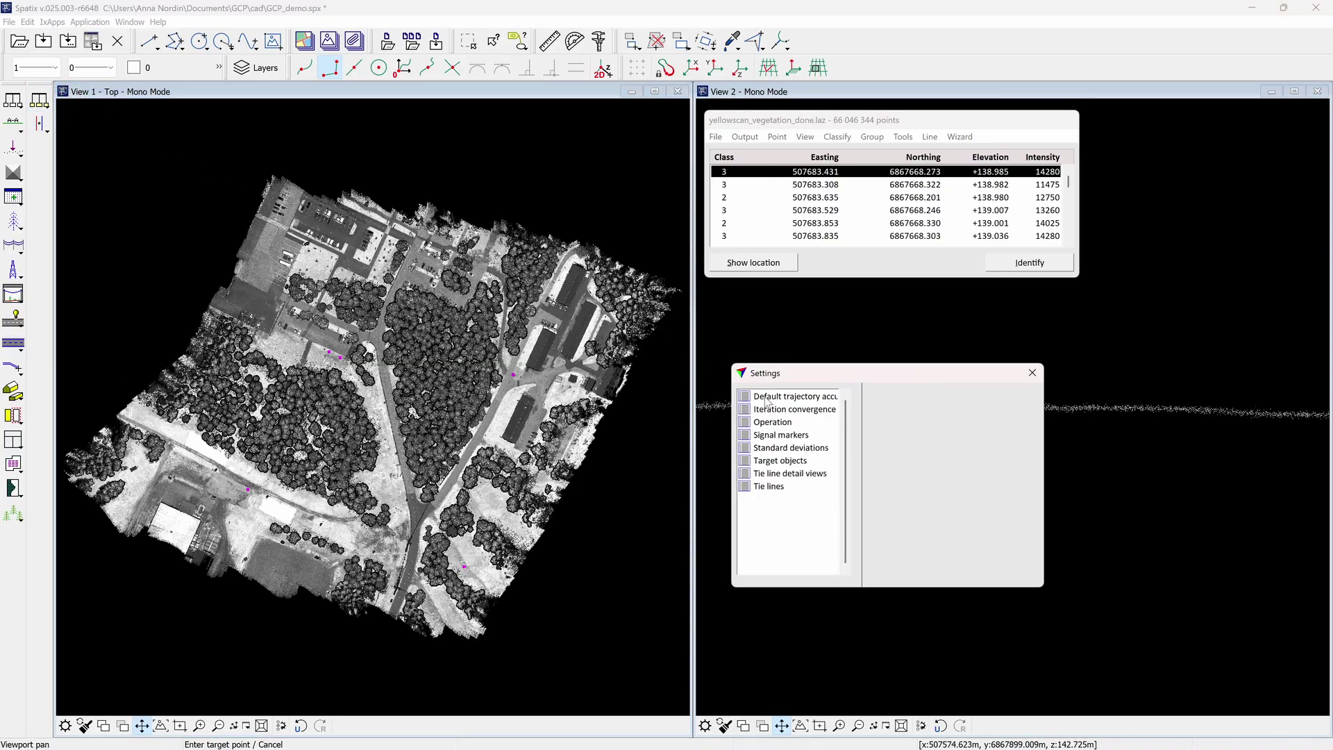
click(791, 436)
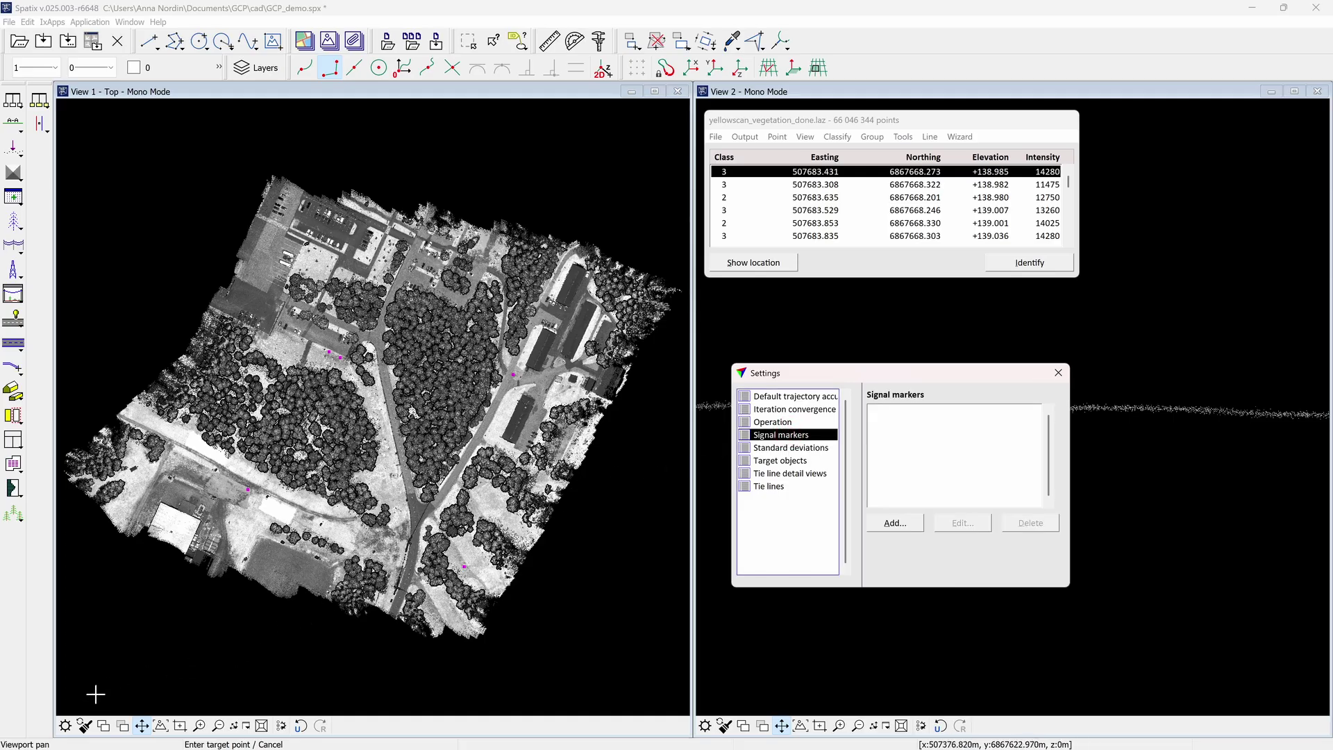
Step: Show the grid in View 1 with U-Step and V-Step both 250 mm
click(70, 727)
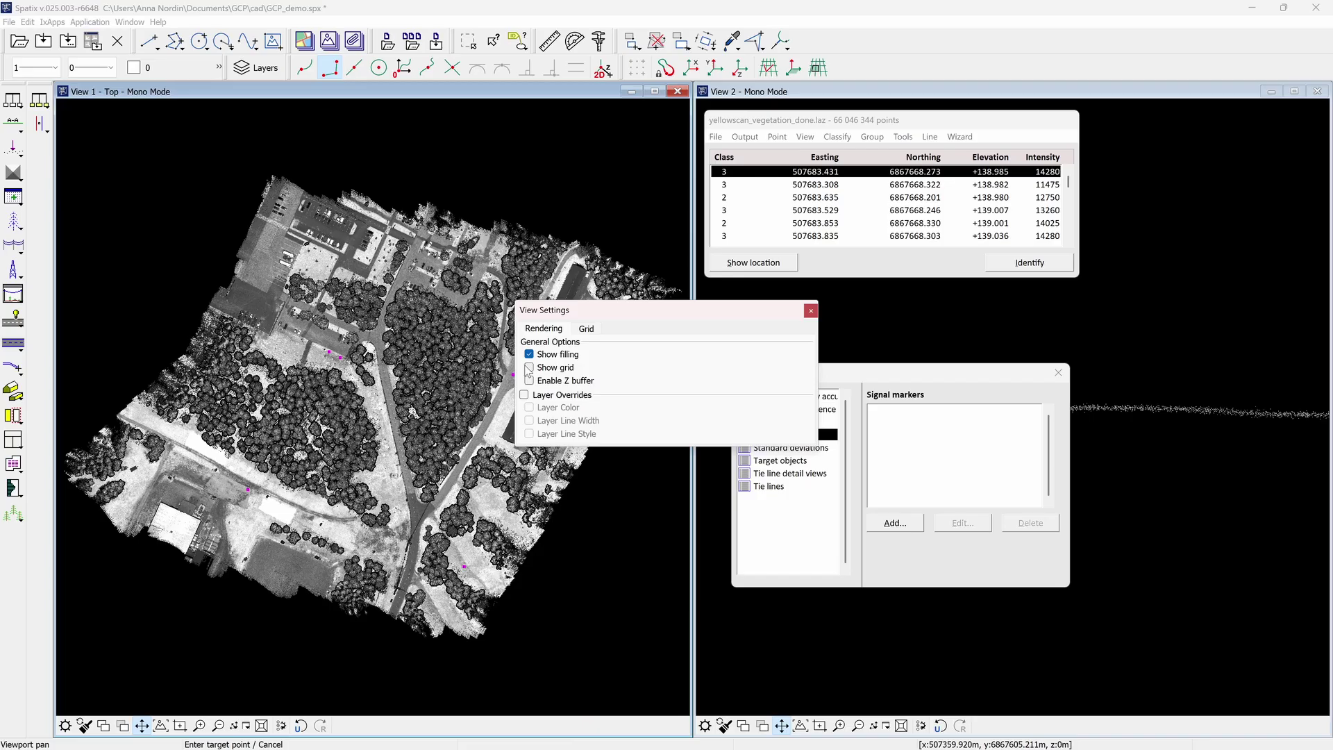
click(529, 368)
click(583, 330)
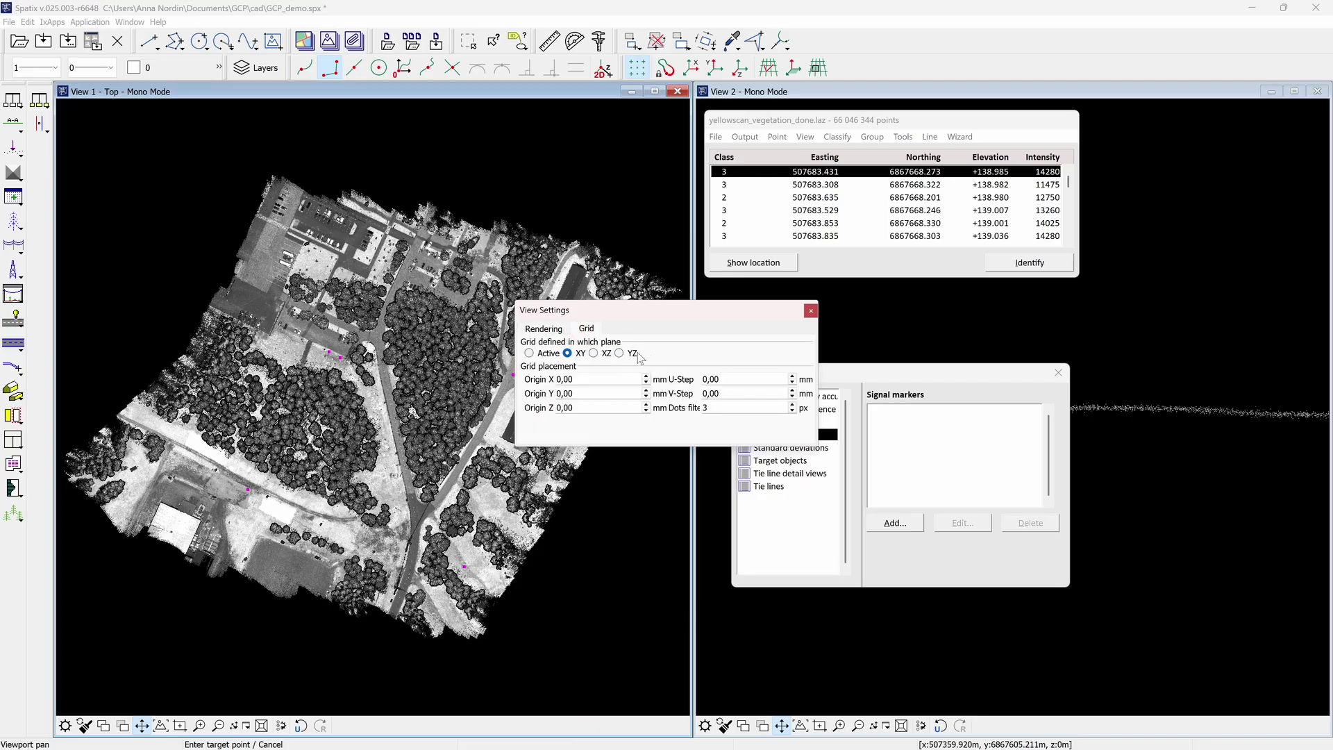
click(695, 382)
text(250)
click(720, 393)
text(25)
key(Return)
Step: Close View Settings, zoom into the top view, and choose Place Block with Lock to Grid
click(810, 311)
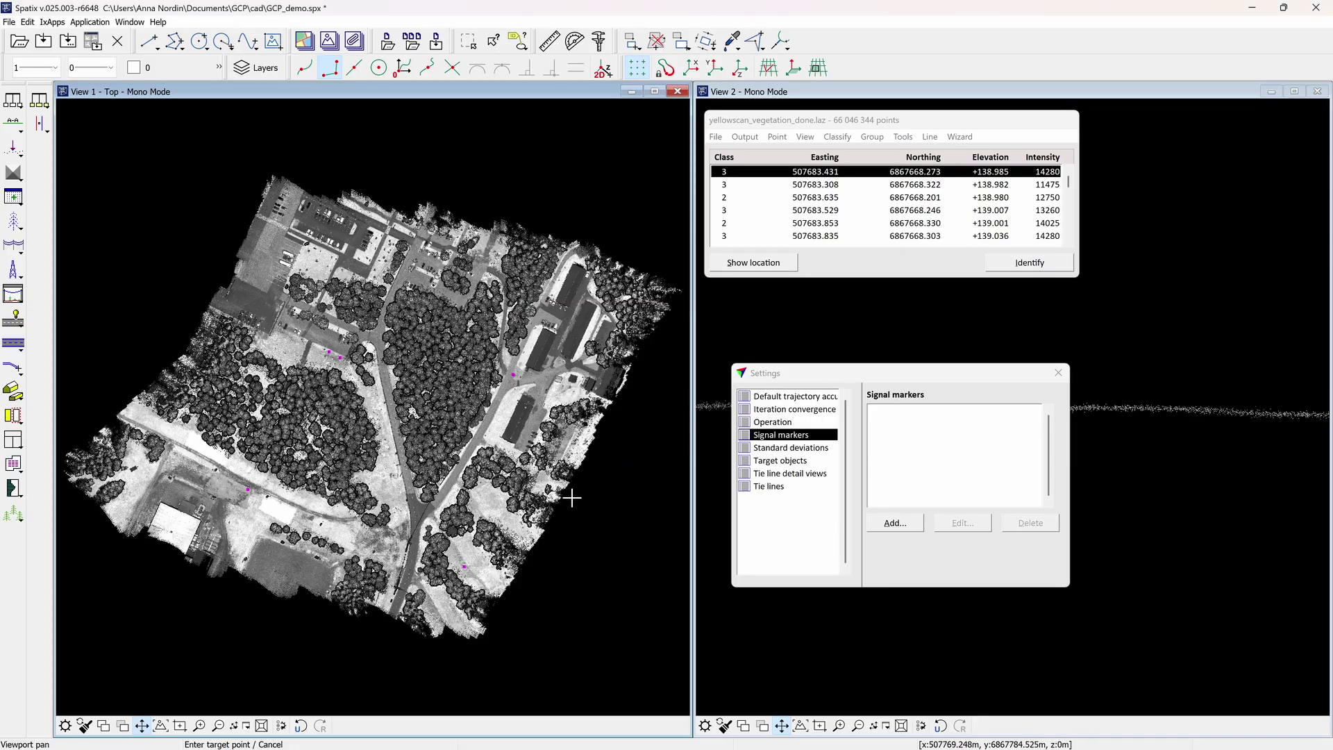
scroll(563, 496, up, 3)
scroll(563, 495, up, 5)
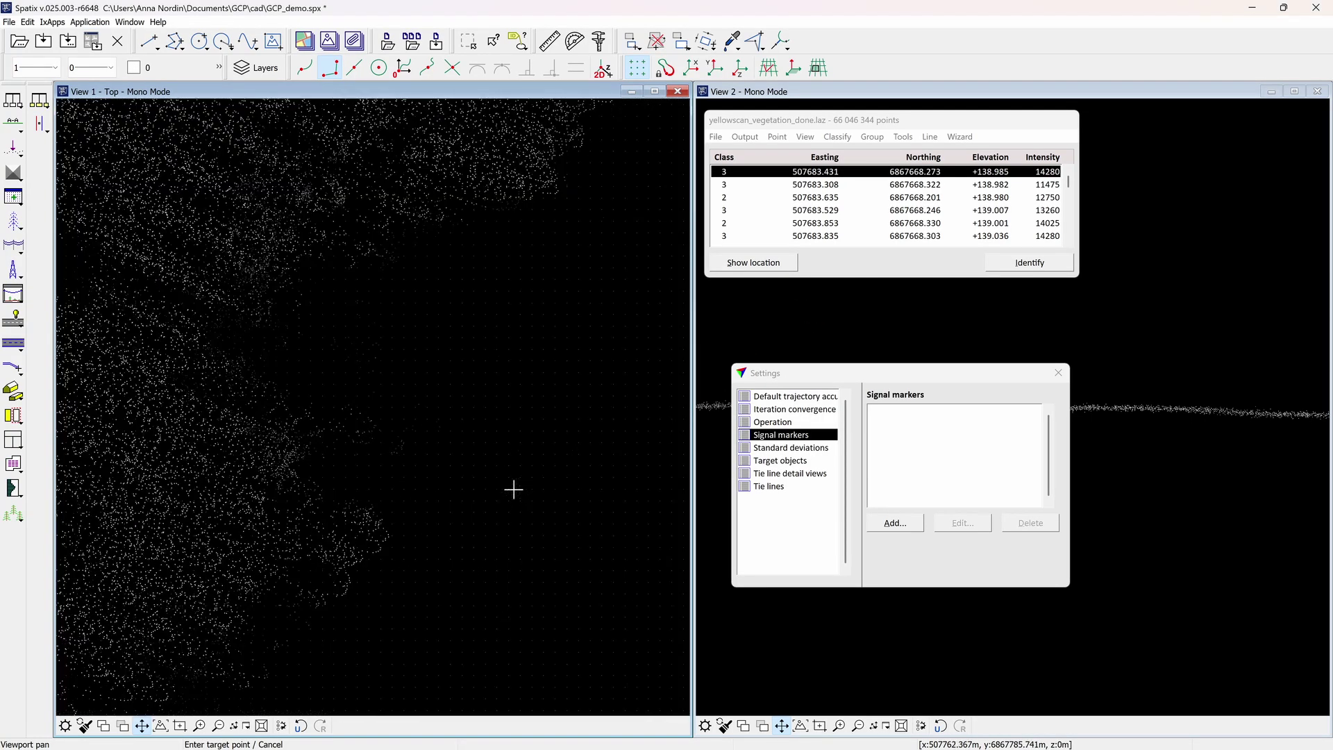
scroll(462, 467, up, 2)
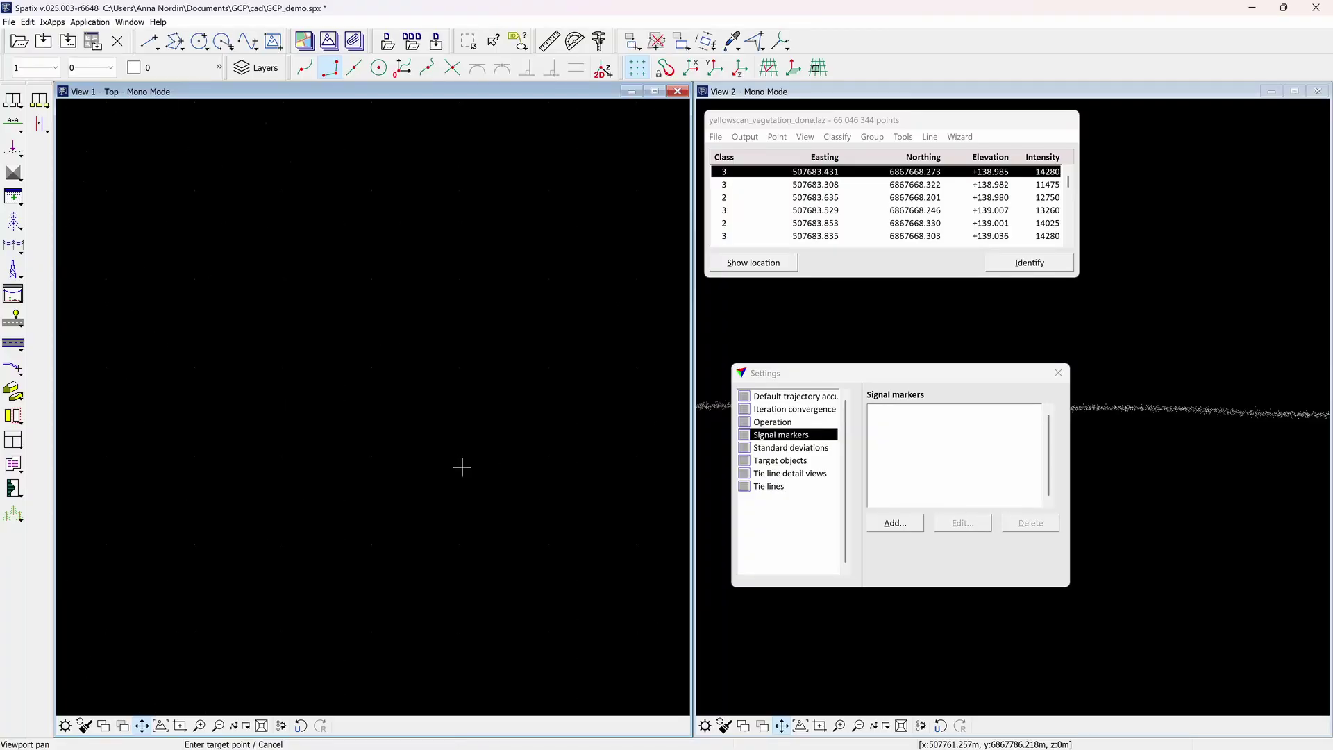
click(178, 49)
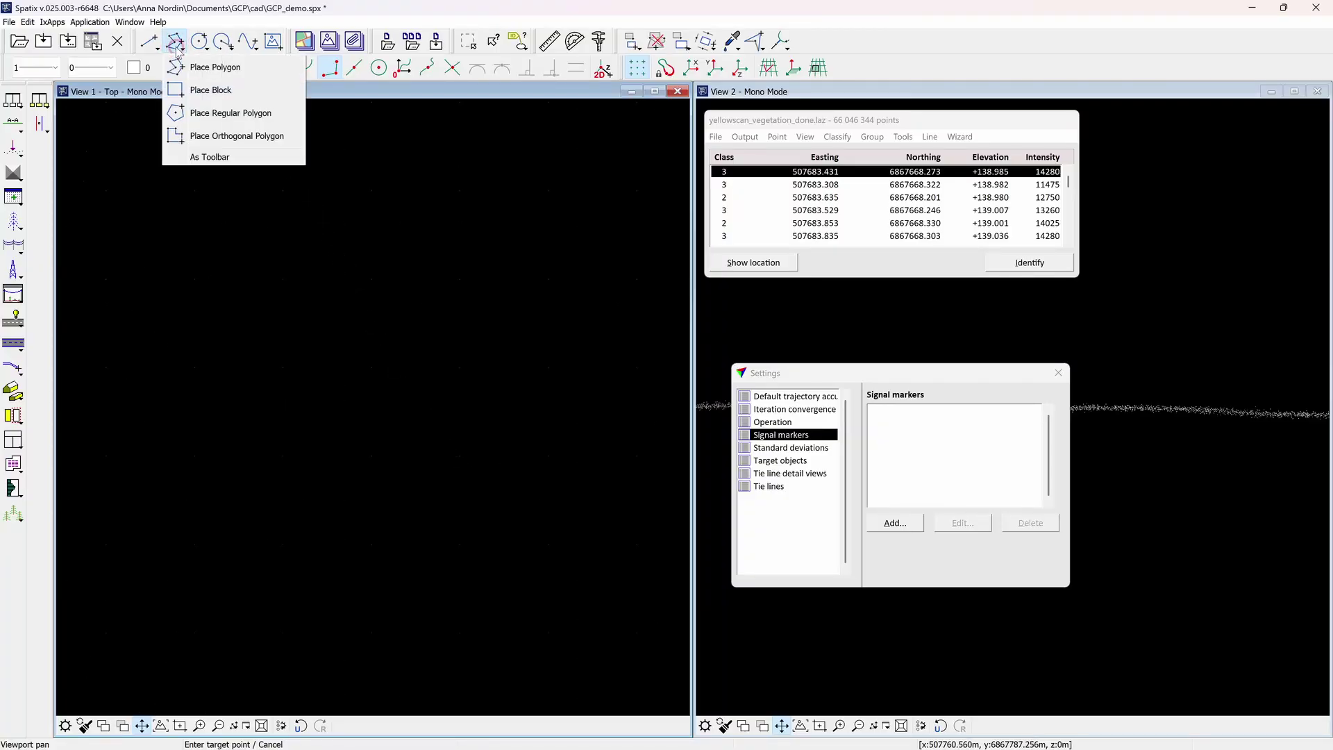
click(203, 89)
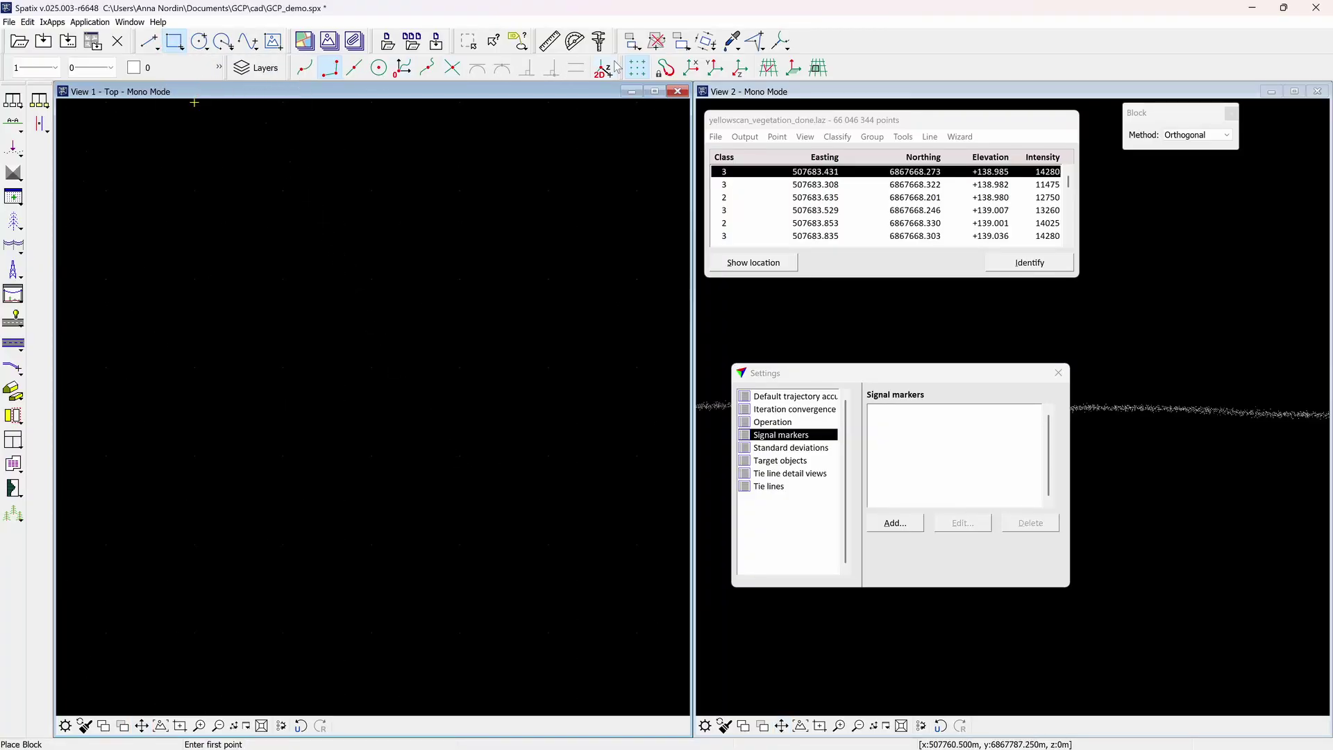
click(634, 73)
Step: Draw four grid-snapped blocks forming a 2×2 square and drag-select them
click(282, 191)
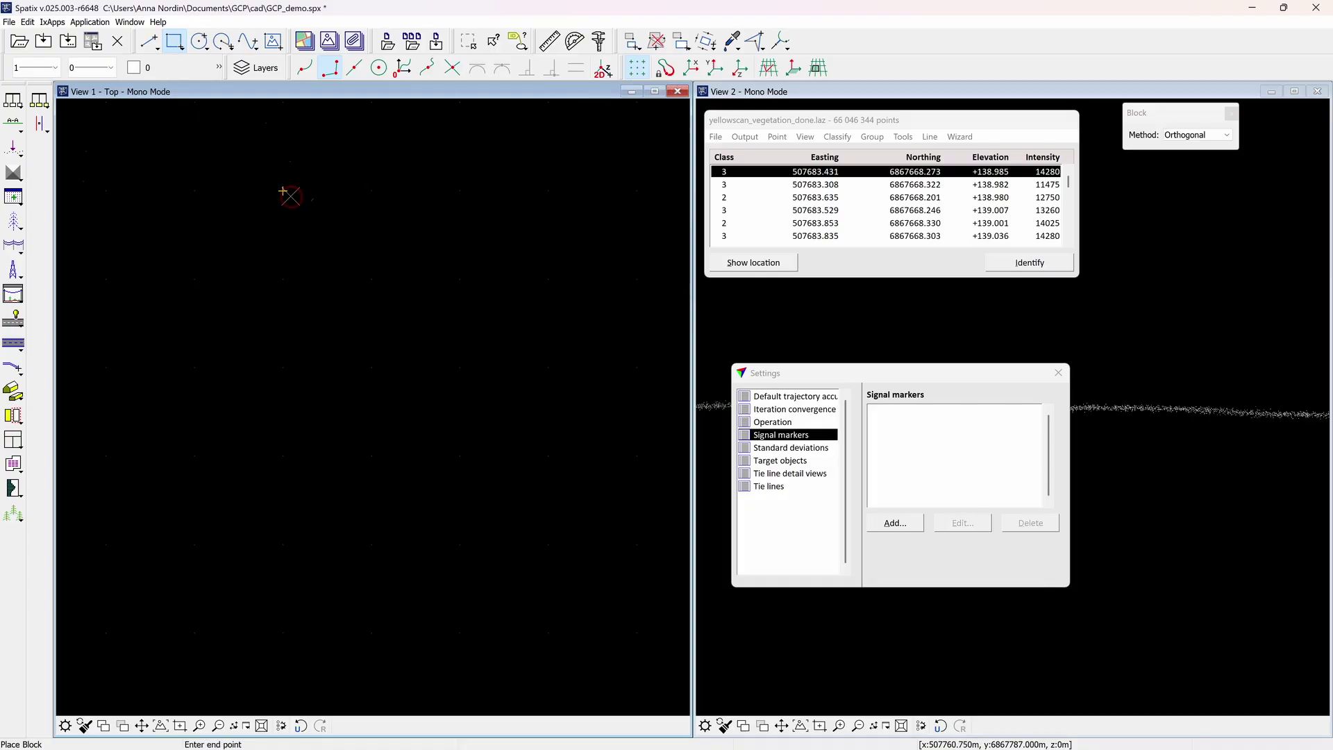
click(371, 279)
click(372, 279)
click(460, 367)
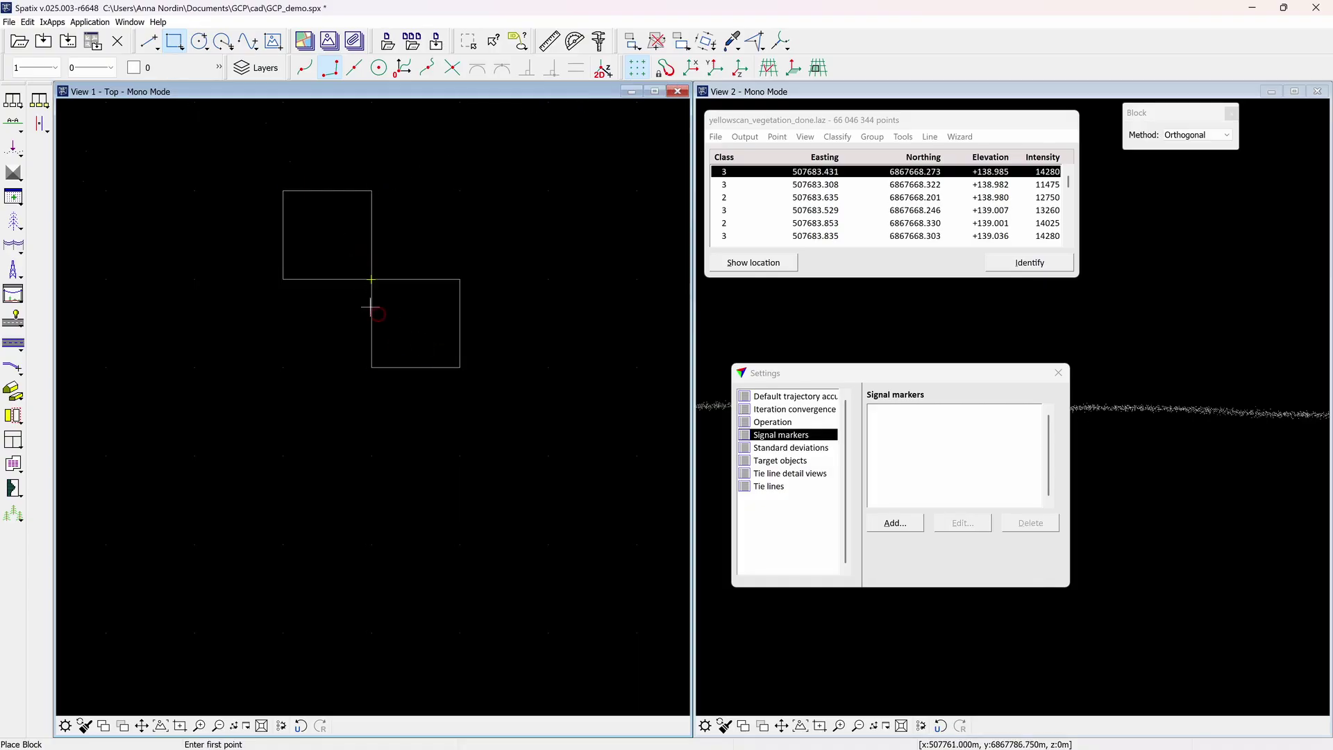
click(282, 191)
click(459, 367)
click(467, 41)
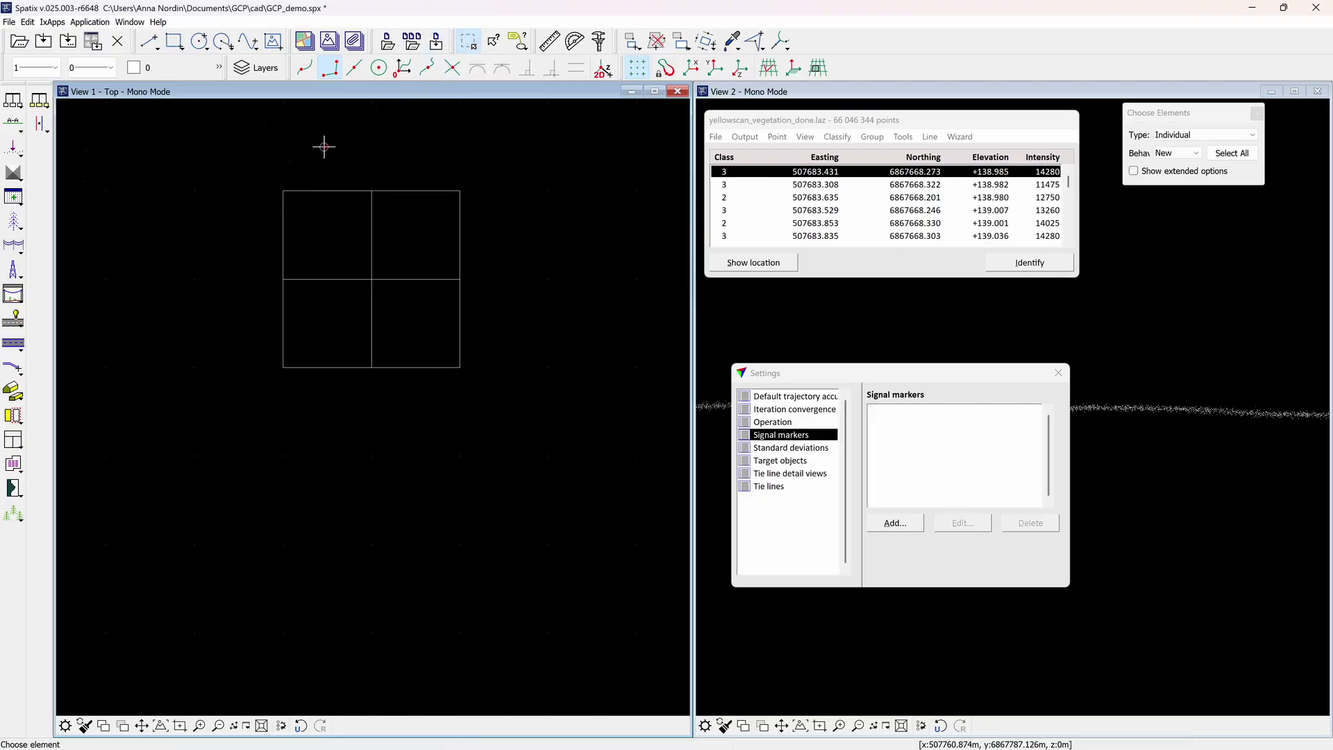
drag(272, 160, 475, 375)
Step: Save a 50 cm x 50 cm signal marker with its origin at the square's centre
click(883, 524)
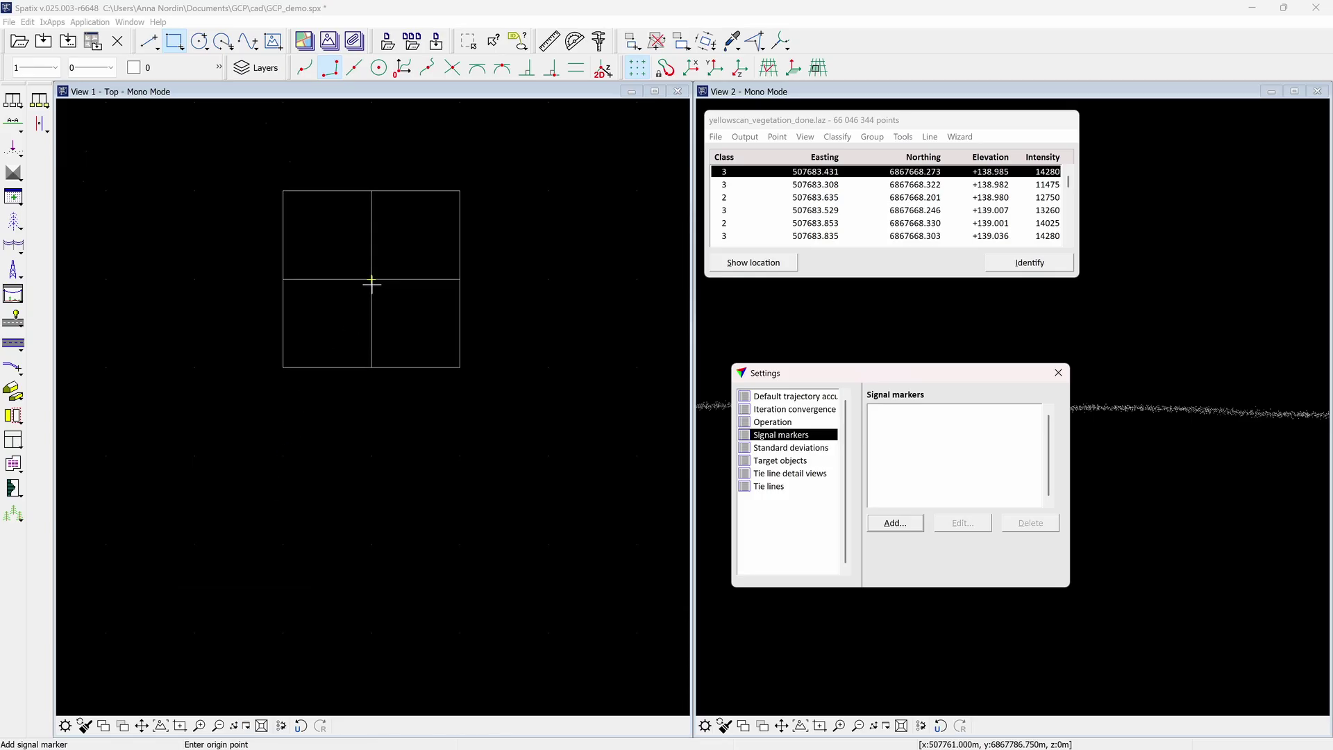
click(371, 280)
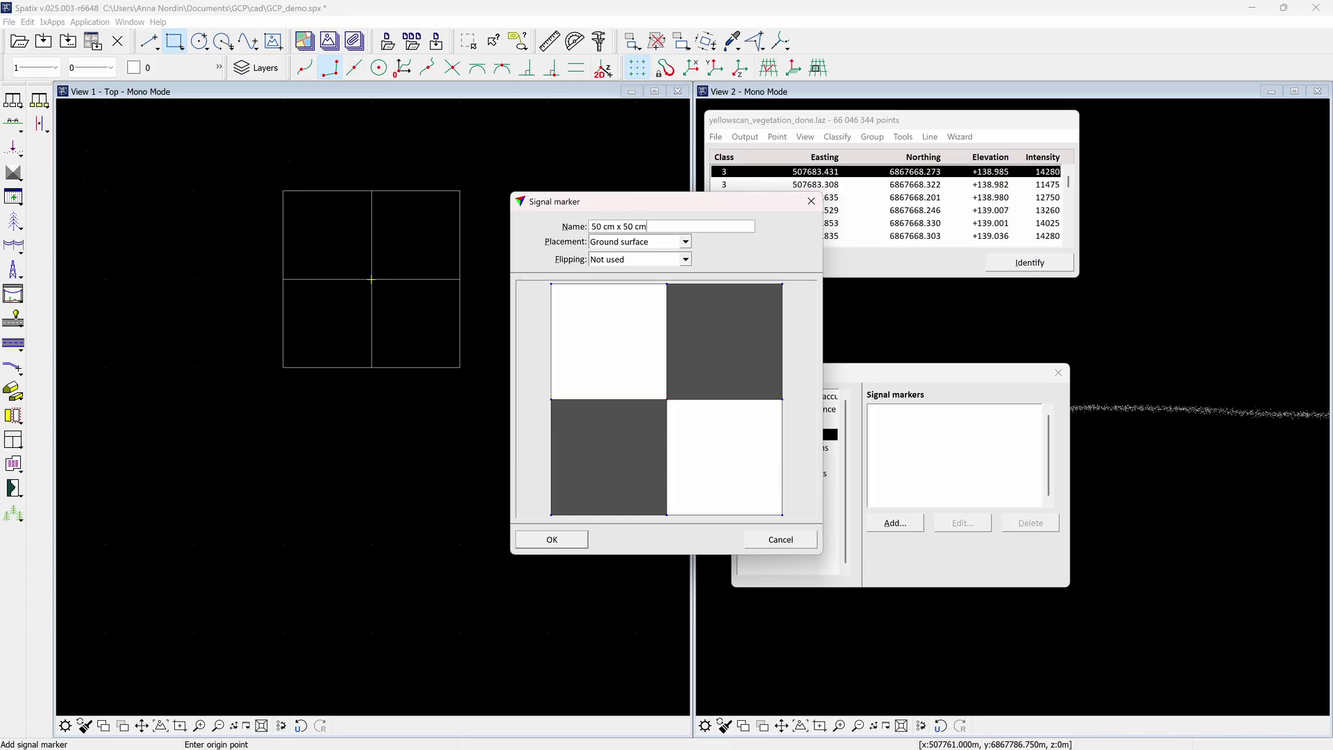
click(685, 242)
click(687, 244)
click(686, 259)
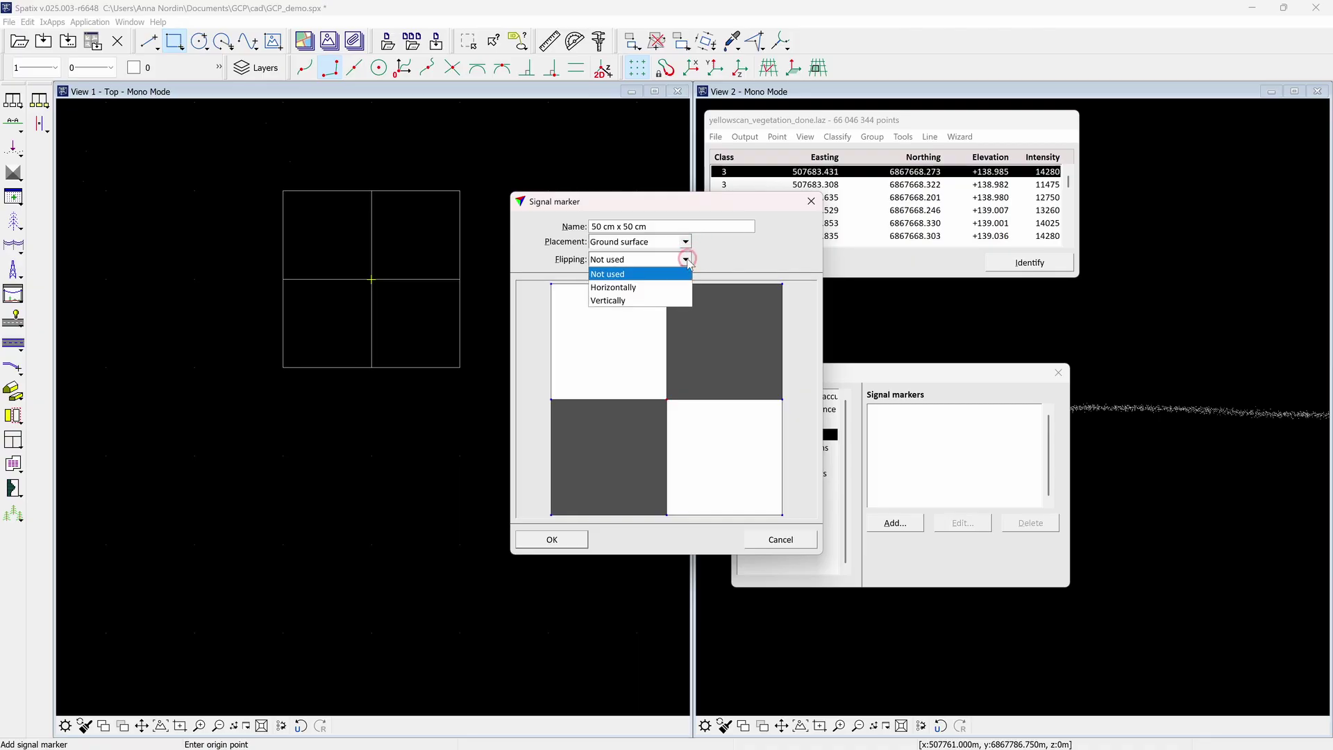
click(688, 262)
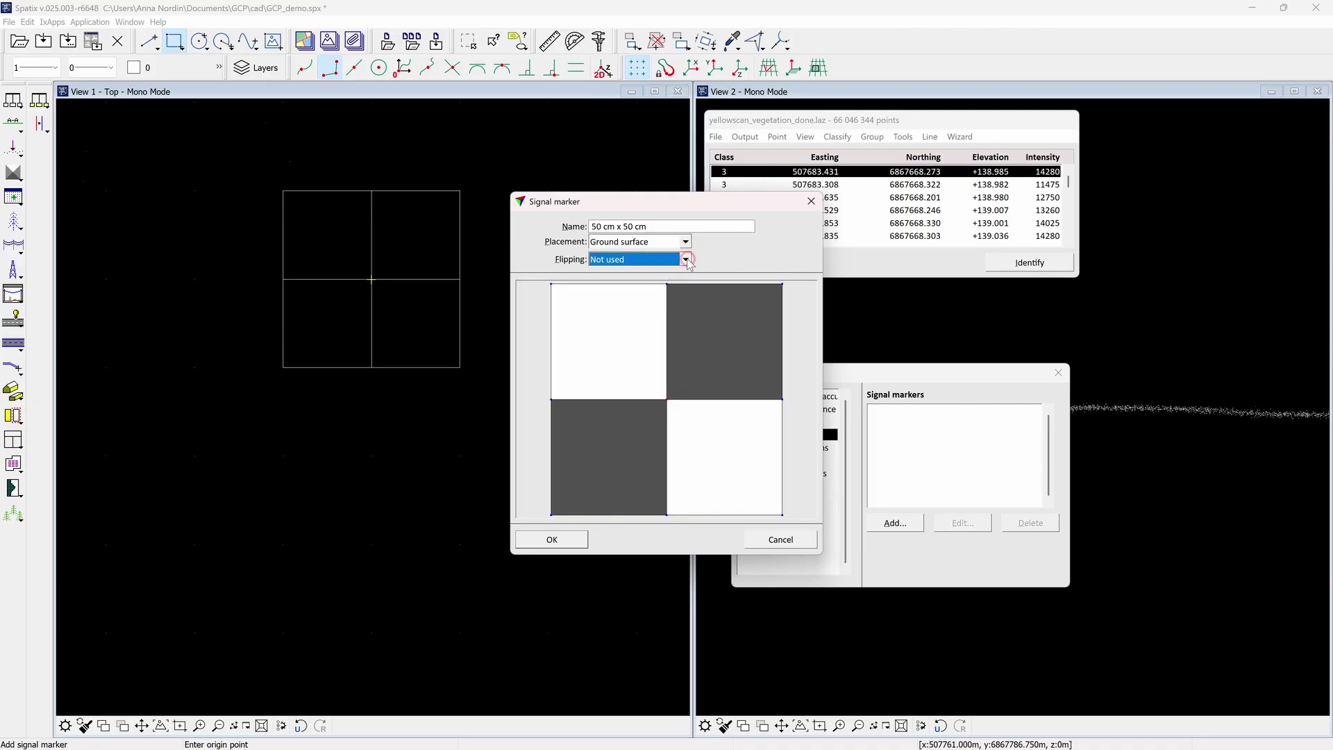
click(574, 536)
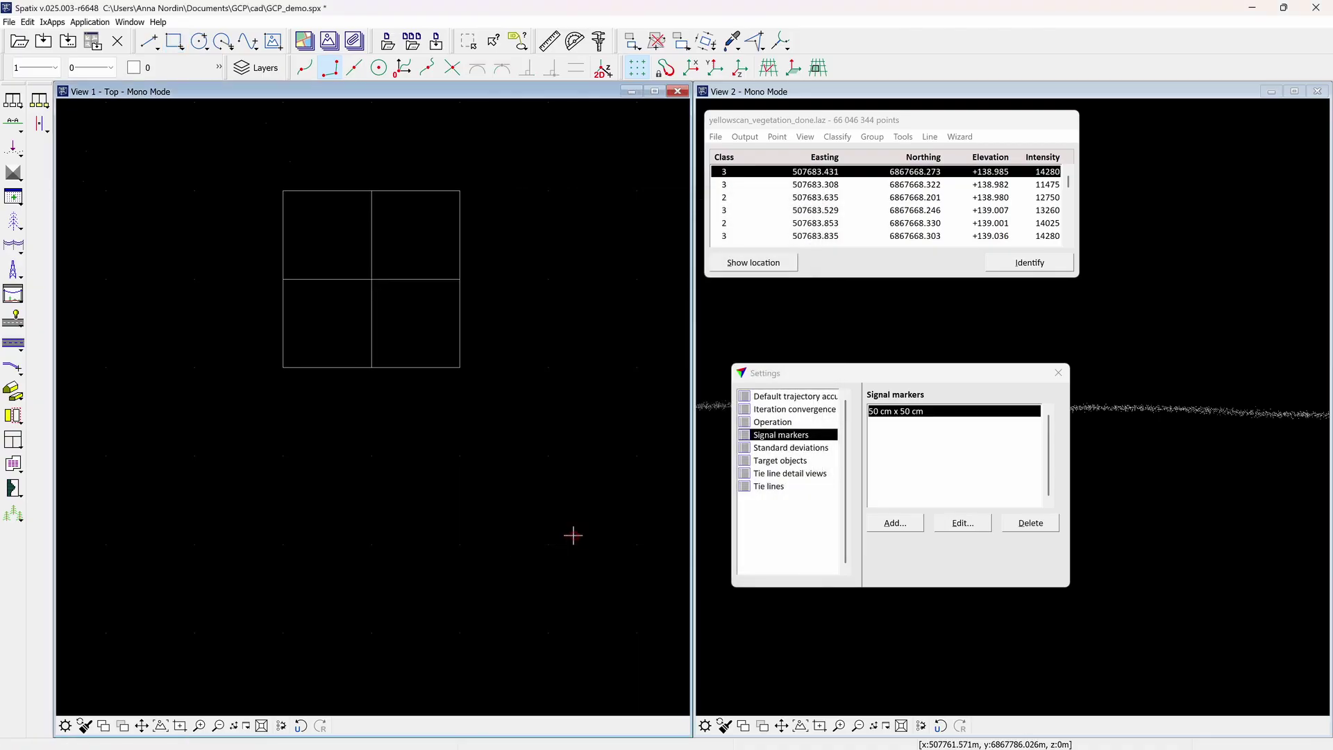
click(1058, 372)
Step: Delete the drawn 2x2 square grid and fit View 1 to the point cloud
click(468, 41)
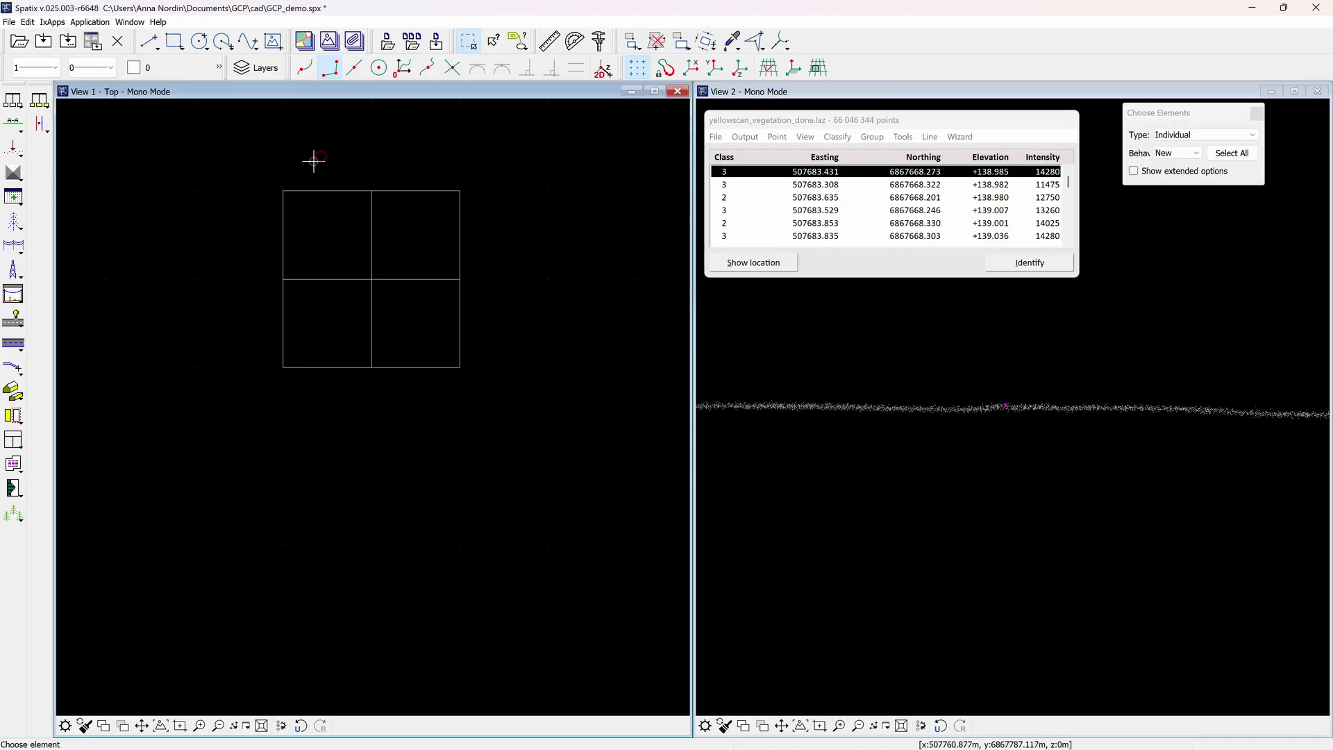
drag(270, 177, 481, 393)
key(Delete)
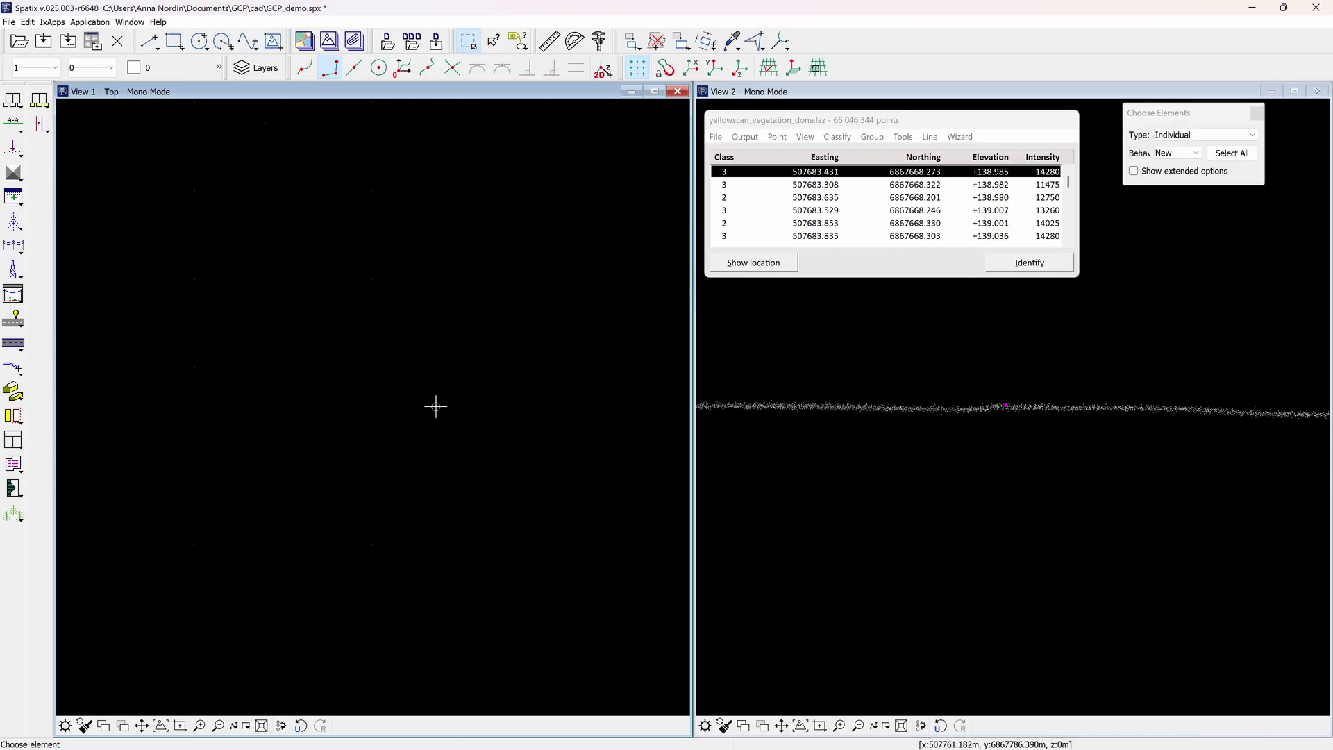
click(165, 726)
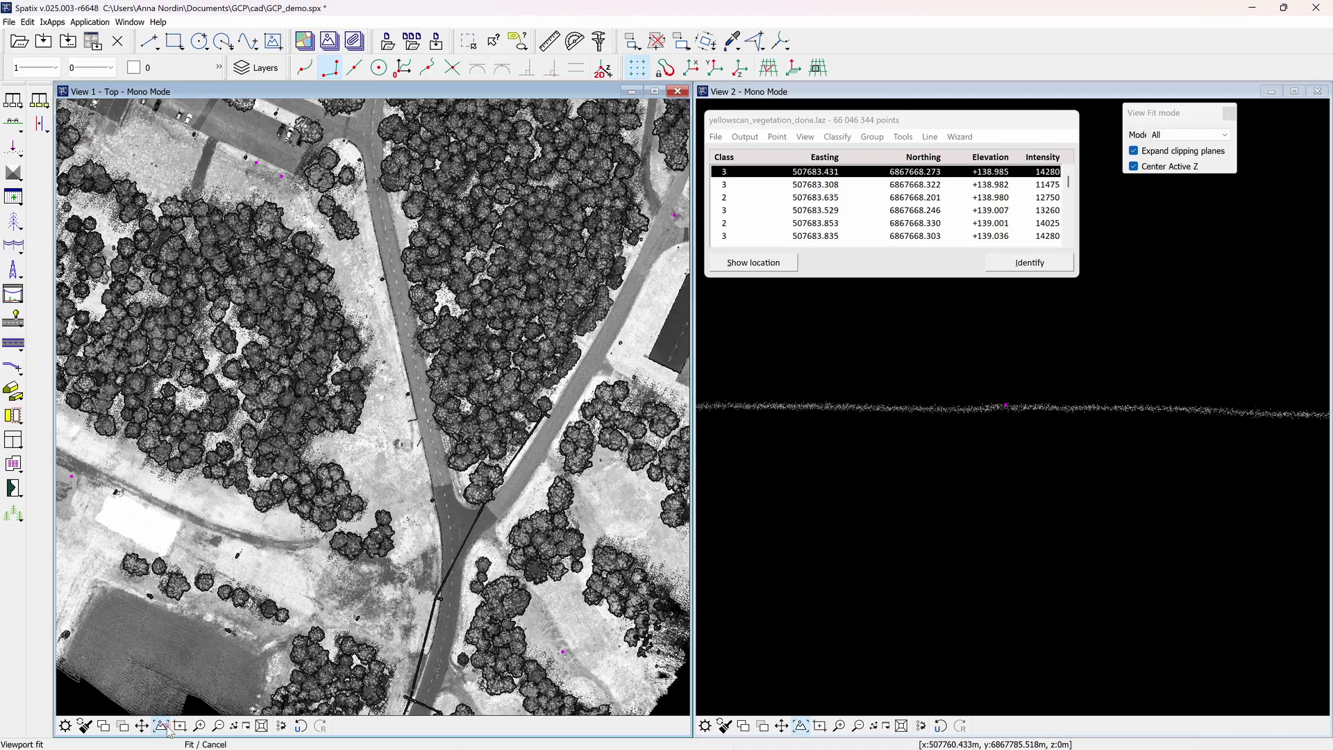
Step: Accept tie line settings with Ground and Low vegetation (classes 2-3) as ground classes
click(49, 129)
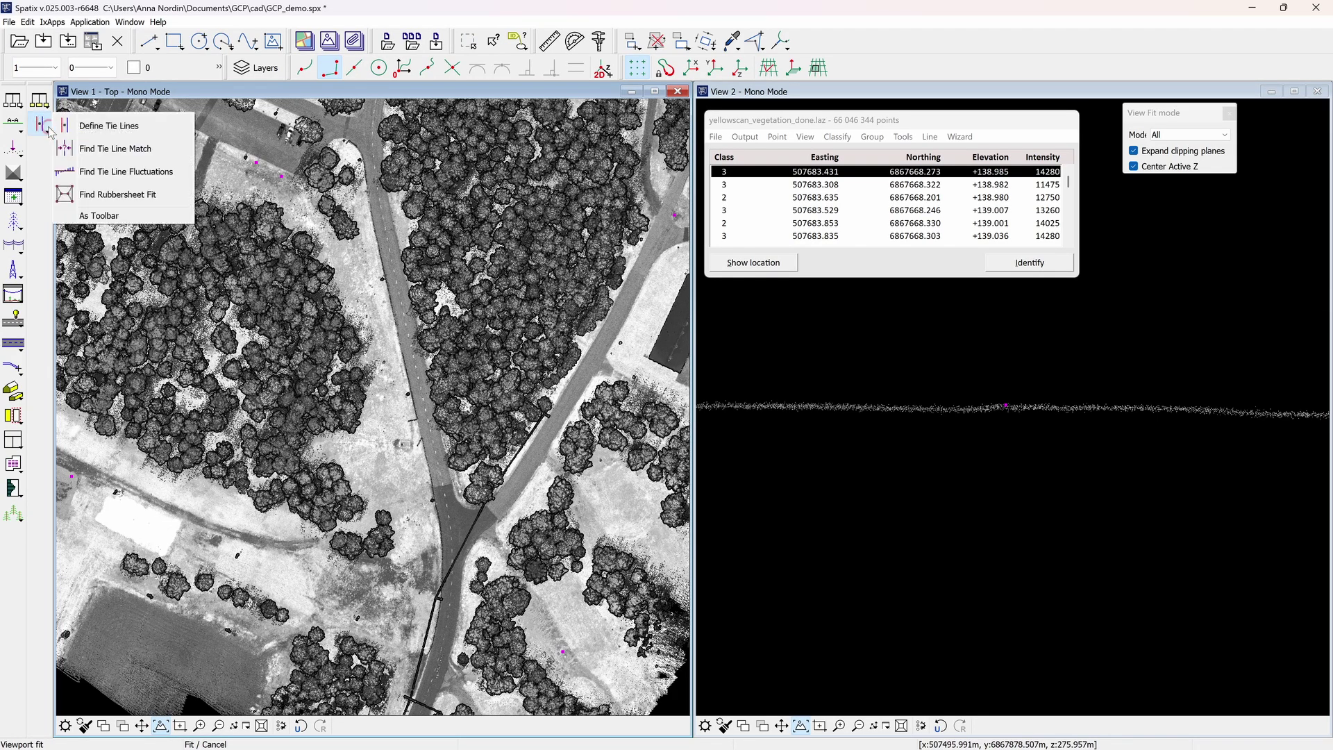
click(94, 129)
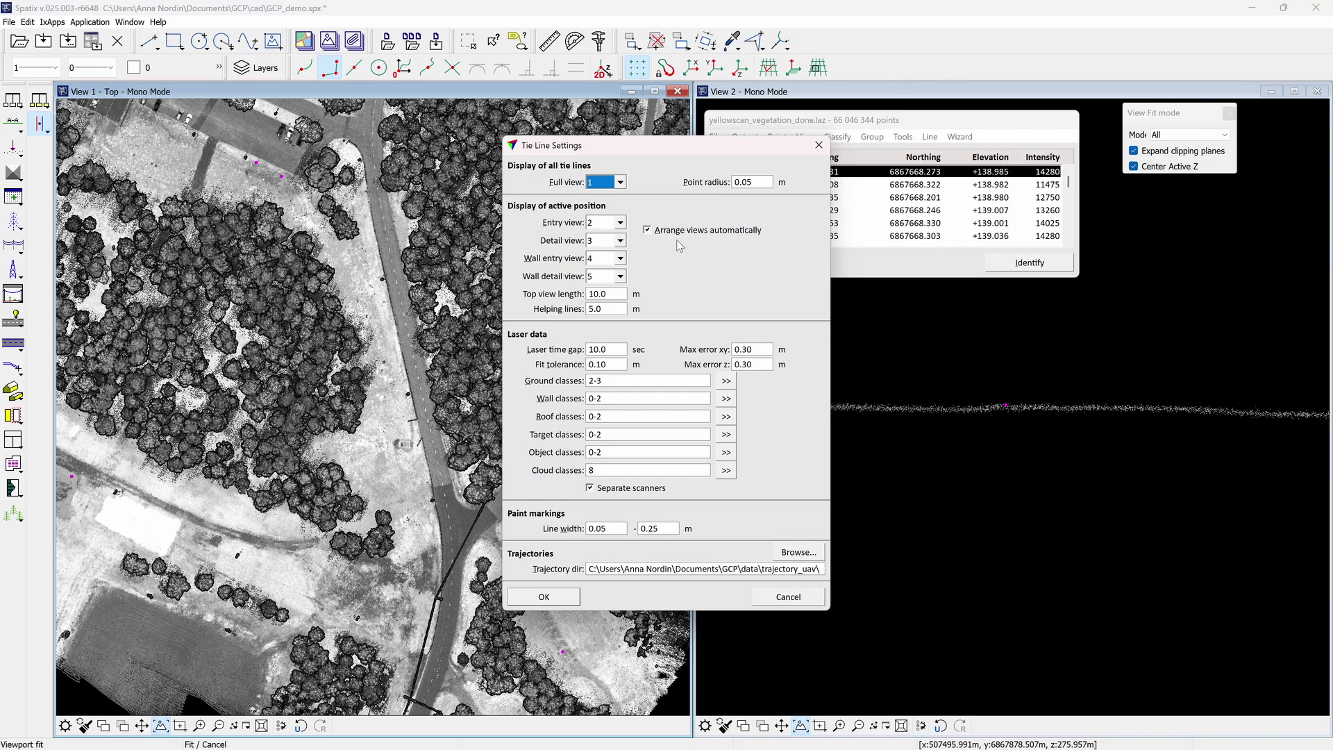
double_click(598, 380)
click(728, 382)
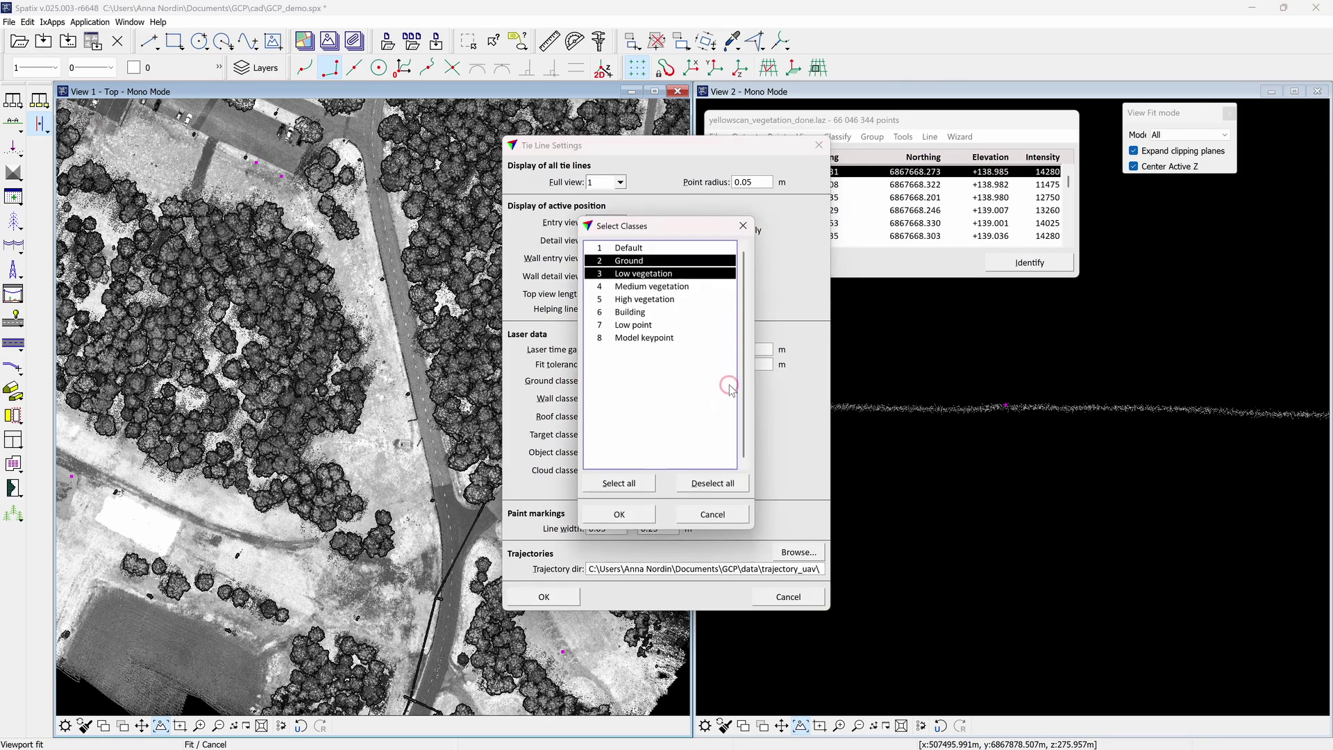
click(627, 514)
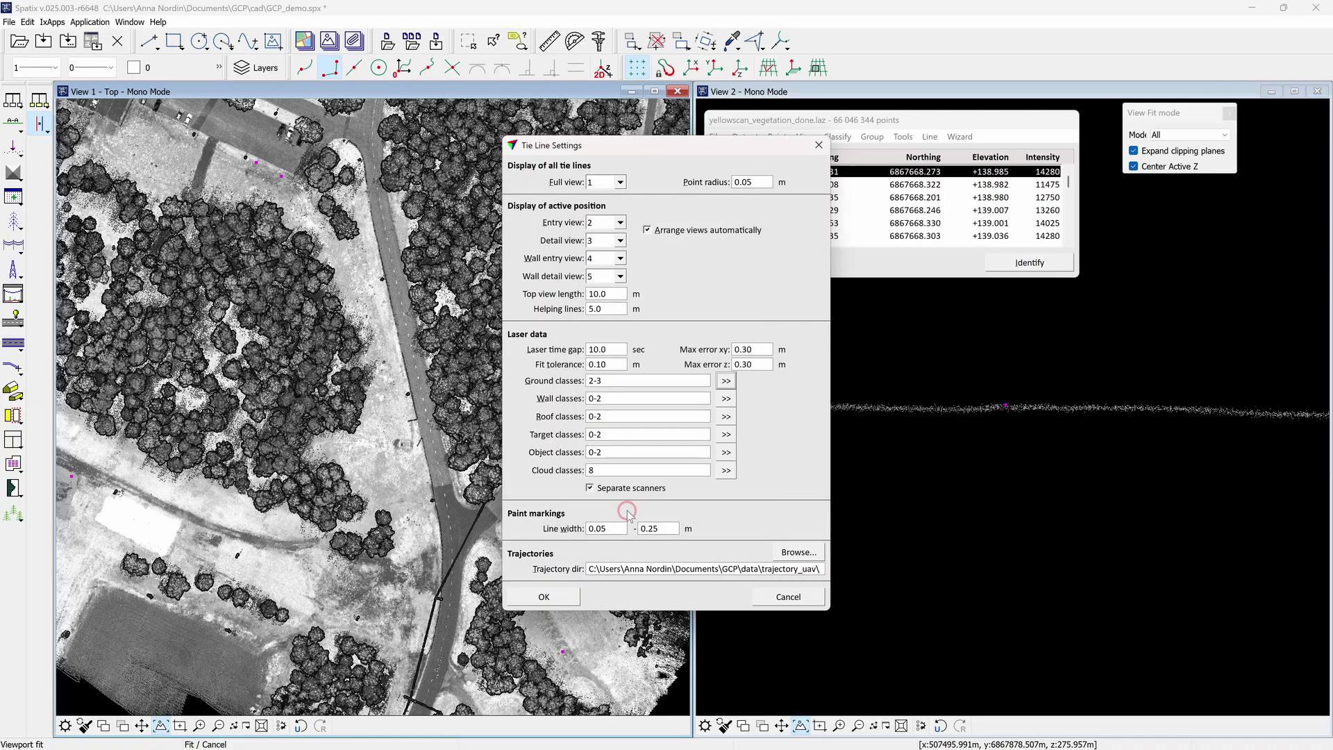
click(547, 595)
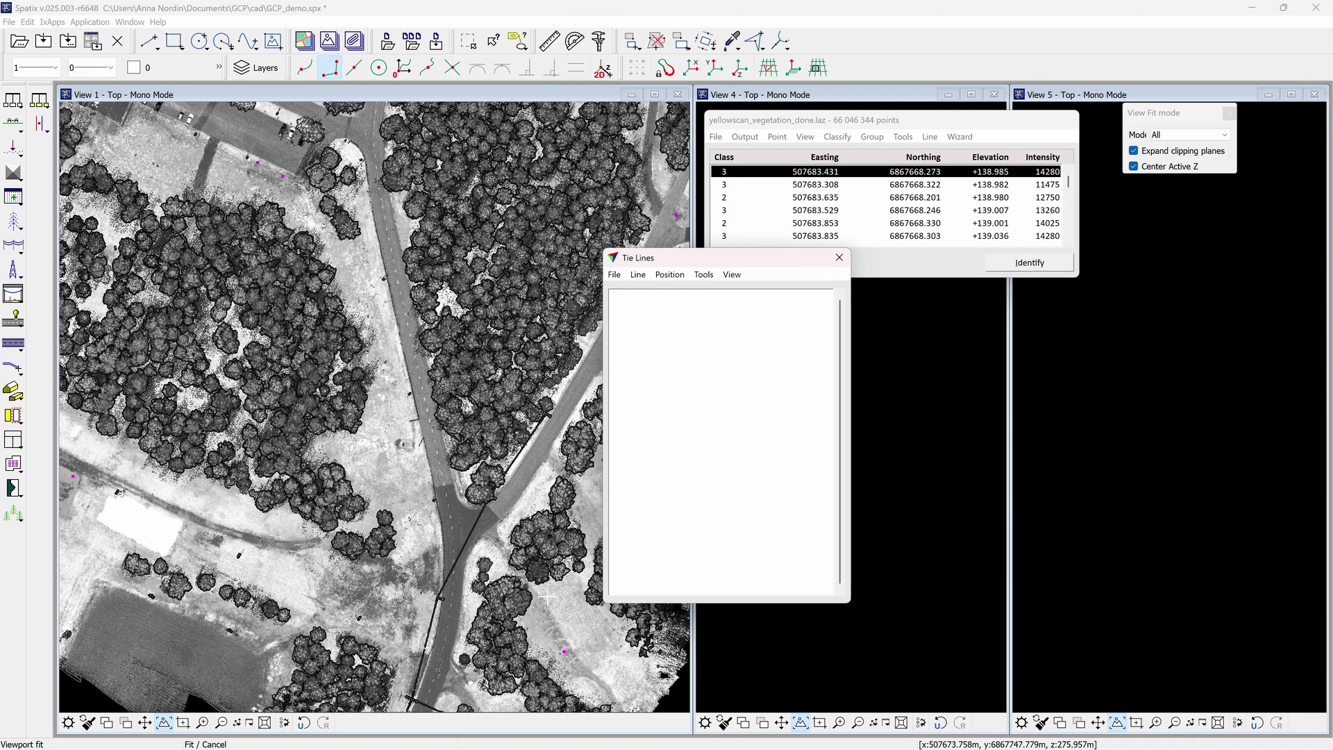
Step: Fit View 1 to the whole cloud and box-select the five magenta control point markers
click(614, 275)
mouse_move(651, 445)
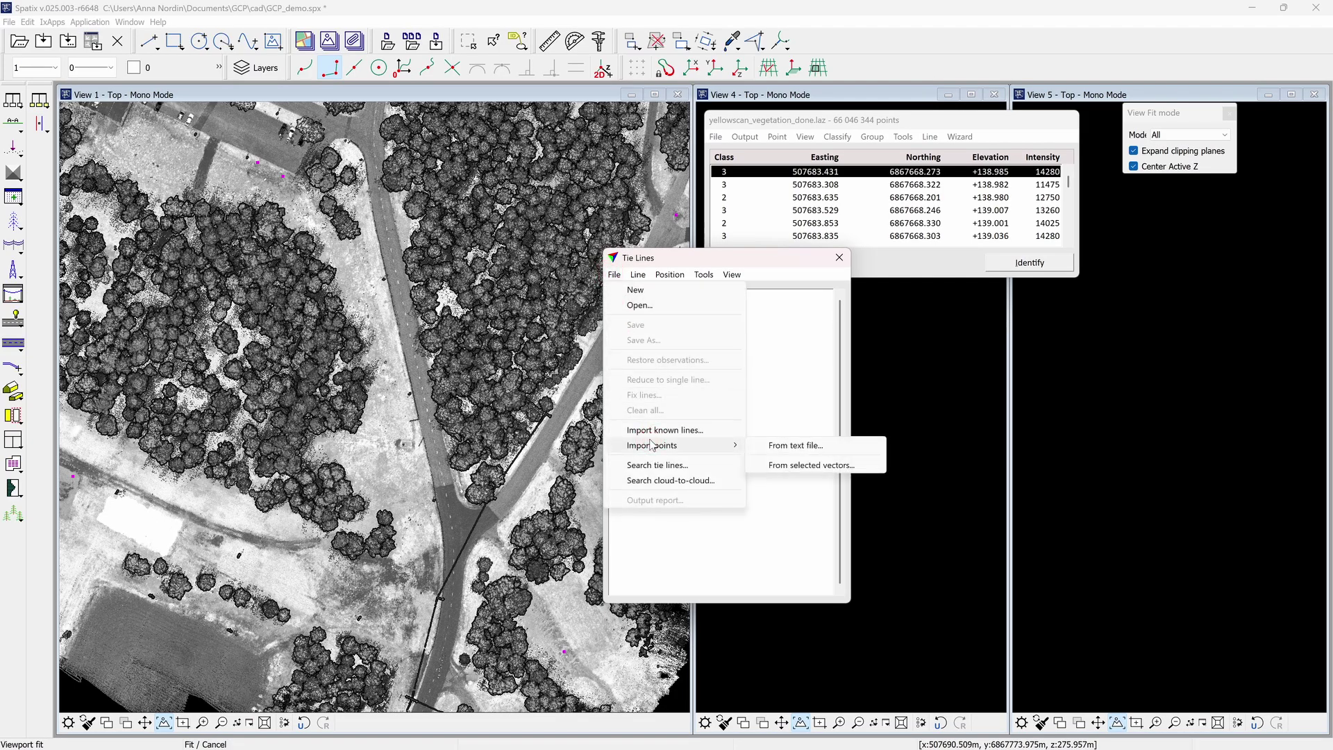
click(811, 465)
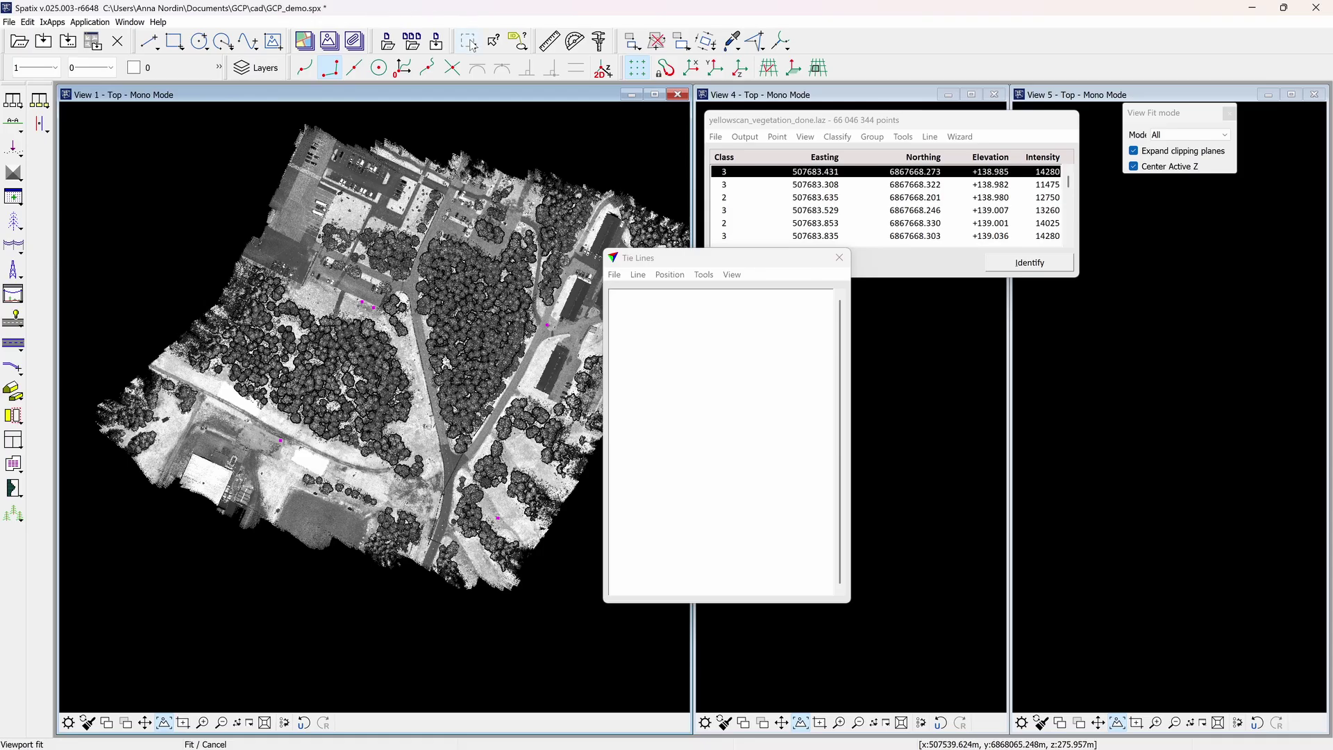
click(470, 43)
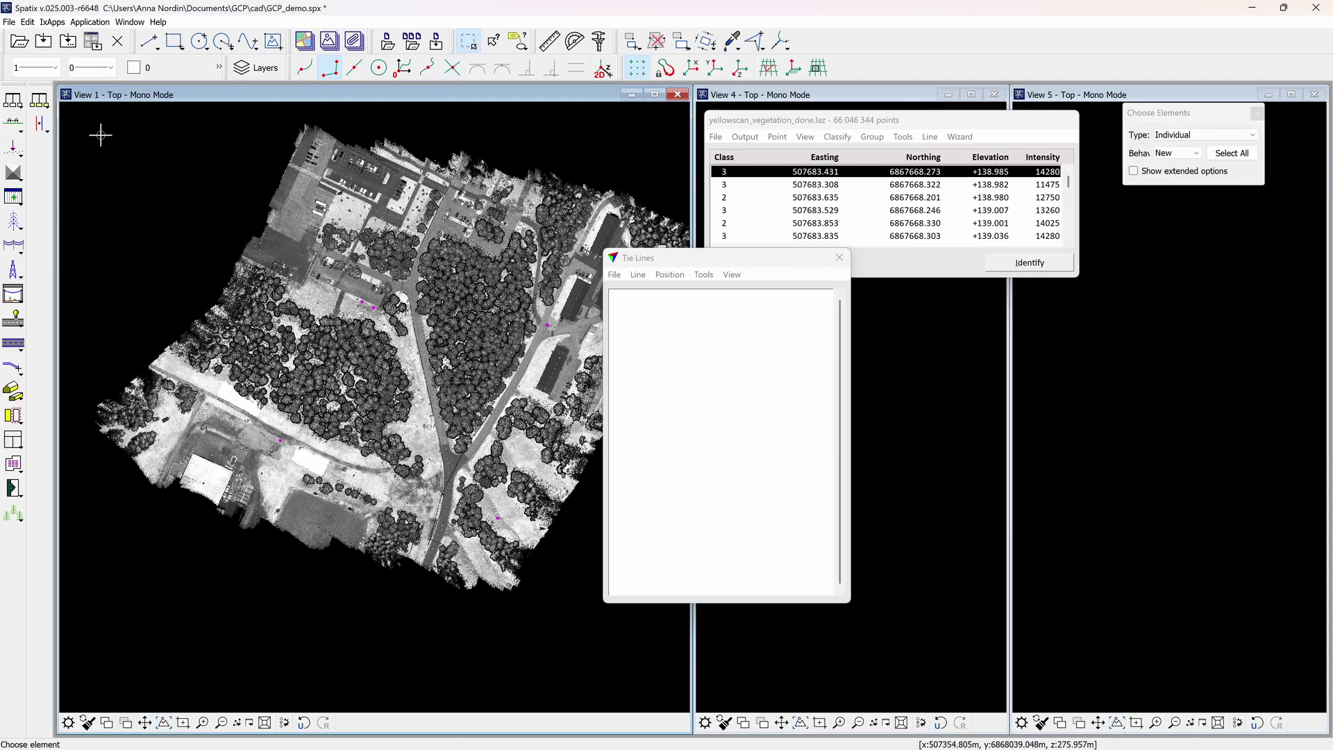
drag(95, 115, 646, 626)
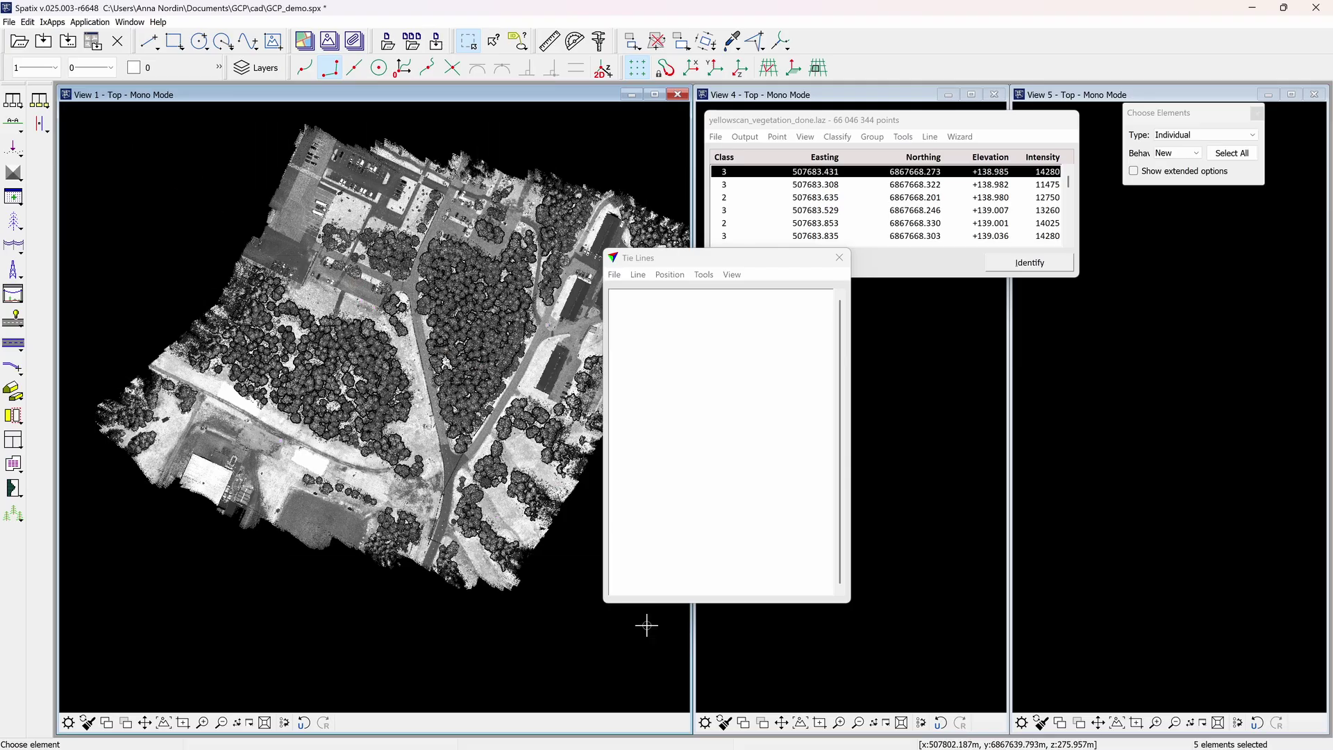
click(615, 275)
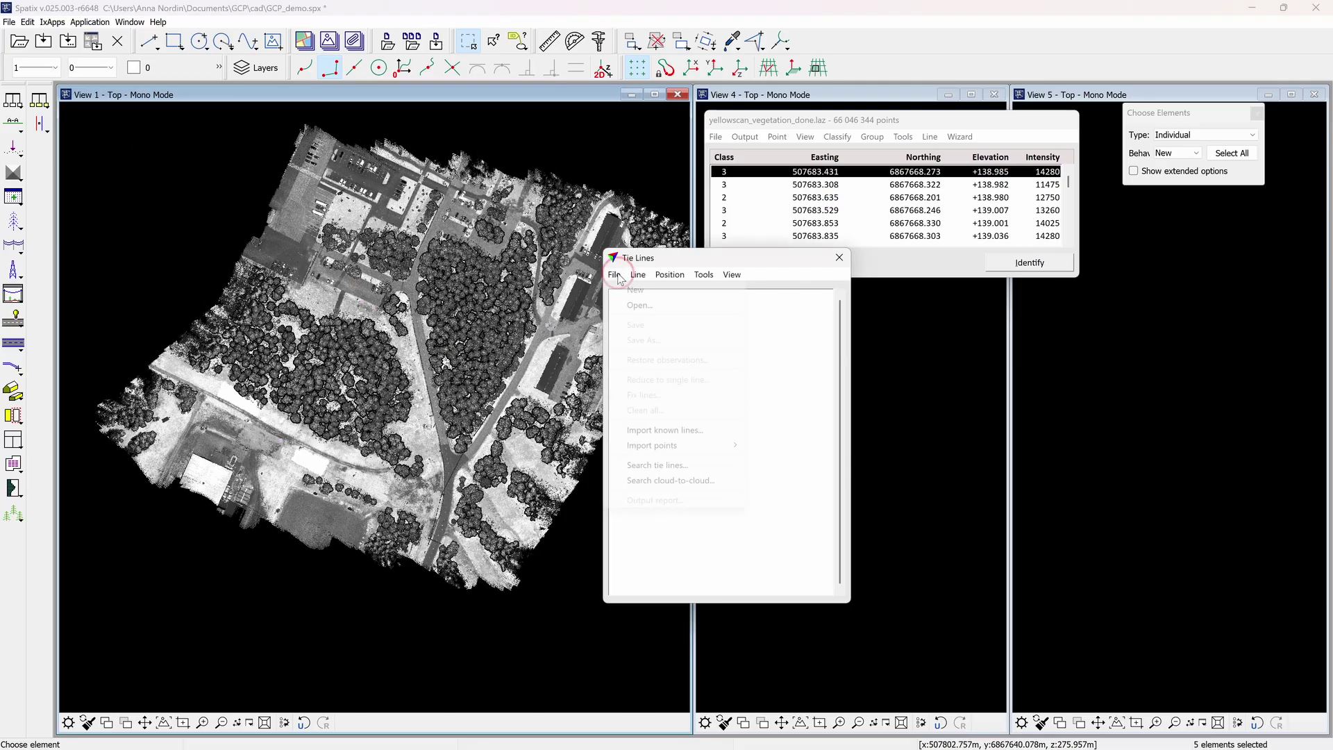
Step: Import the selected markers as Known xyz points: 50 cm x 50 cm marker, Free rotation, min contrast 1000
mouse_move(666, 445)
click(782, 468)
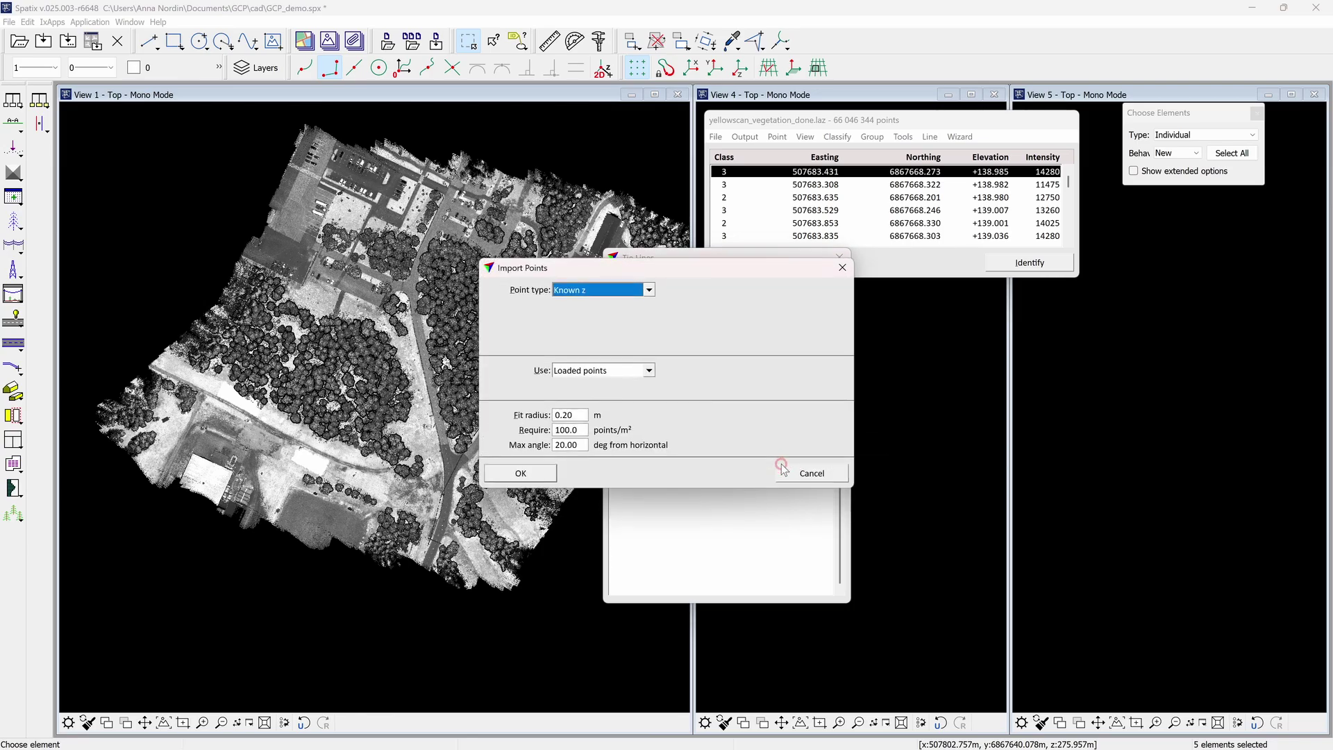
click(649, 290)
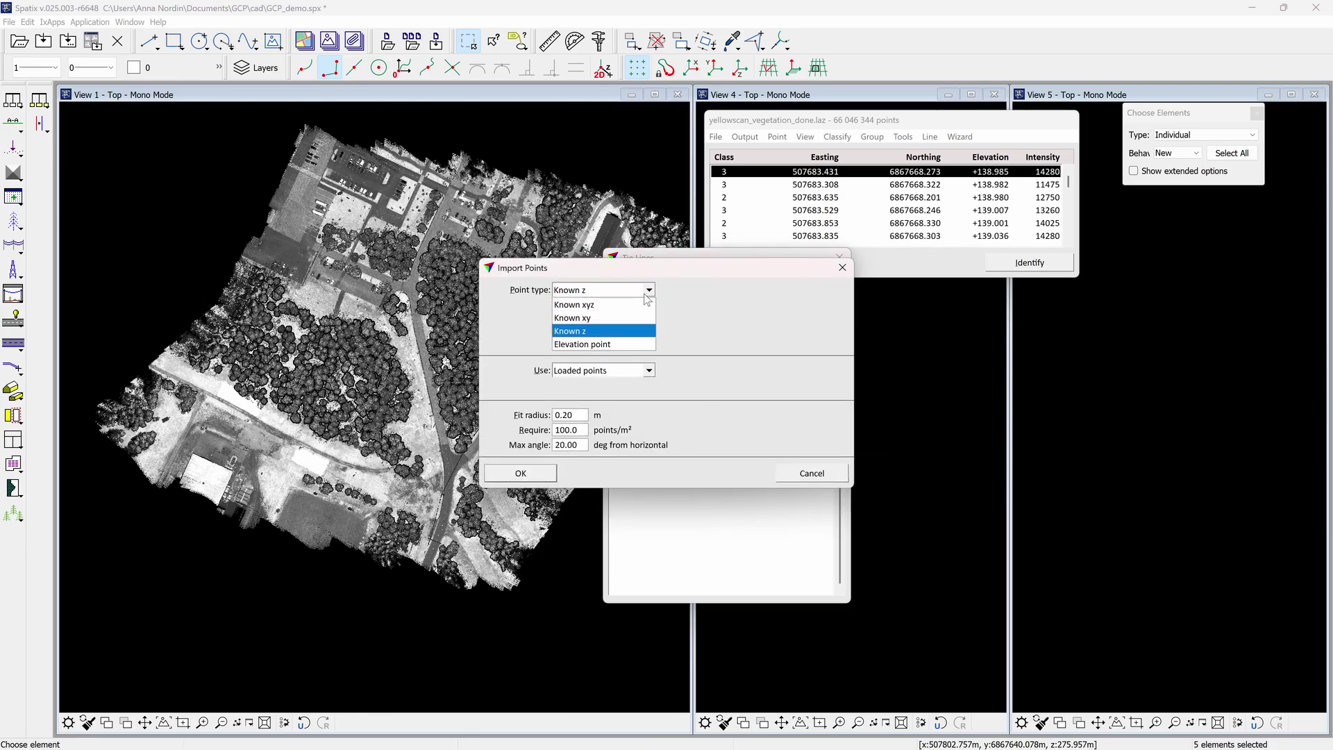
click(635, 302)
click(640, 308)
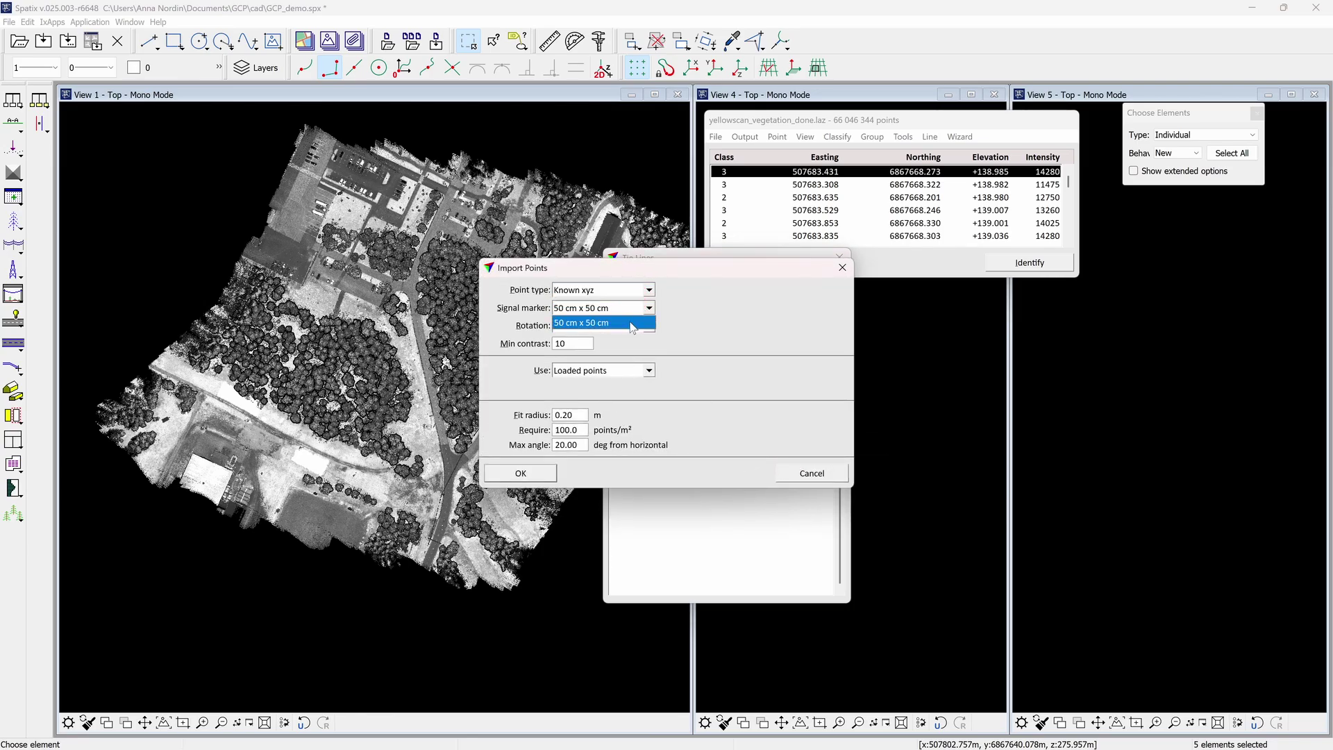
click(630, 323)
click(628, 325)
click(629, 341)
click(570, 344)
text(10)
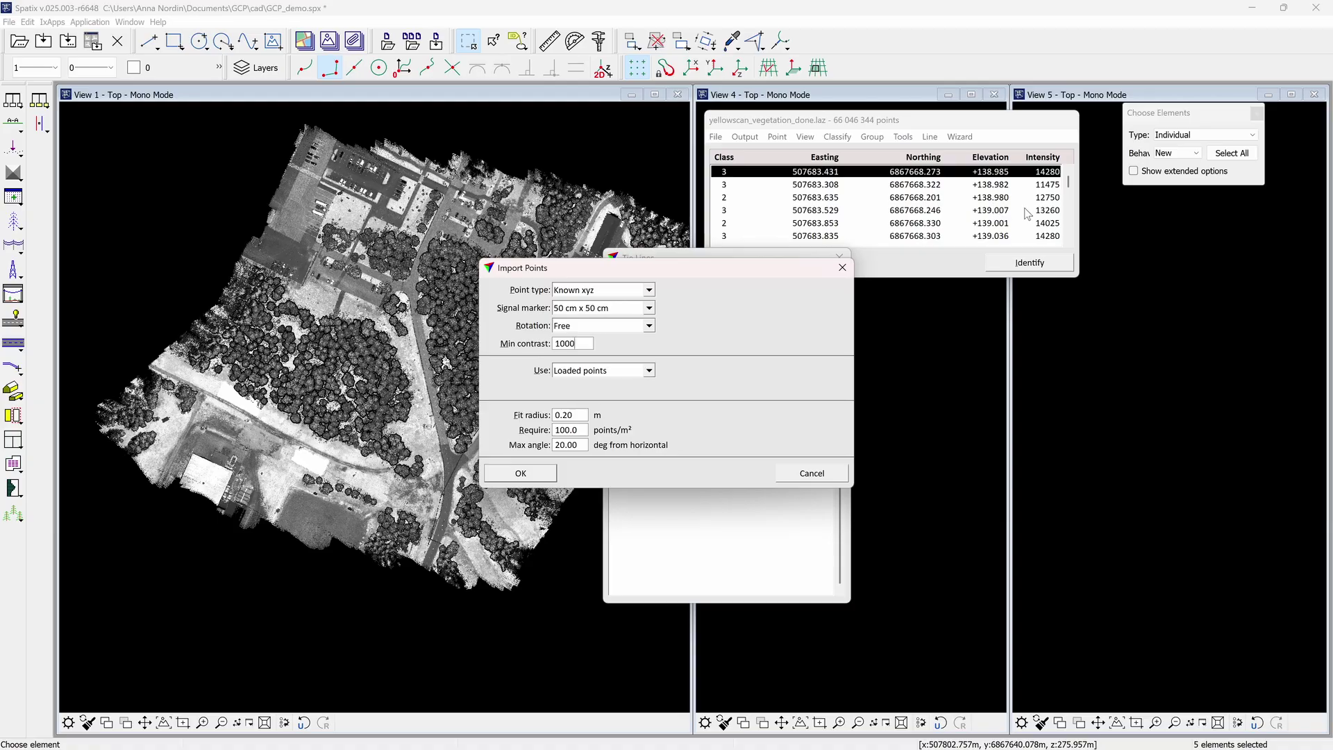
click(546, 472)
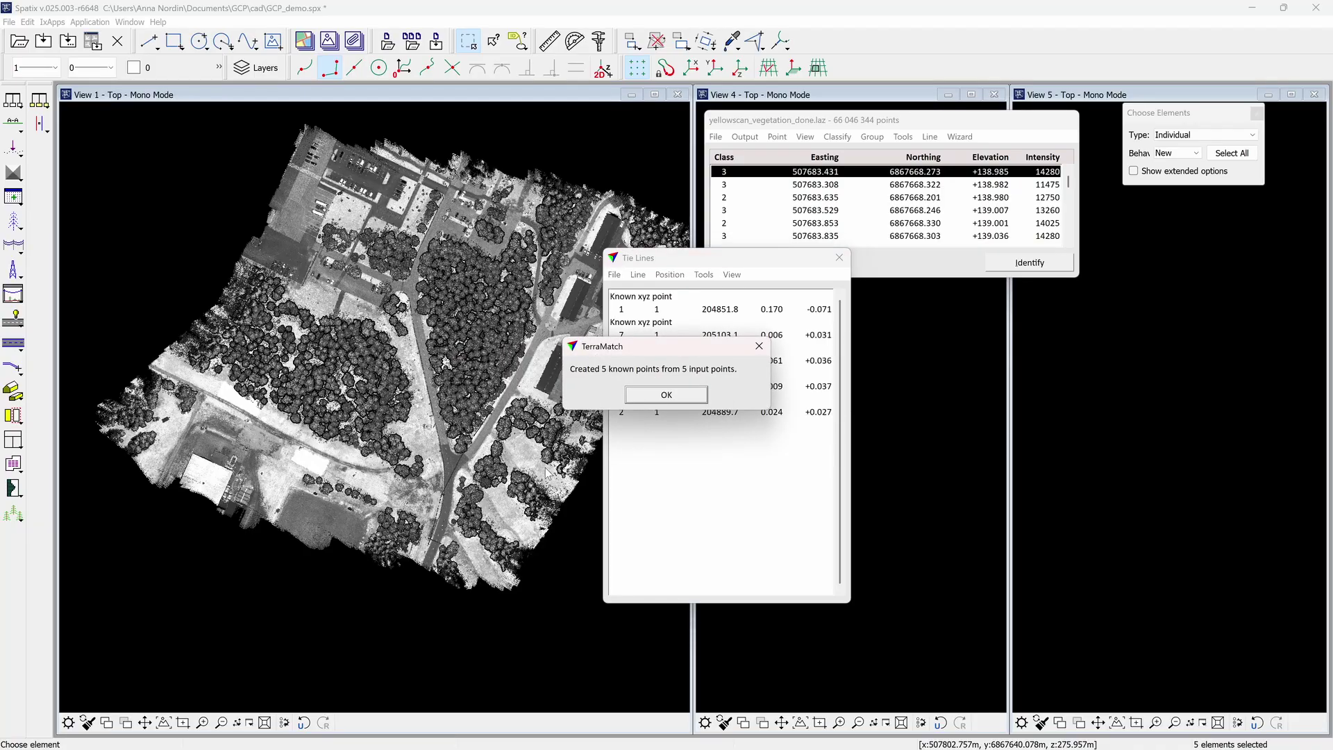
click(694, 392)
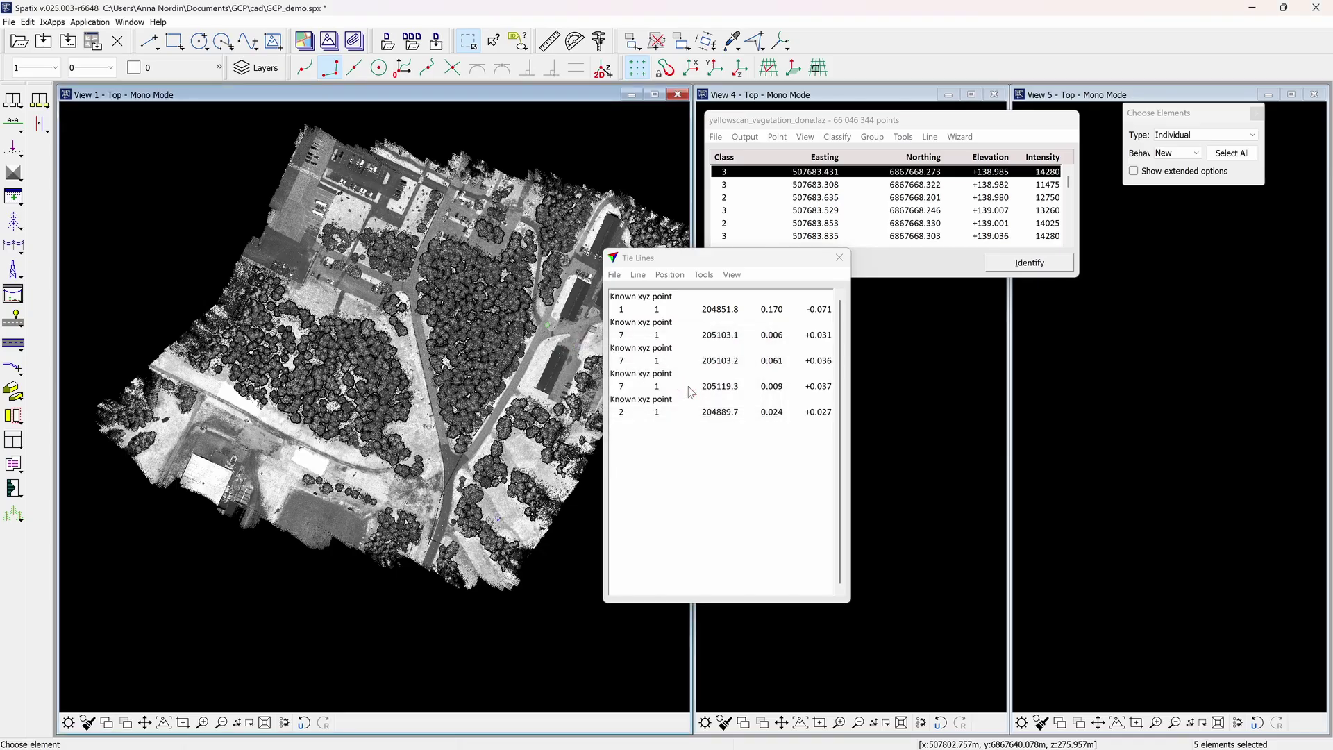
Step: Centre the views on the first known xyz point and choose which columns the Tie Lines list shows
click(680, 310)
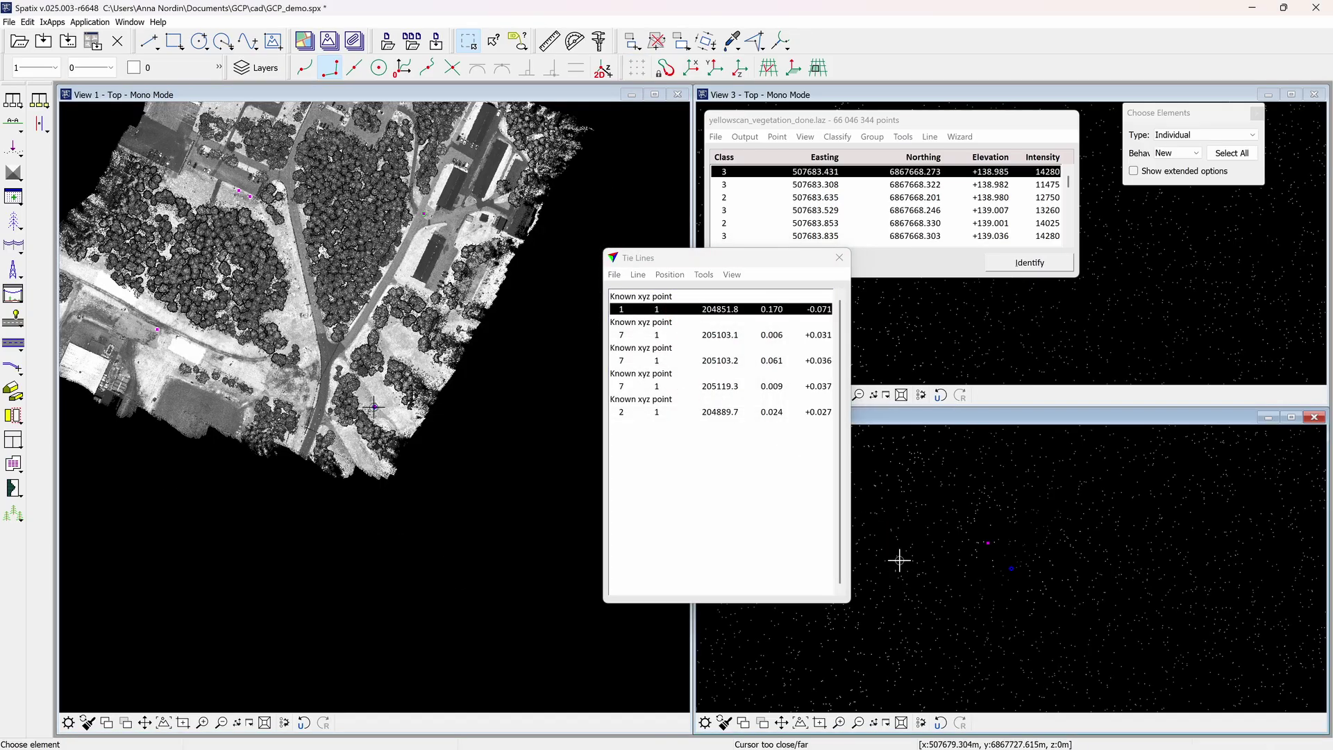
click(731, 275)
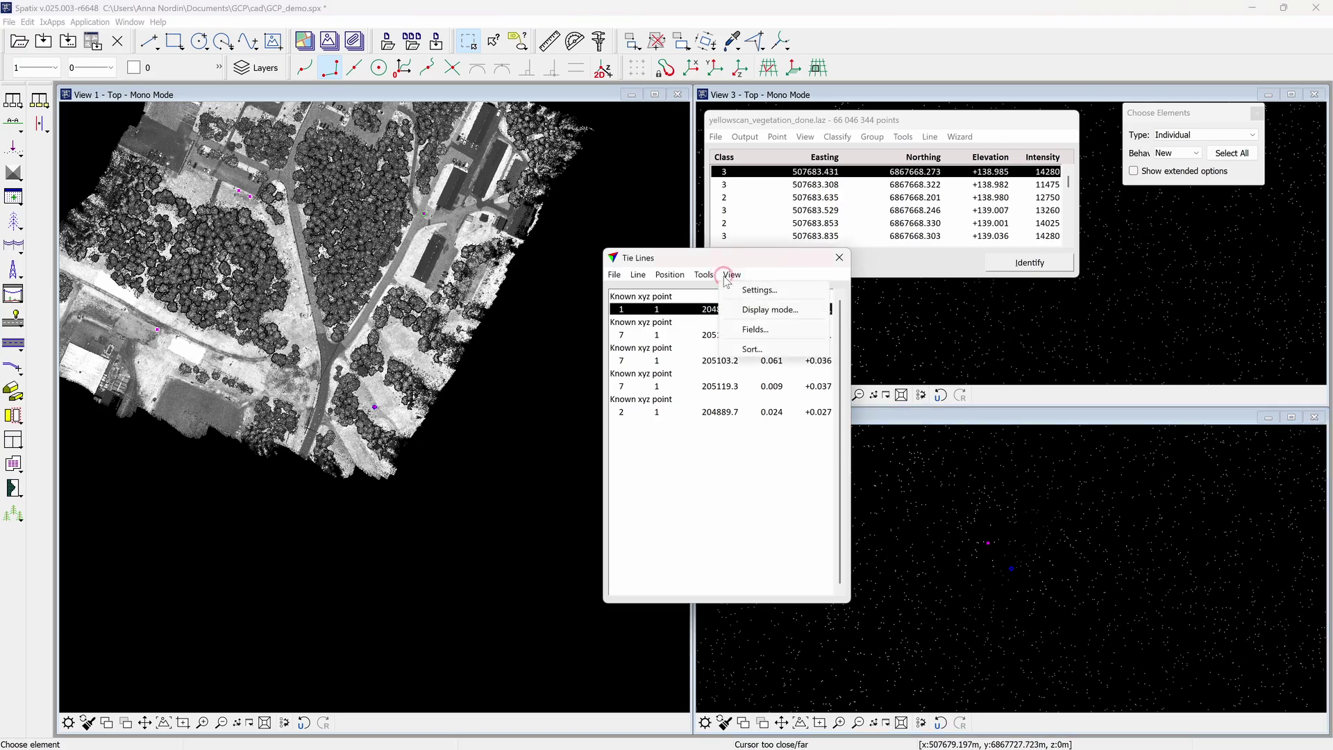
click(755, 329)
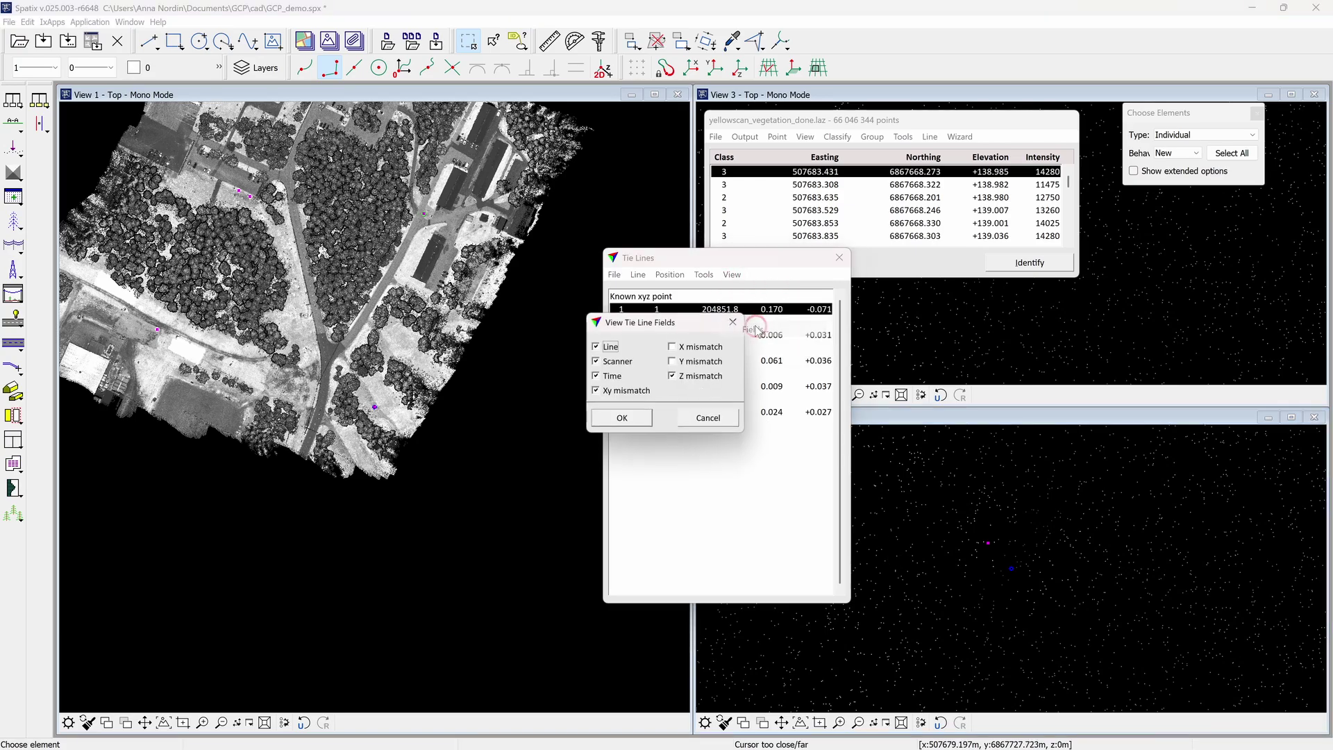
drag(641, 326, 647, 370)
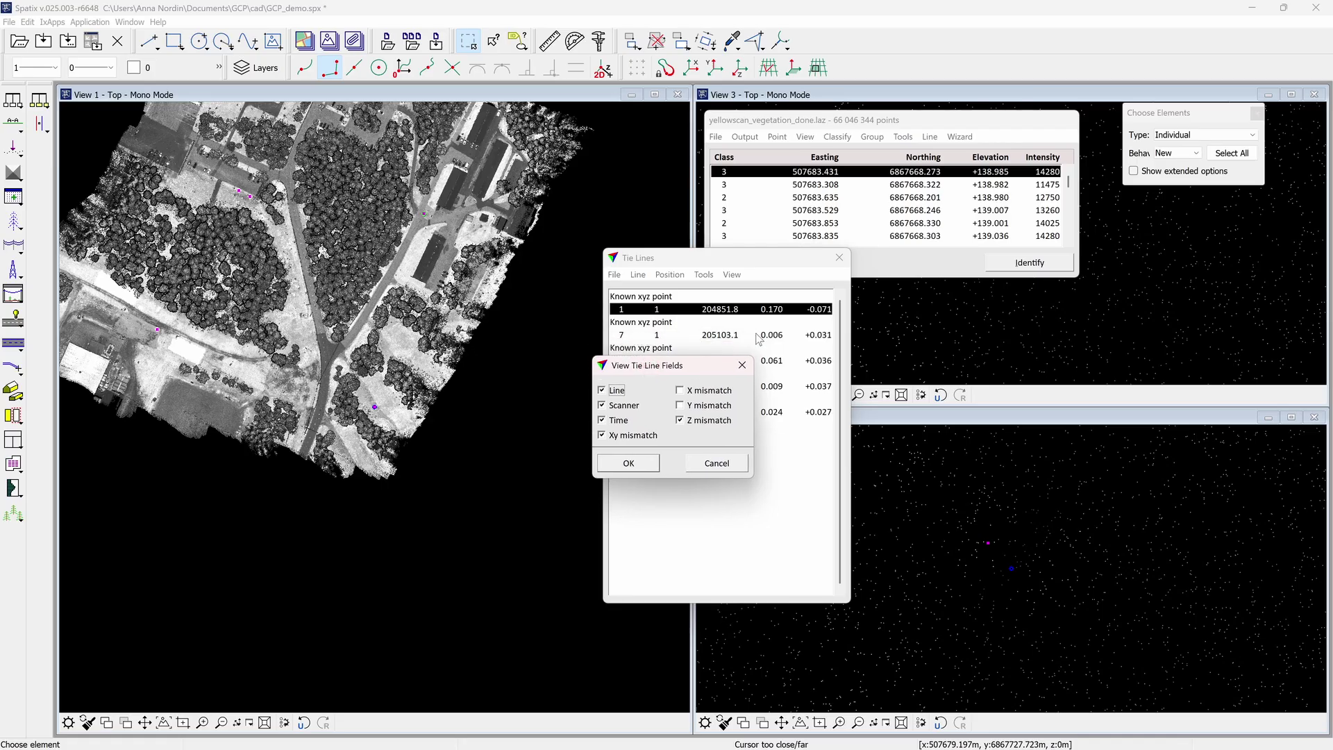
click(628, 463)
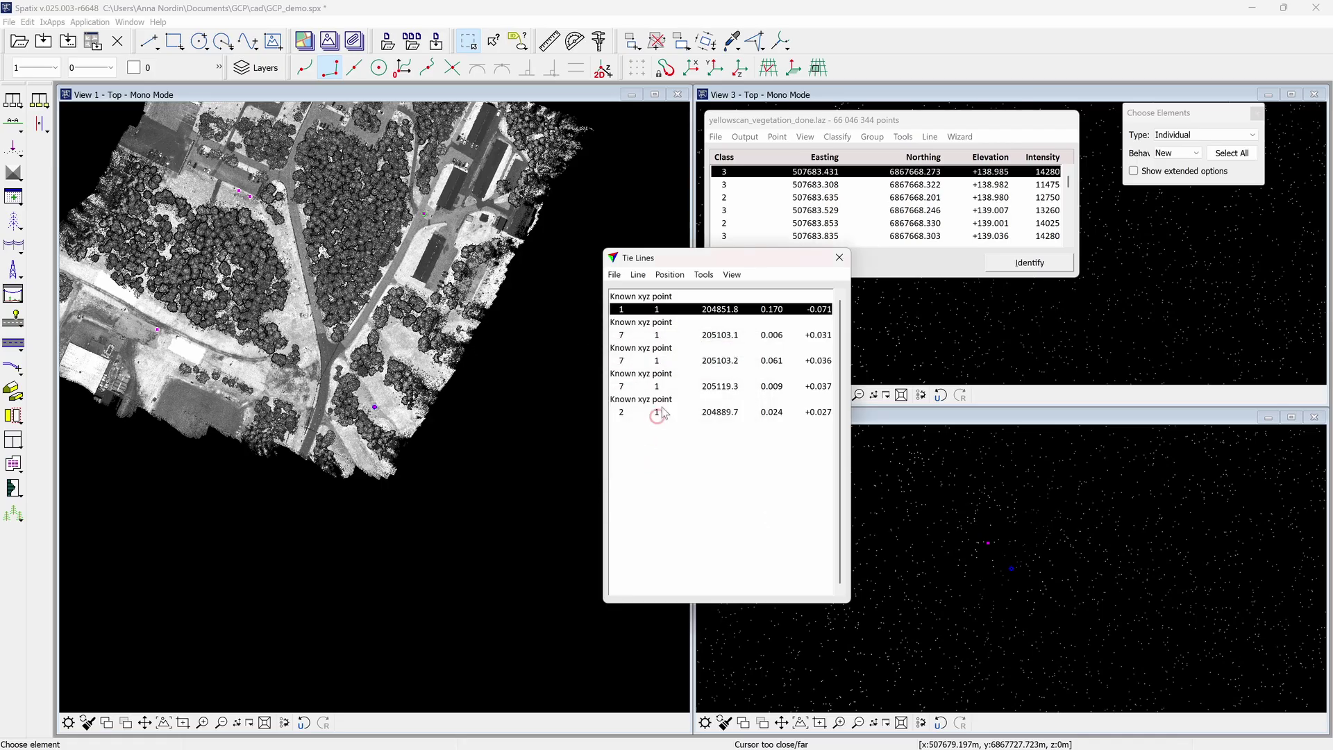
click(734, 275)
Step: Colour the tie lines by Z mismatch in the tie line display mode
click(739, 307)
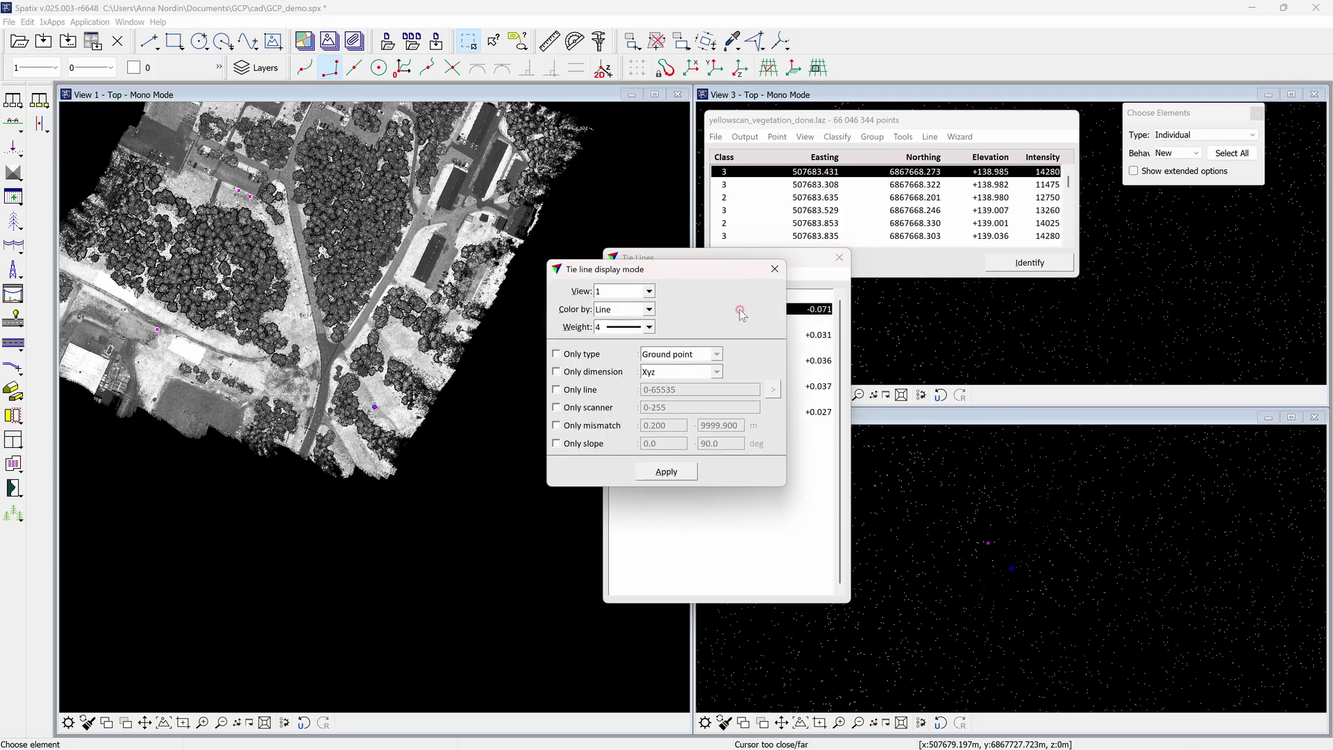
click(649, 309)
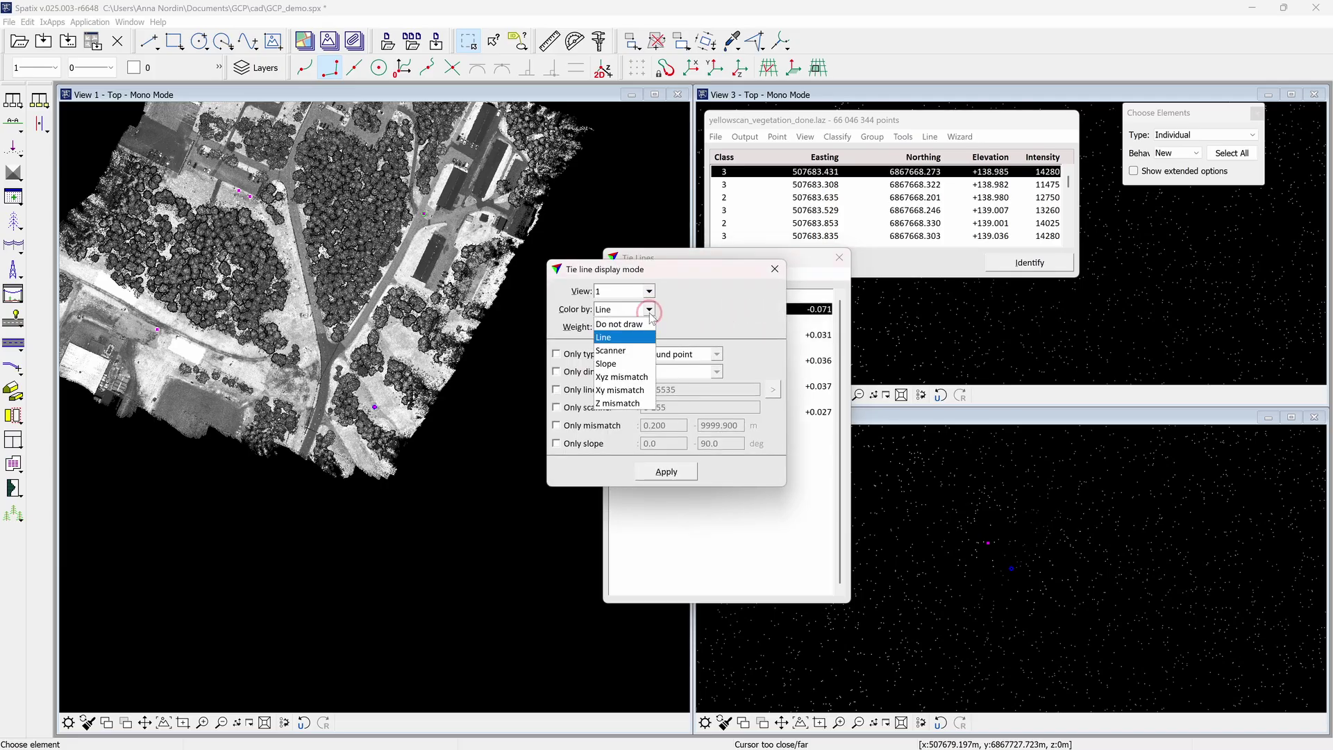
click(636, 403)
click(693, 308)
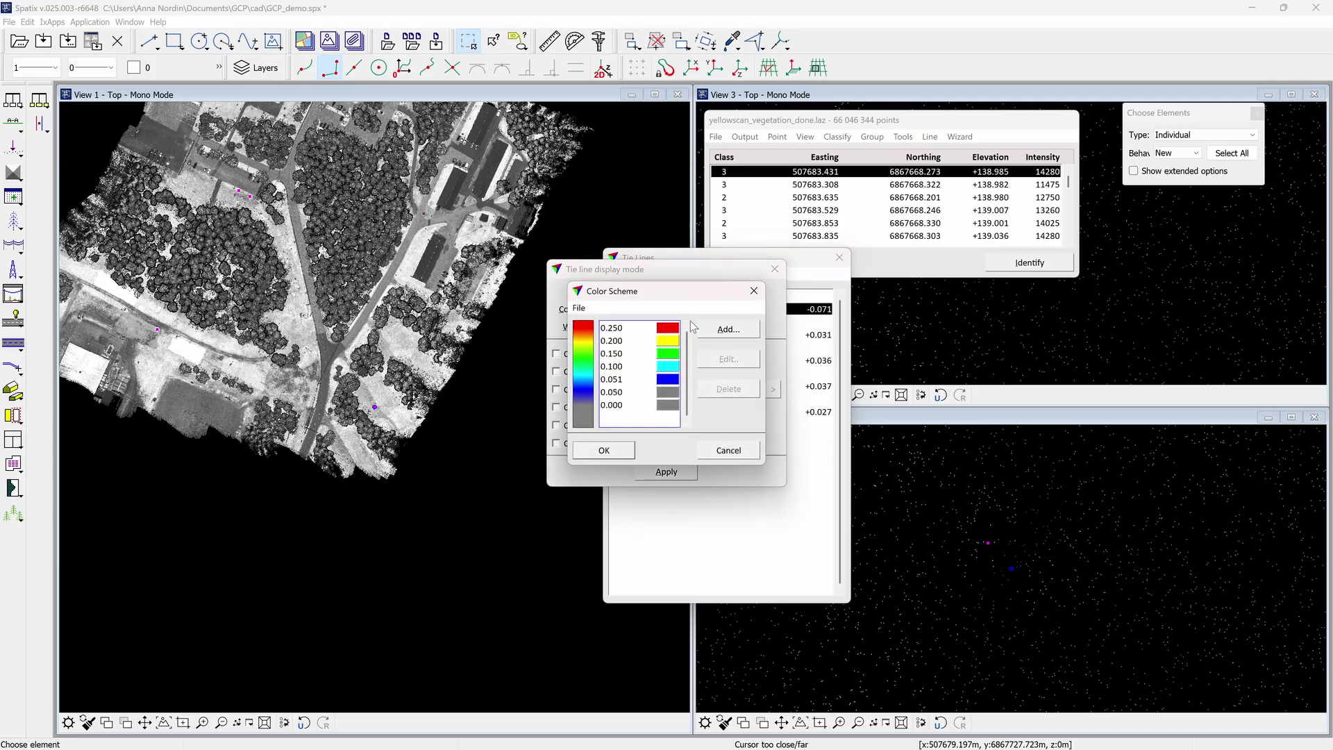
Step: Change the first colour scheme thresholds to 0.010, 0.020 and 0.025
double_click(614, 394)
text(0)
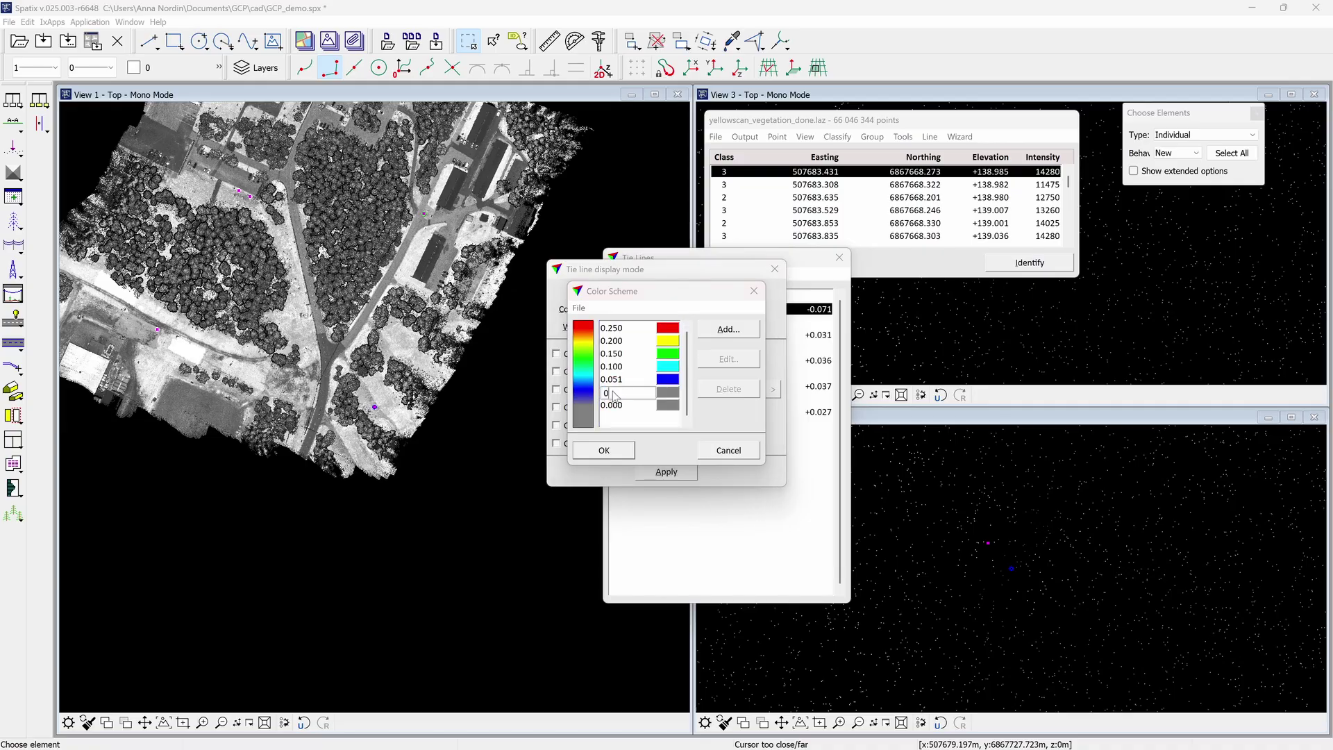
text(.01)
key(Return)
double_click(606, 380)
text(0)
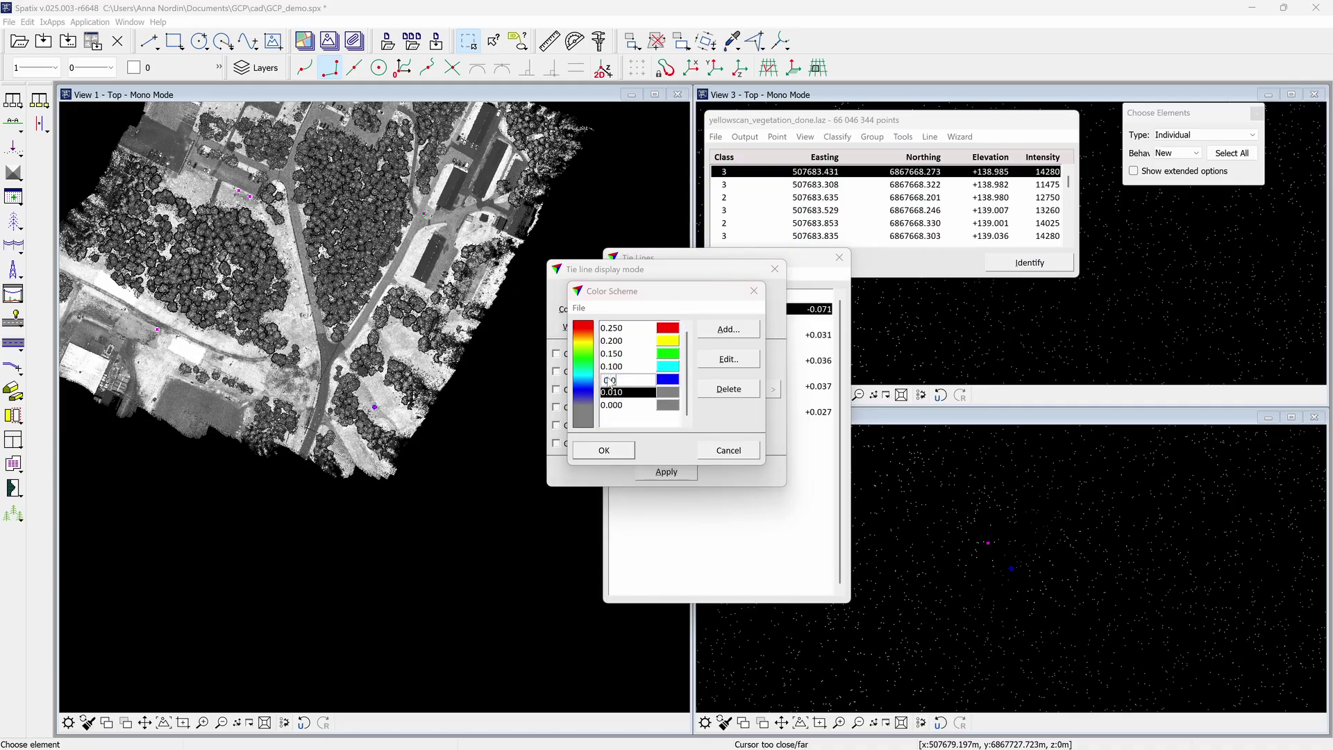
text(.02)
key(Return)
double_click(619, 368)
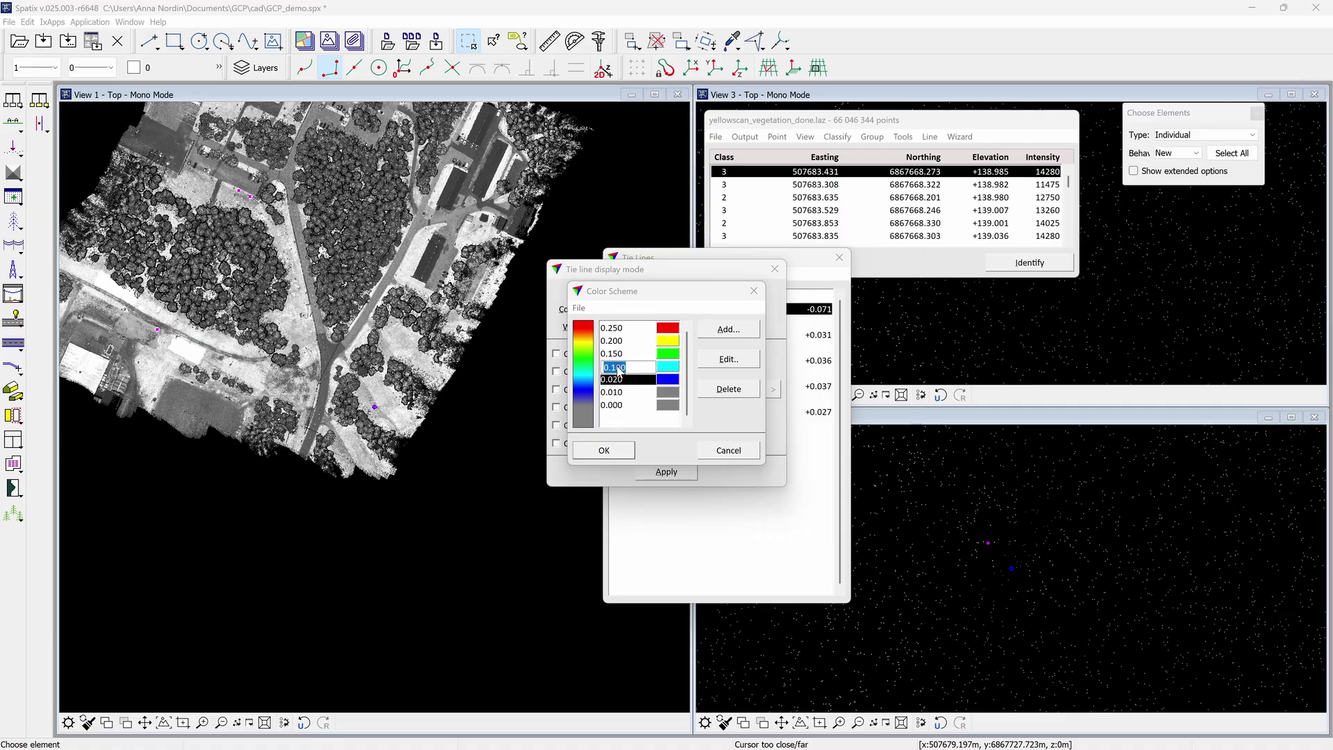
text(0.025)
key(Return)
Step: Change the remaining thresholds to 0.030, 0.035 and 0.040
double_click(609, 354)
text(0)
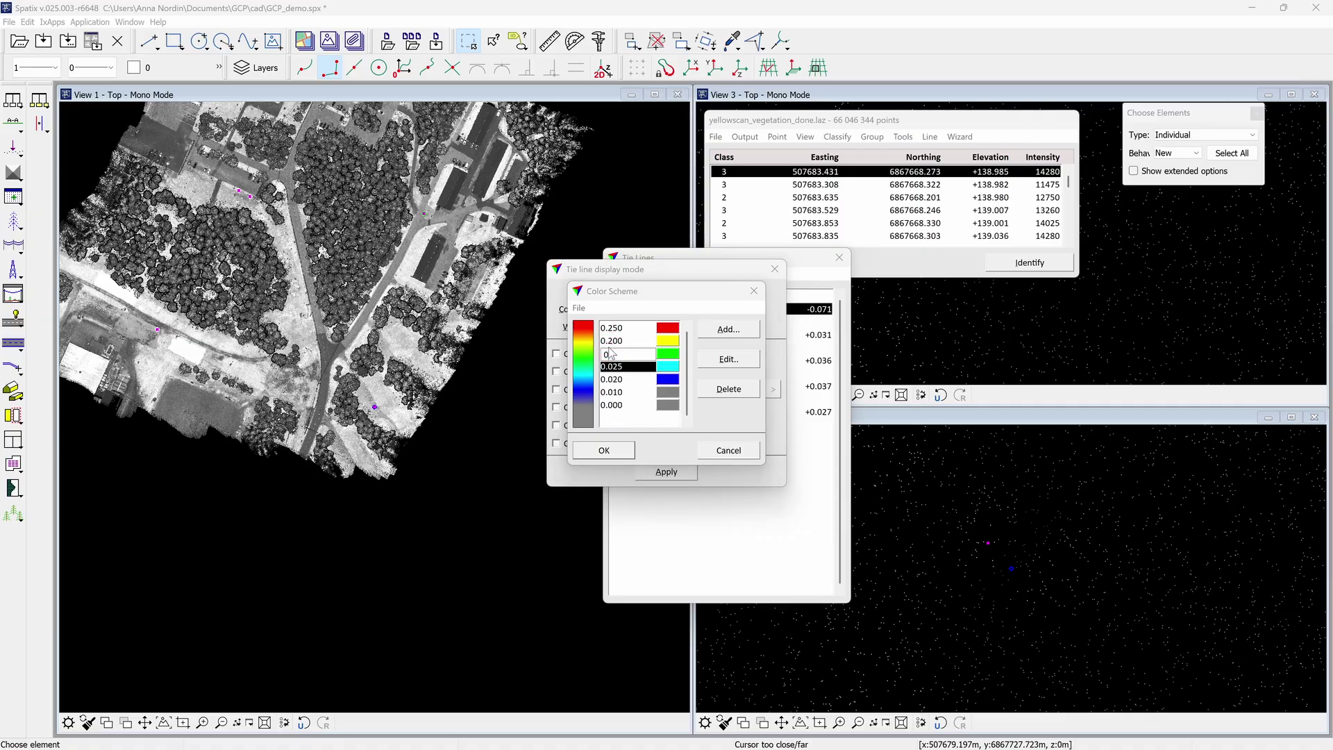
key(Return)
double_click(611, 341)
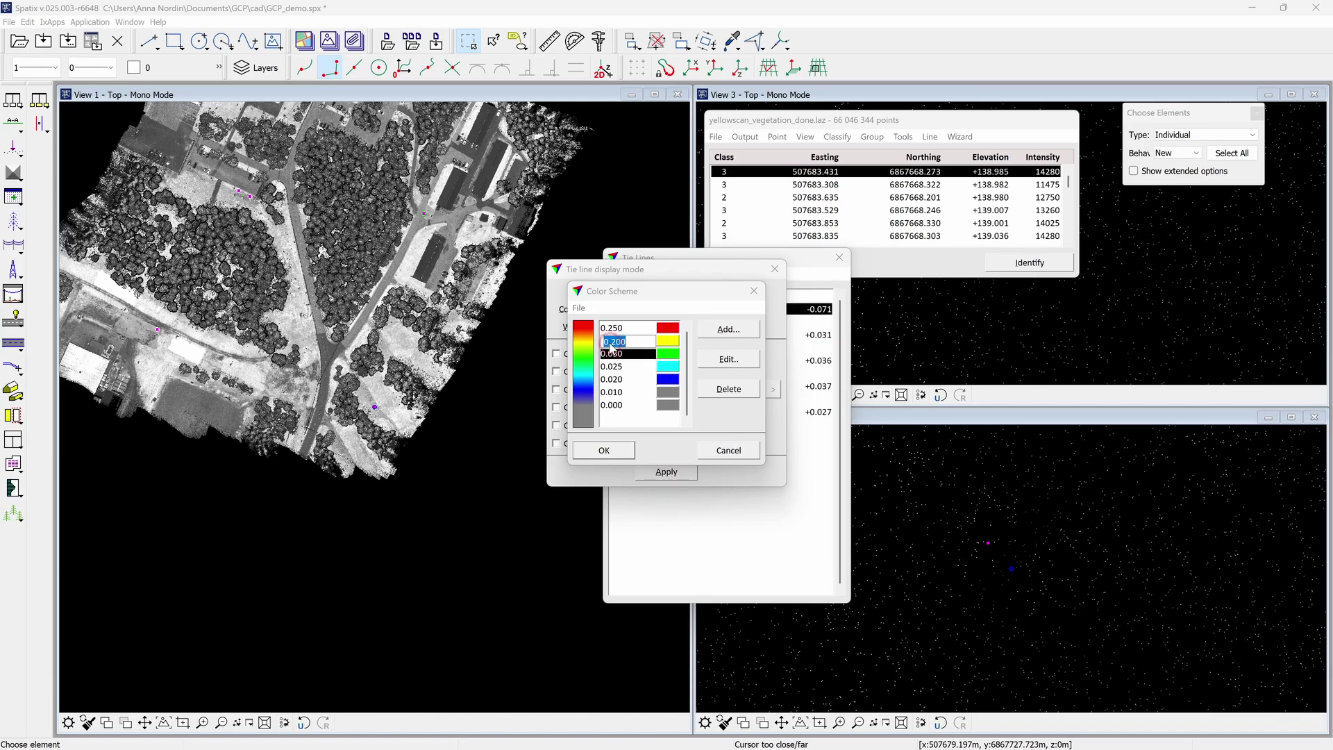
text(0.035)
key(Return)
double_click(615, 329)
text(0)
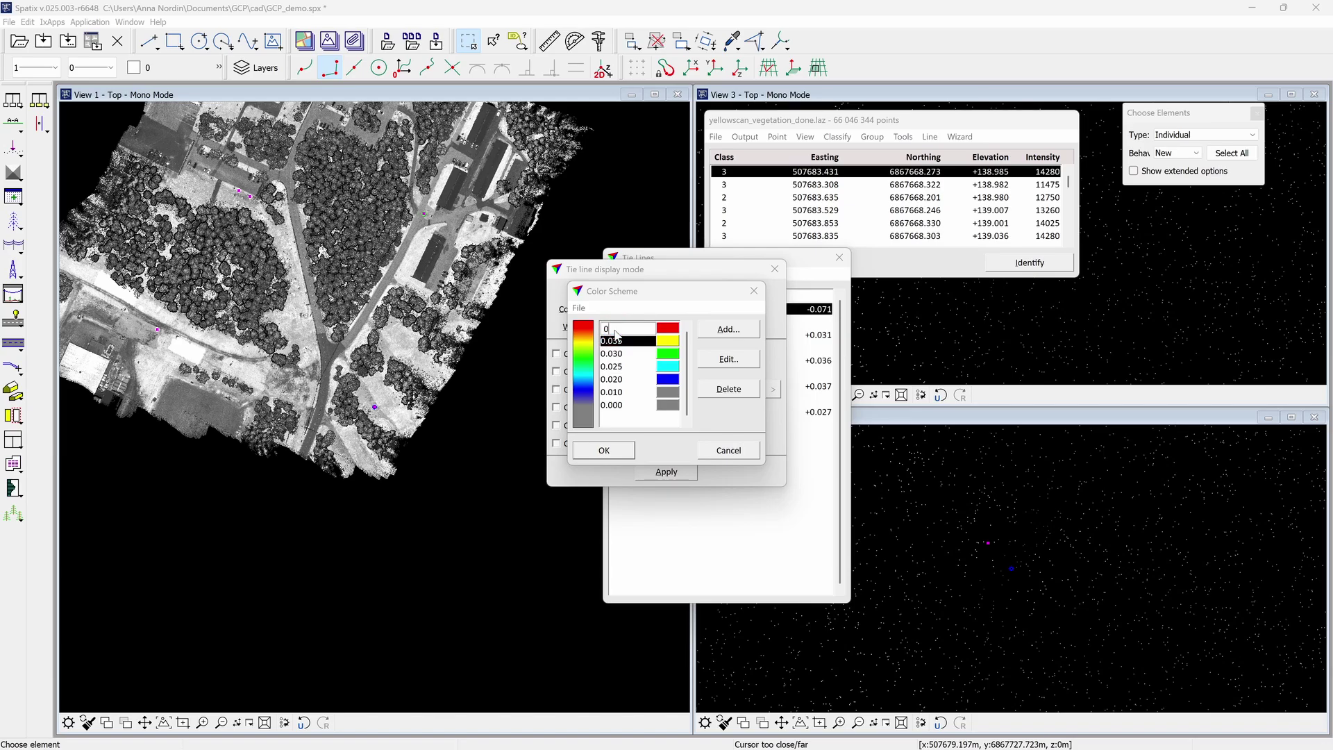
Step: Accept the 0.000–0.040 colour scheme and apply it to the tie line display
click(579, 308)
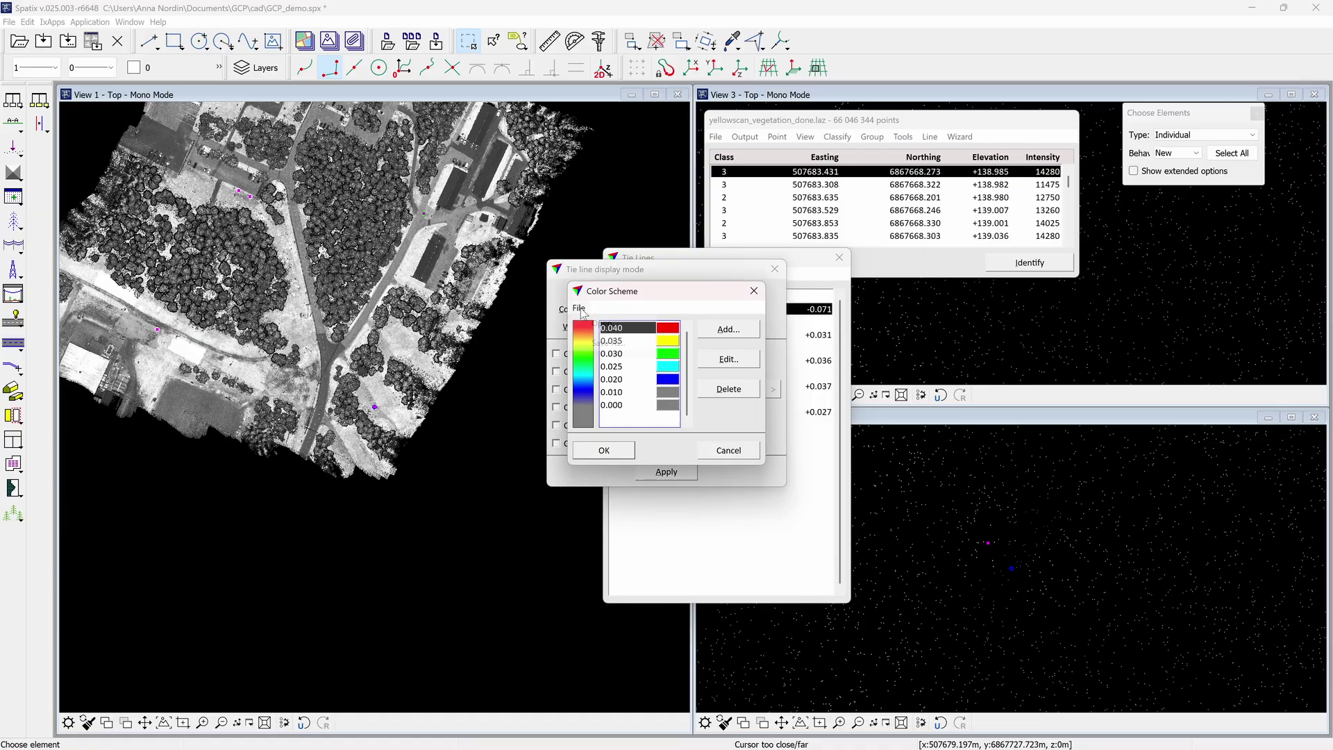
click(599, 432)
click(603, 451)
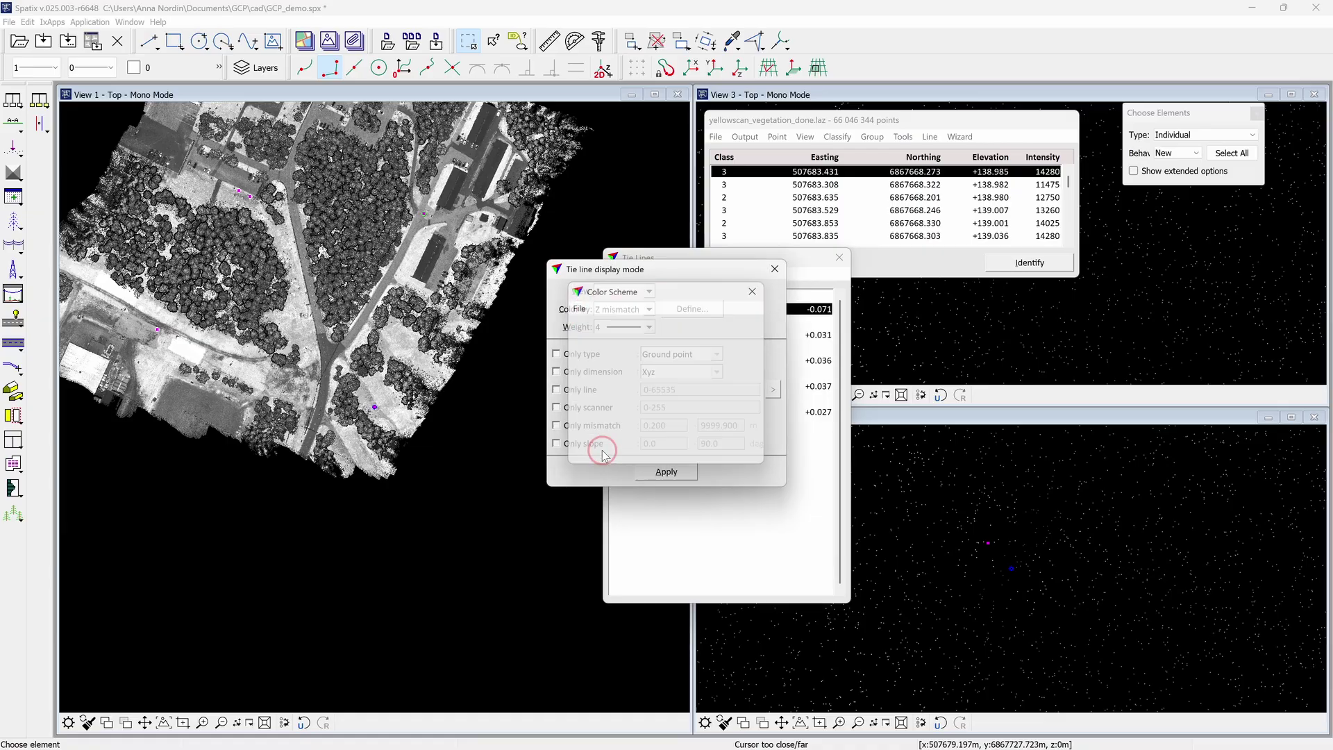
click(666, 472)
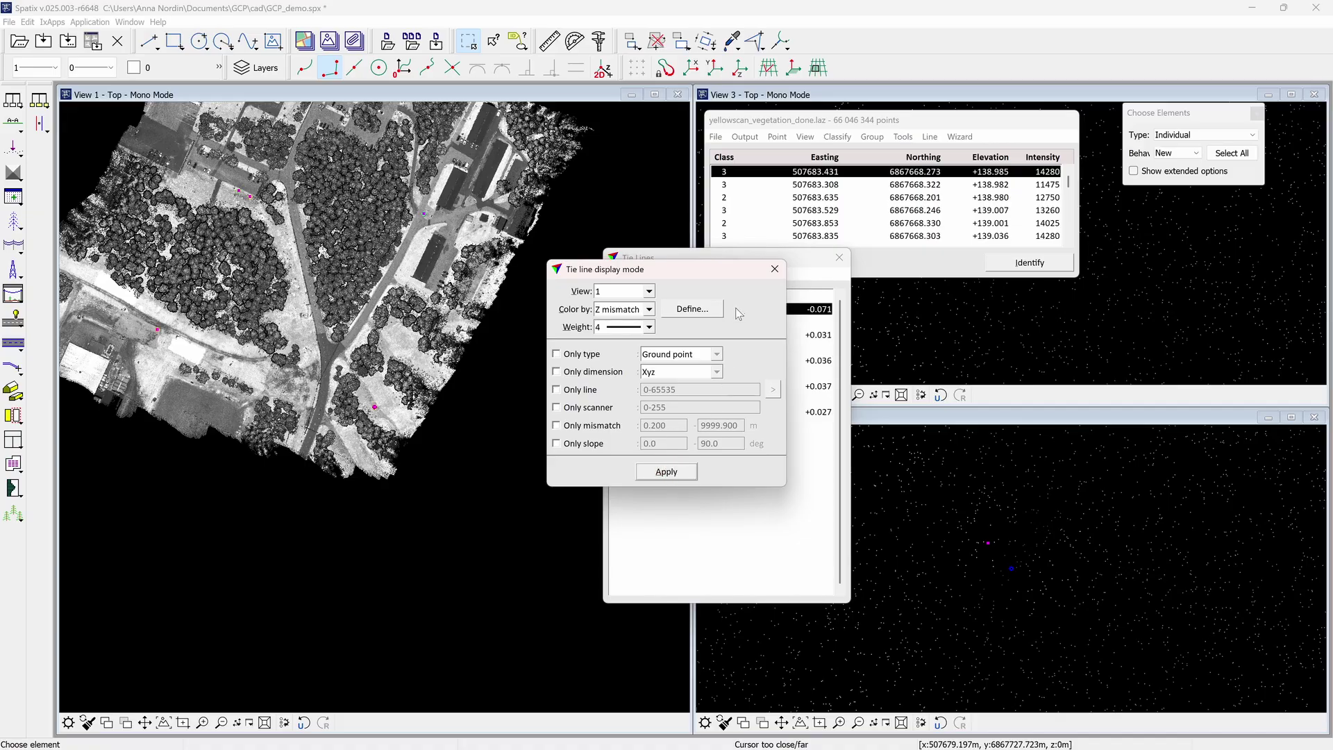
Step: Zoom View 1 and centre the views on the second, third and fifth control points
click(774, 269)
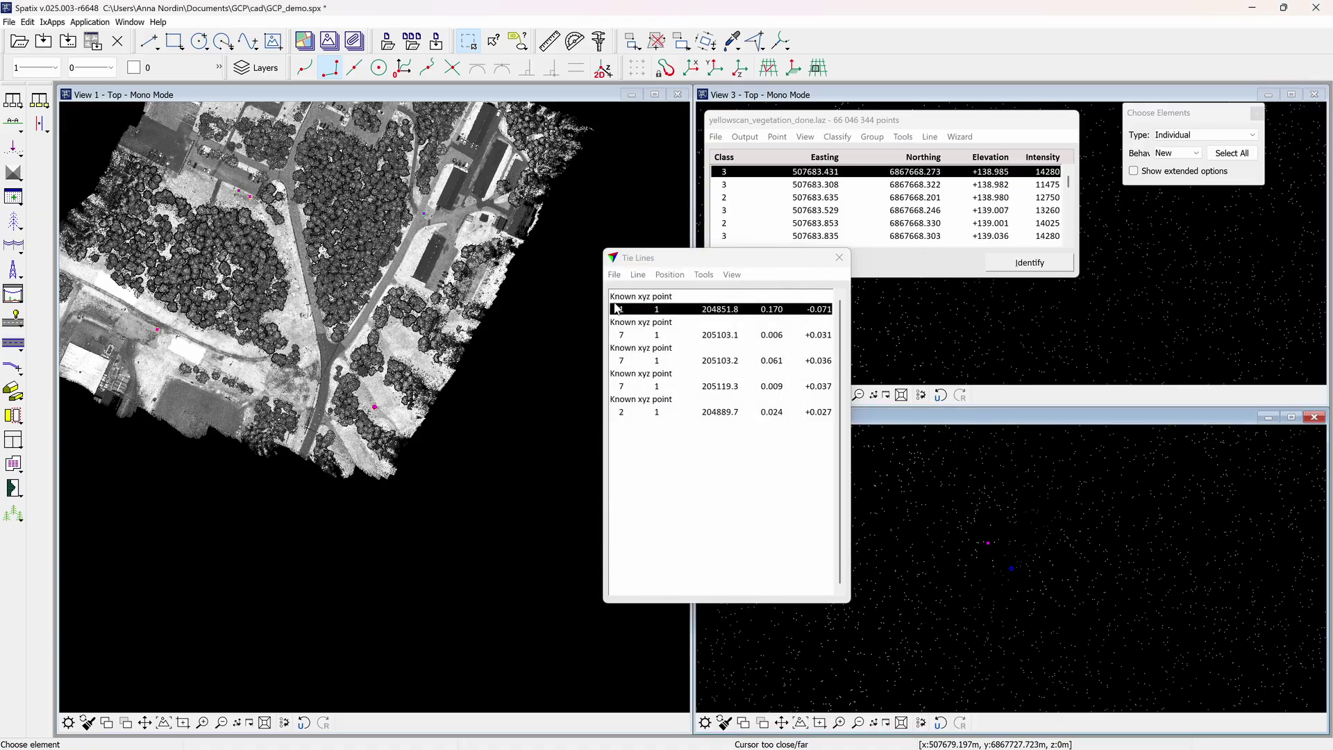
scroll(426, 215, up, 3)
scroll(426, 216, up, 5)
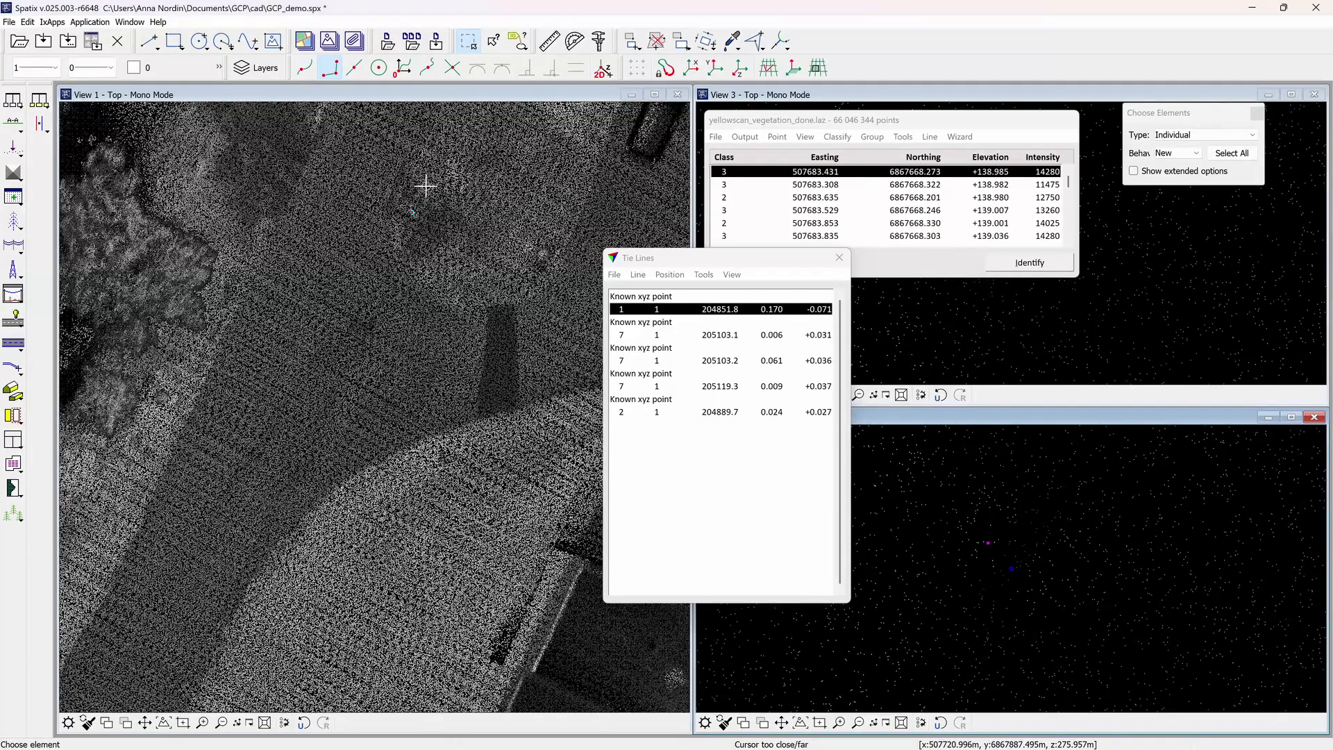
scroll(426, 186, up, 2)
click(640, 336)
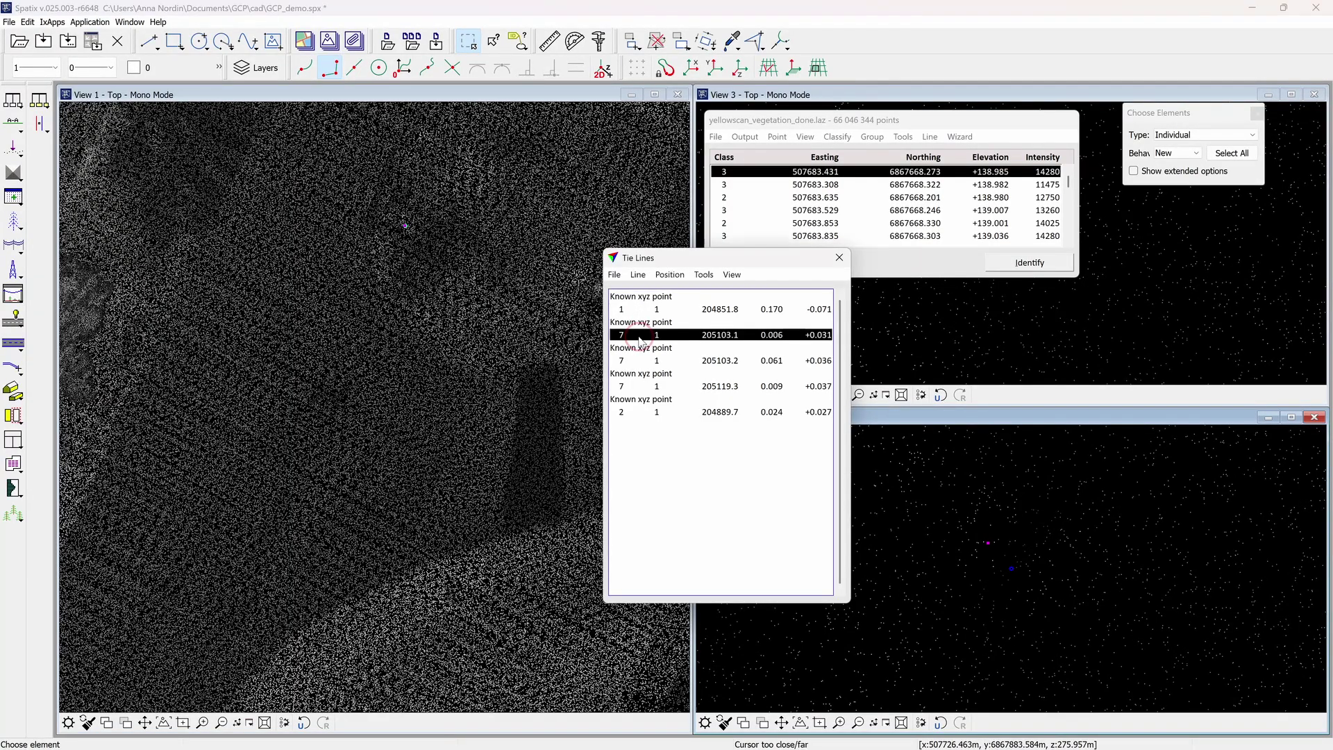
click(654, 362)
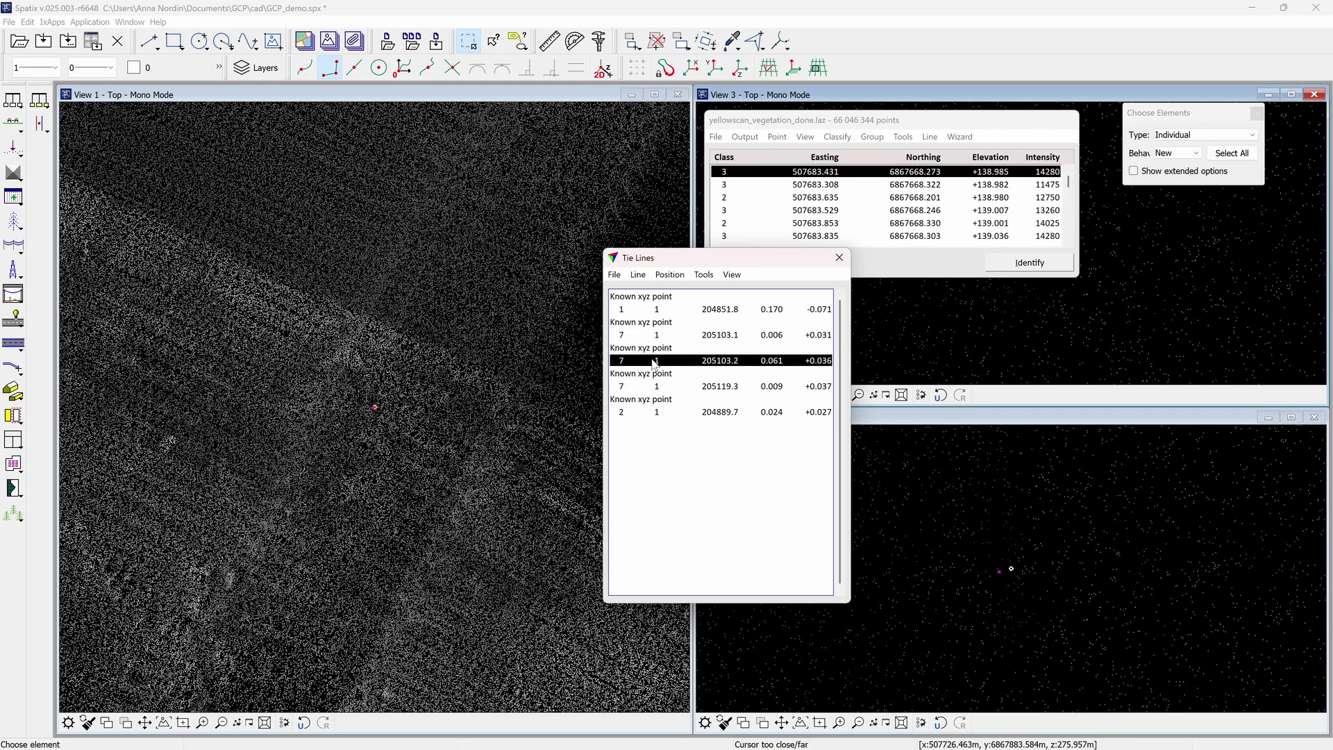
click(669, 413)
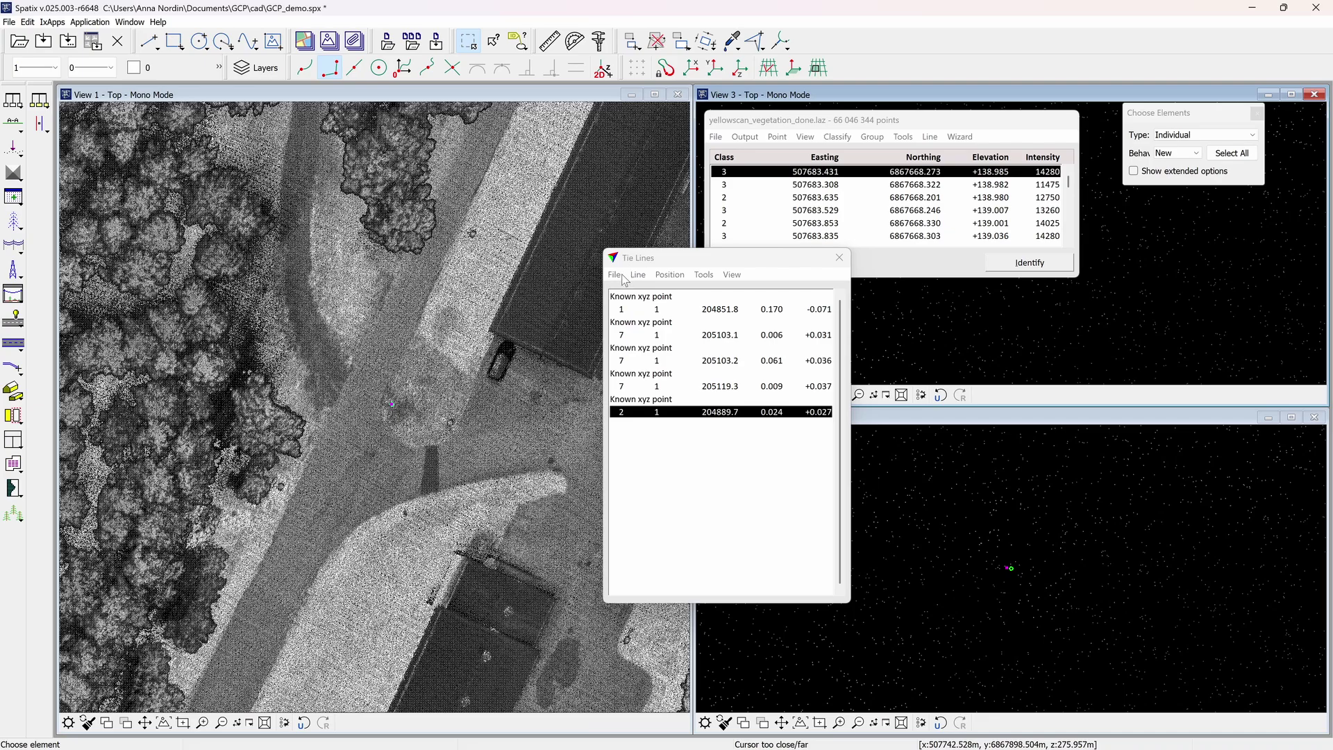
click(616, 275)
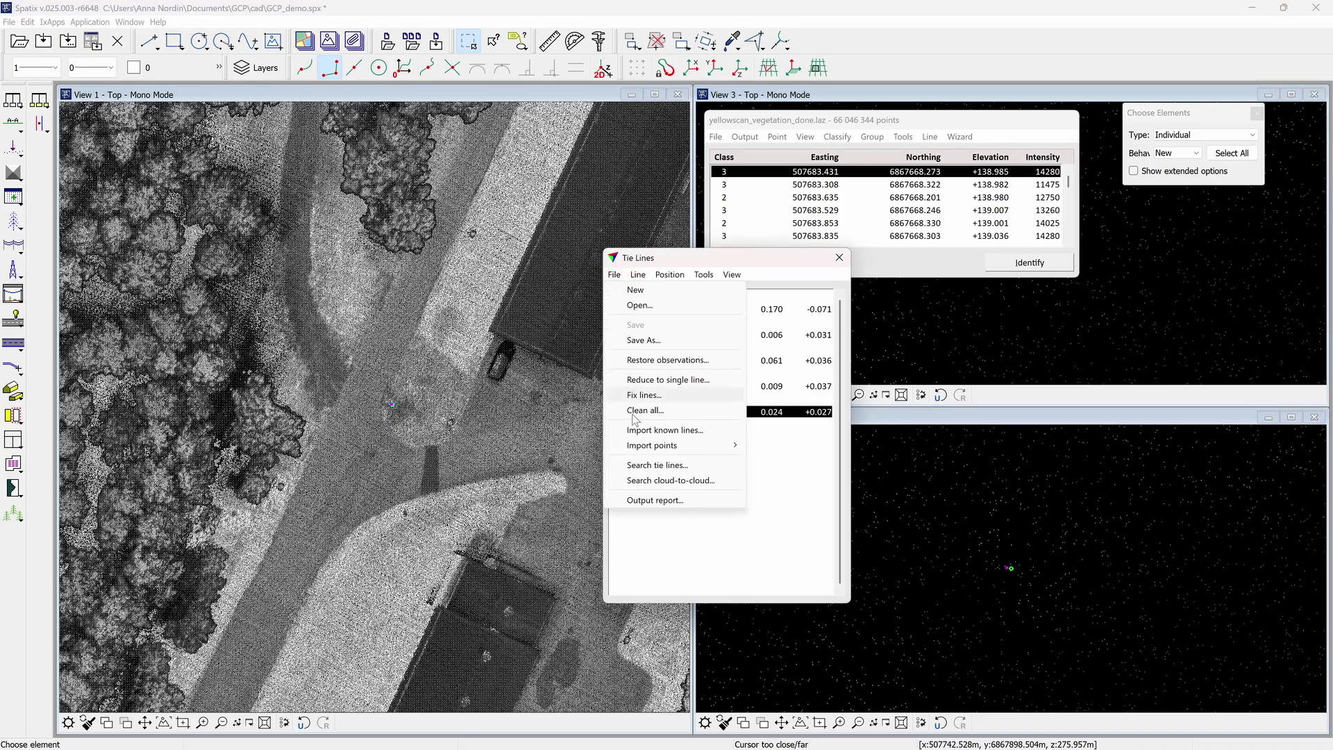
Step: Output and read the tie line mismatch report for the five known points, then close it
click(657, 500)
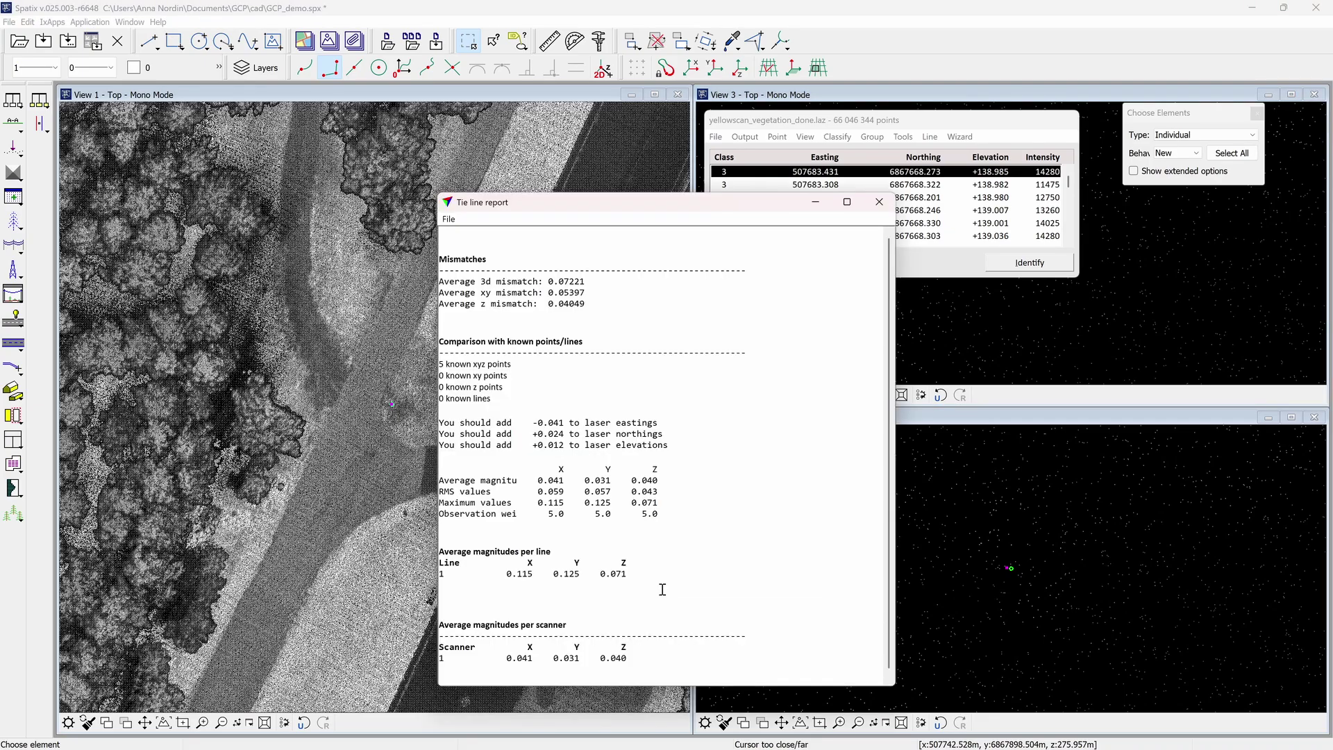
click(449, 219)
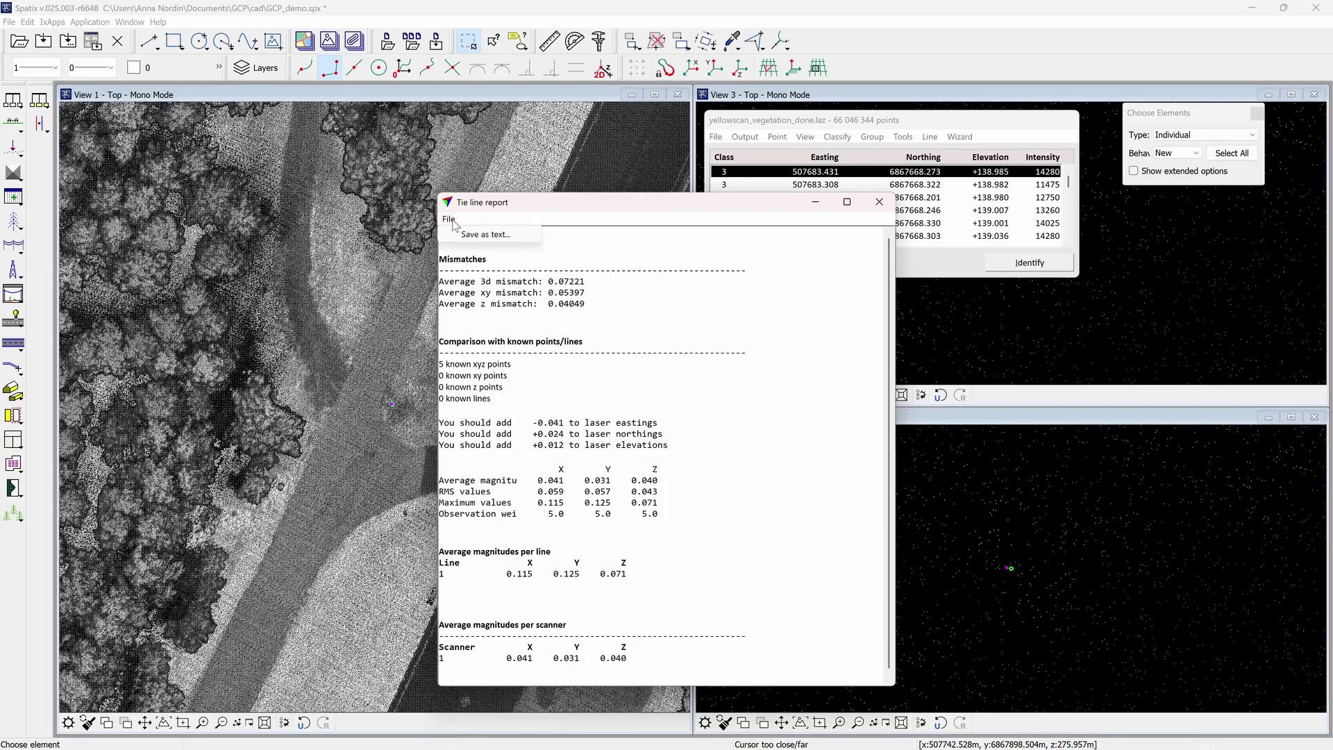
click(879, 202)
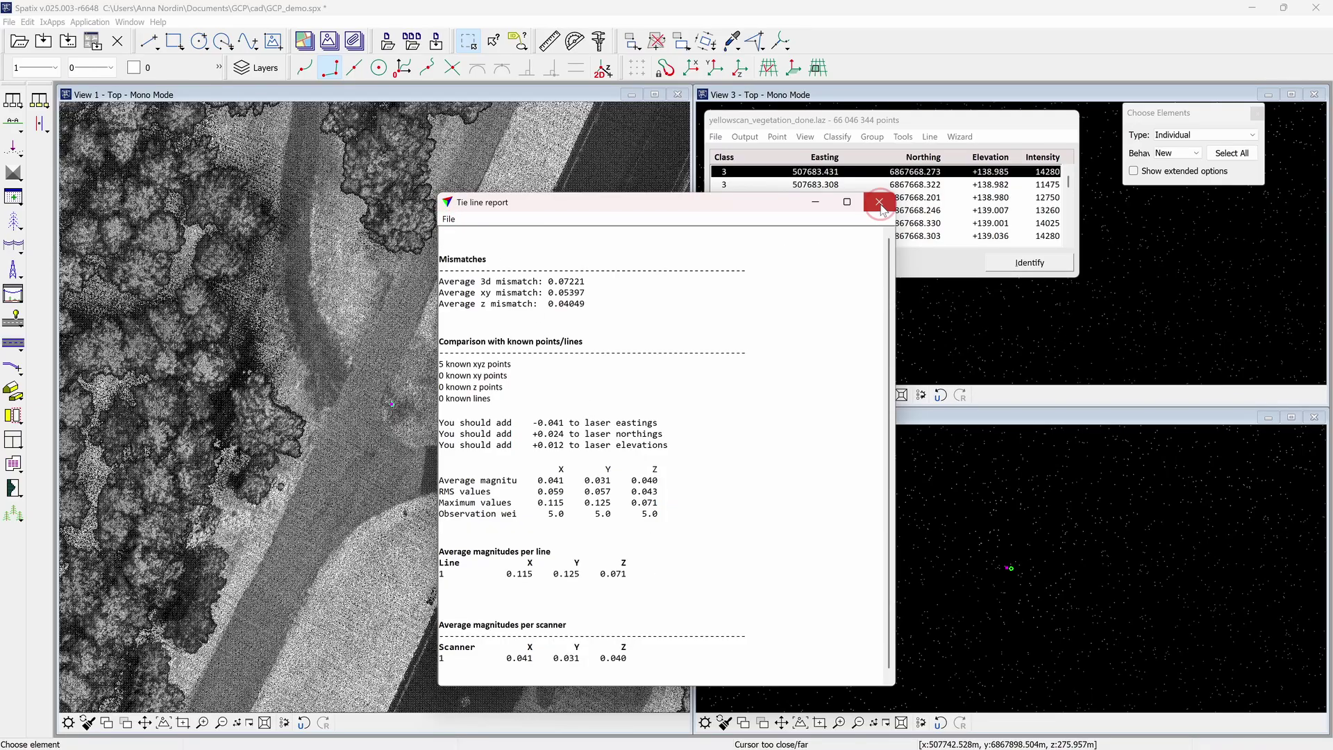
click(879, 202)
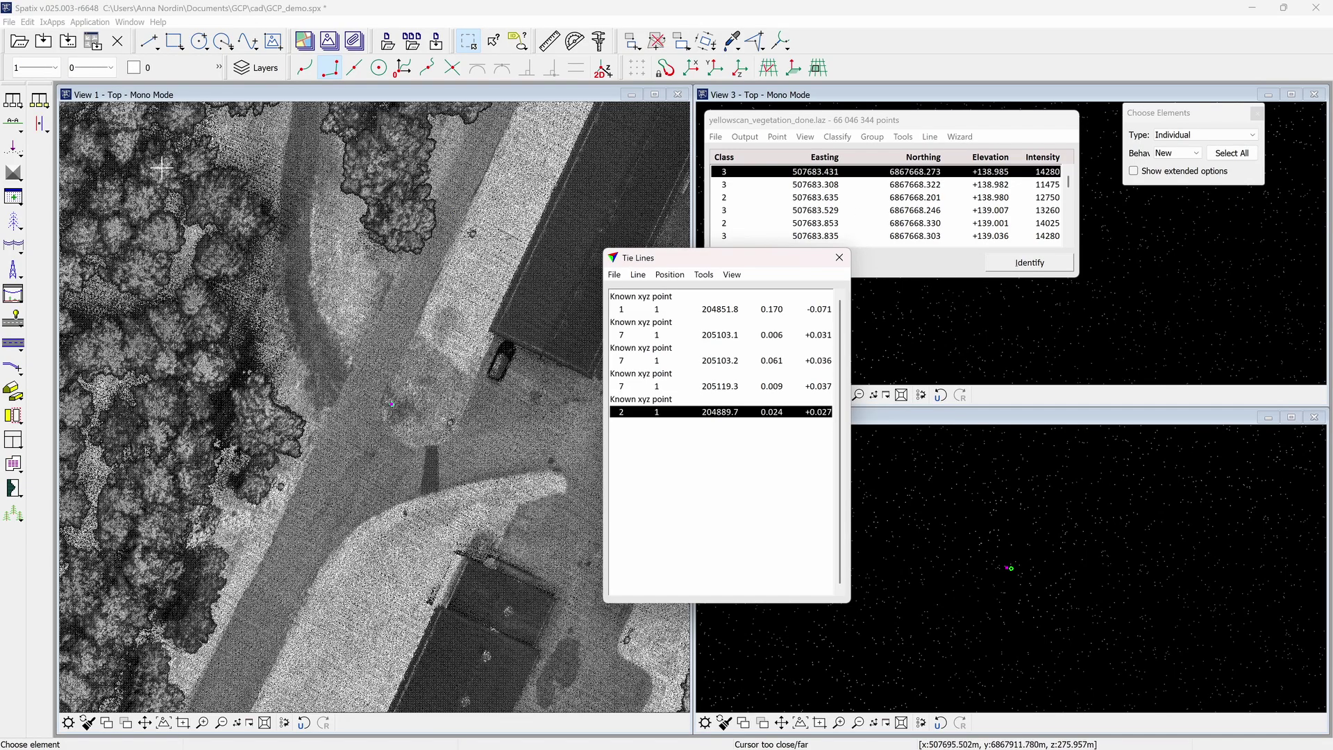
click(38, 127)
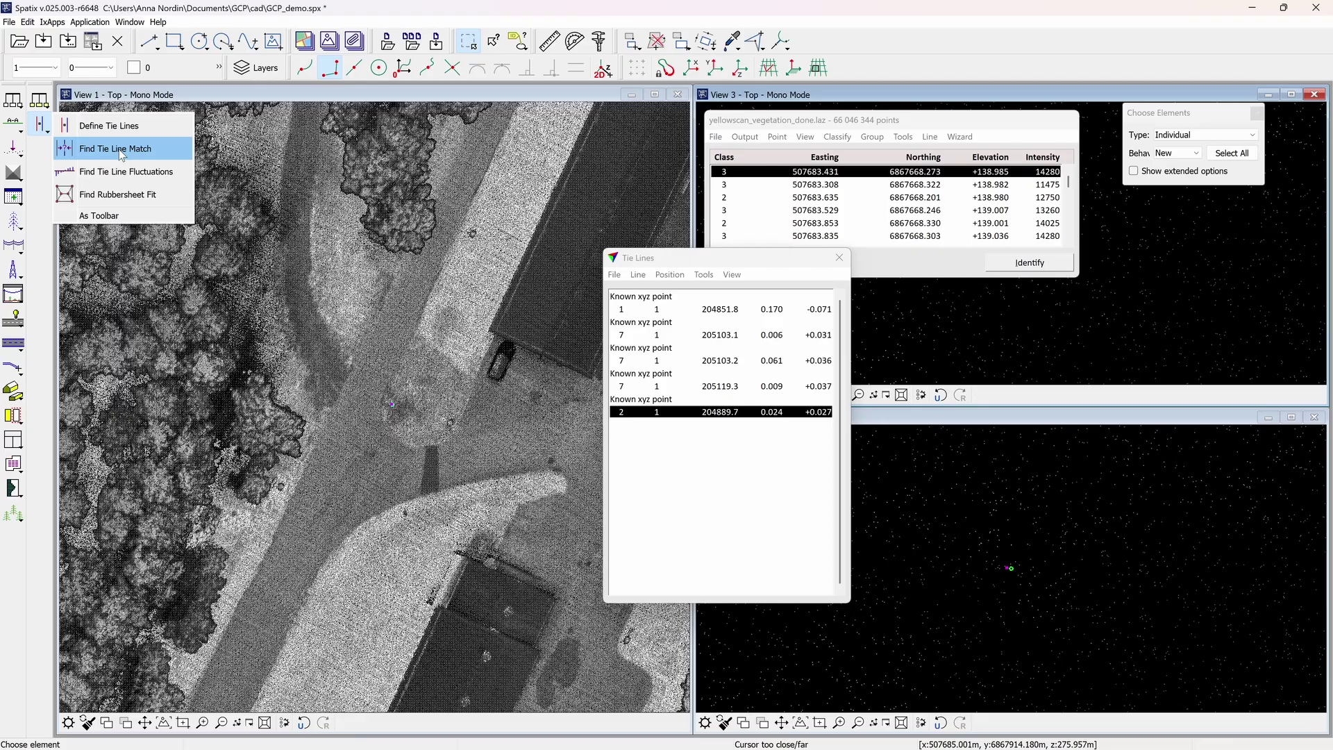
Step: Run an Airborne, whole-data-set, combined tie line match on active tie lines solving easting, northing and Z
click(122, 149)
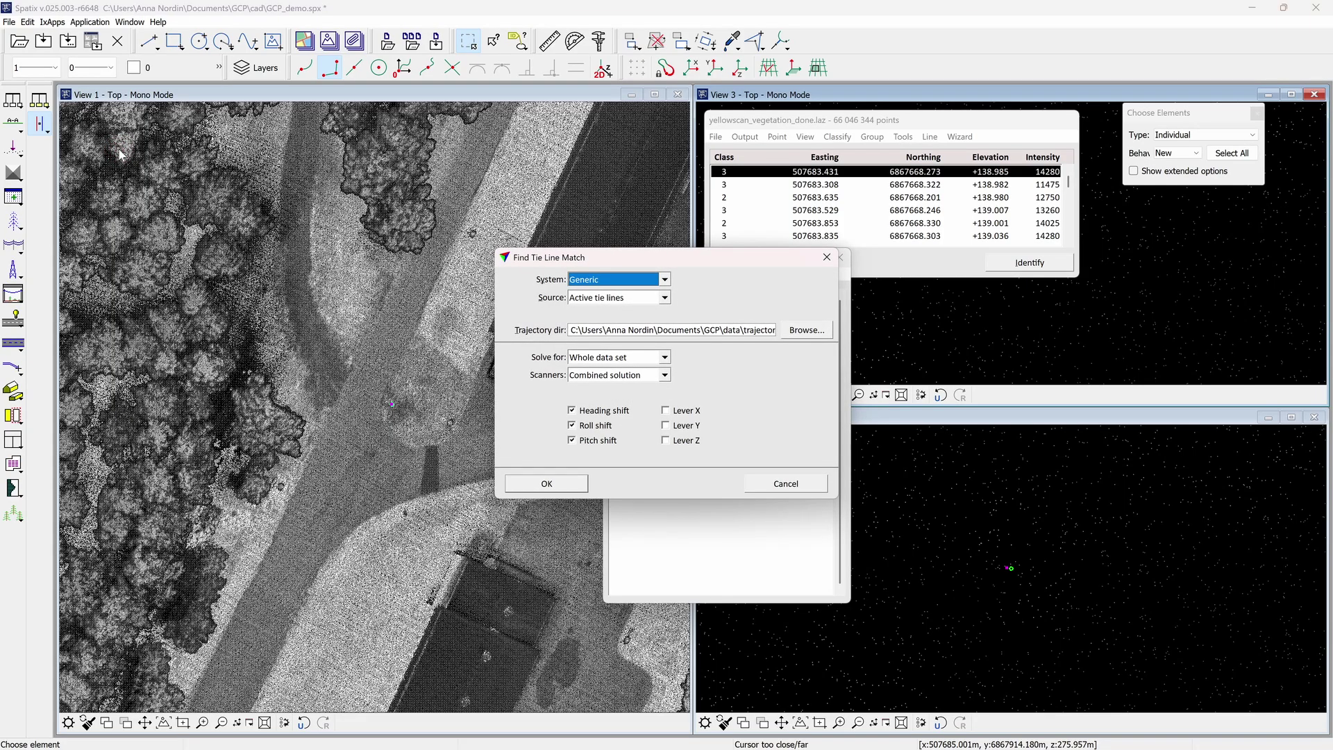
click(664, 280)
click(663, 294)
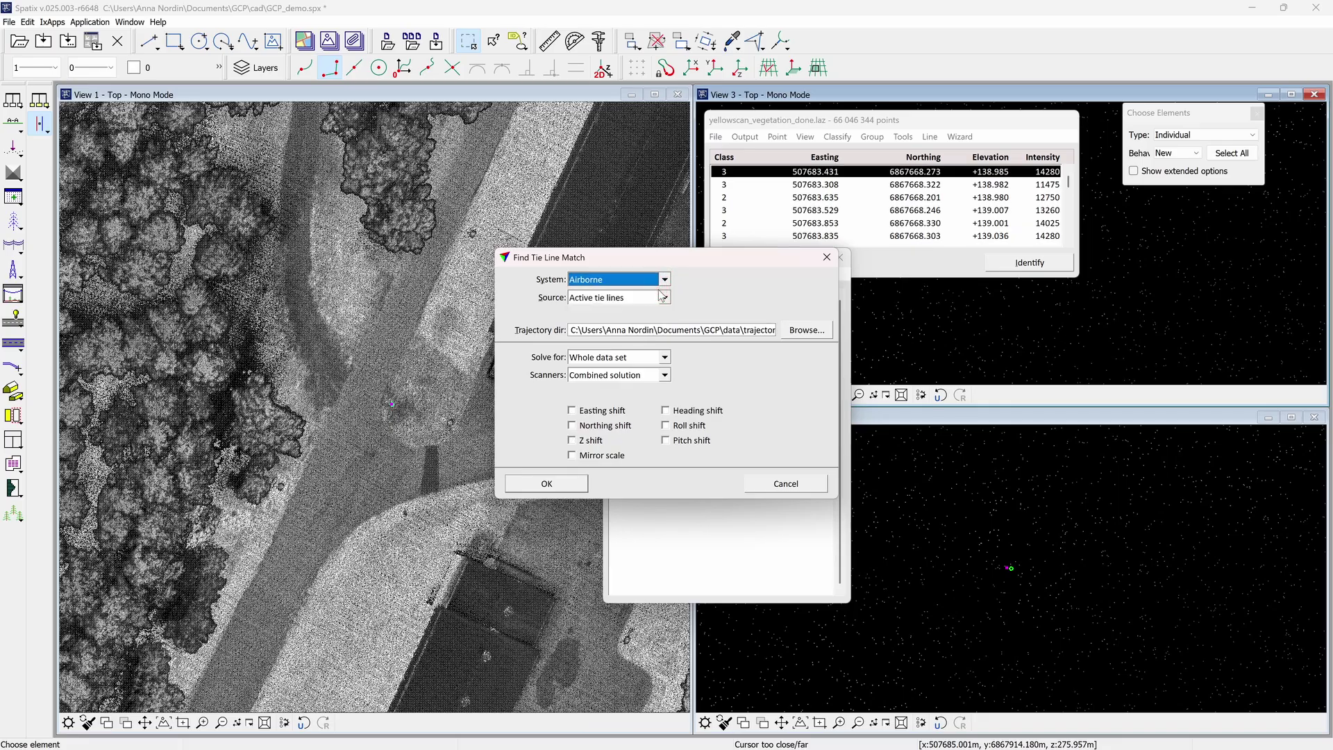
click(666, 298)
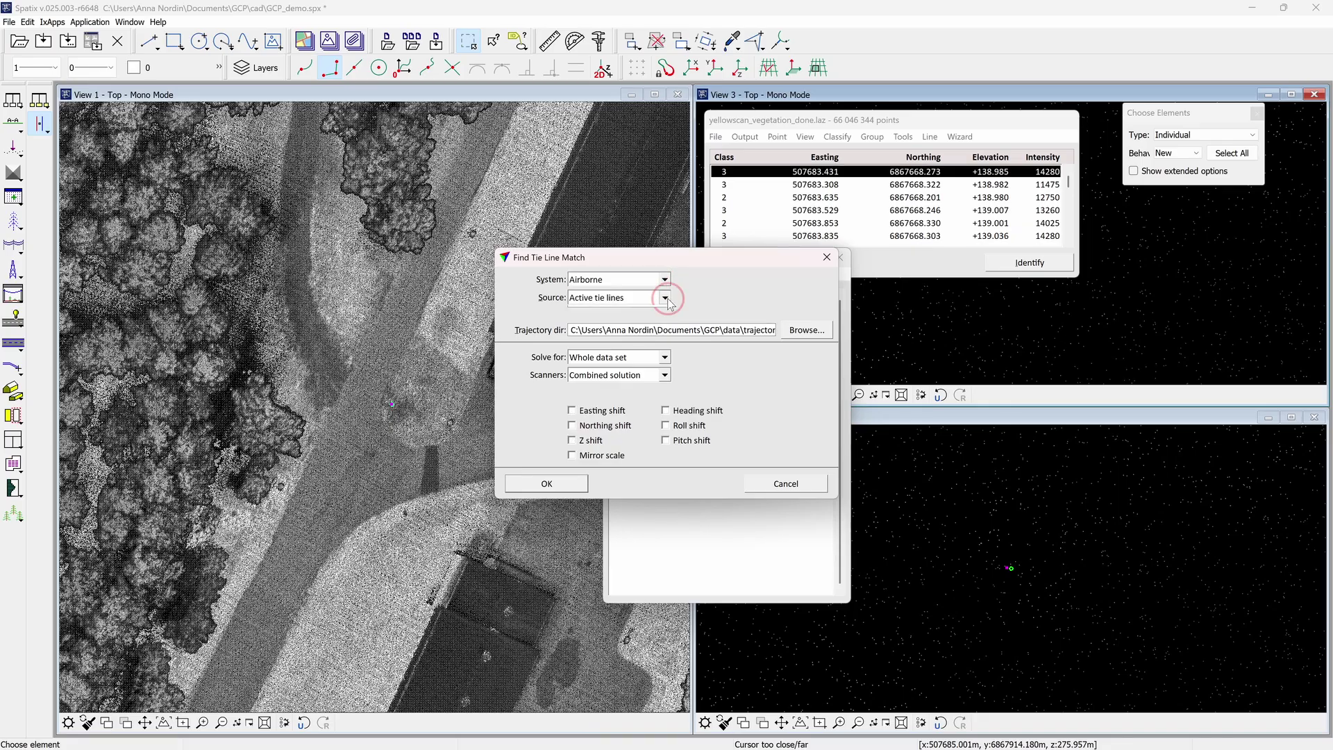
click(656, 311)
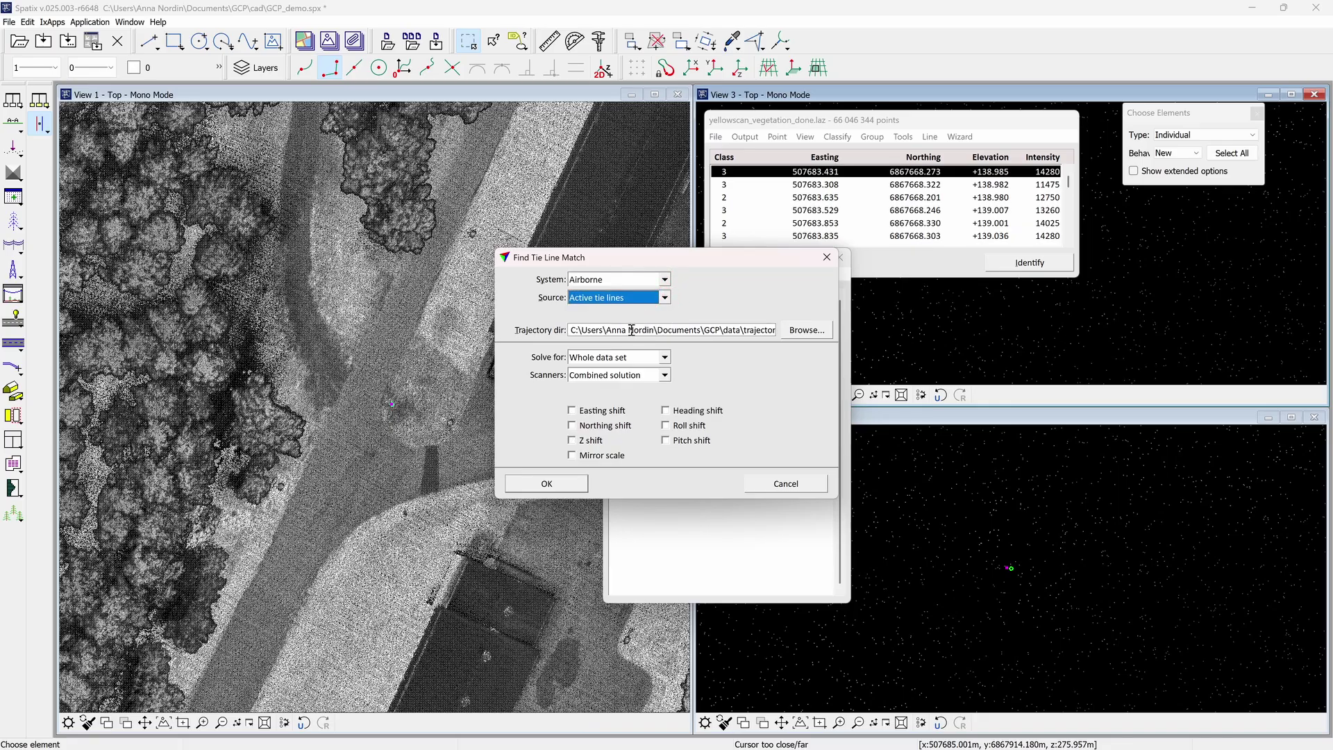
click(665, 357)
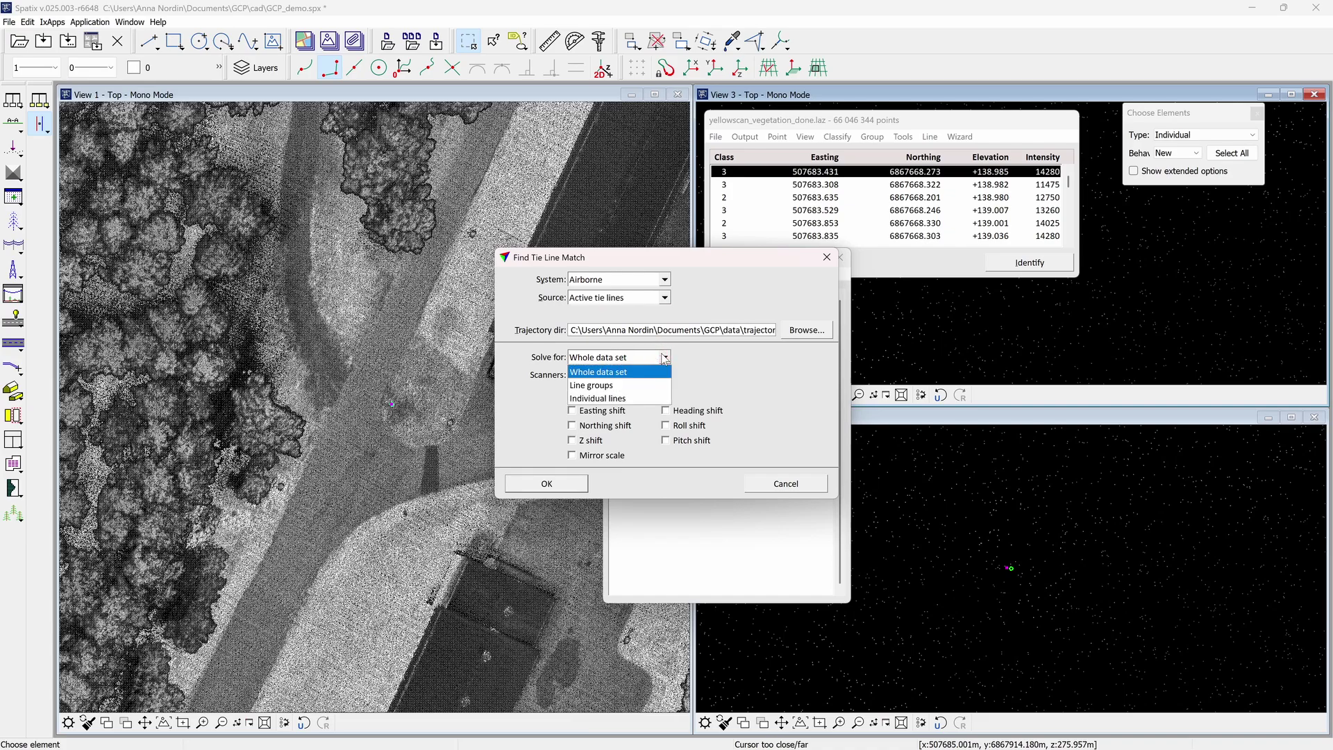
click(665, 357)
click(664, 375)
click(664, 375)
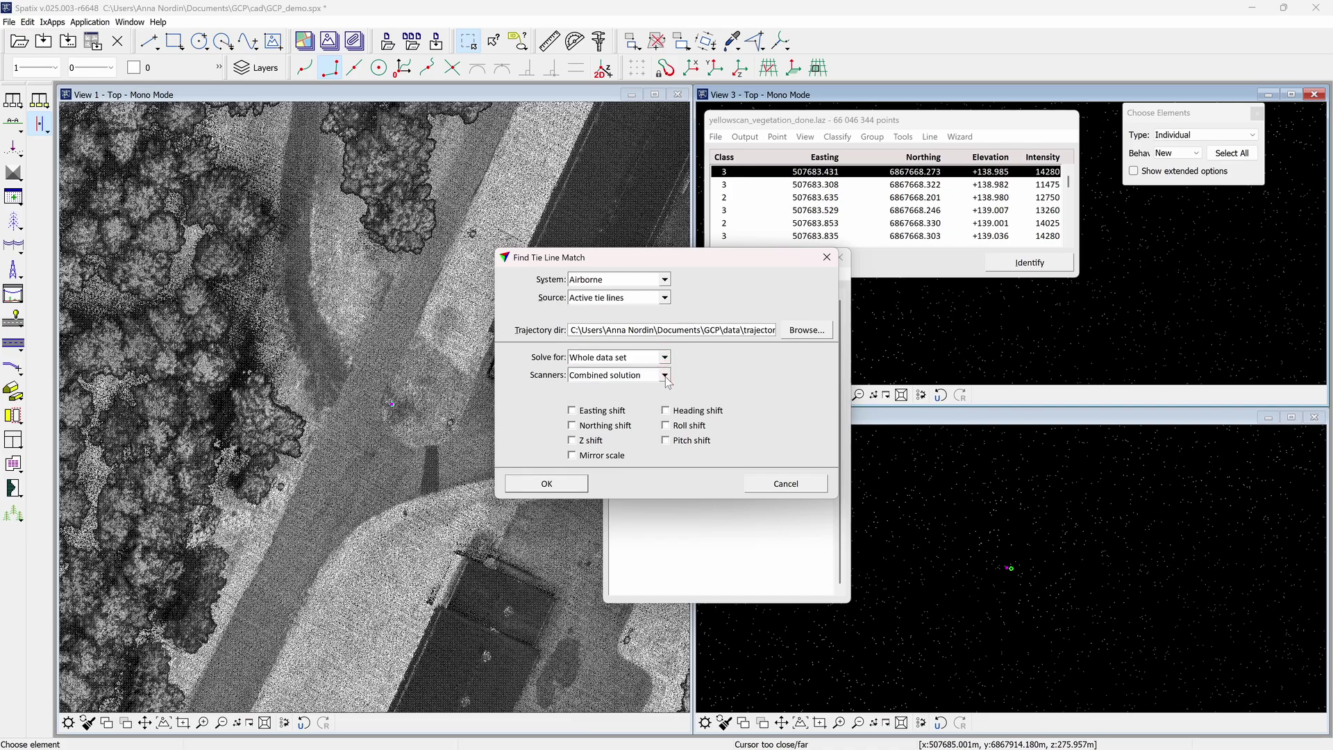
click(586, 411)
click(575, 426)
click(573, 440)
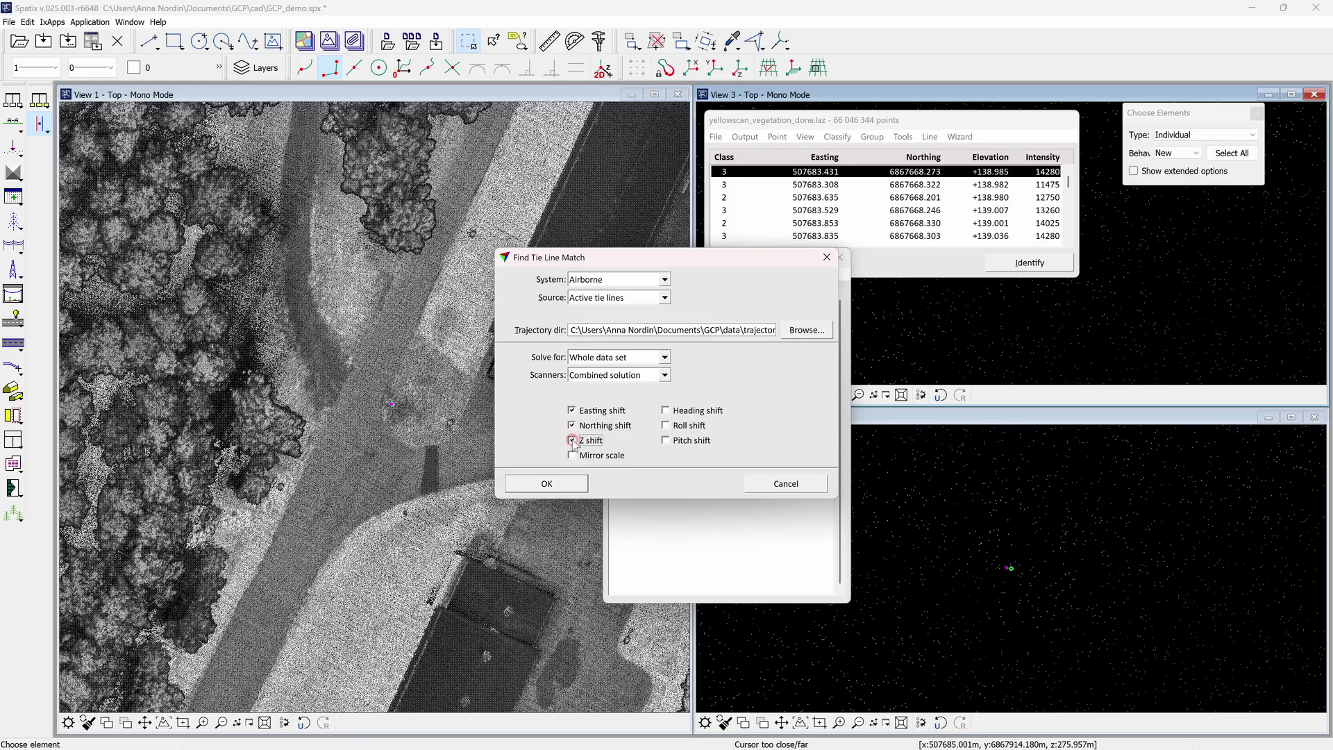
click(574, 487)
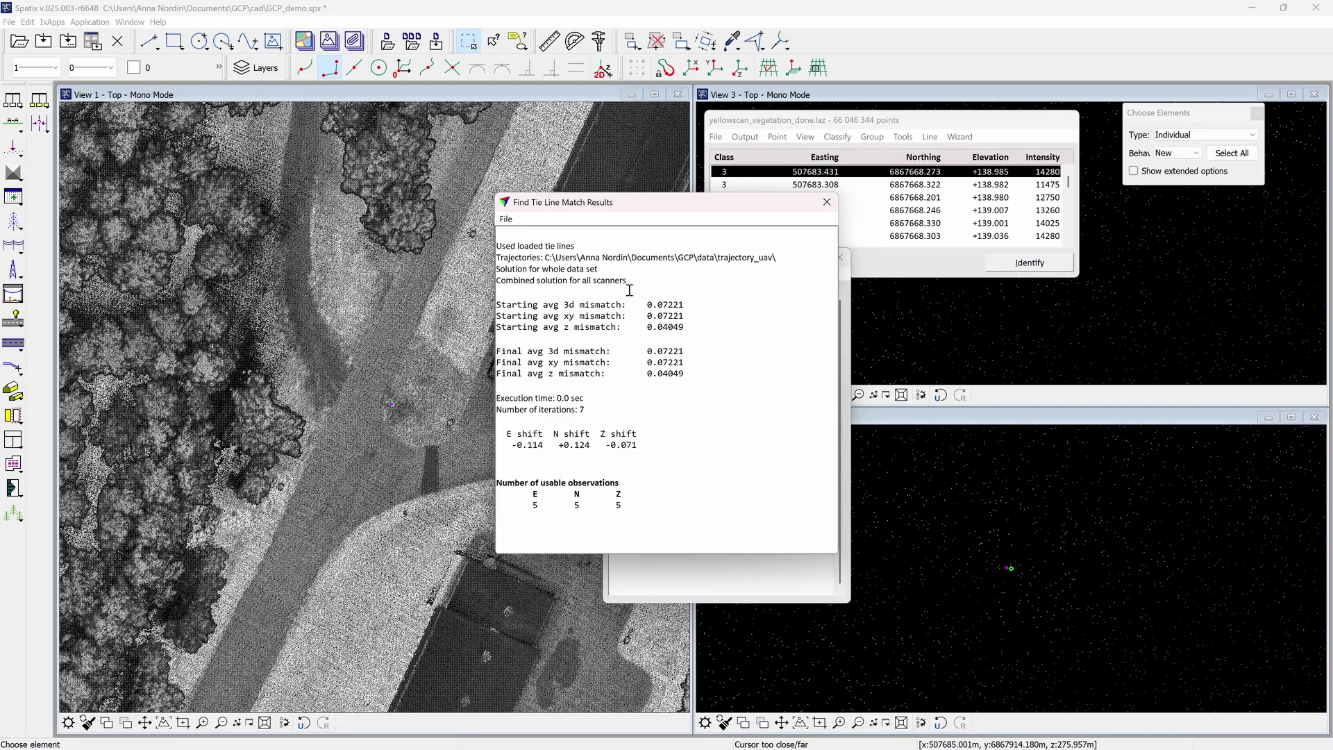
Step: Save the corrections as match correction.tms and close the Find Tie Line Match results
click(506, 219)
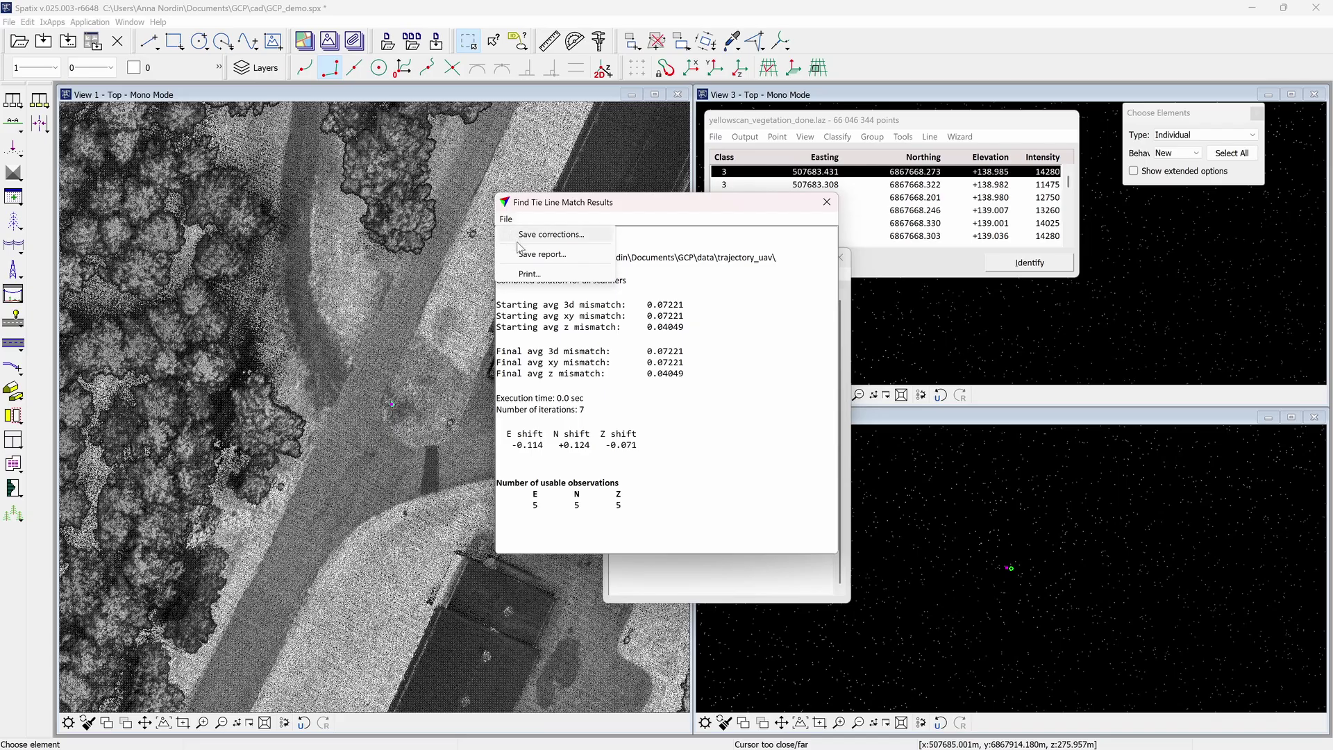
click(529, 234)
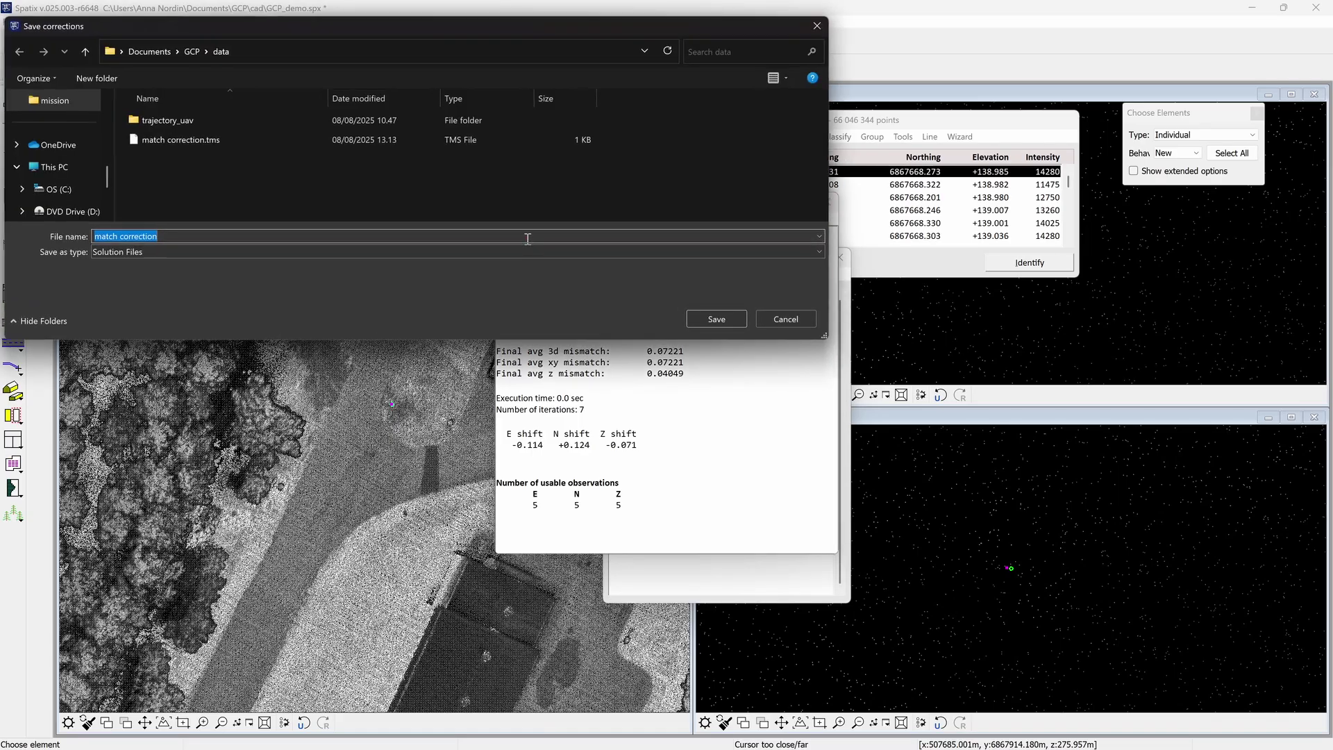
click(694, 316)
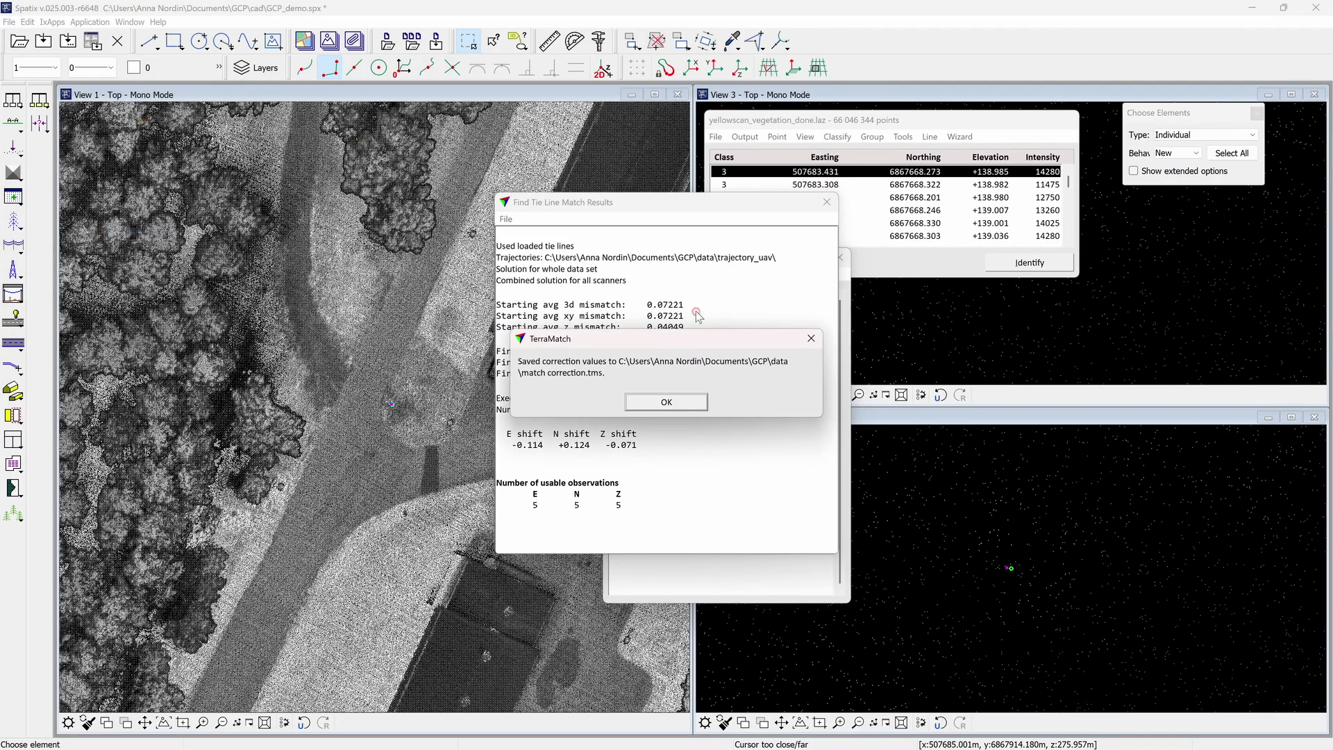
click(688, 404)
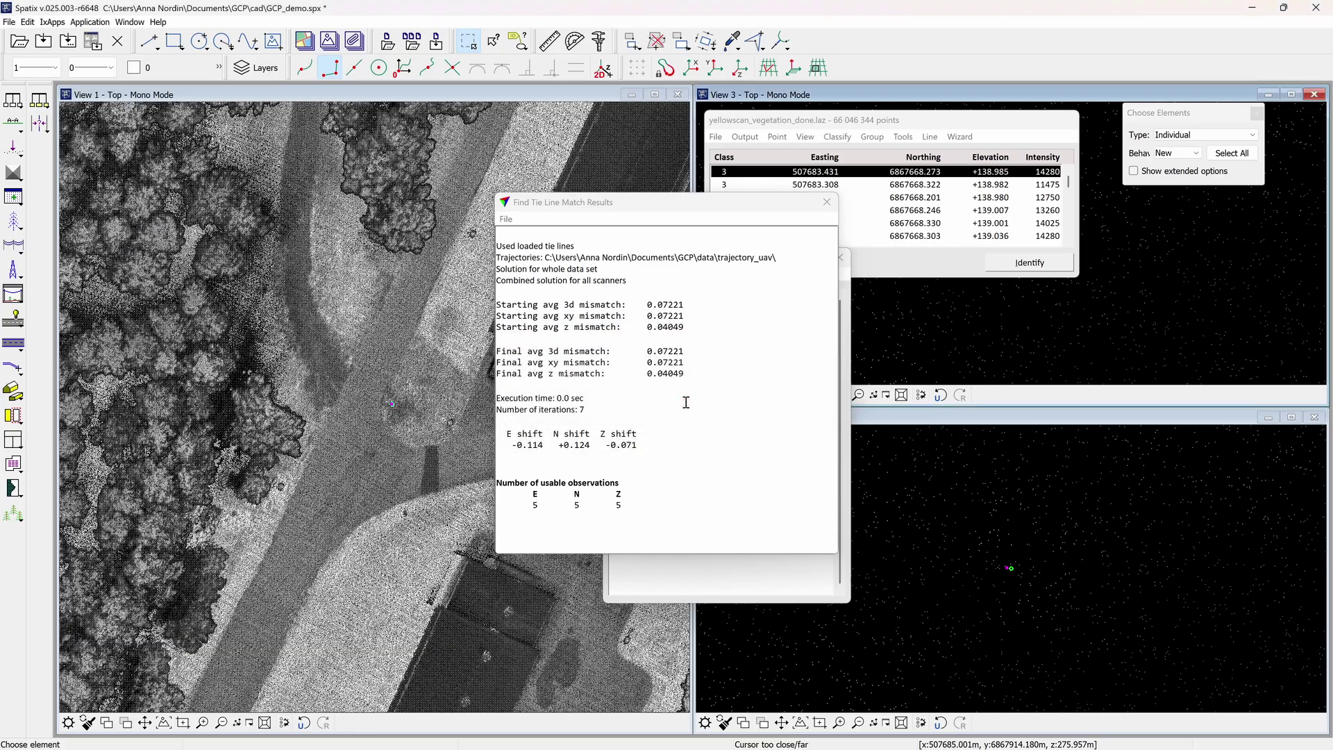
click(826, 203)
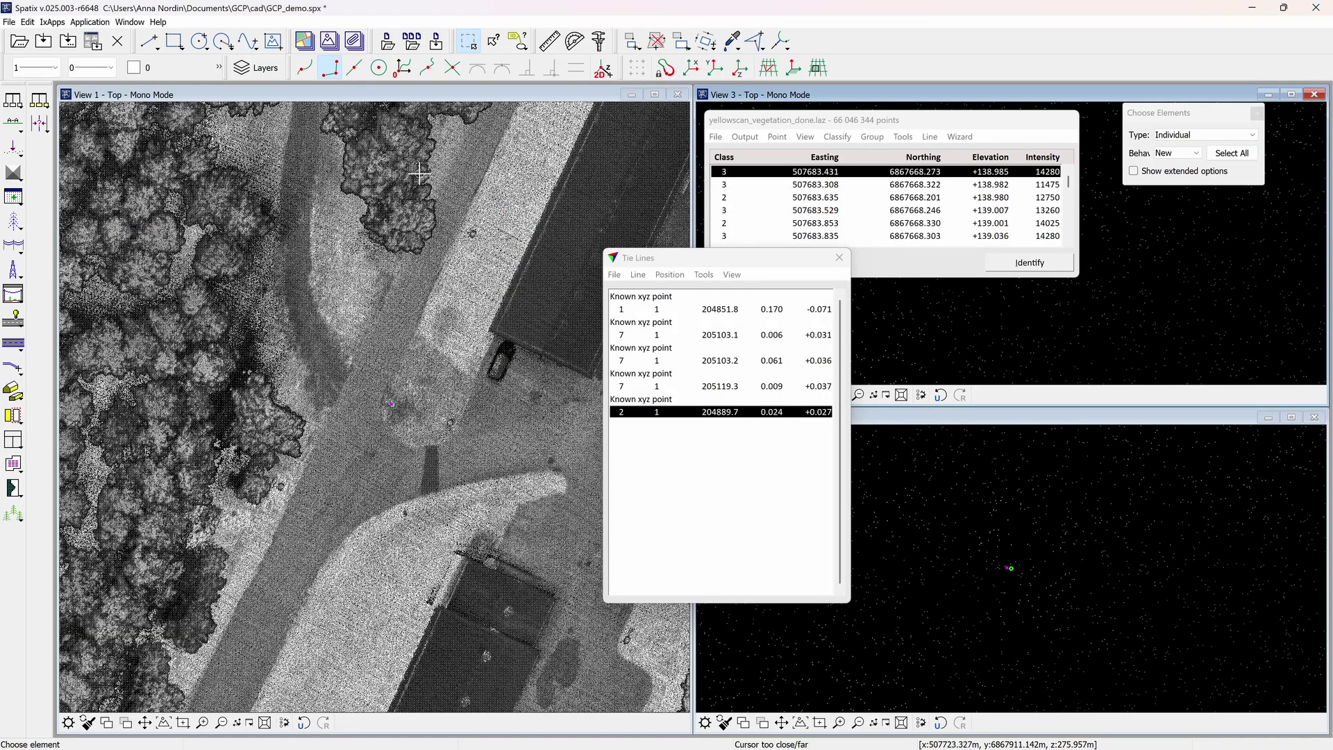
Step: Run tie line fluctuations on all active tie lines, no image points, with a free curve
click(42, 127)
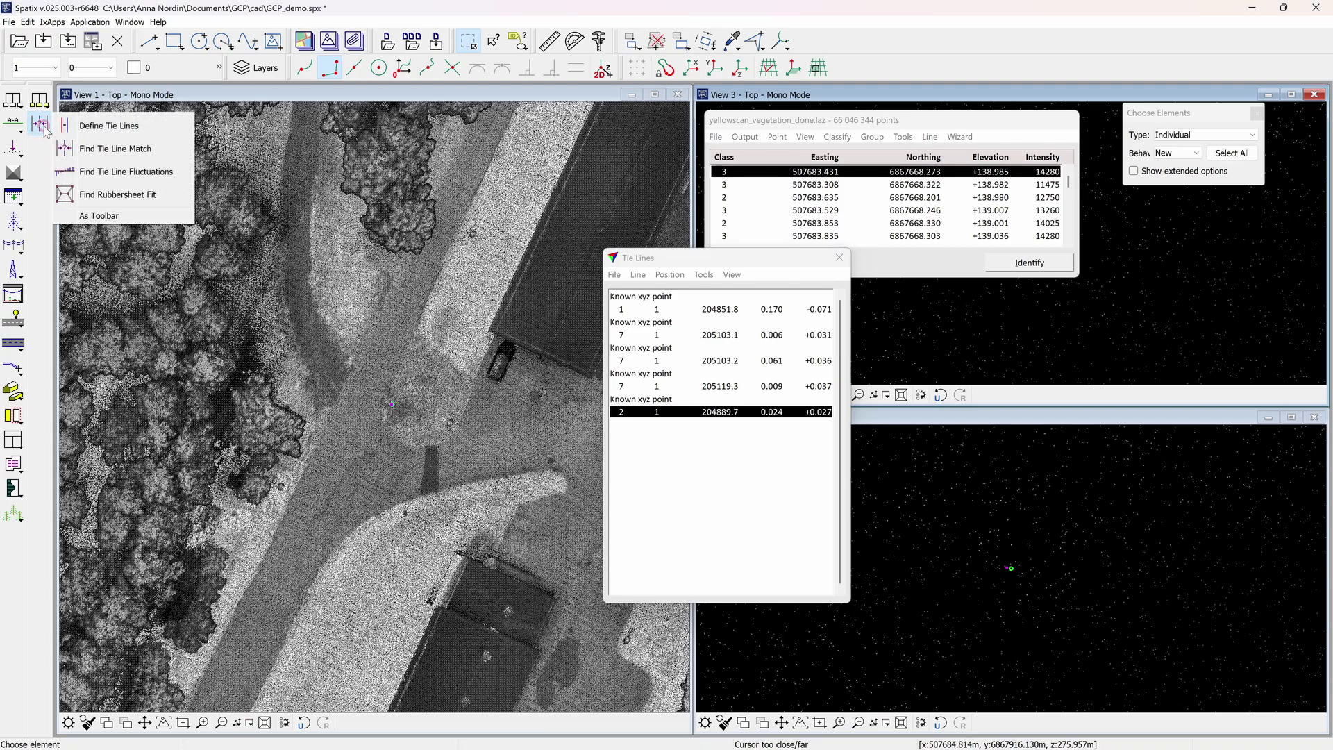
click(115, 171)
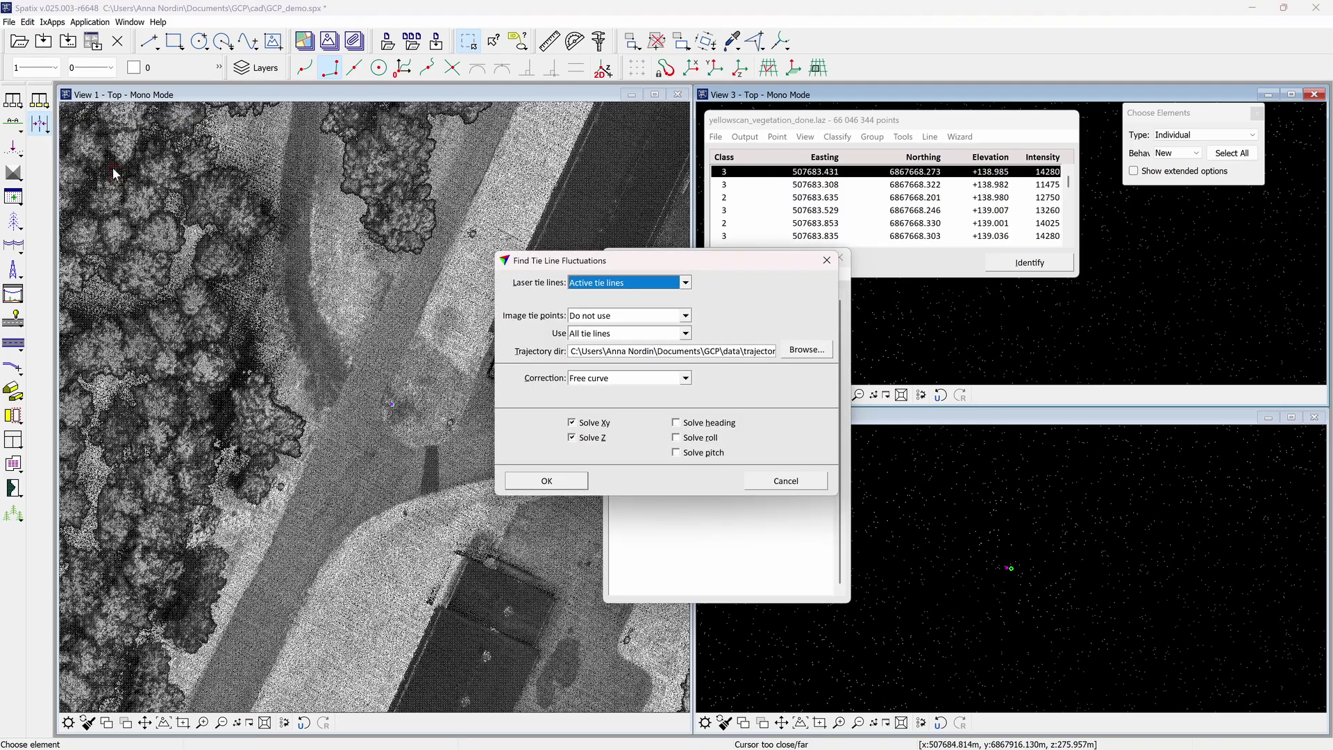
click(684, 284)
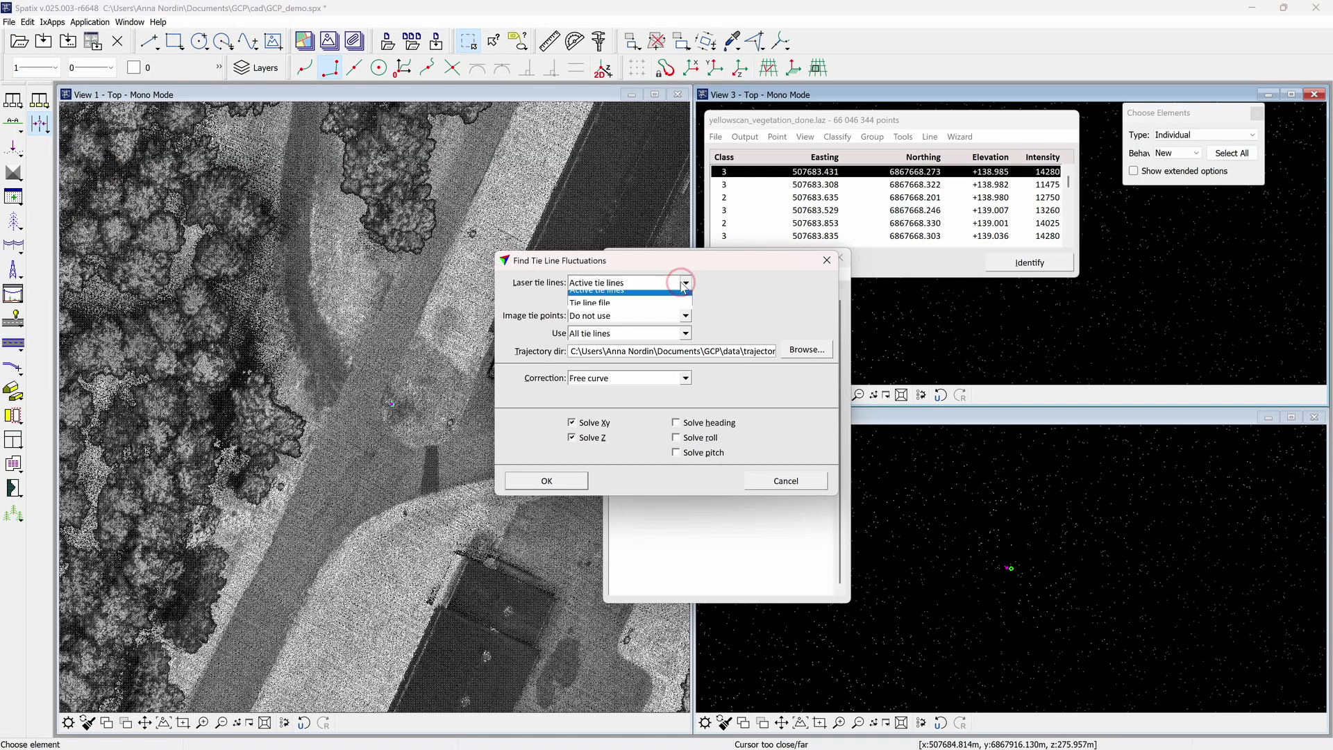
click(673, 313)
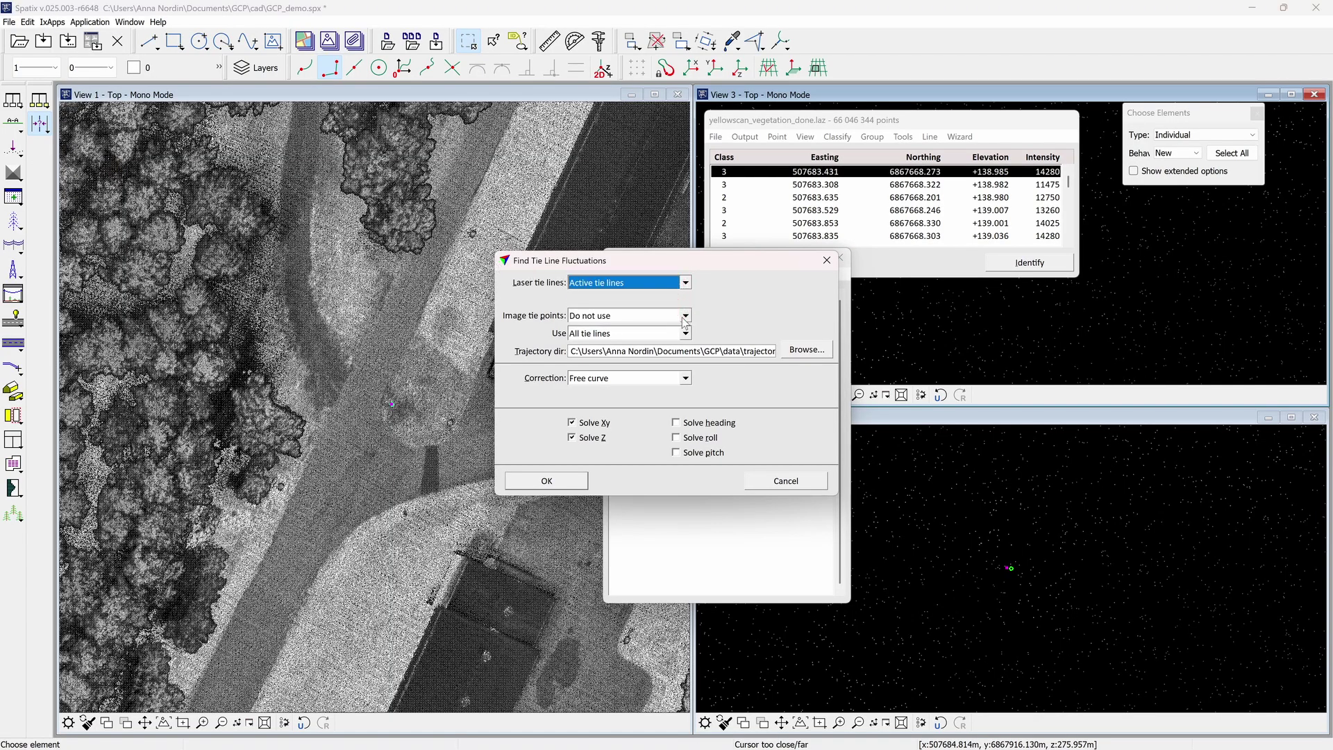
click(684, 317)
click(684, 319)
click(685, 333)
click(686, 334)
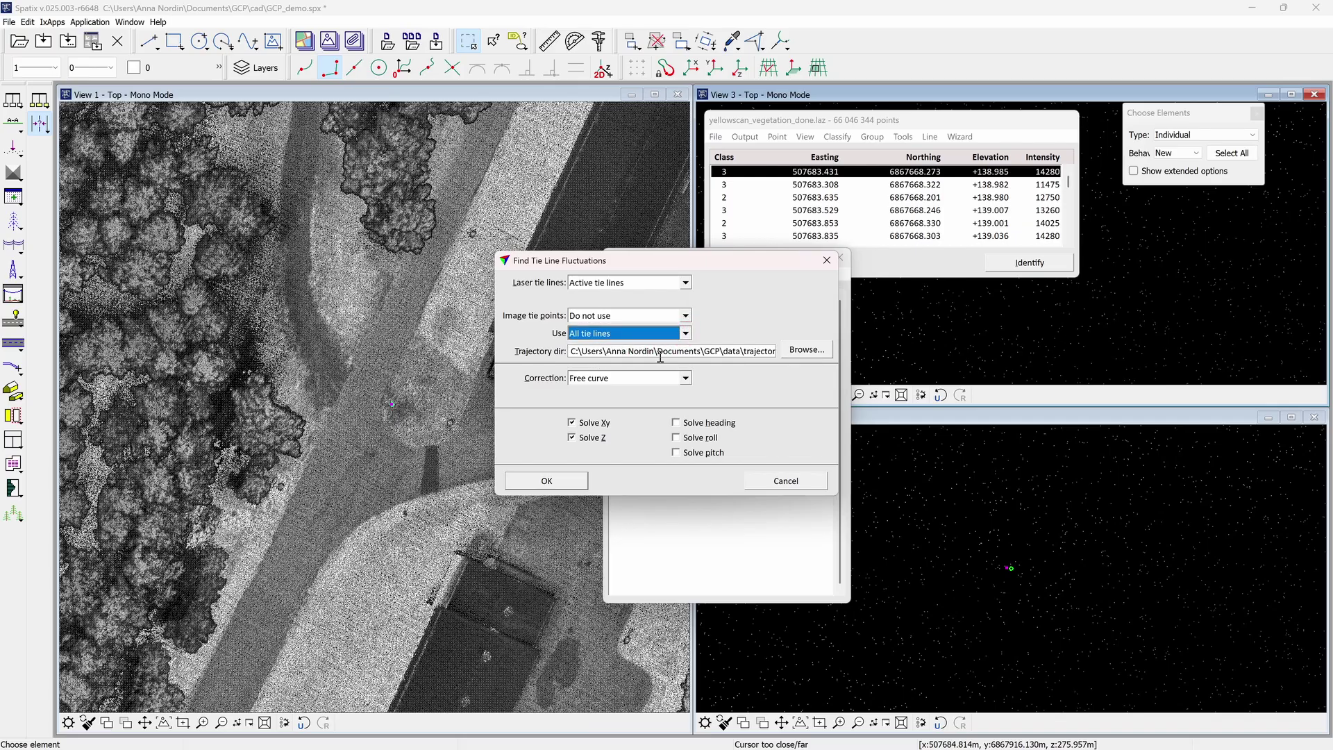
click(686, 378)
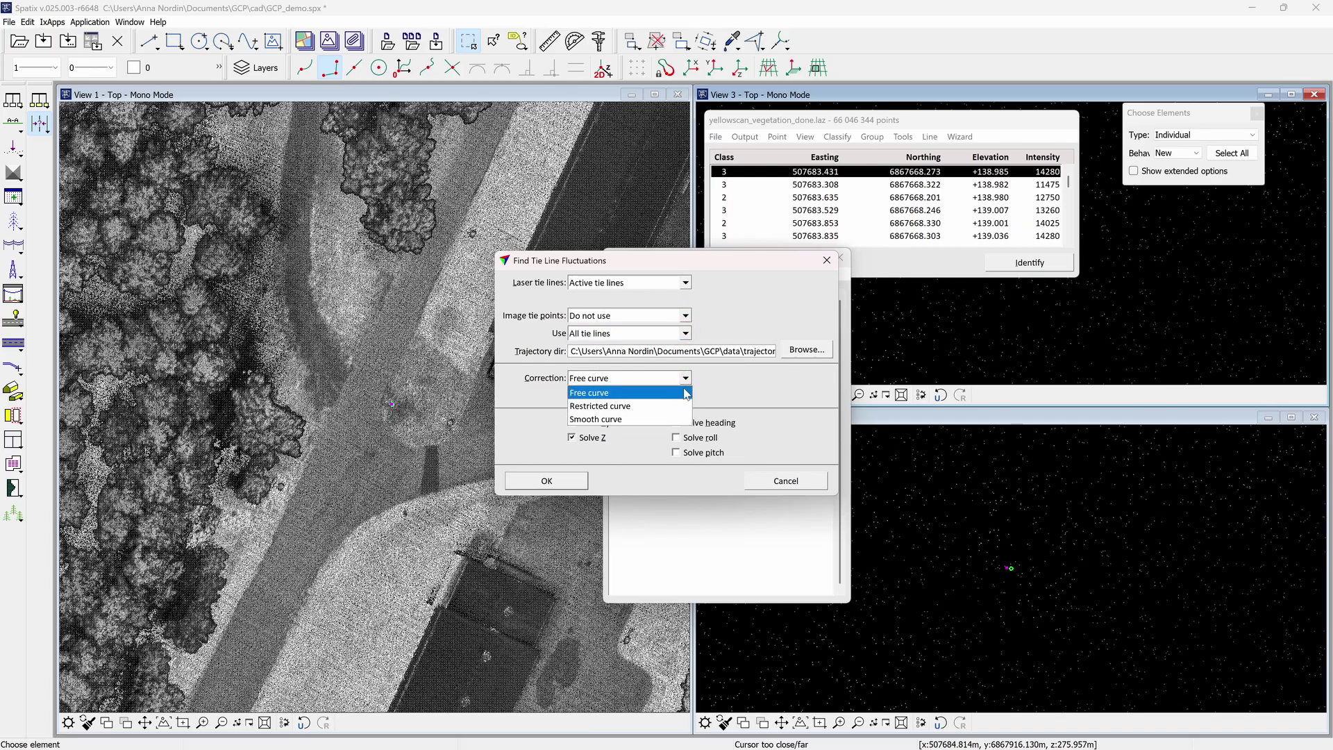
click(686, 396)
click(566, 484)
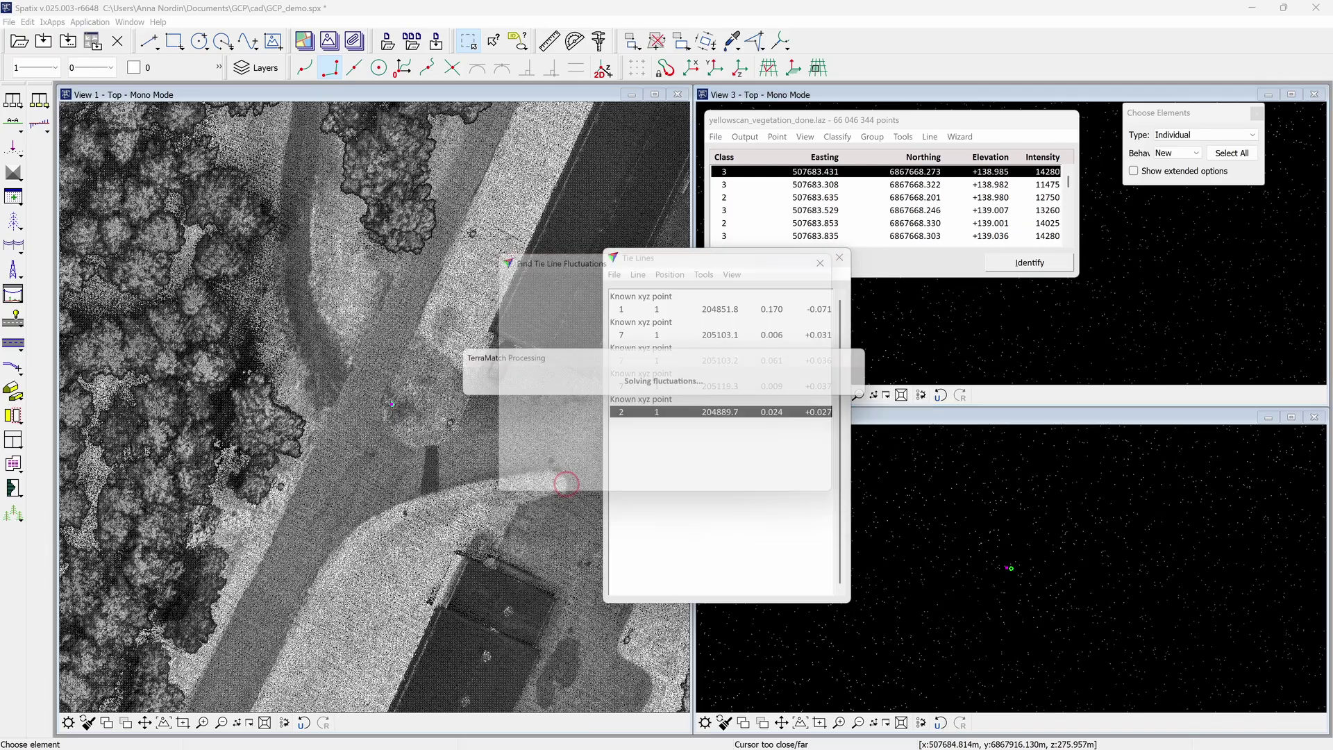
drag(611, 202, 635, 131)
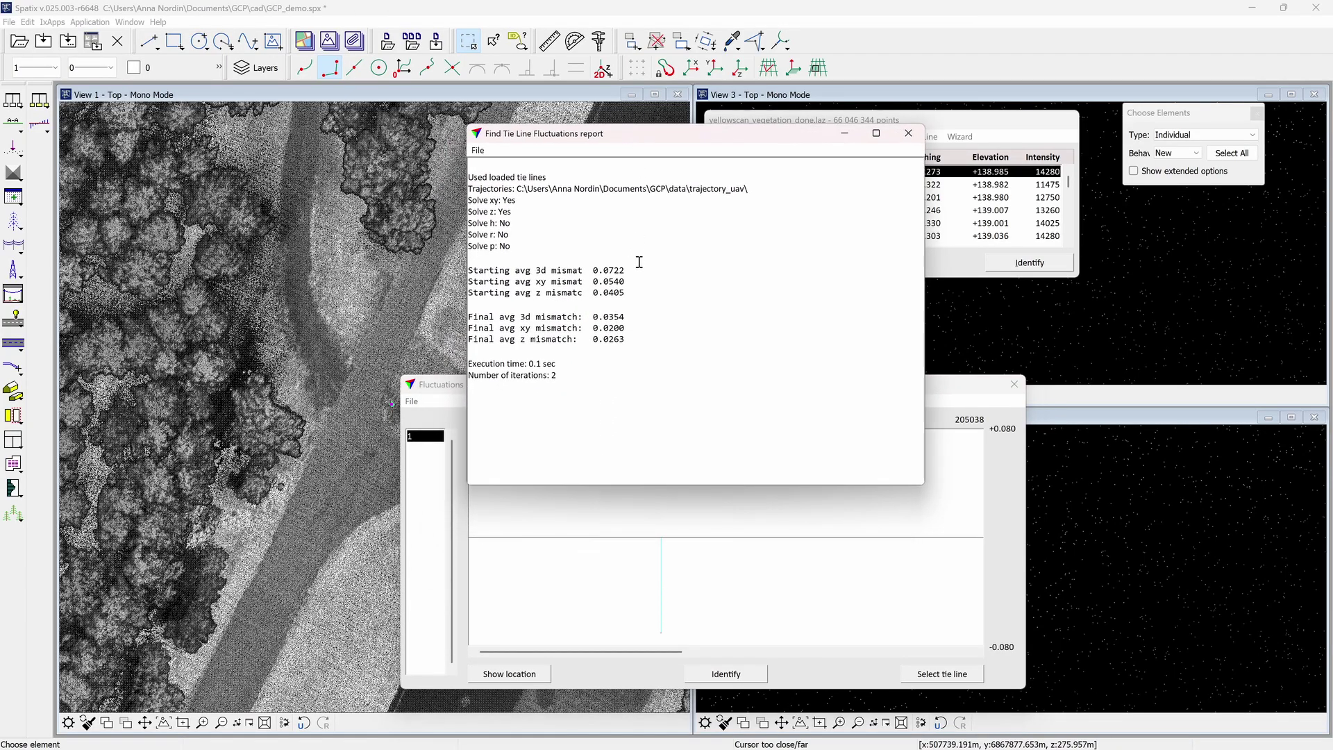
Step: Inspect the fluctuations graph and switch its plot to Xy magnitude
click(479, 151)
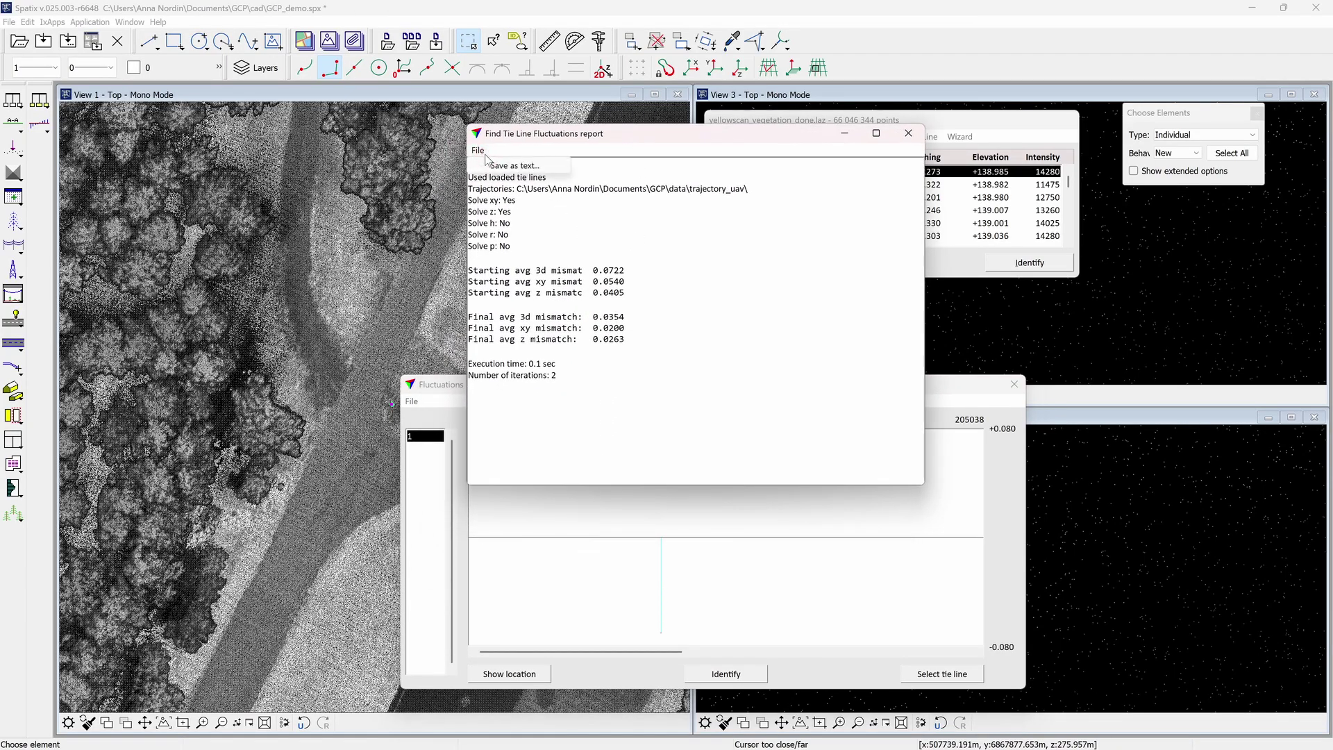
click(453, 386)
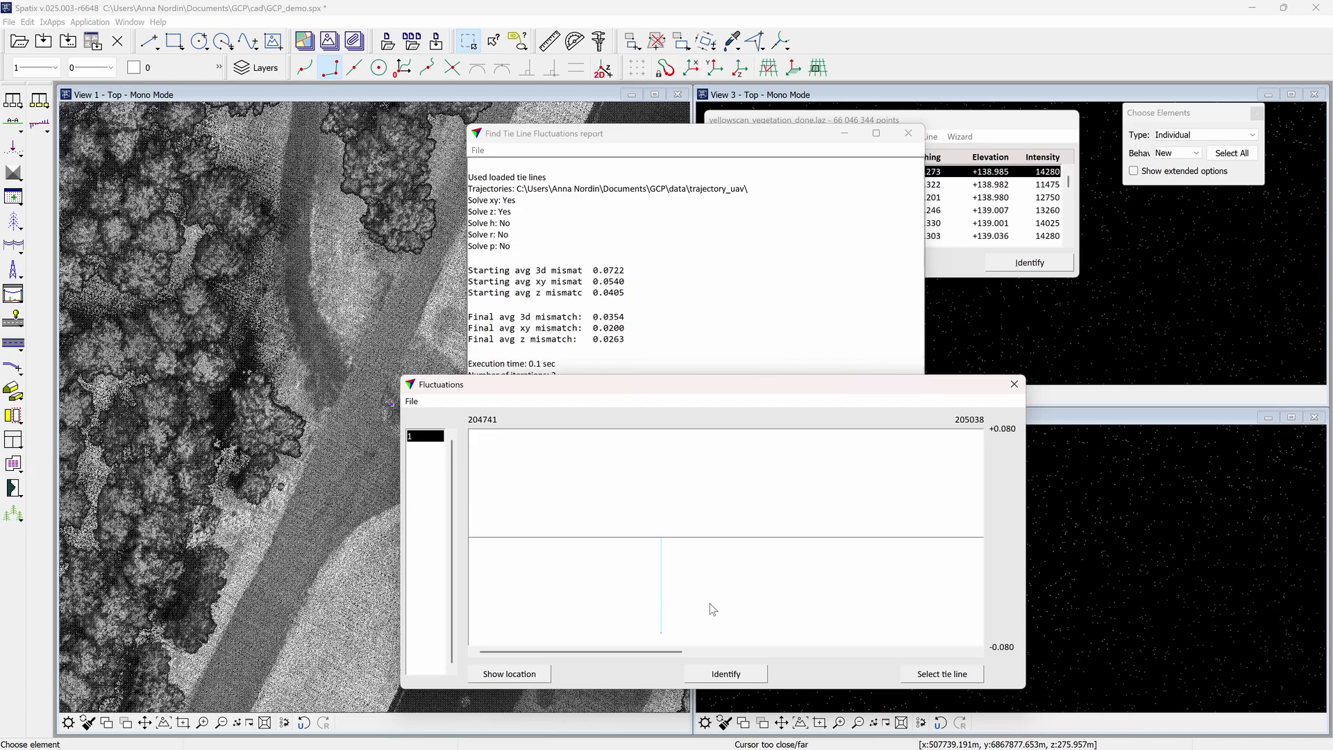
click(662, 604)
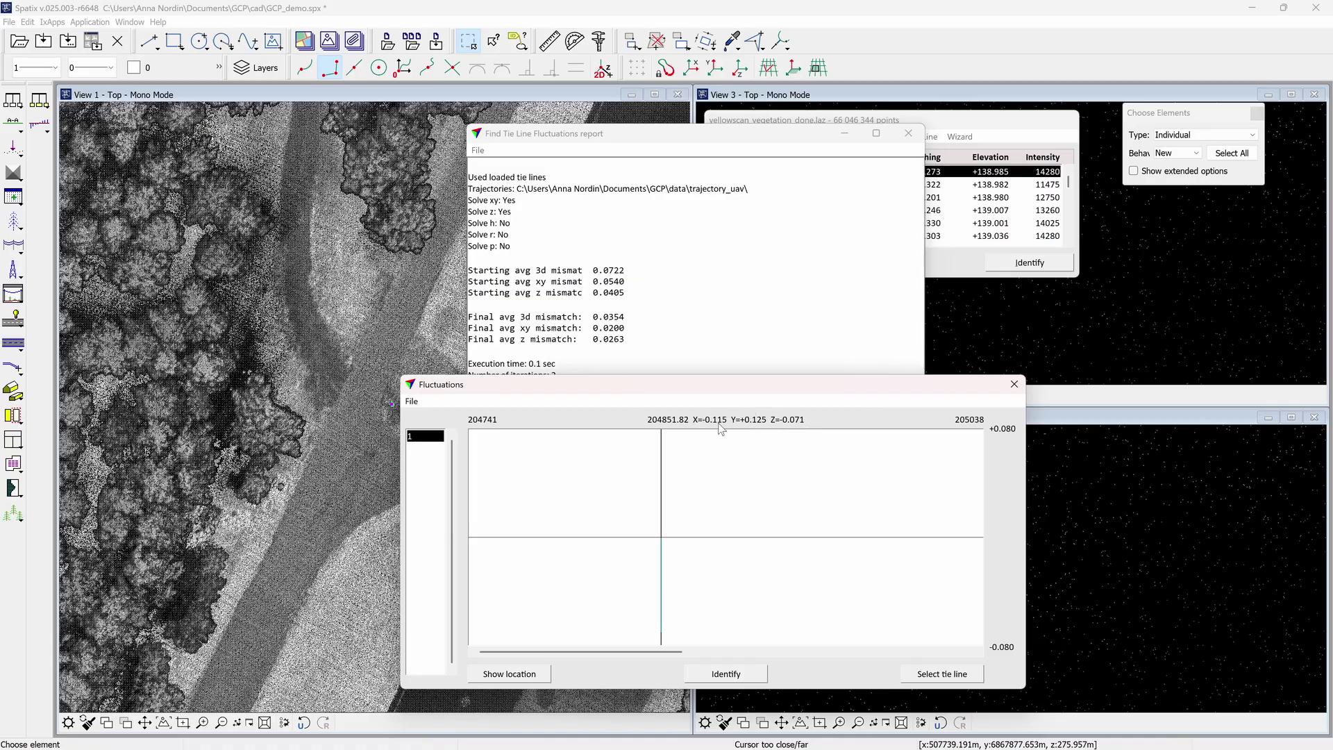
click(411, 401)
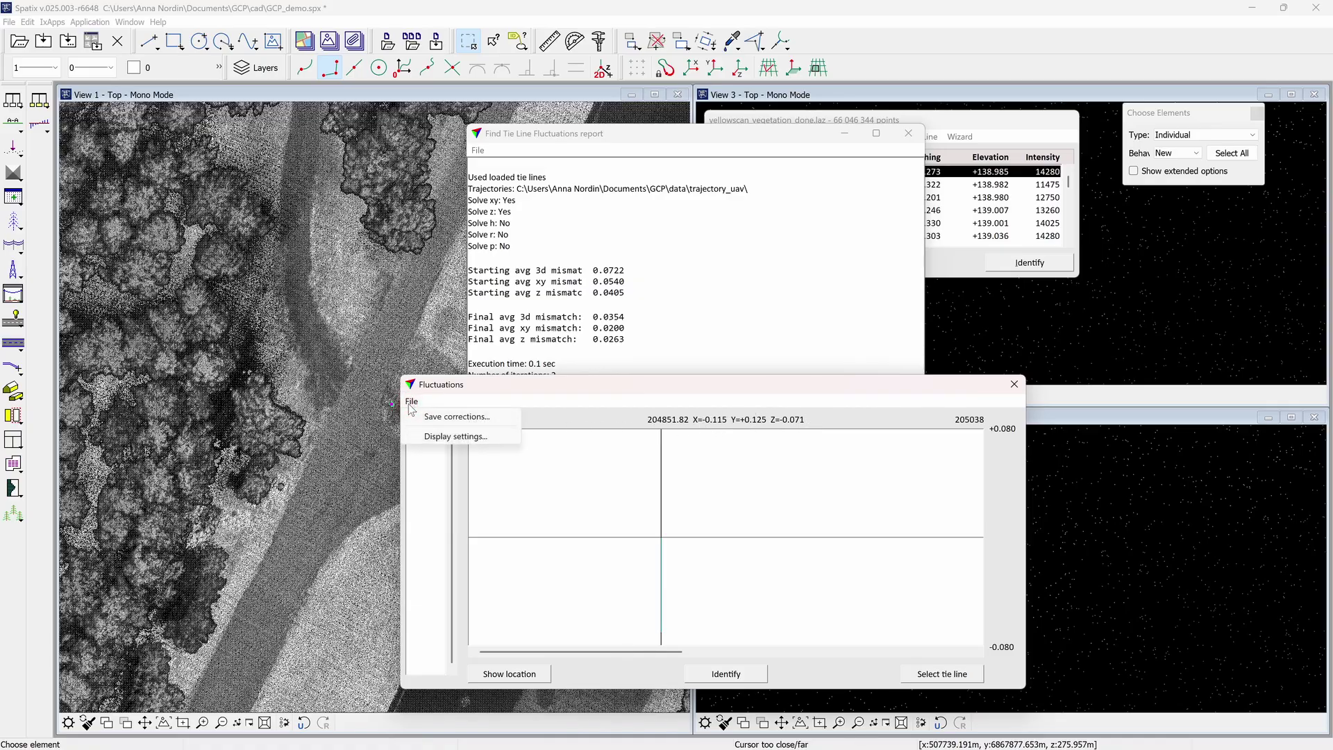
click(456, 436)
click(733, 396)
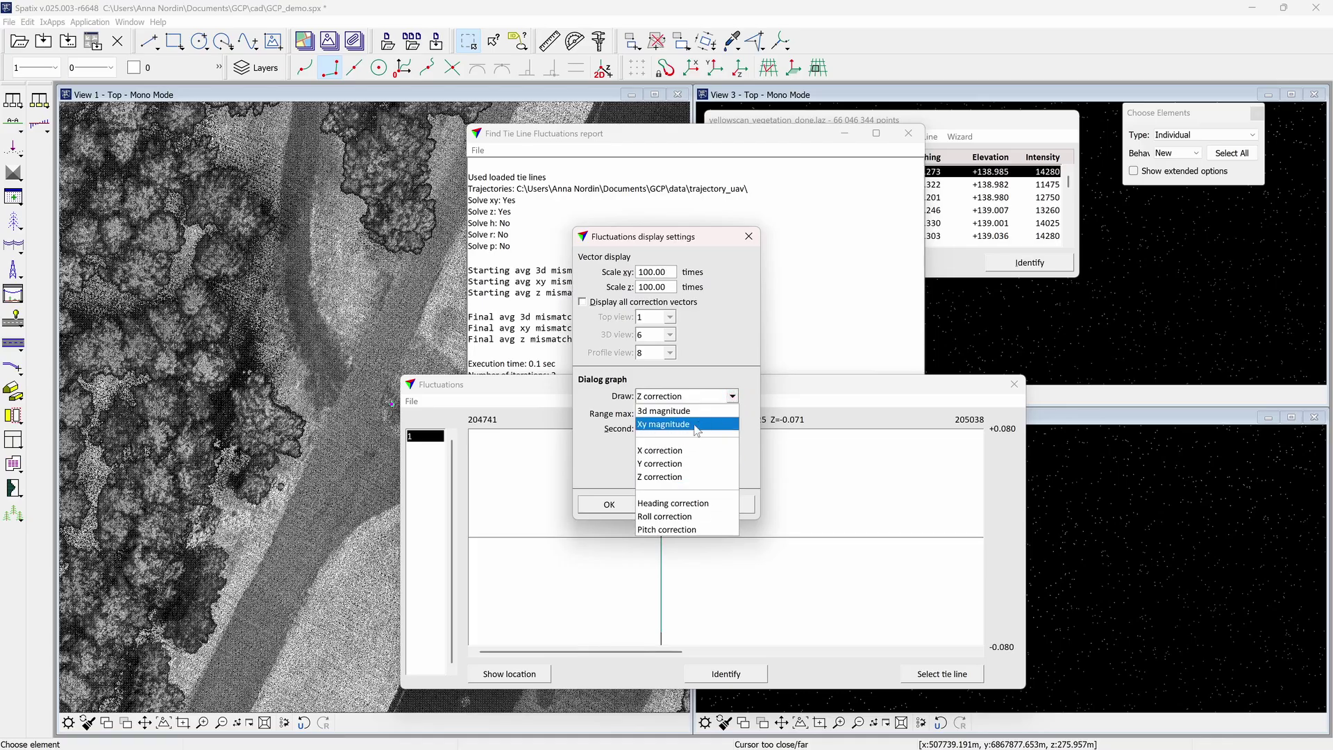
click(696, 425)
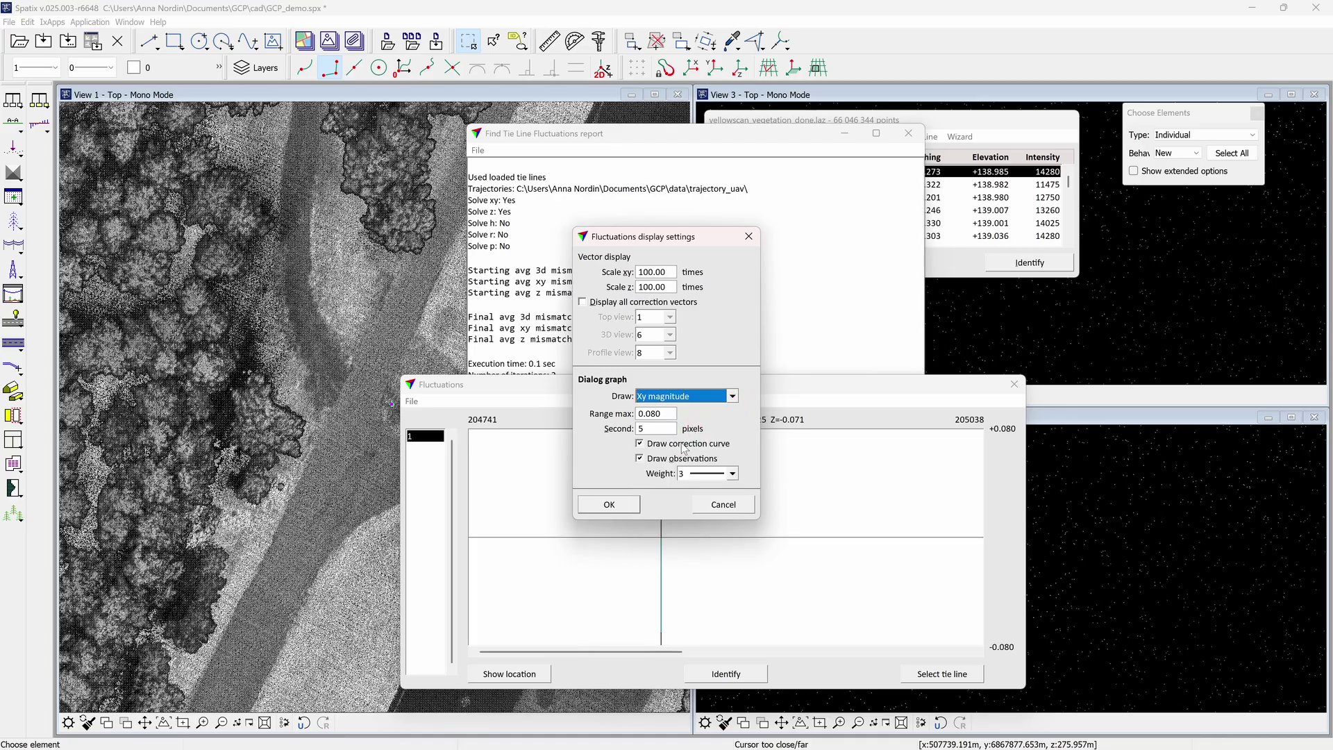
click(620, 507)
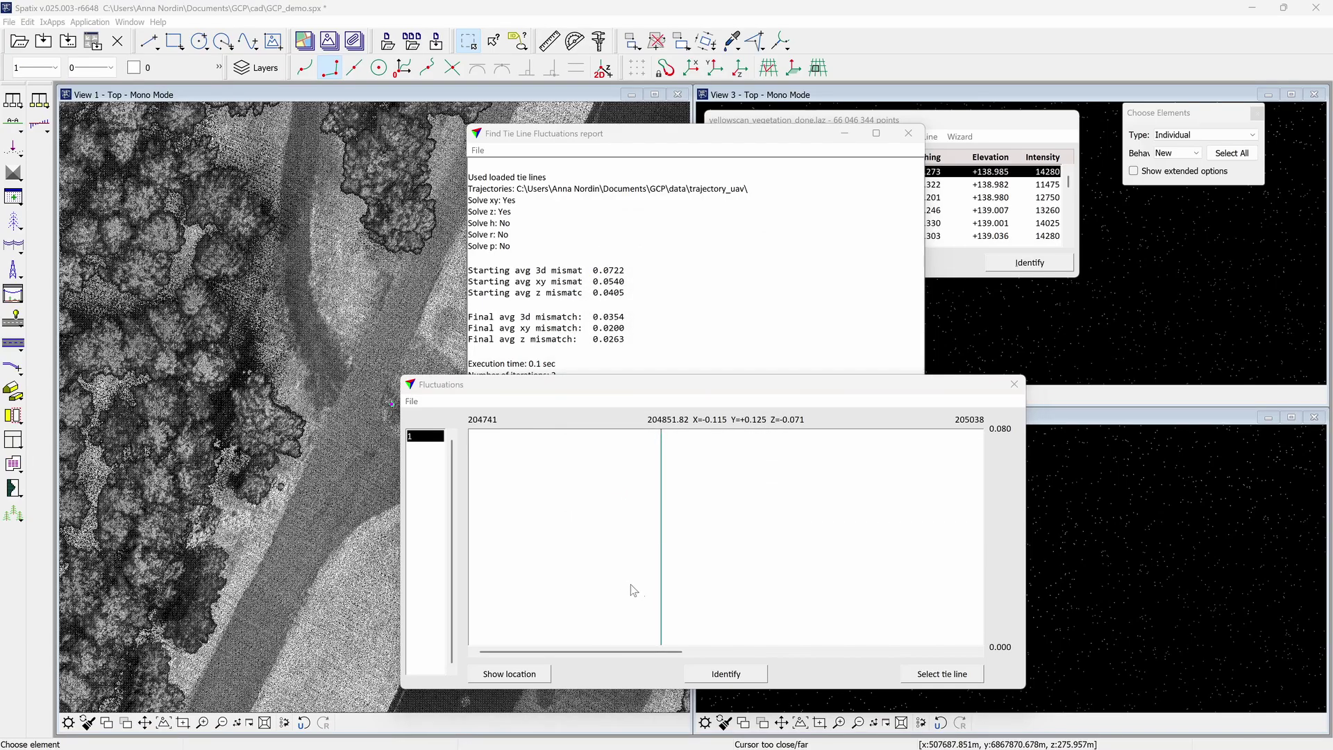
Step: Save the fluctuation corrections and close the graph and report windows
click(412, 402)
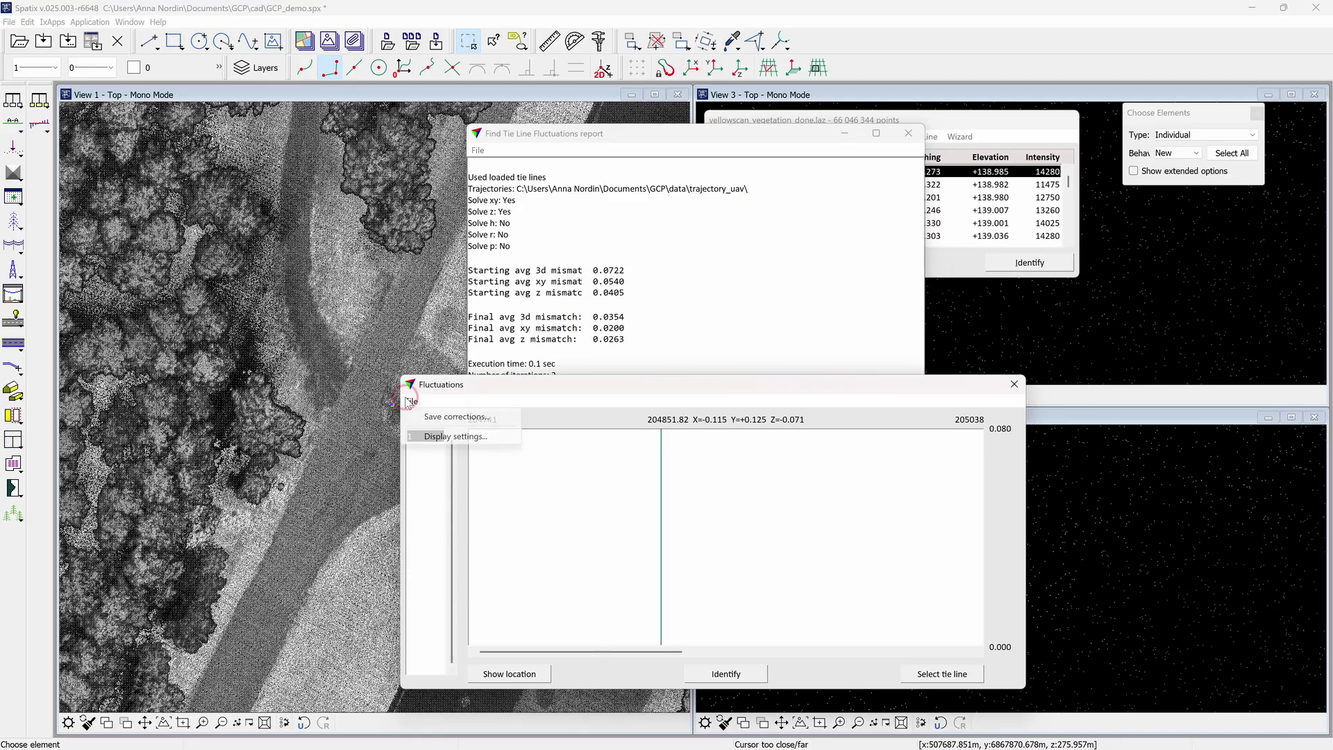
click(439, 418)
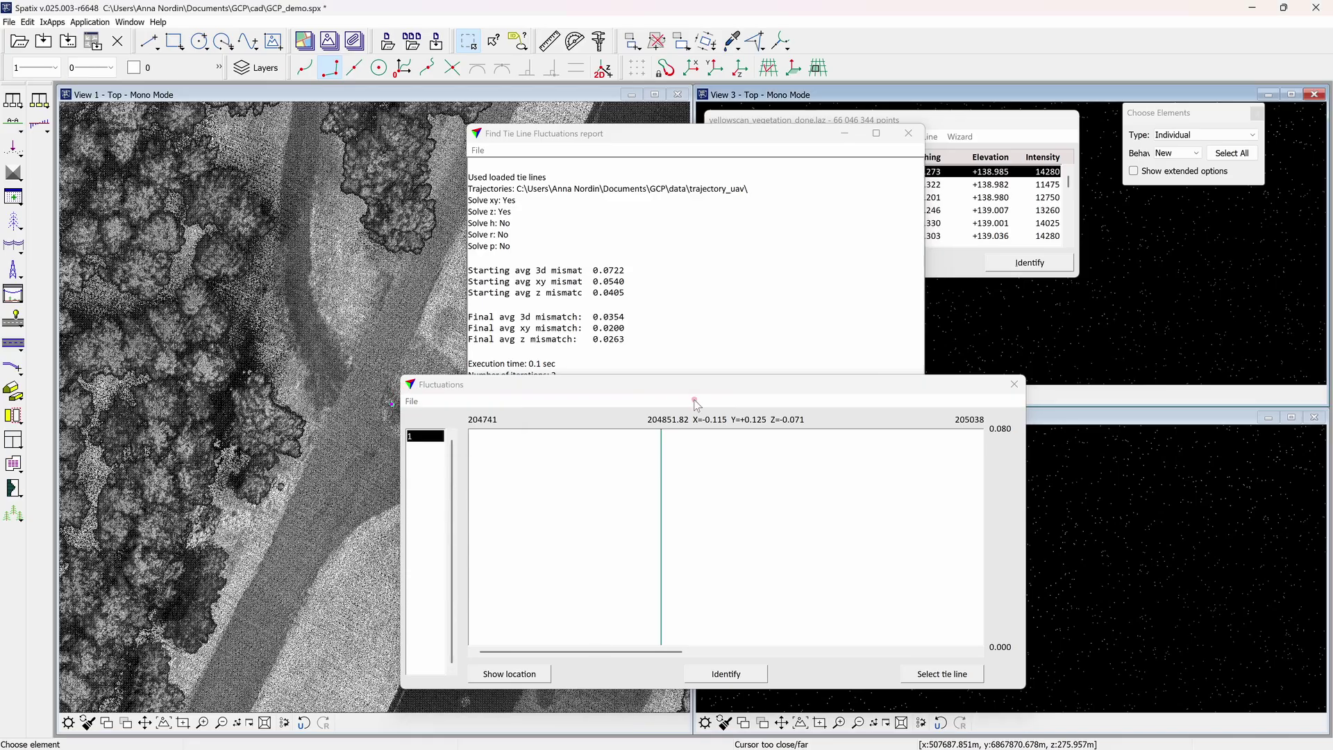
click(1014, 384)
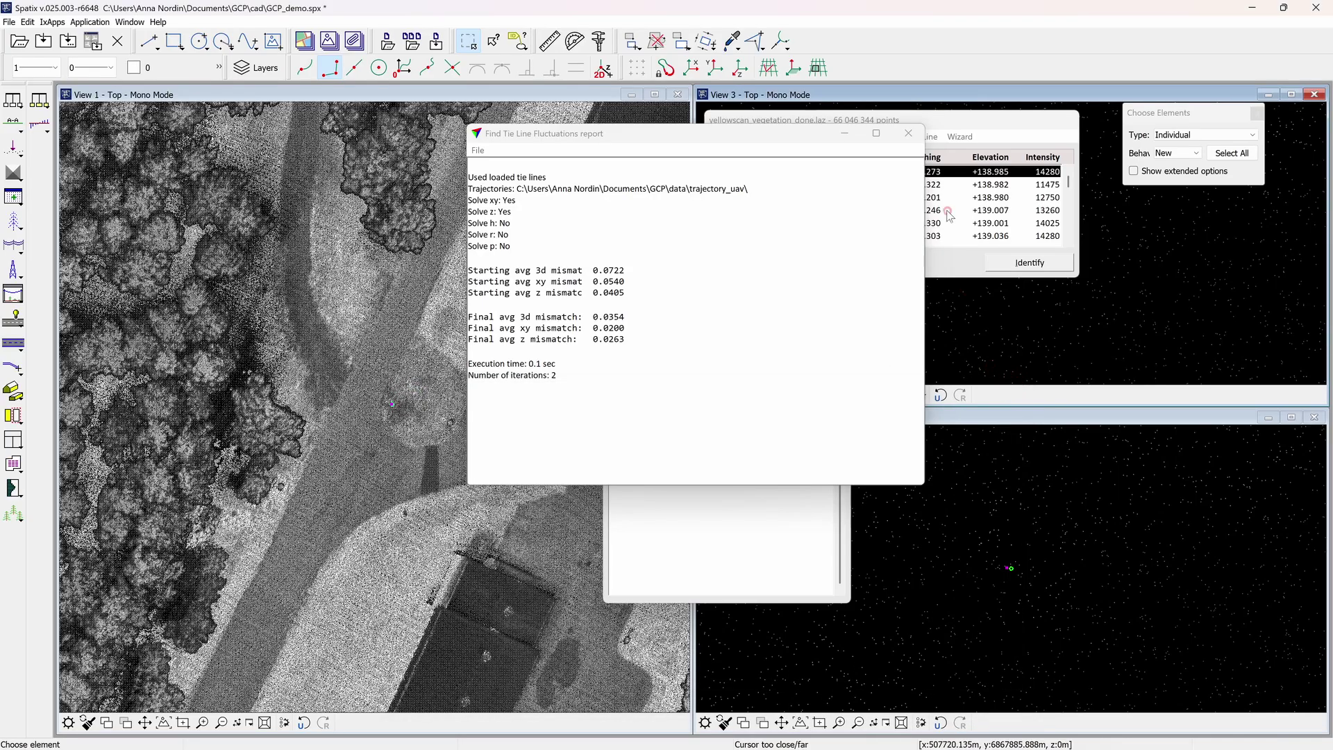
click(907, 133)
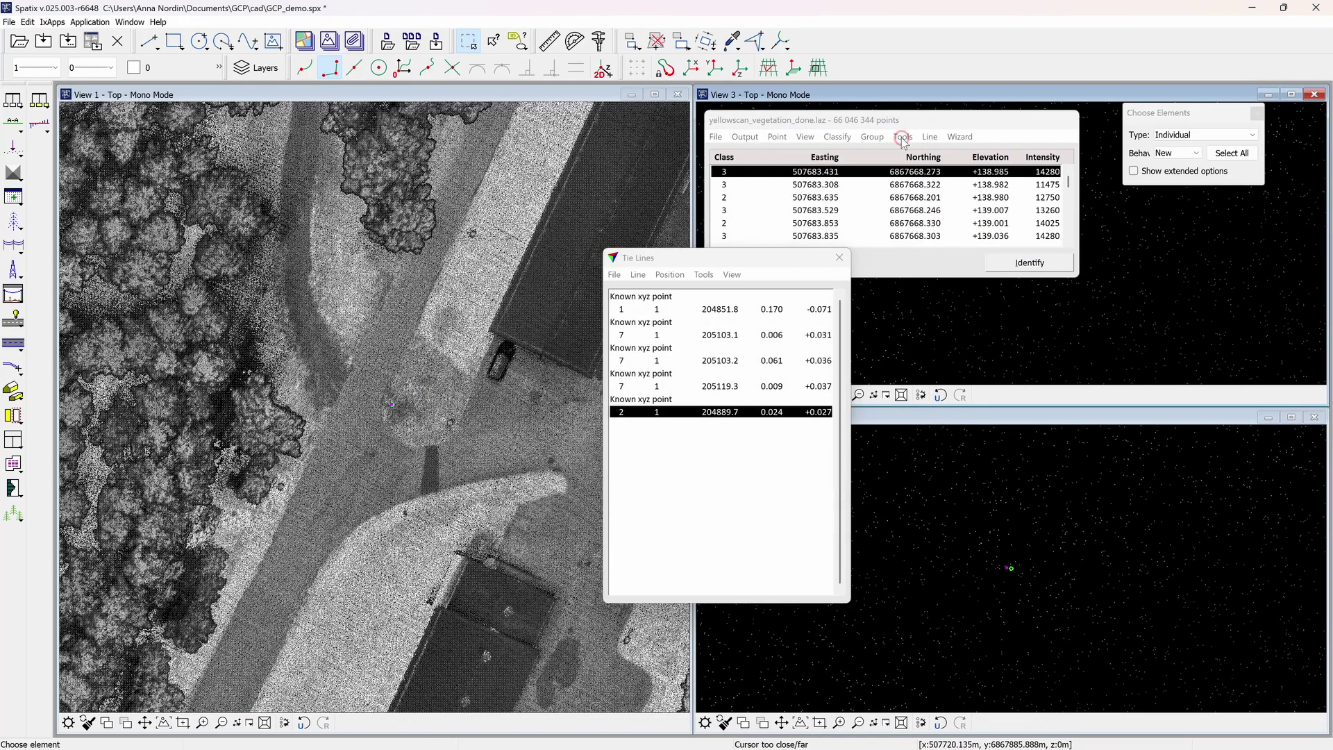
Step: Run a rubbersheet fit from active tie lines solving Xyz, expanding with Zero correction
click(43, 128)
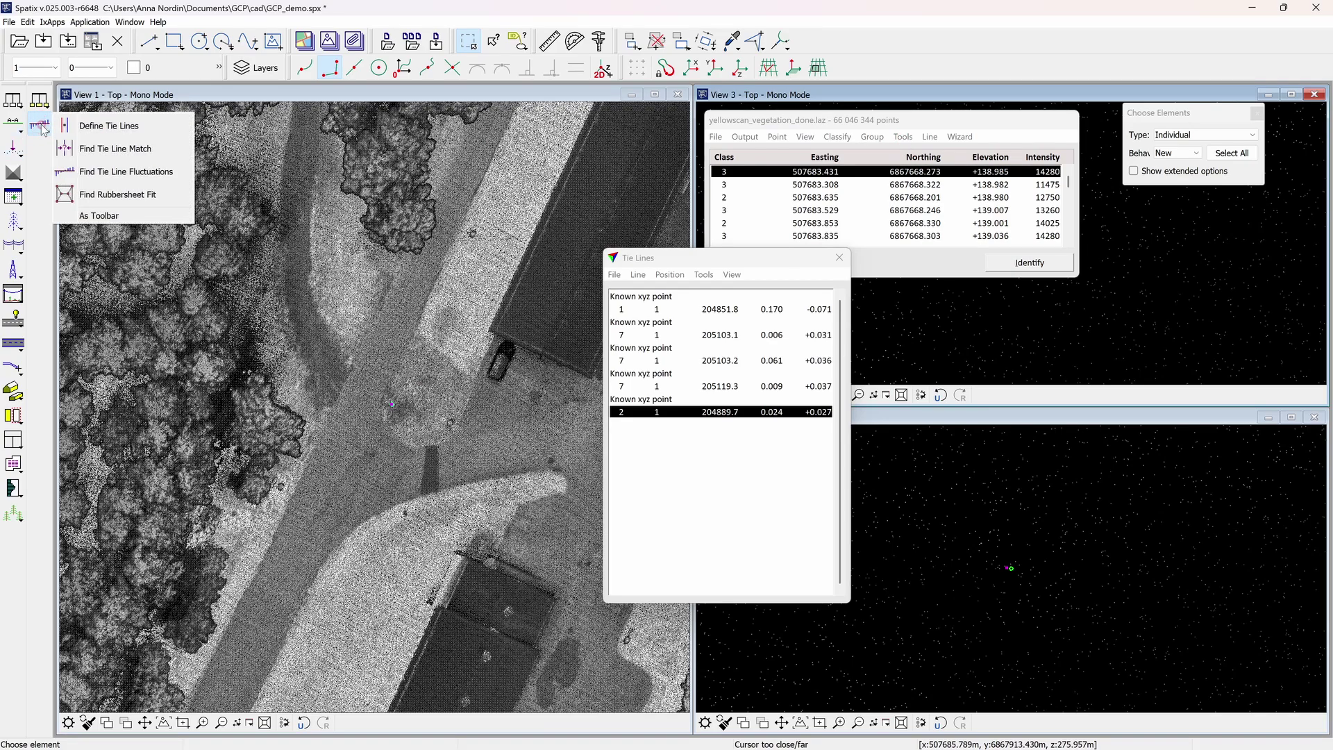
click(109, 198)
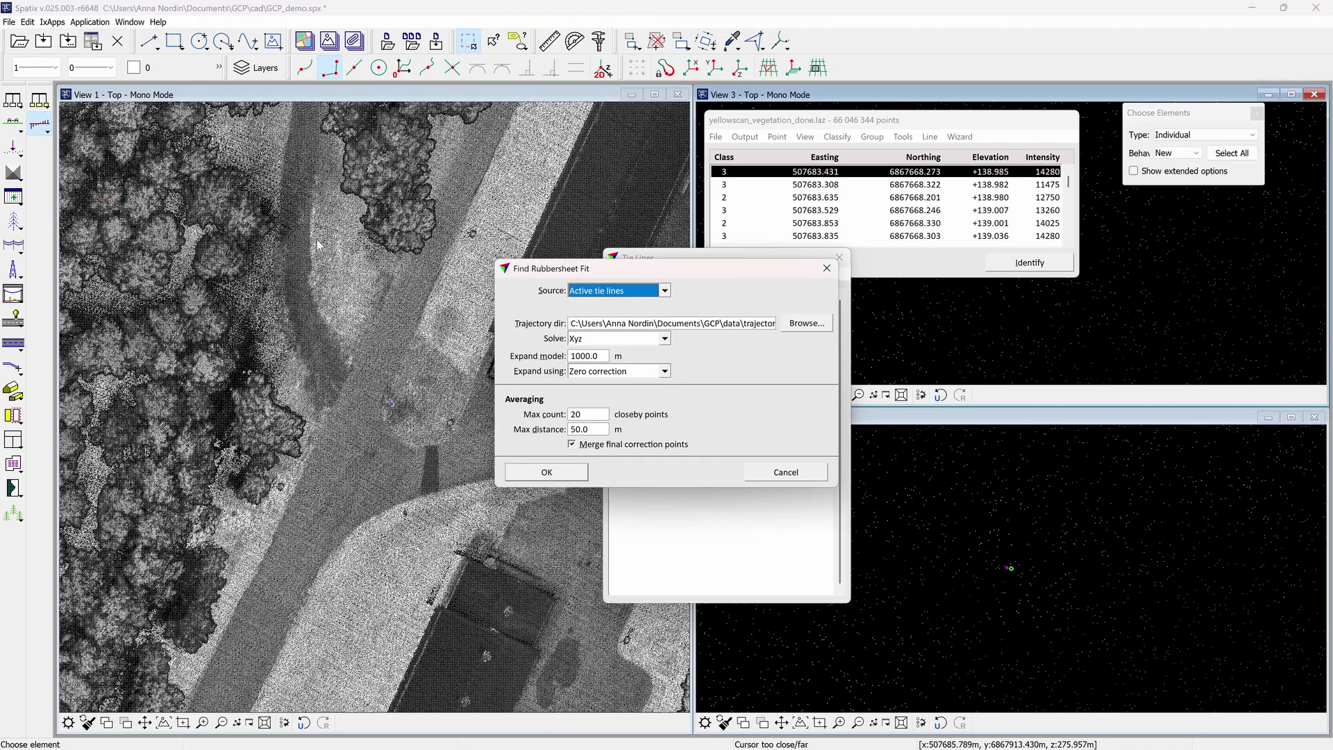
click(666, 291)
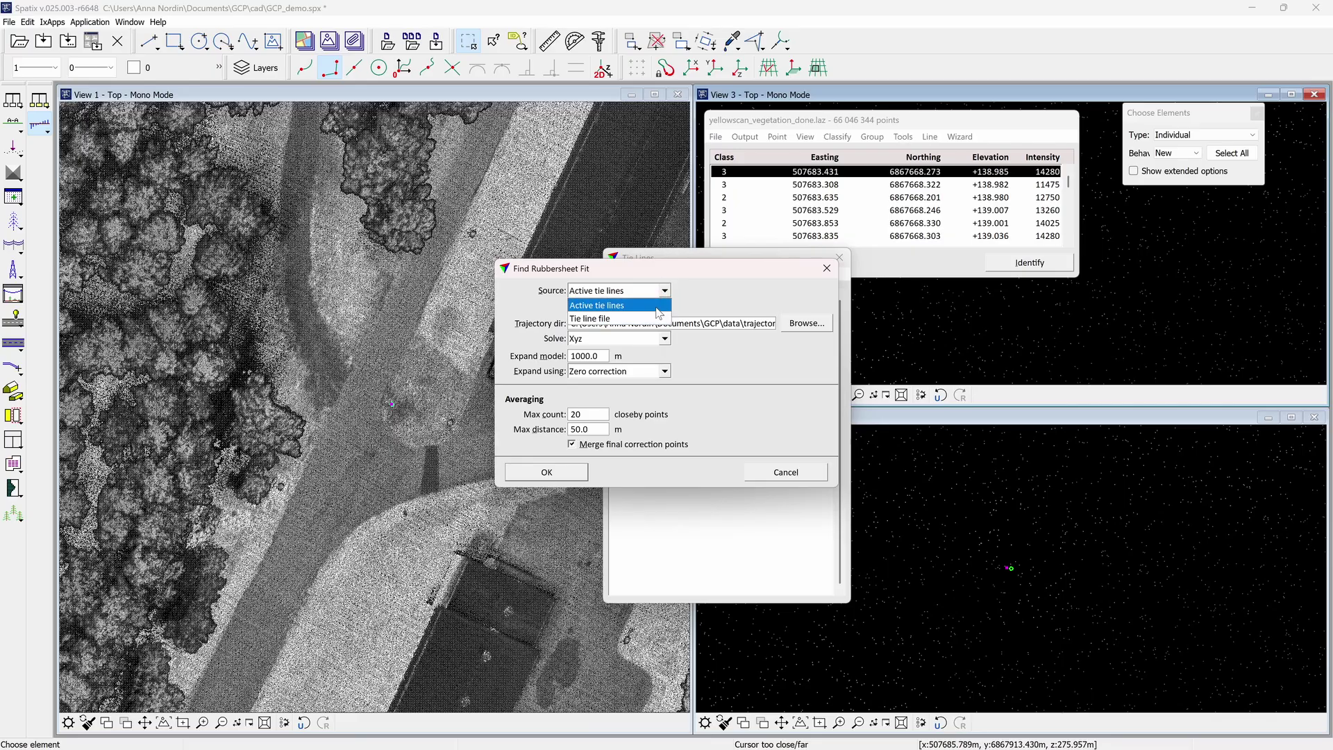
click(656, 313)
click(664, 338)
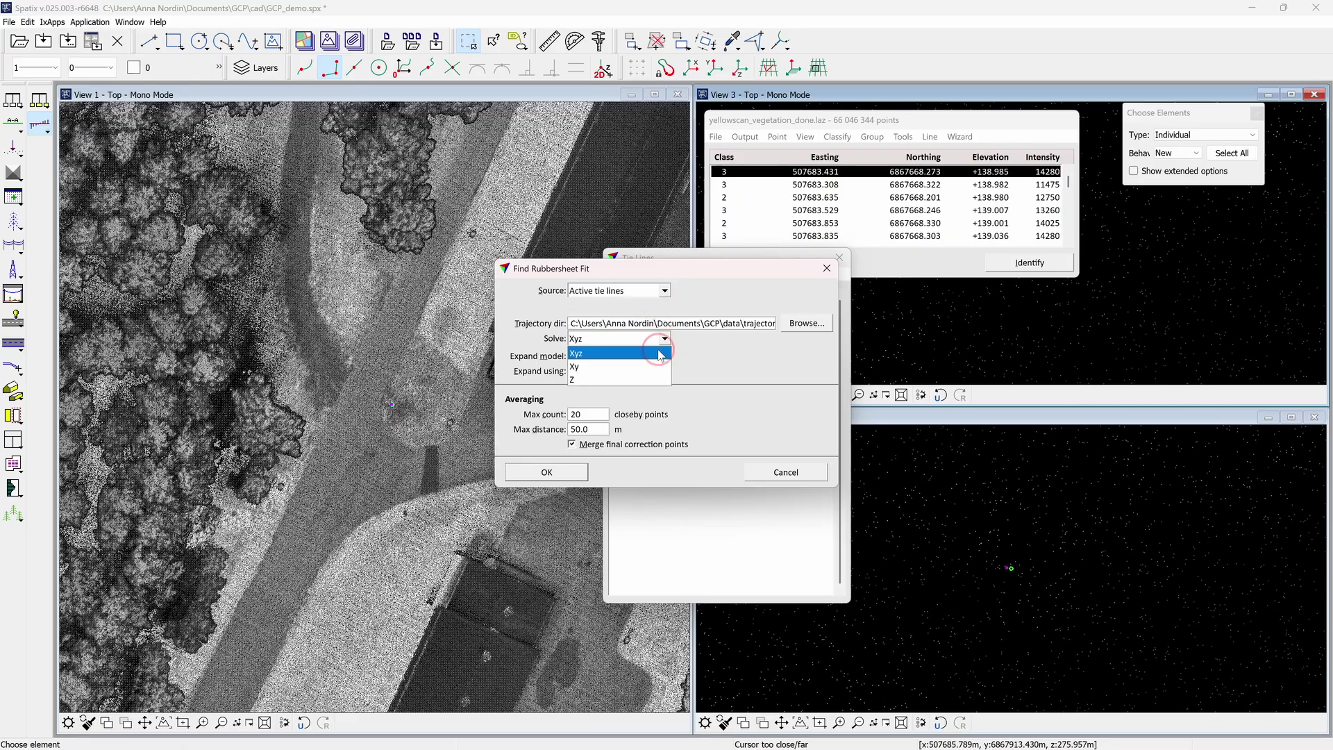
click(659, 352)
click(660, 372)
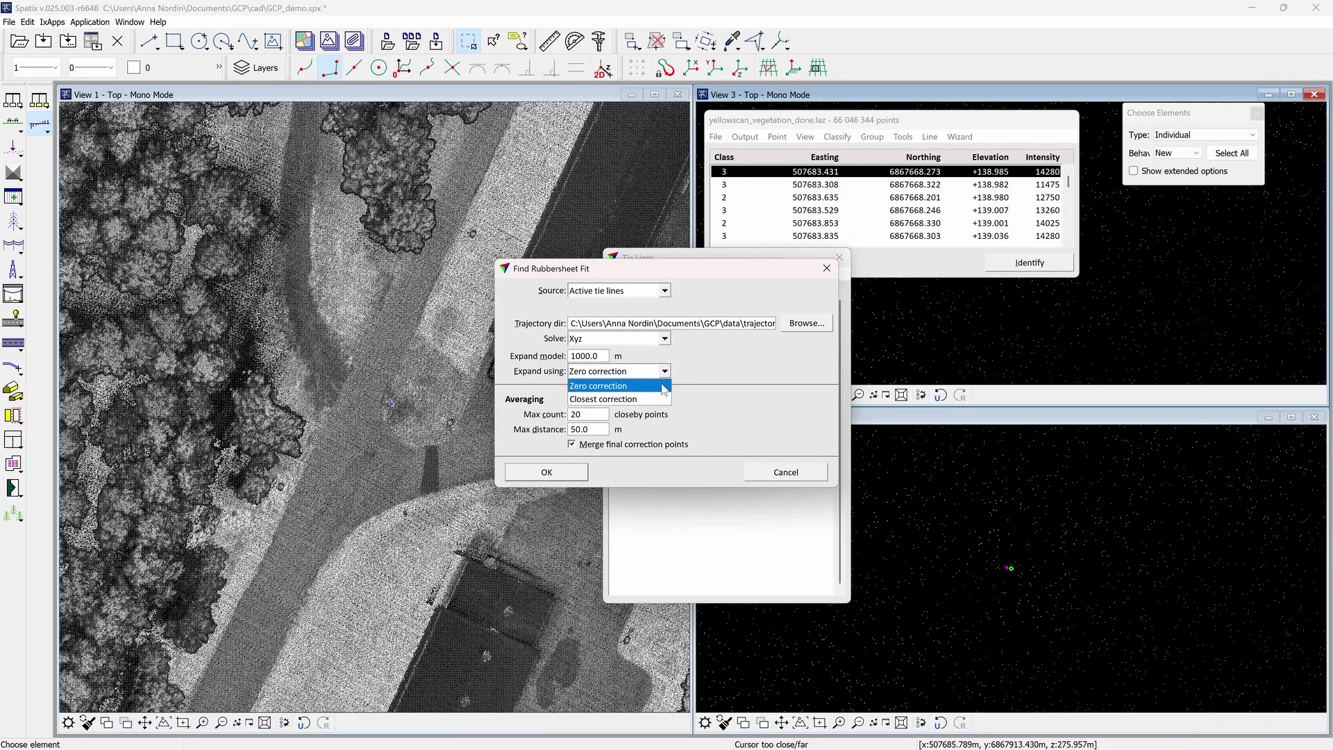
click(660, 386)
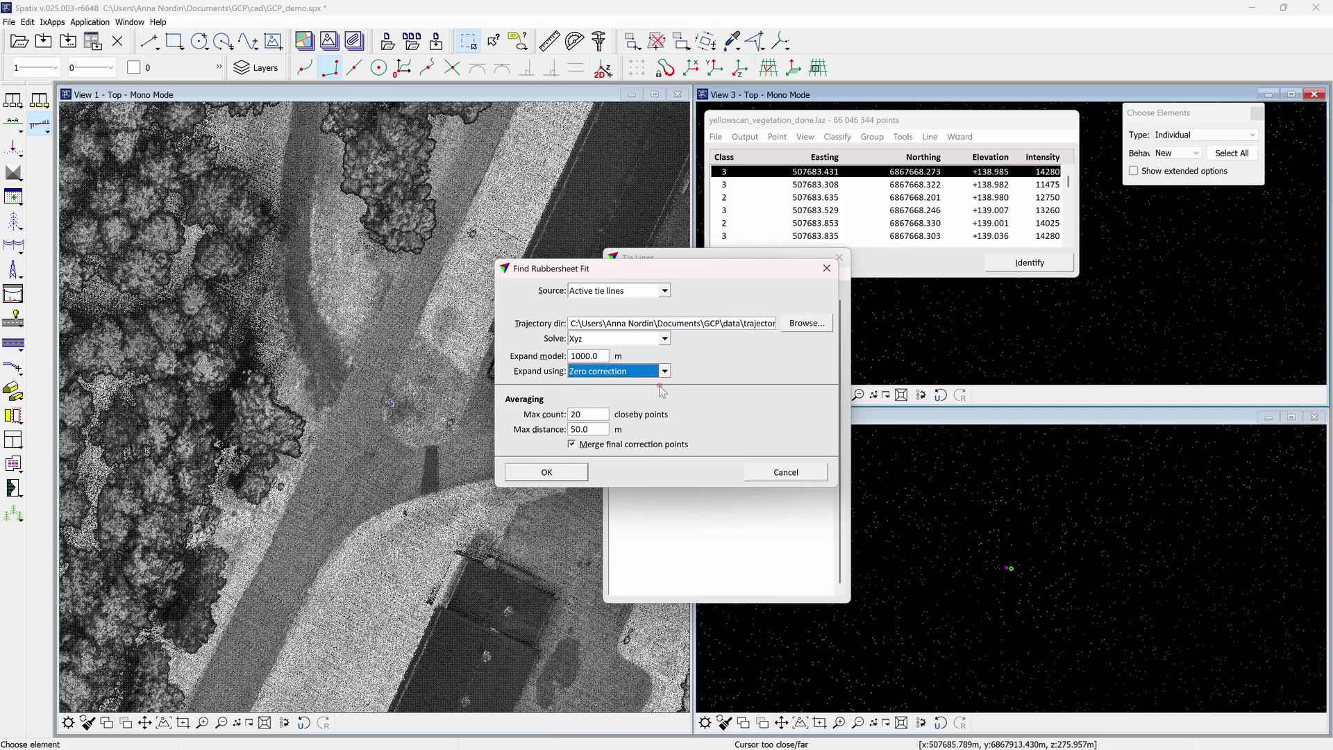
click(565, 473)
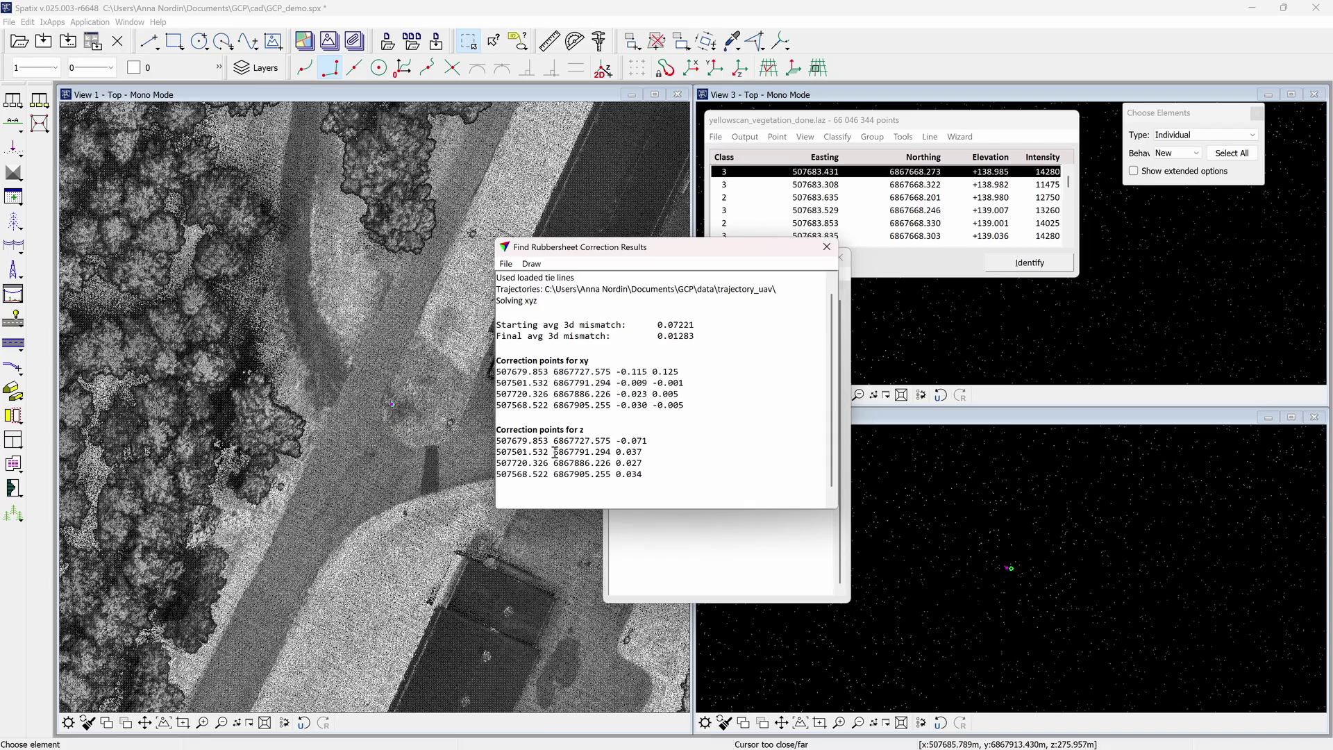
Step: Check the rubbersheet results' File options and close the results window
click(505, 265)
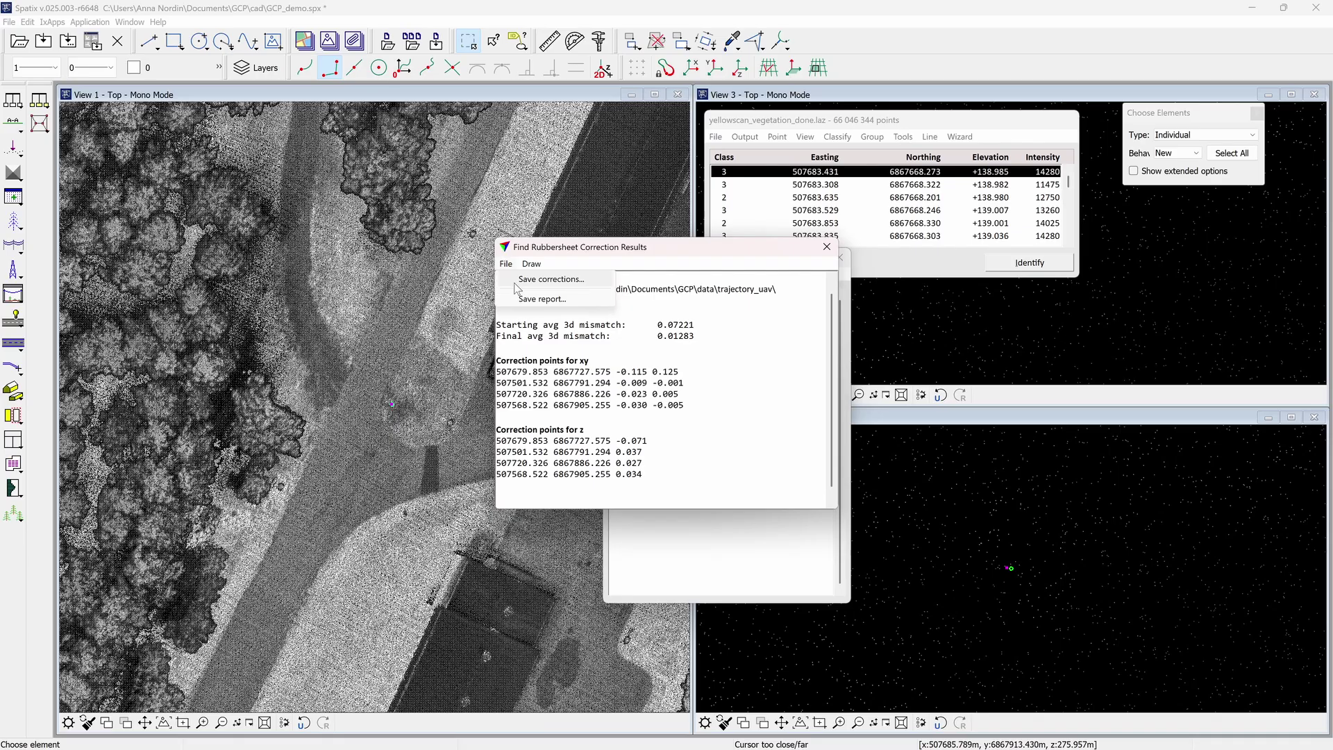
mouse_move(531, 264)
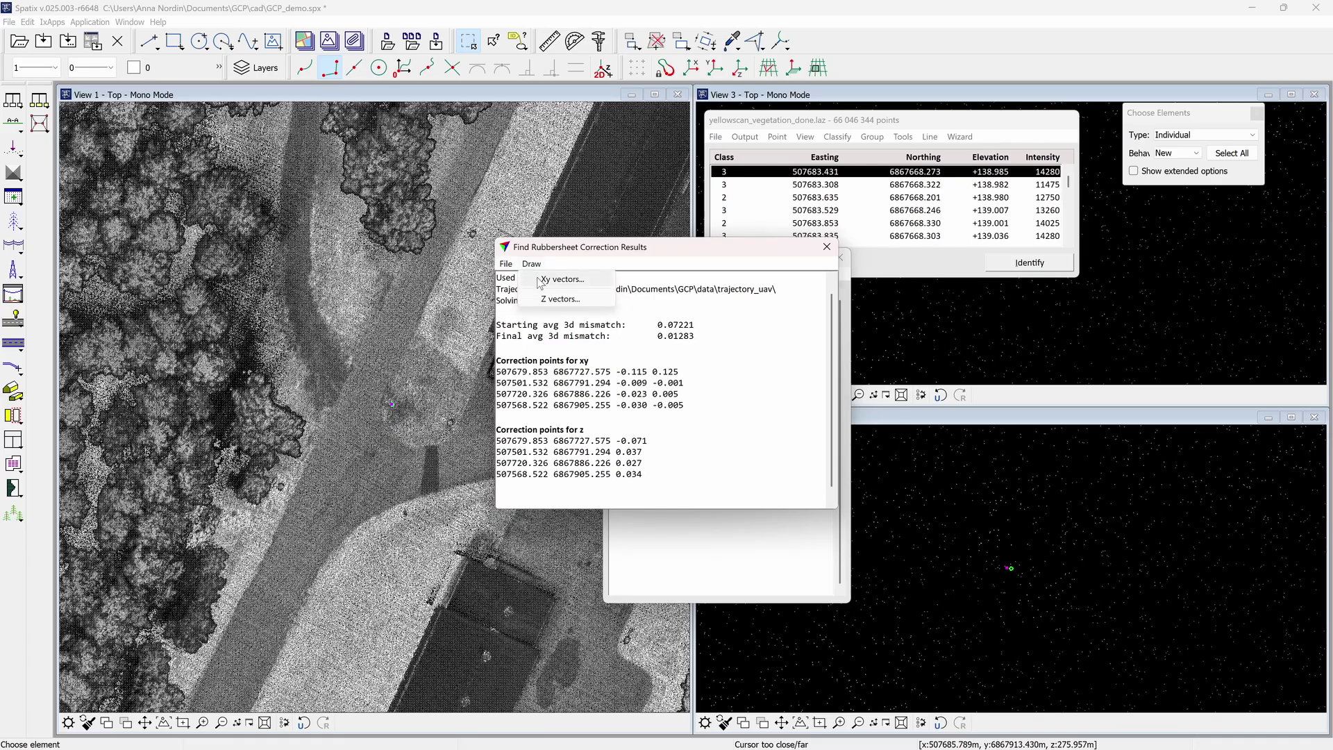
click(830, 247)
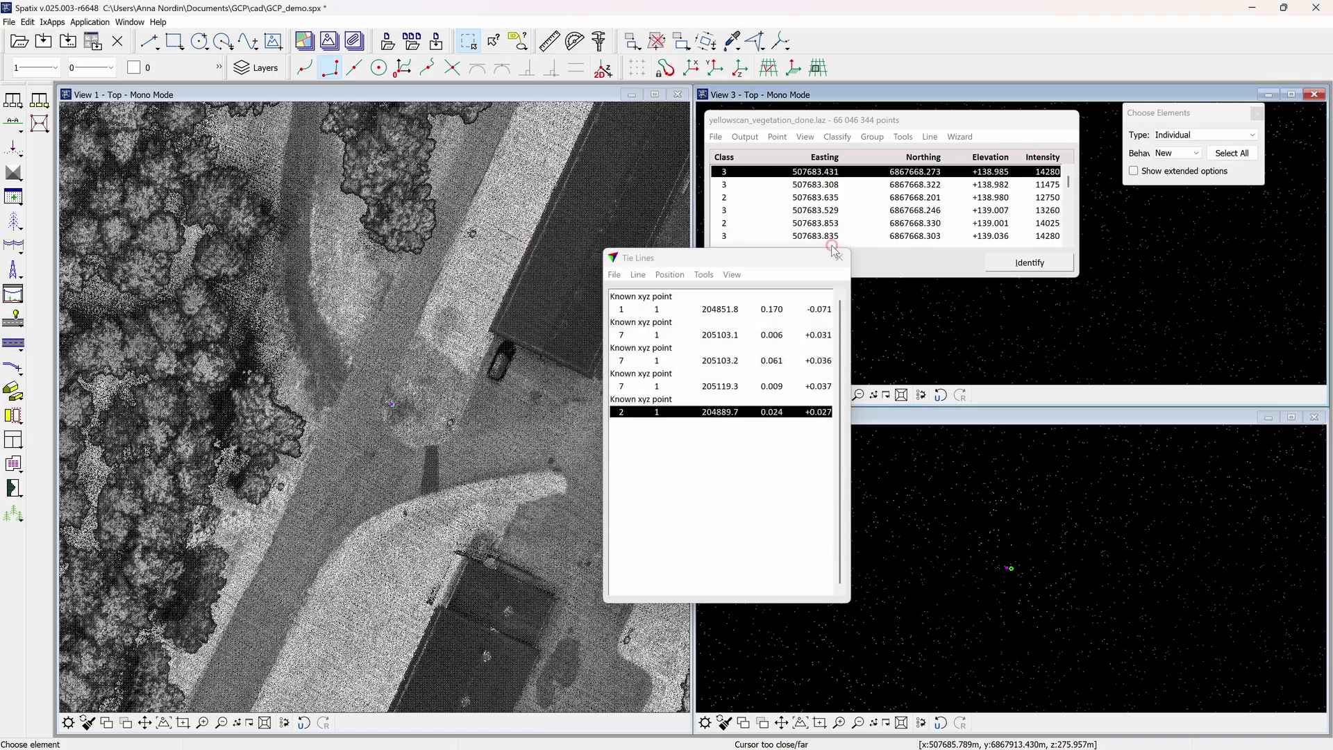
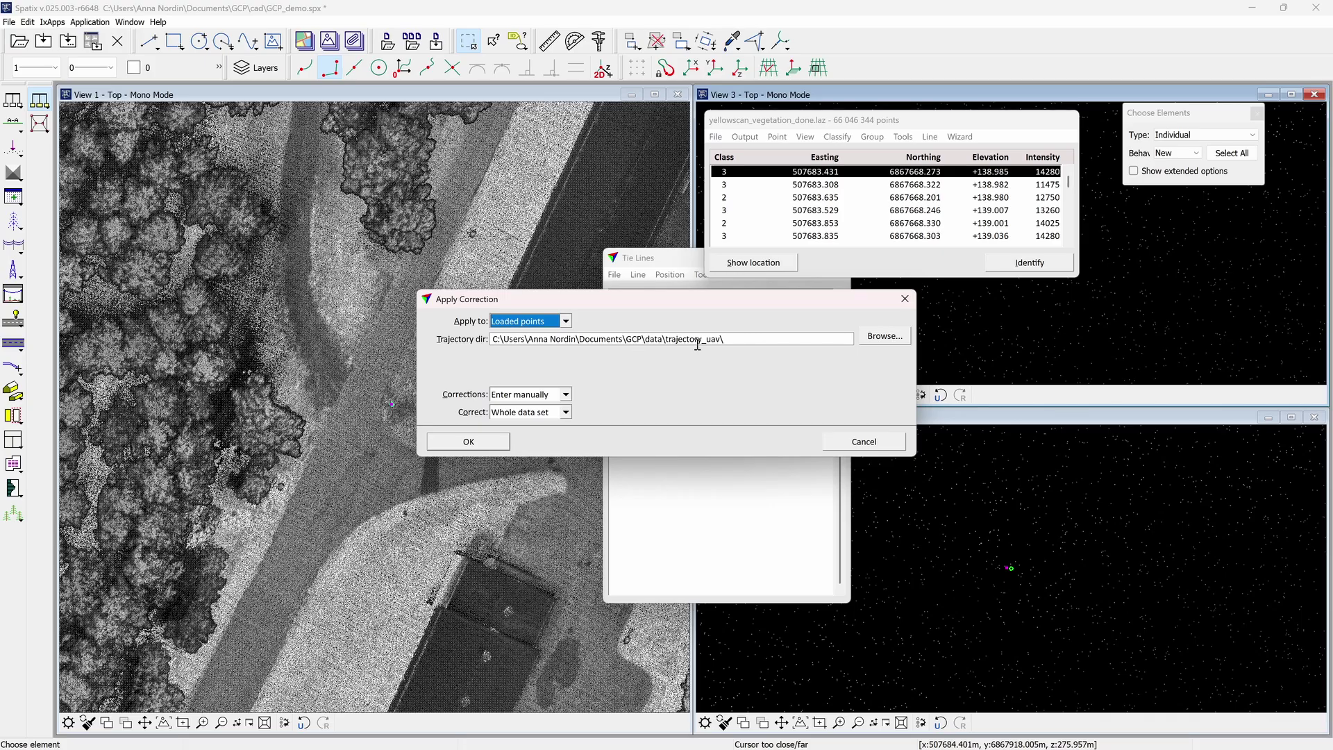
Step: Try manual zero-value corrections on the whole data set, then cancel them
click(566, 395)
click(567, 396)
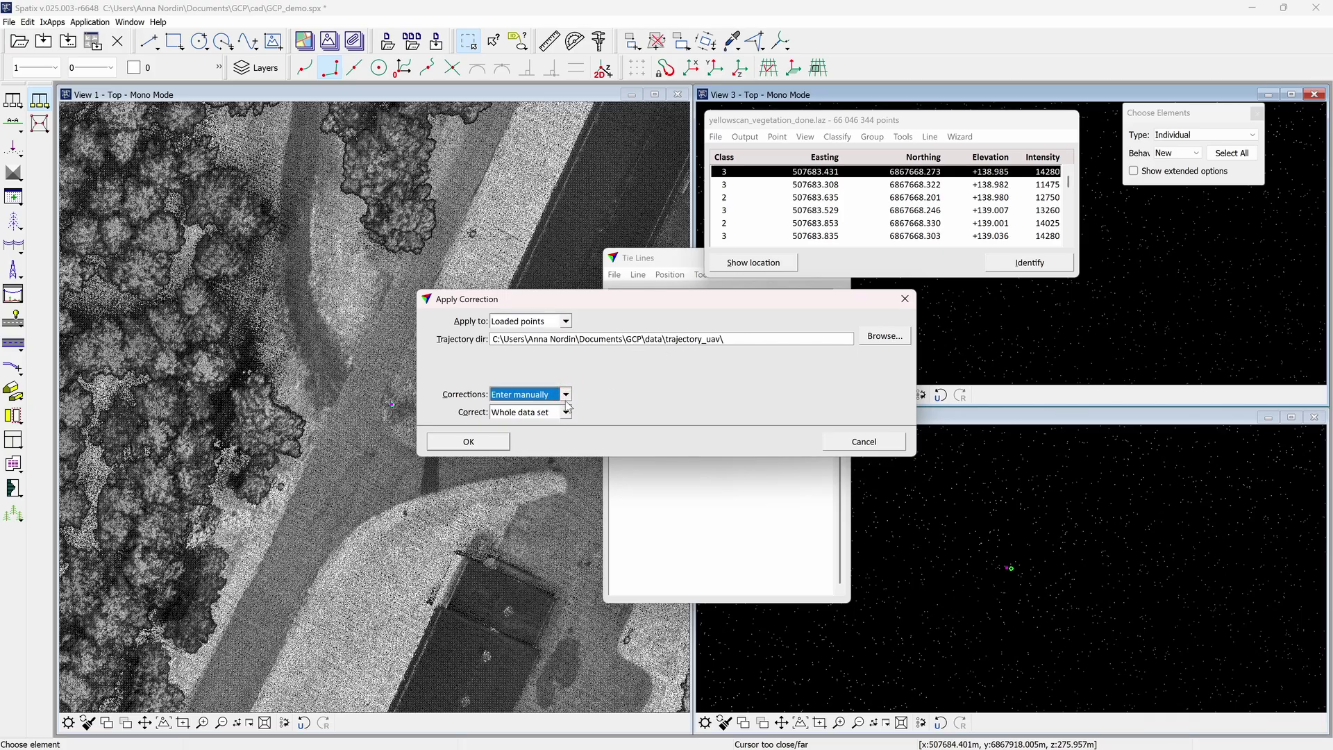
click(566, 413)
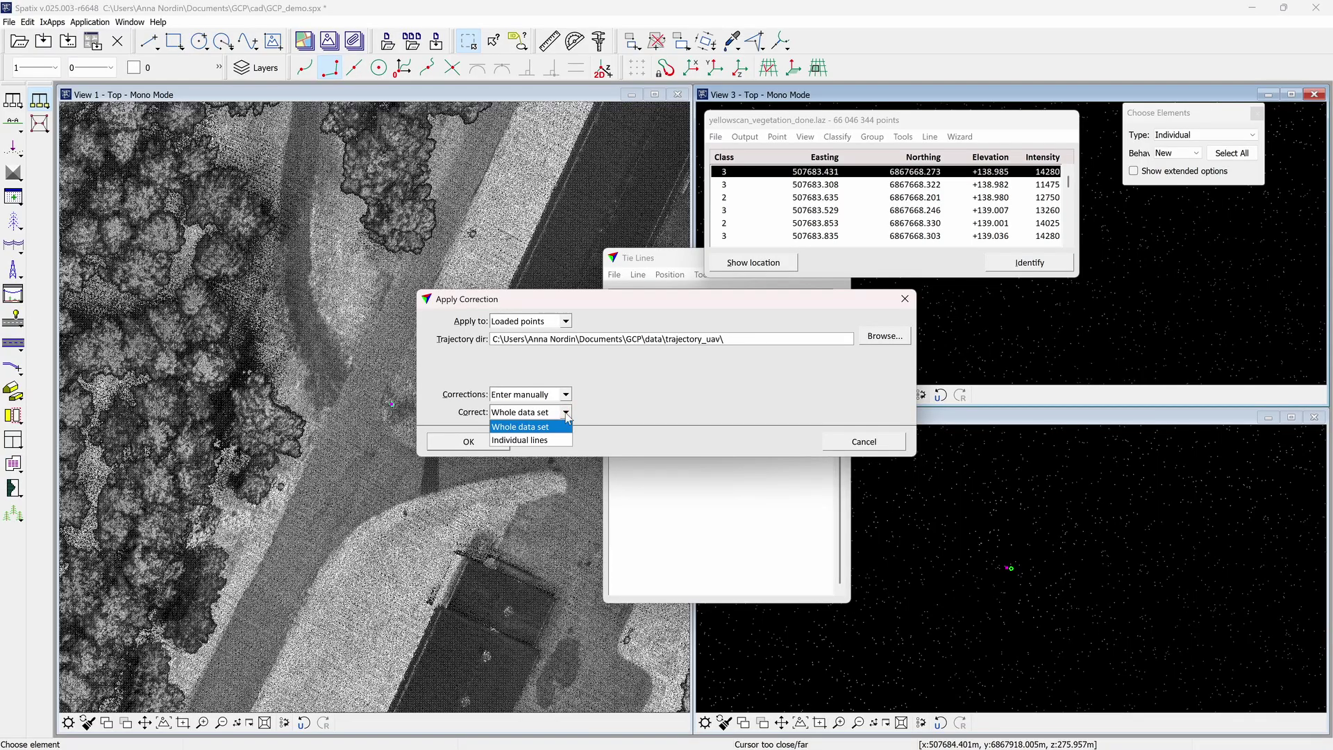
click(549, 427)
click(476, 443)
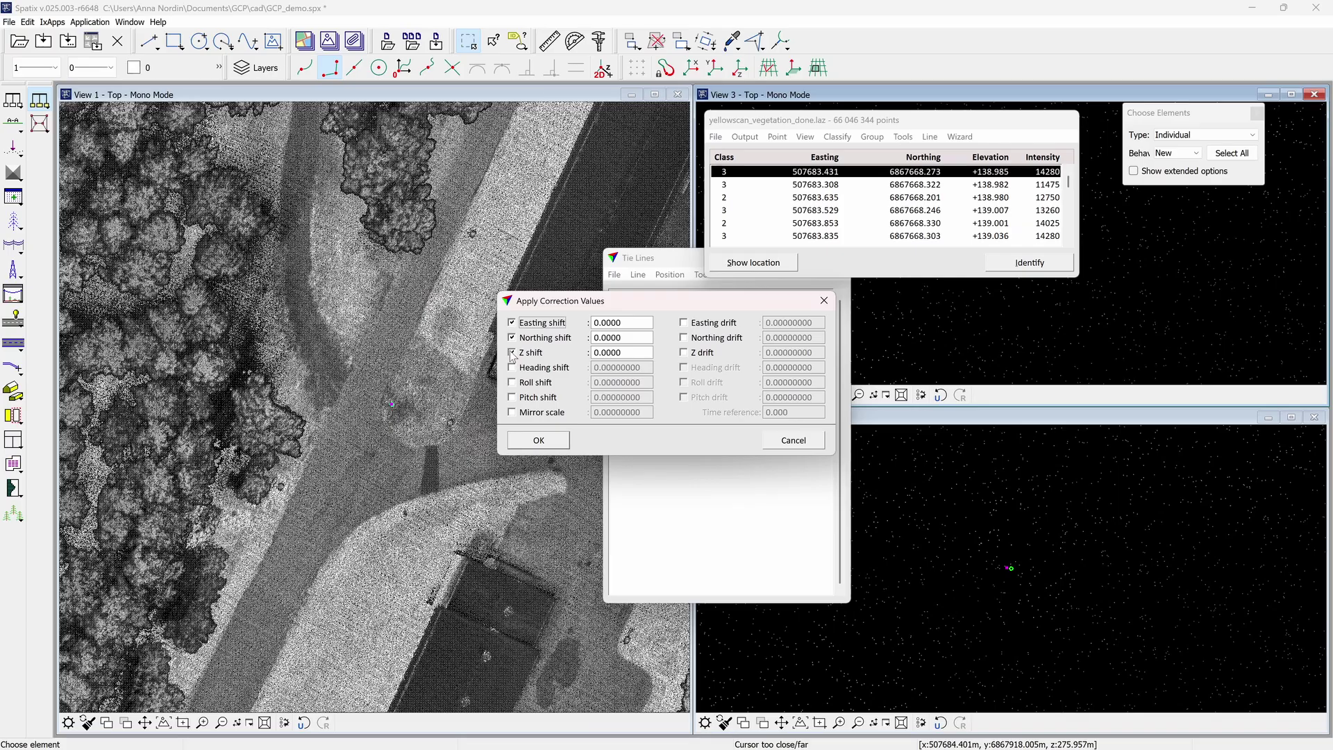
click(513, 352)
click(513, 352)
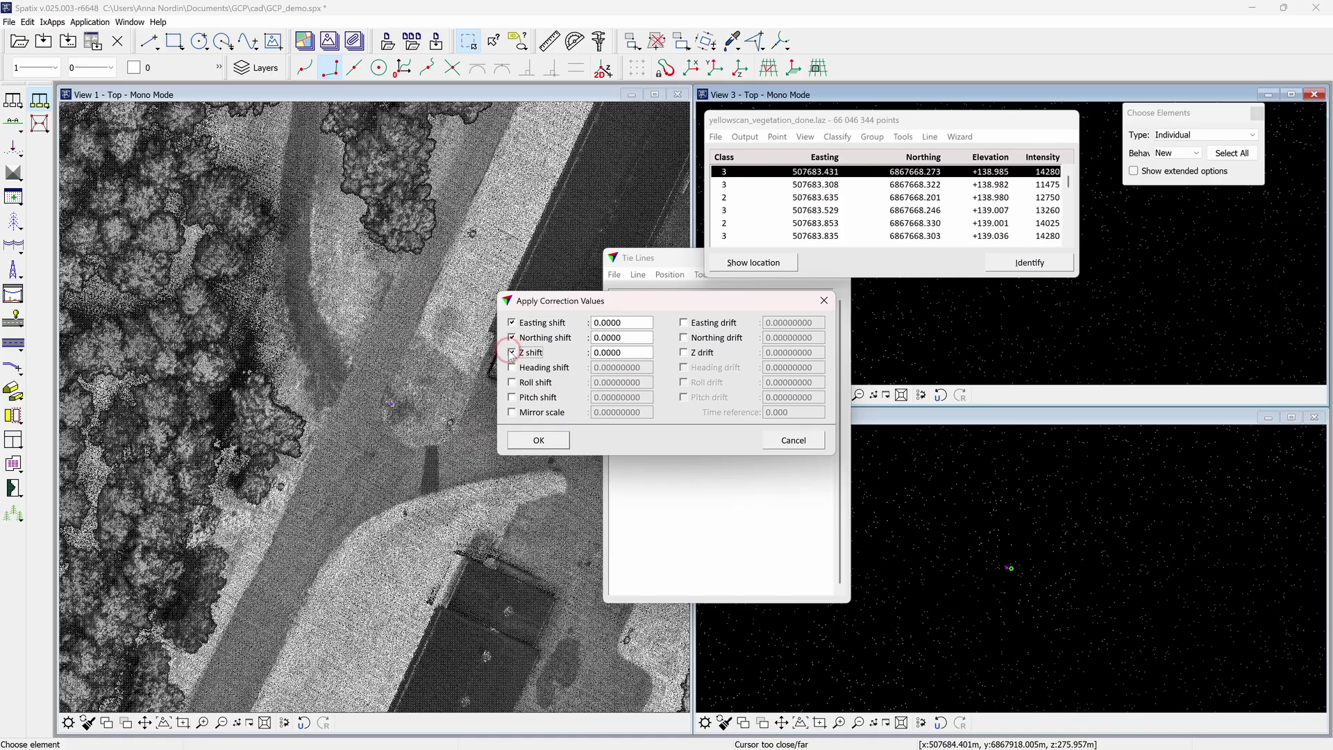
click(781, 440)
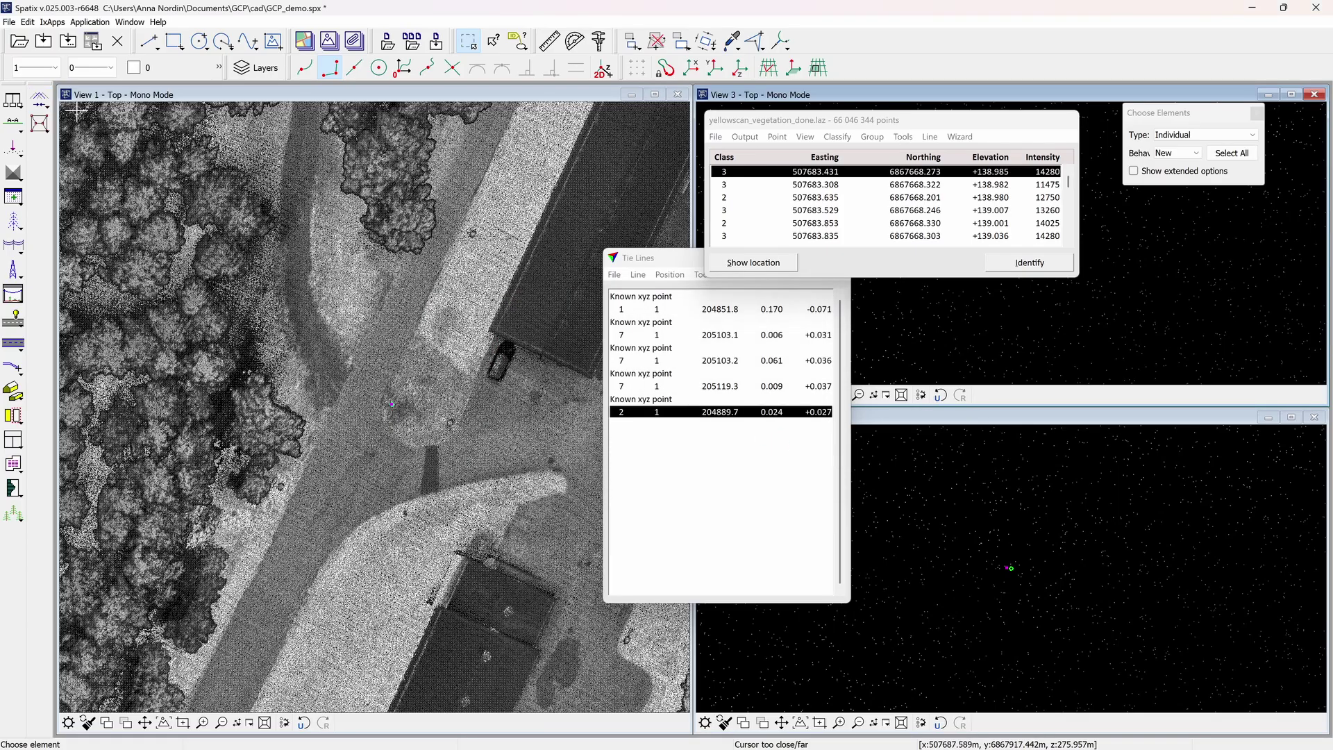
Step: Load shifts from match correction.tms (-0.1141 E, 0.1240 N, -0.0711 Z) and apply them
click(39, 102)
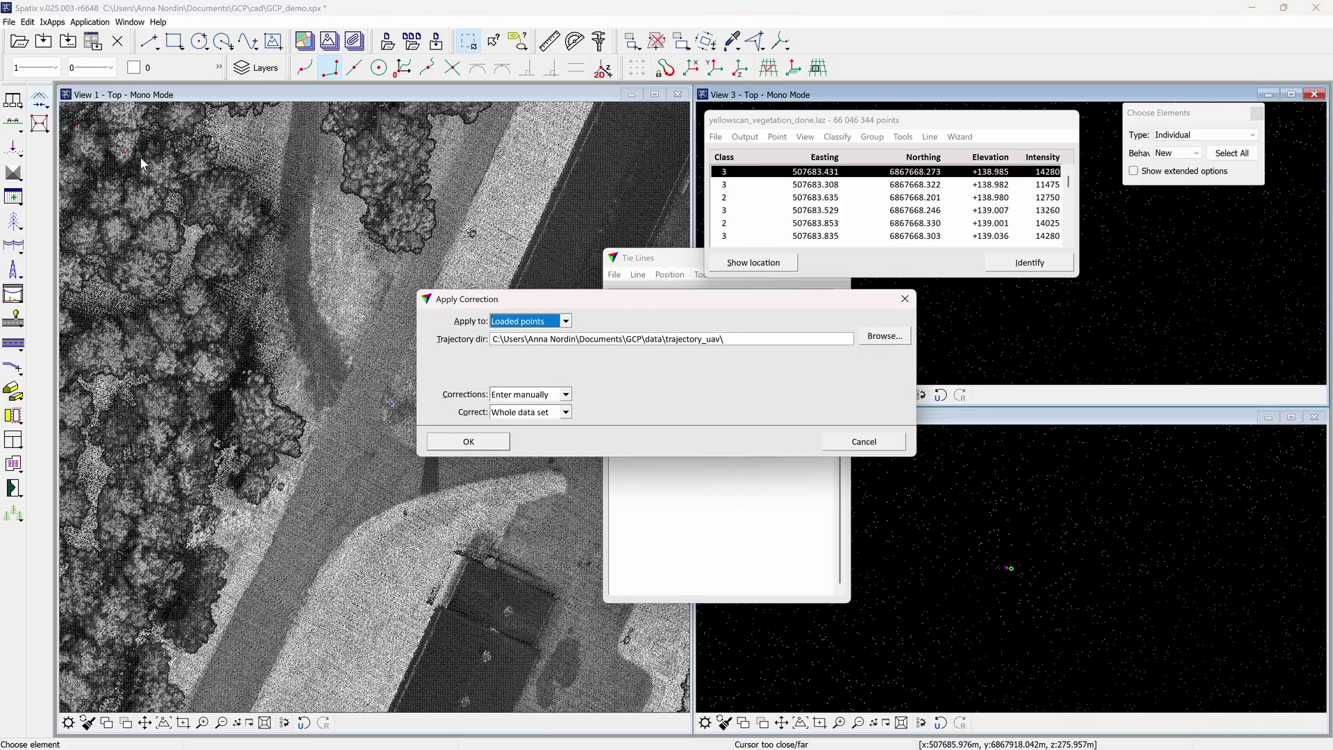
click(566, 394)
click(548, 417)
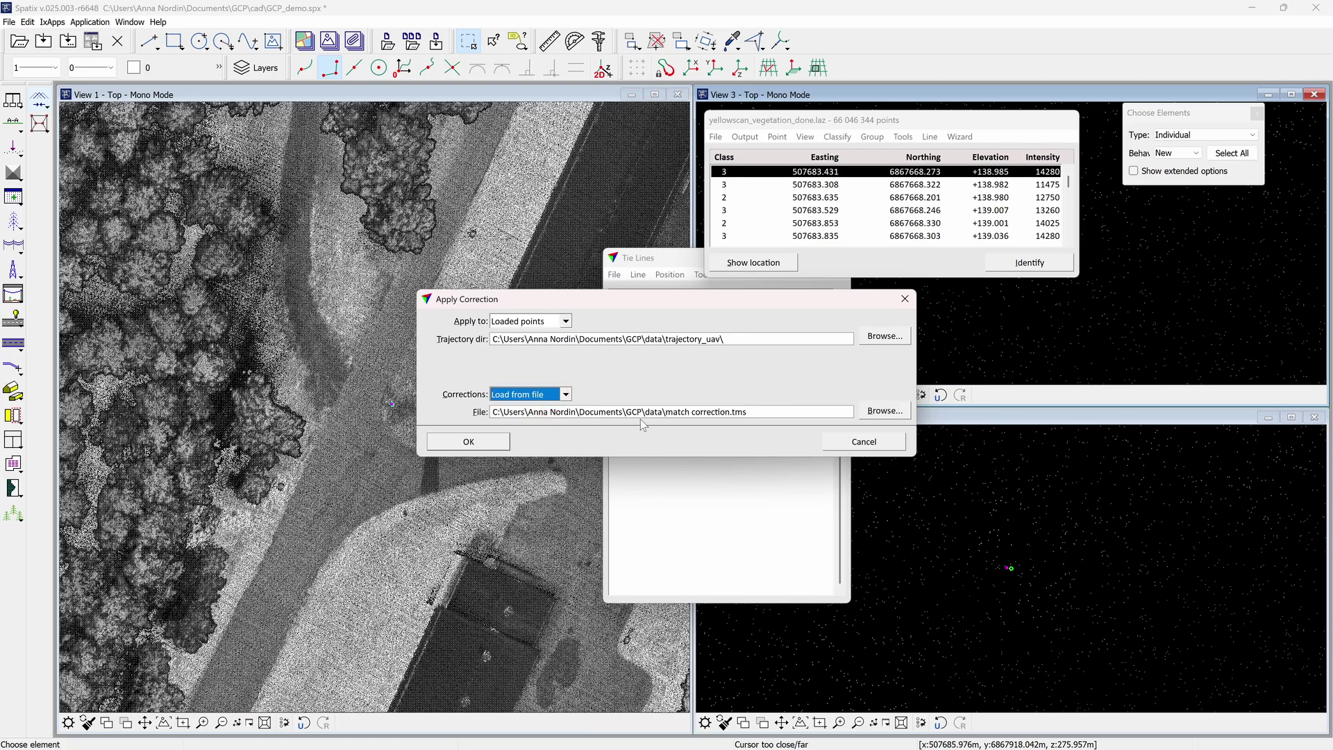
click(884, 411)
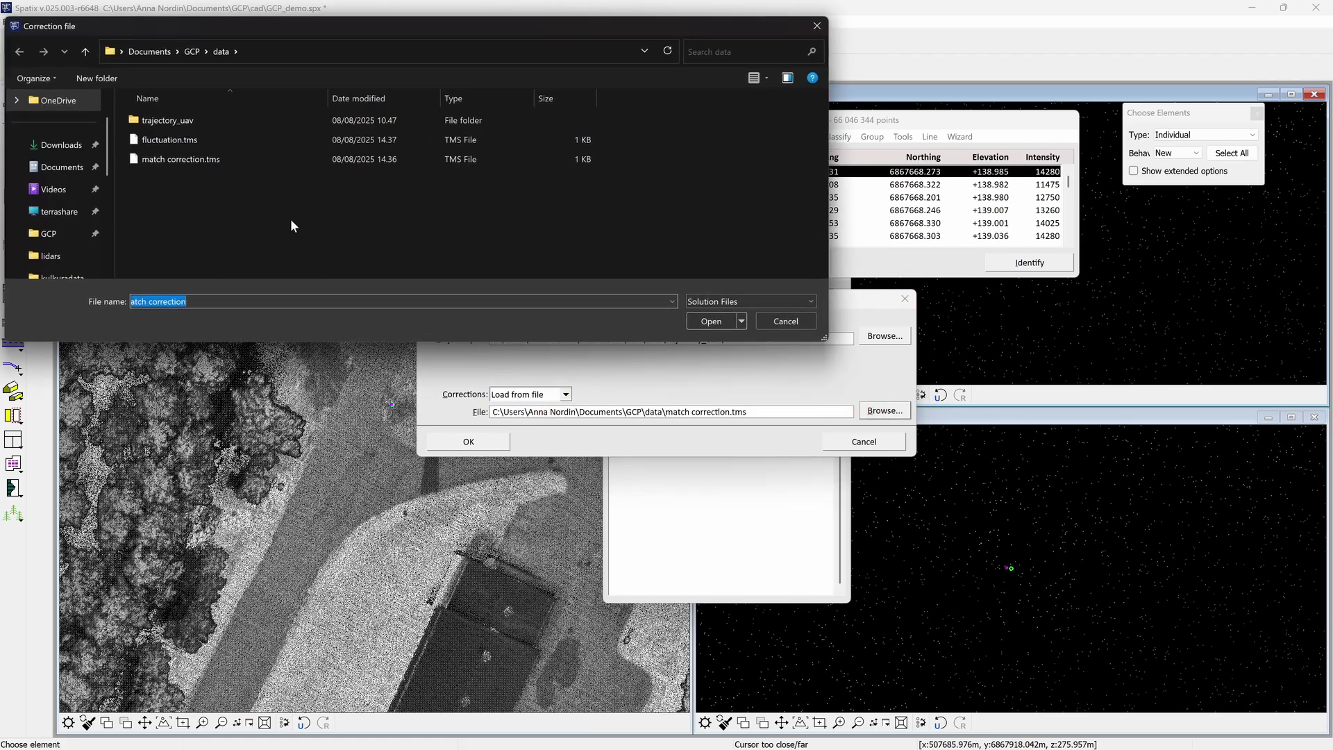
click(231, 160)
click(708, 321)
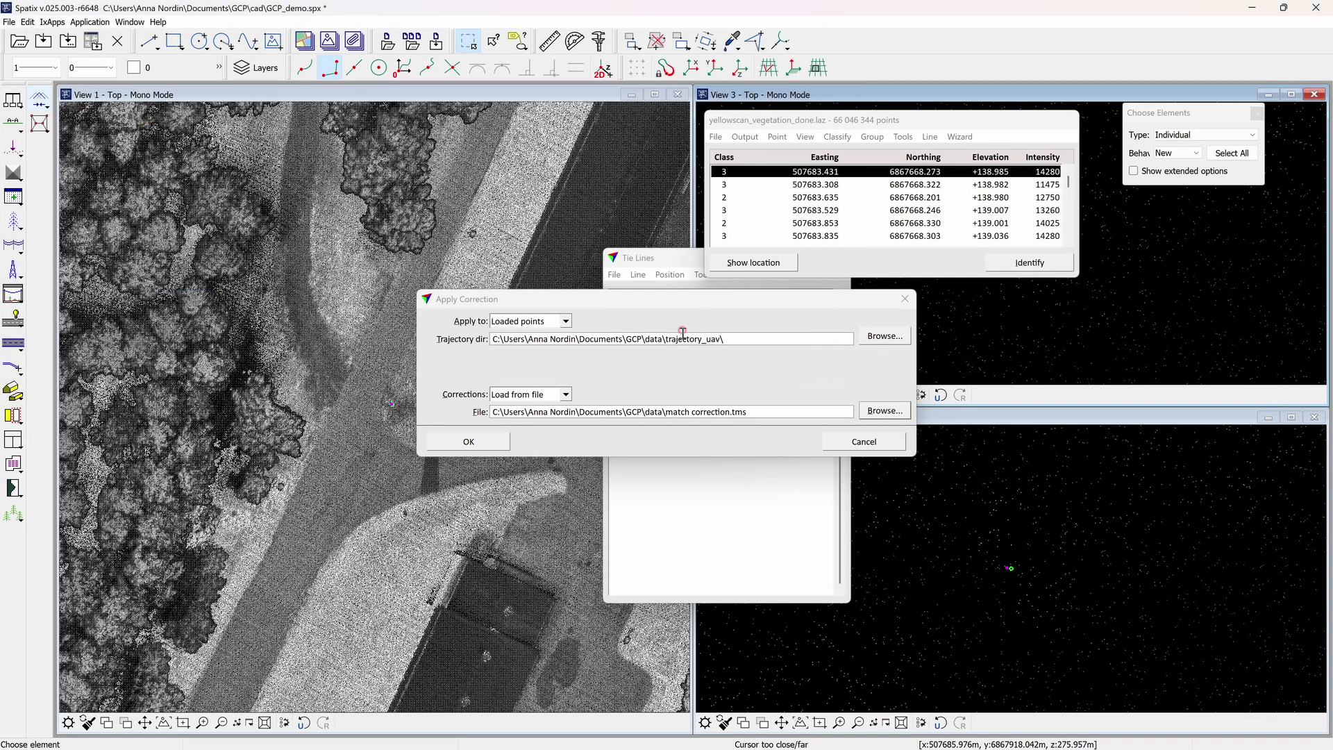
click(502, 443)
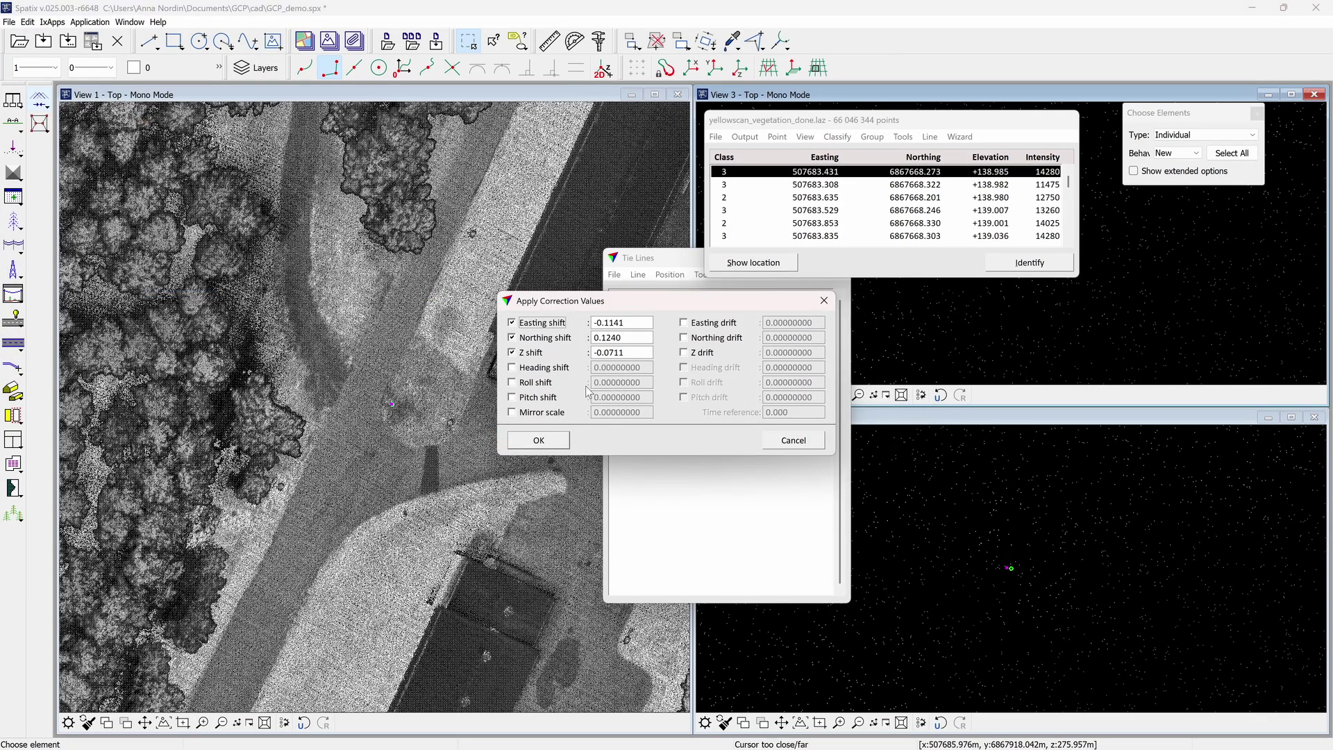
click(553, 441)
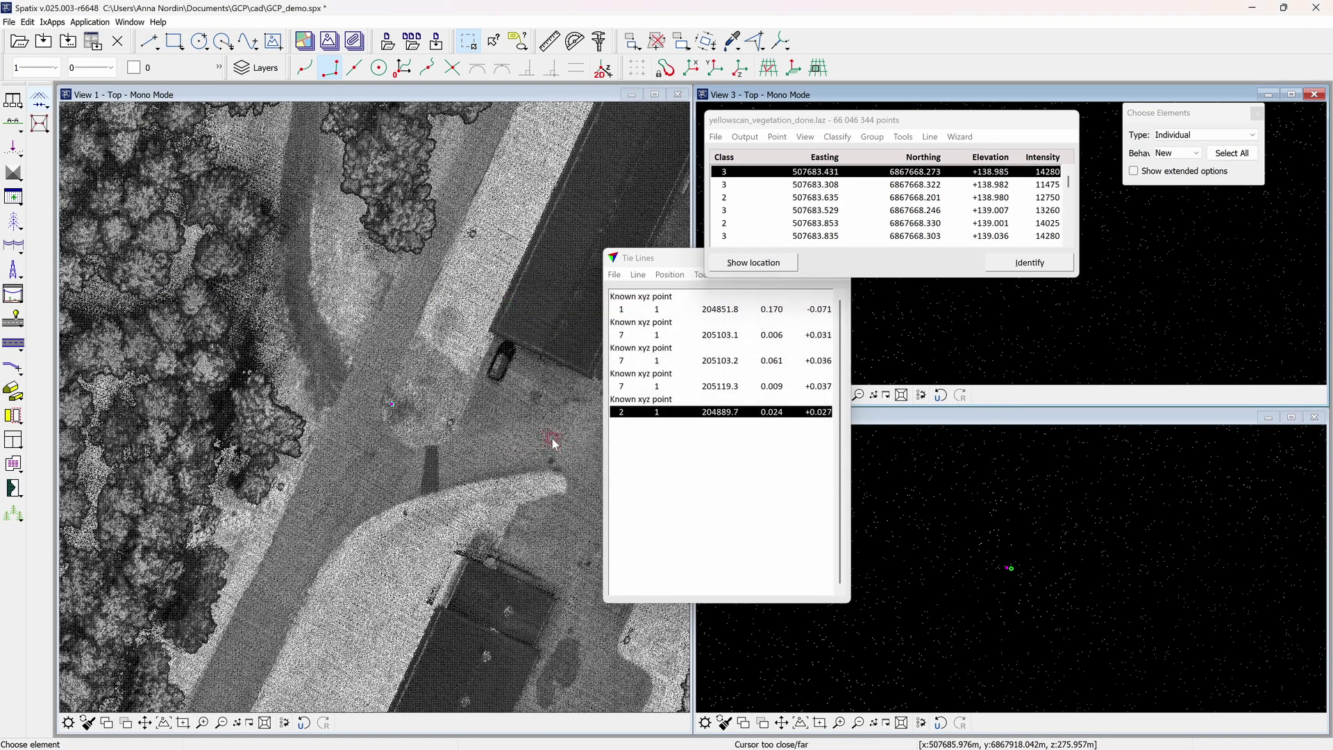
Step: Close the old tie-line list and restart the tie-line tool with its default settings
click(663, 263)
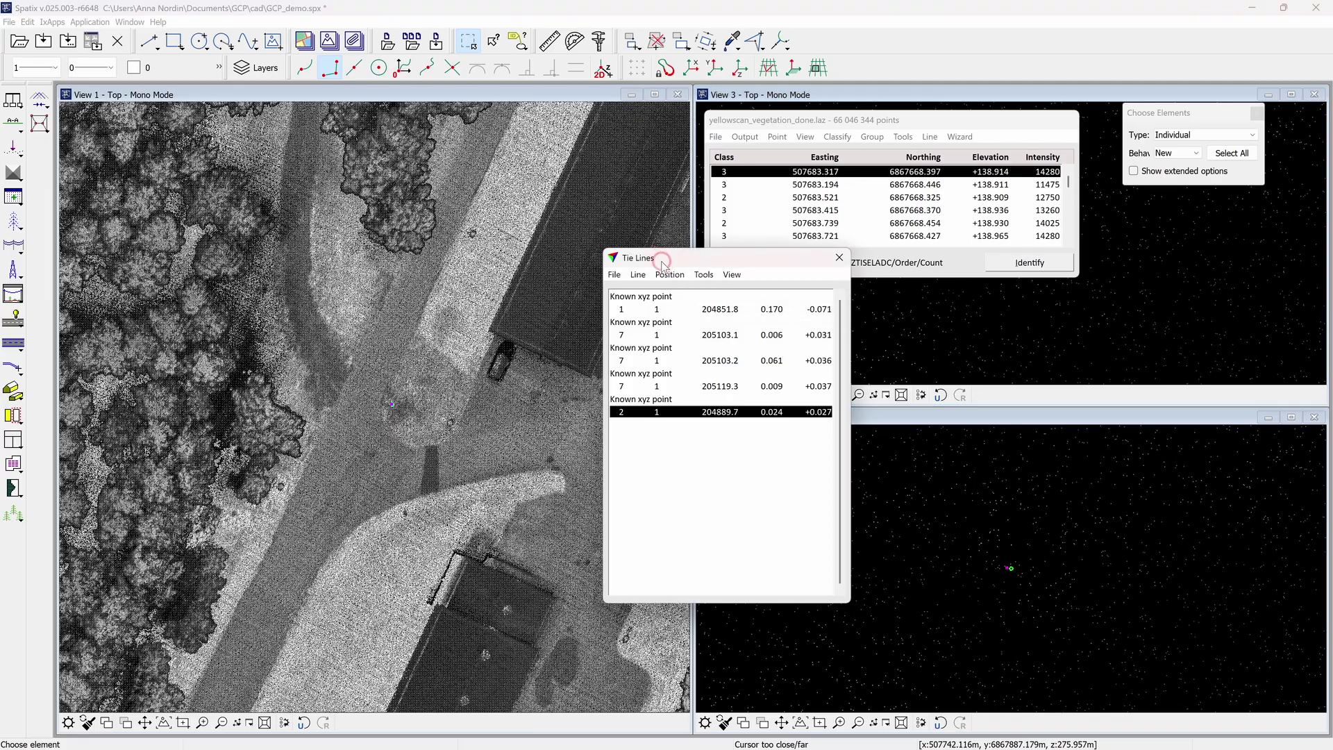
click(839, 259)
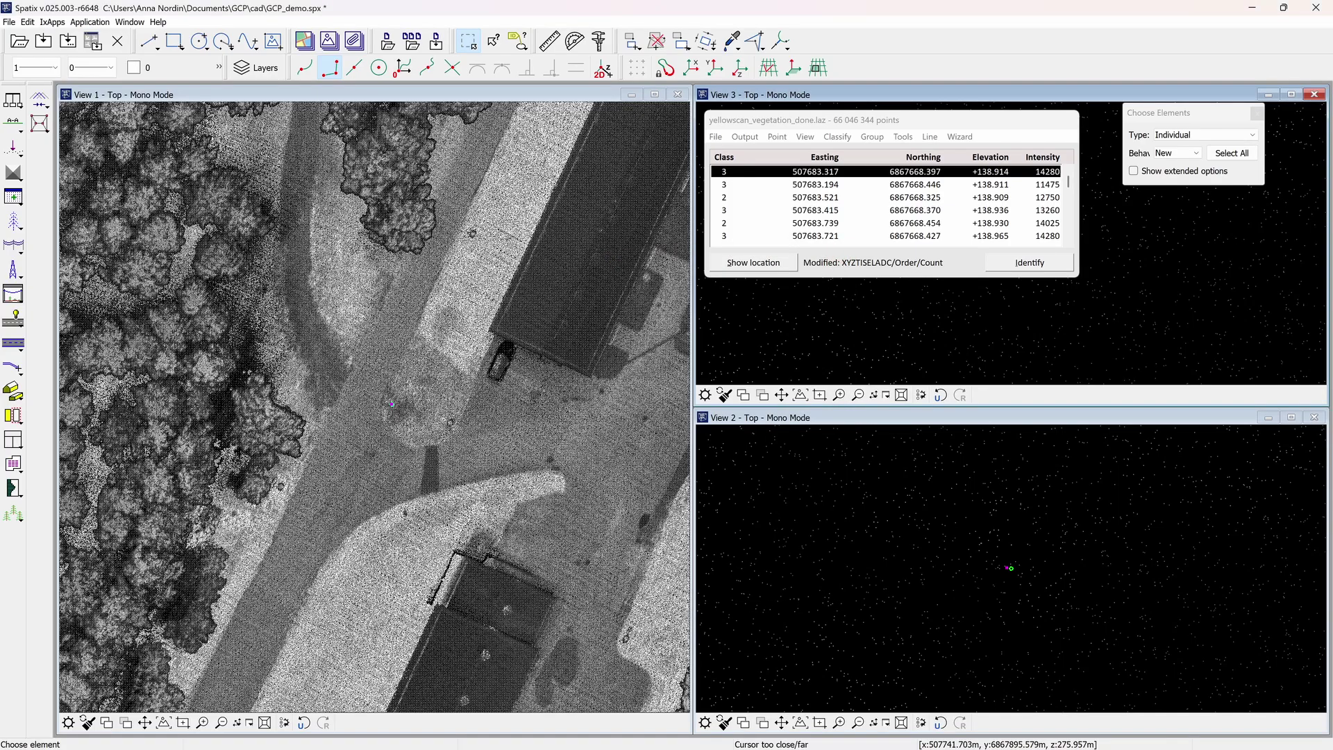
click(39, 124)
click(70, 130)
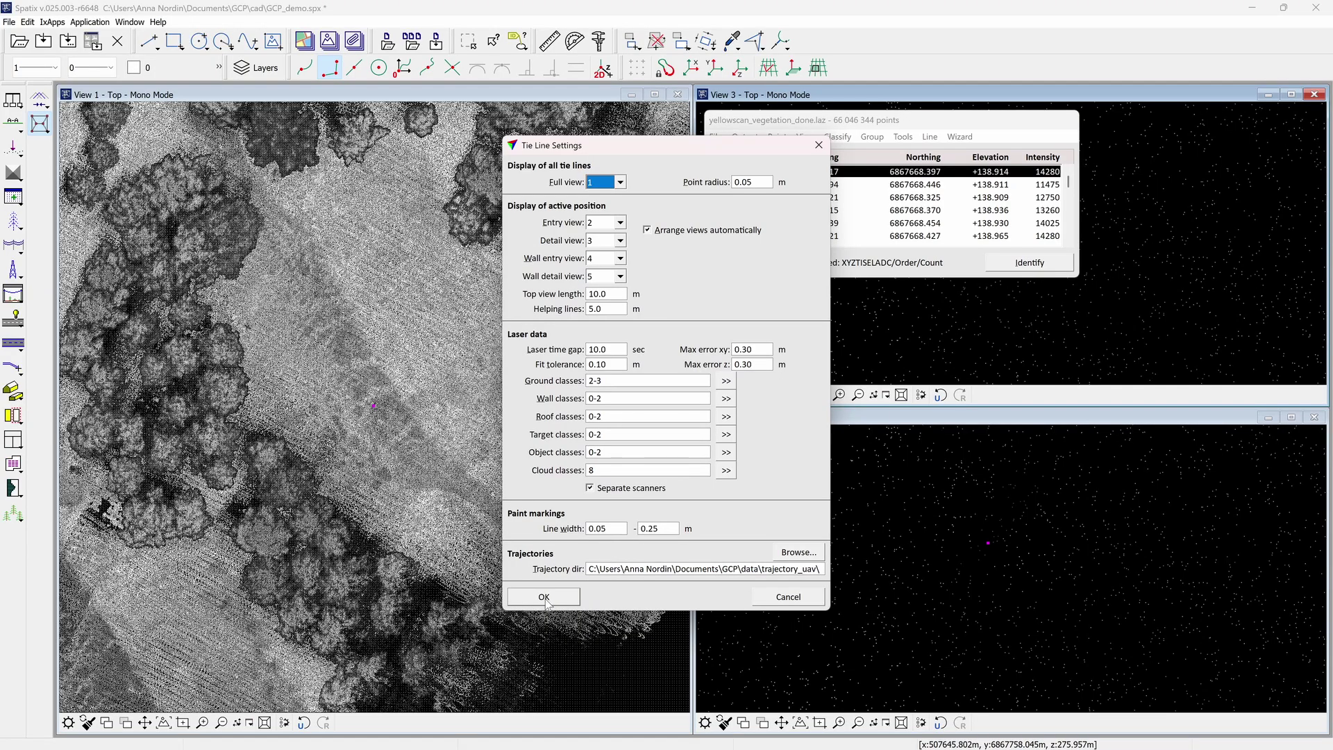
click(543, 597)
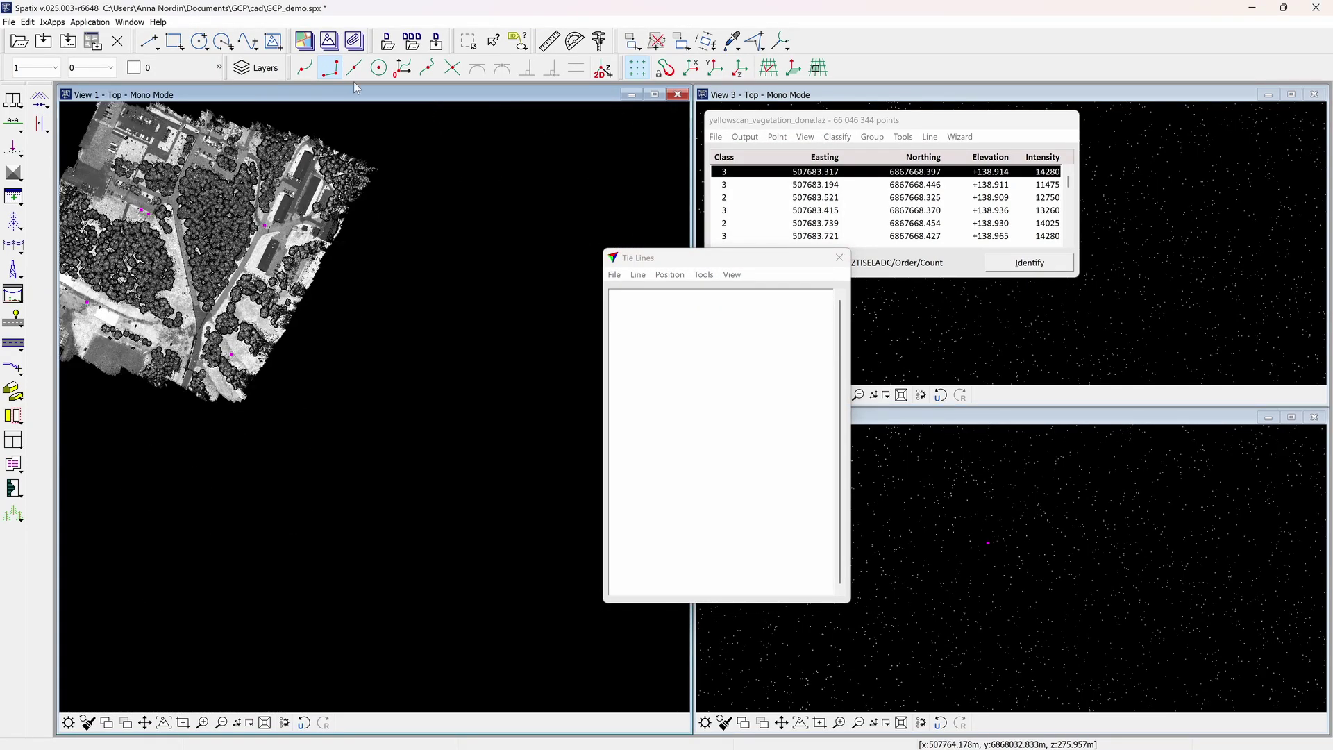
Step: Import the five selected control markers as known xyz points into Tie Lines
click(469, 41)
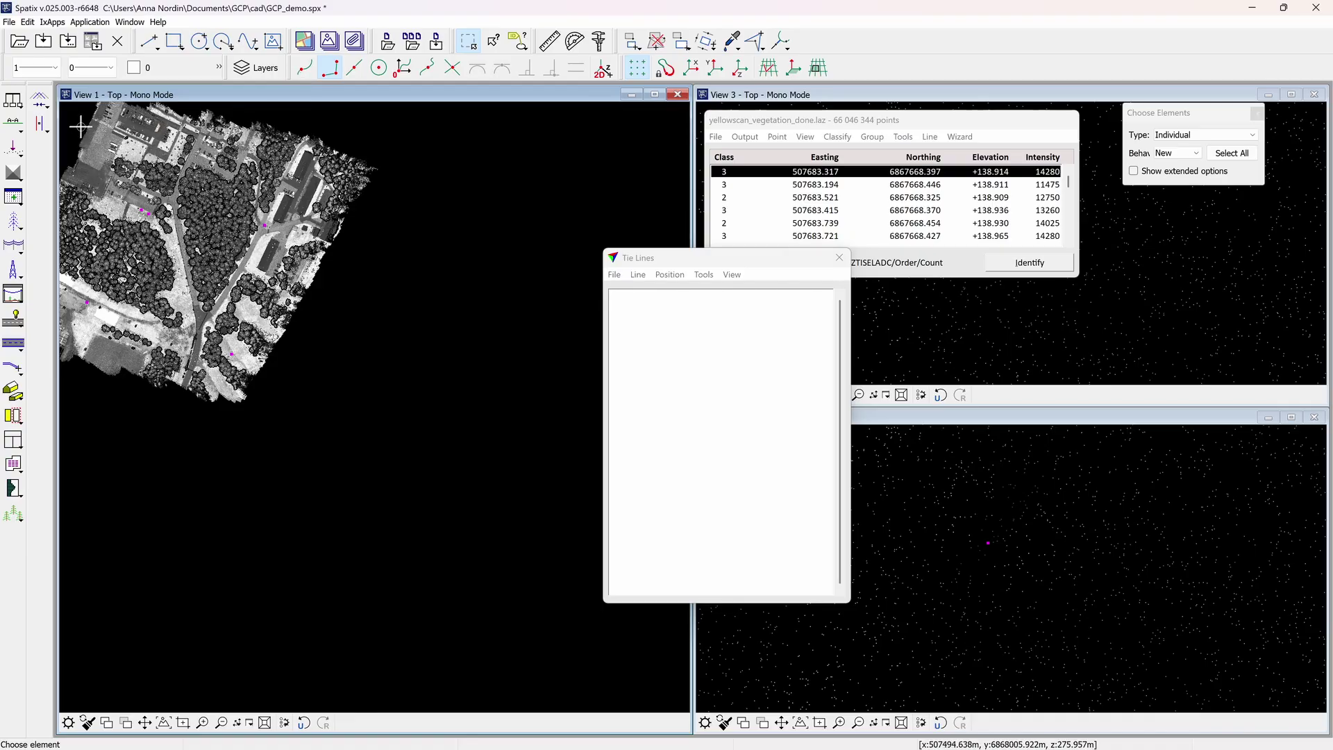
drag(80, 124, 333, 383)
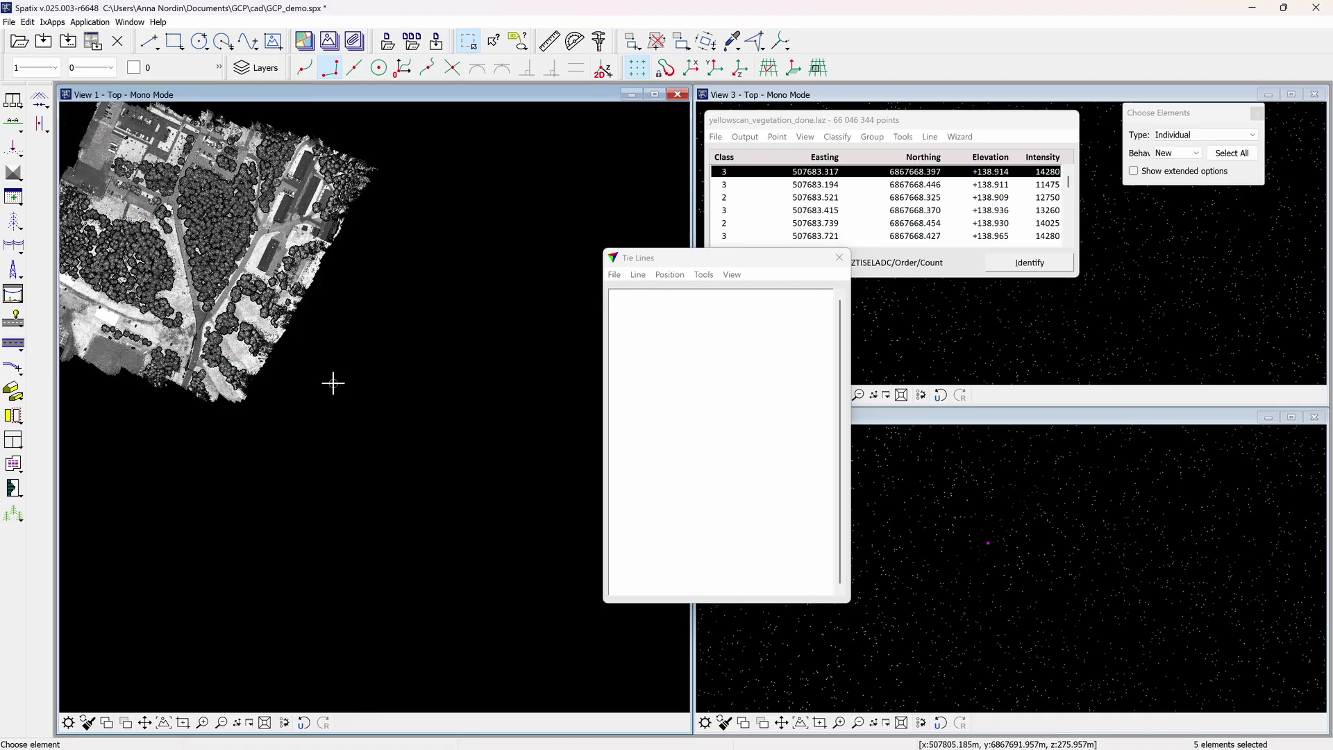
click(613, 274)
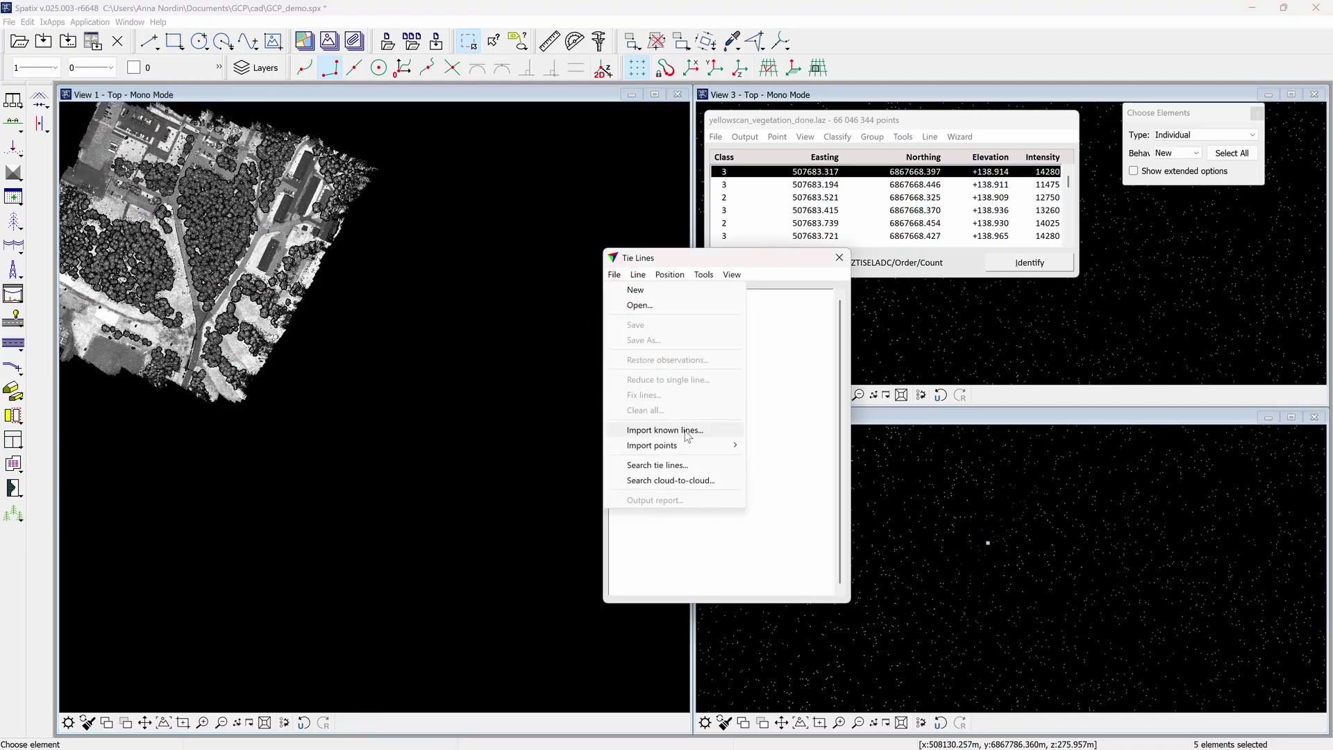
mouse_move(687, 445)
click(774, 465)
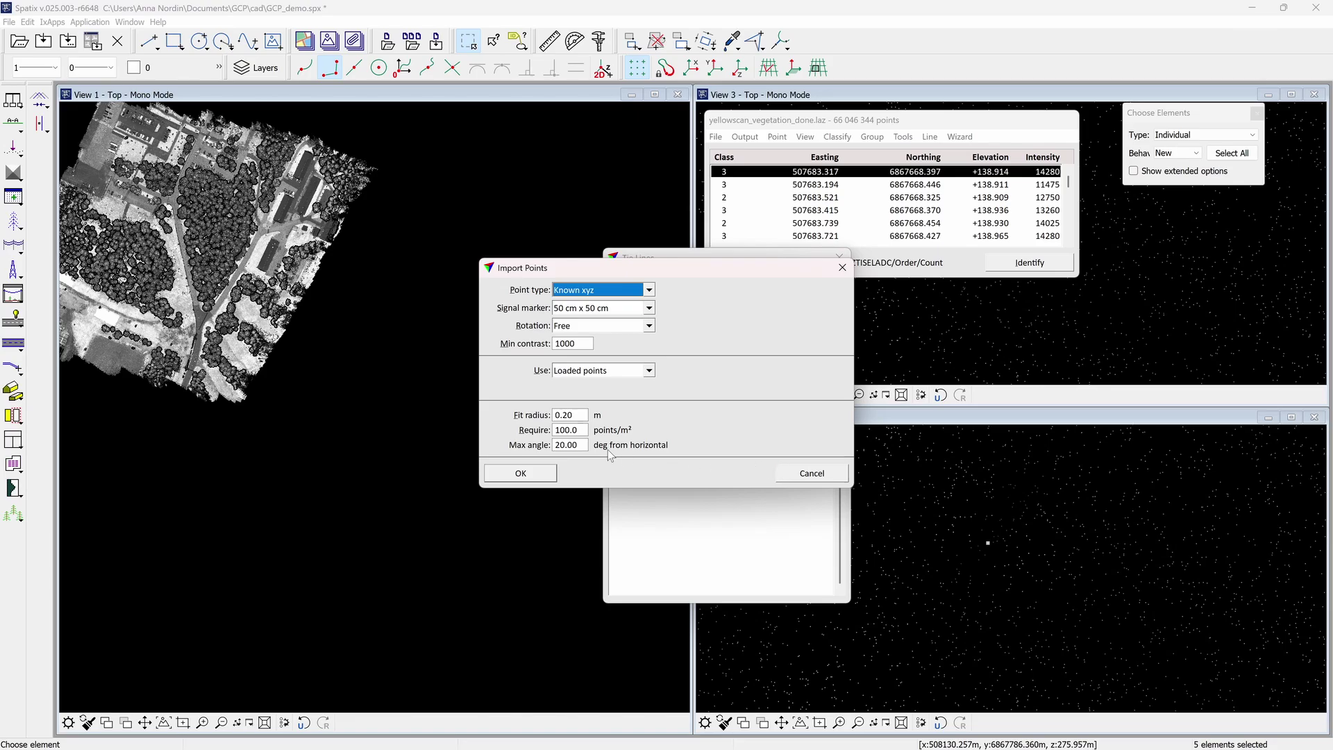
click(542, 475)
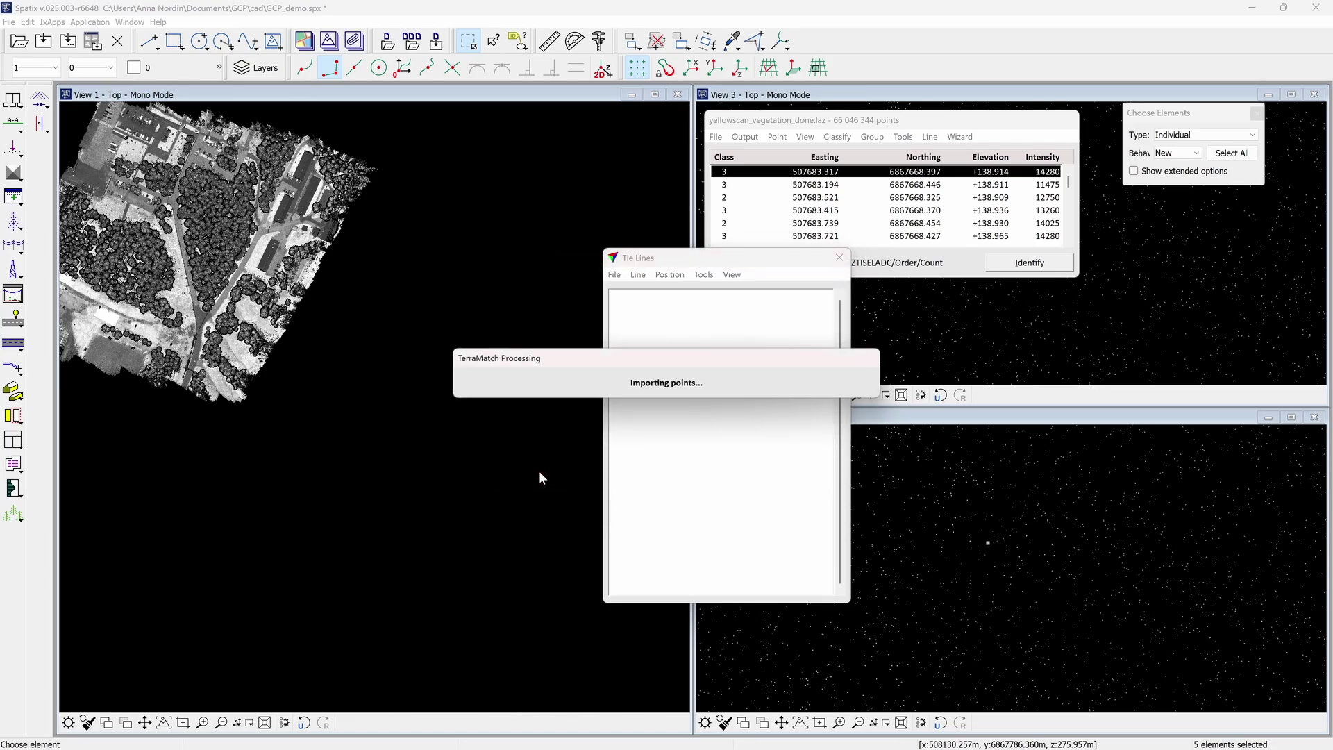
click(665, 394)
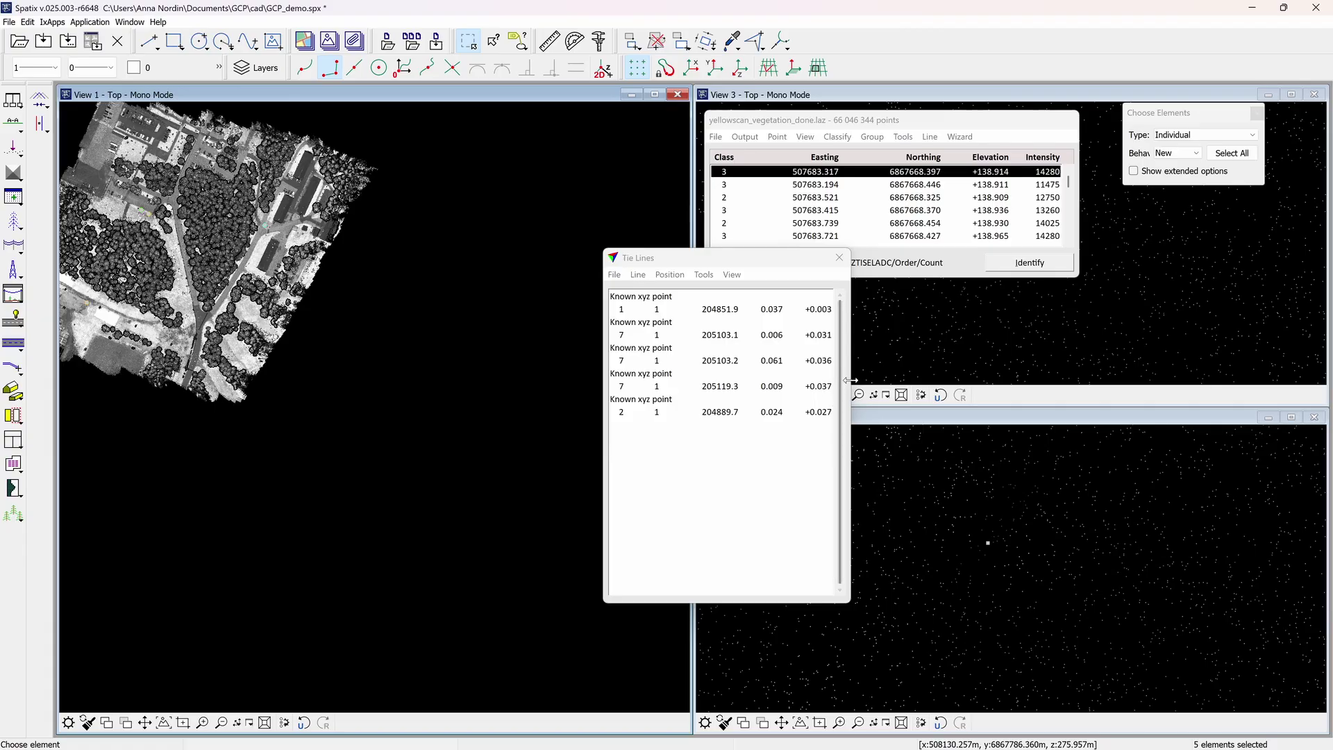
click(615, 274)
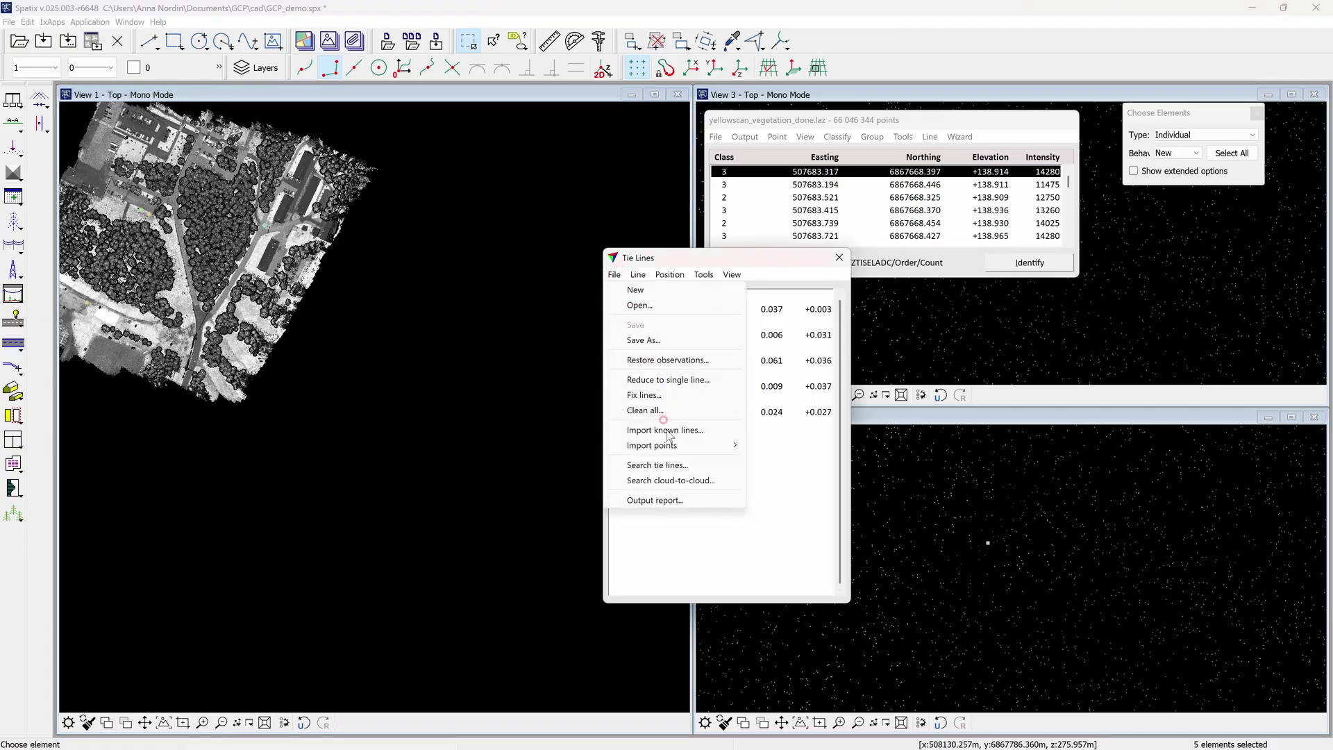
Step: Output the tie-line report showing -0.023 E, -0.007 N, +0.027 Z shifts, then close it
click(686, 498)
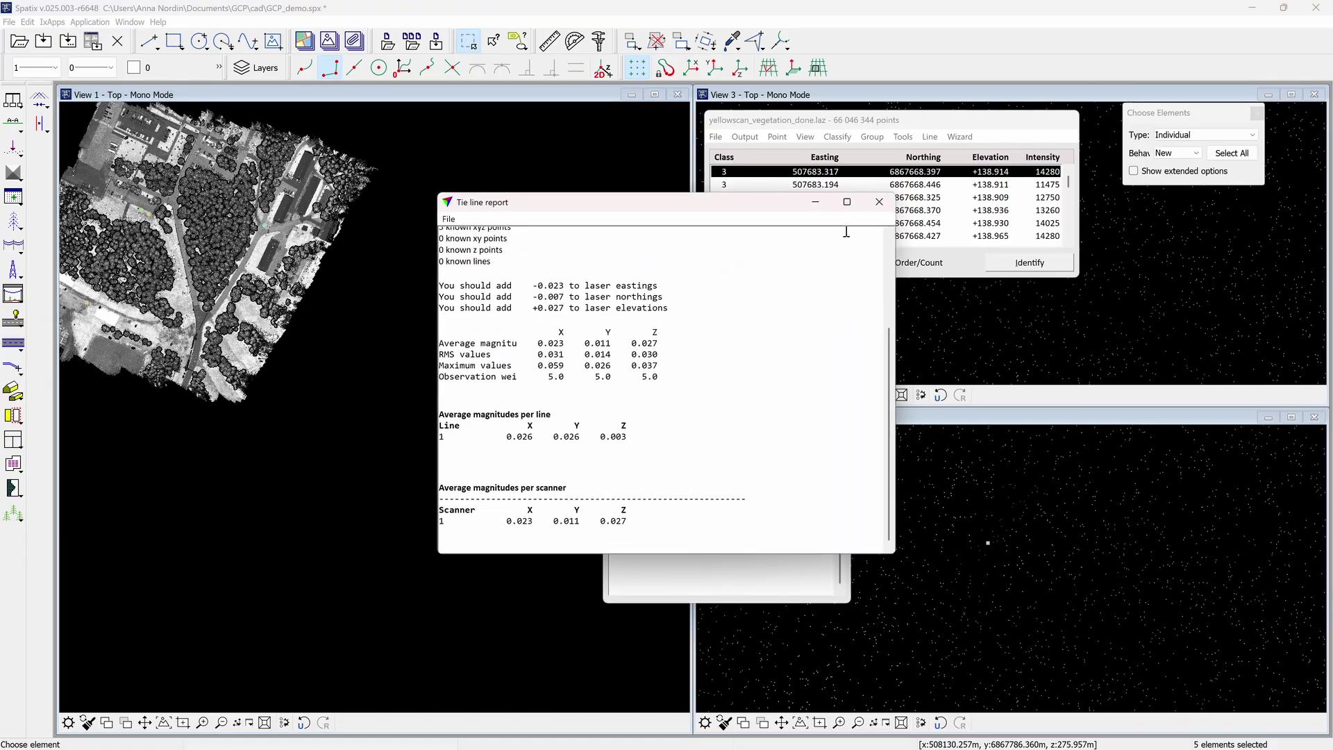
click(879, 202)
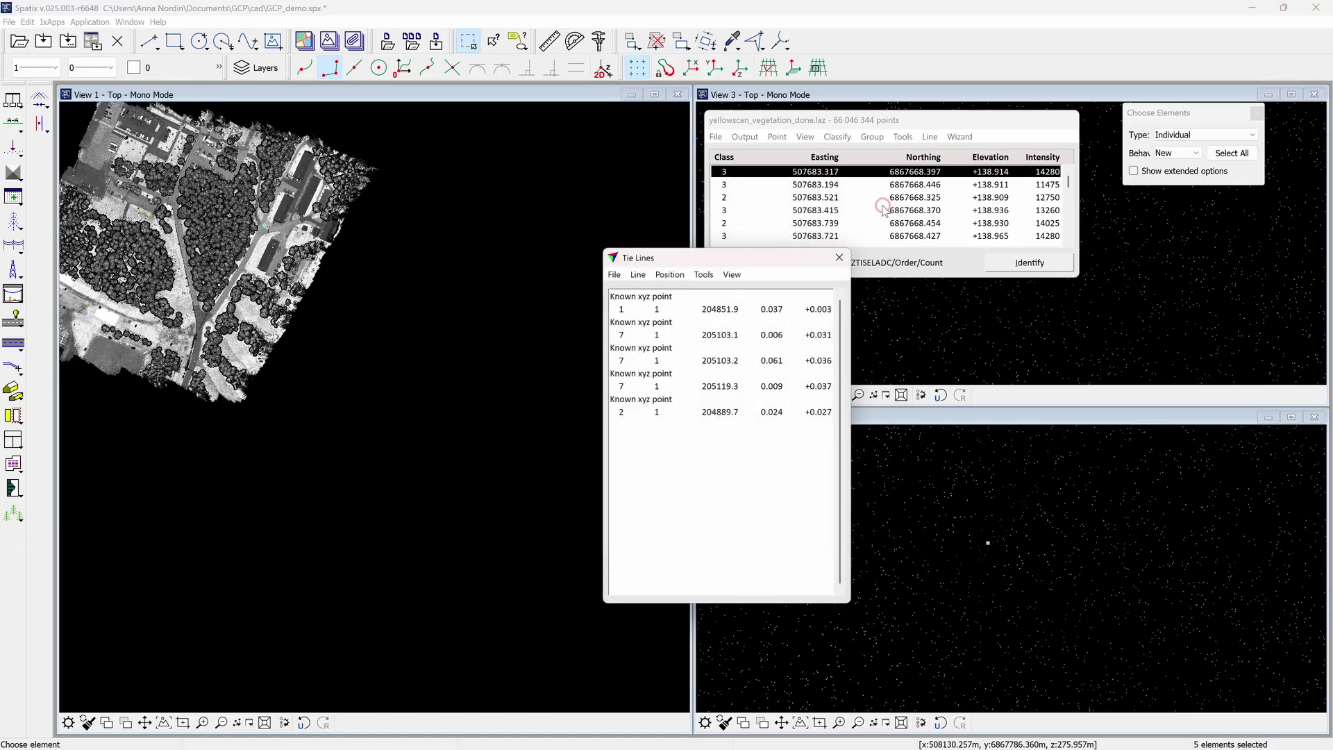
click(716, 137)
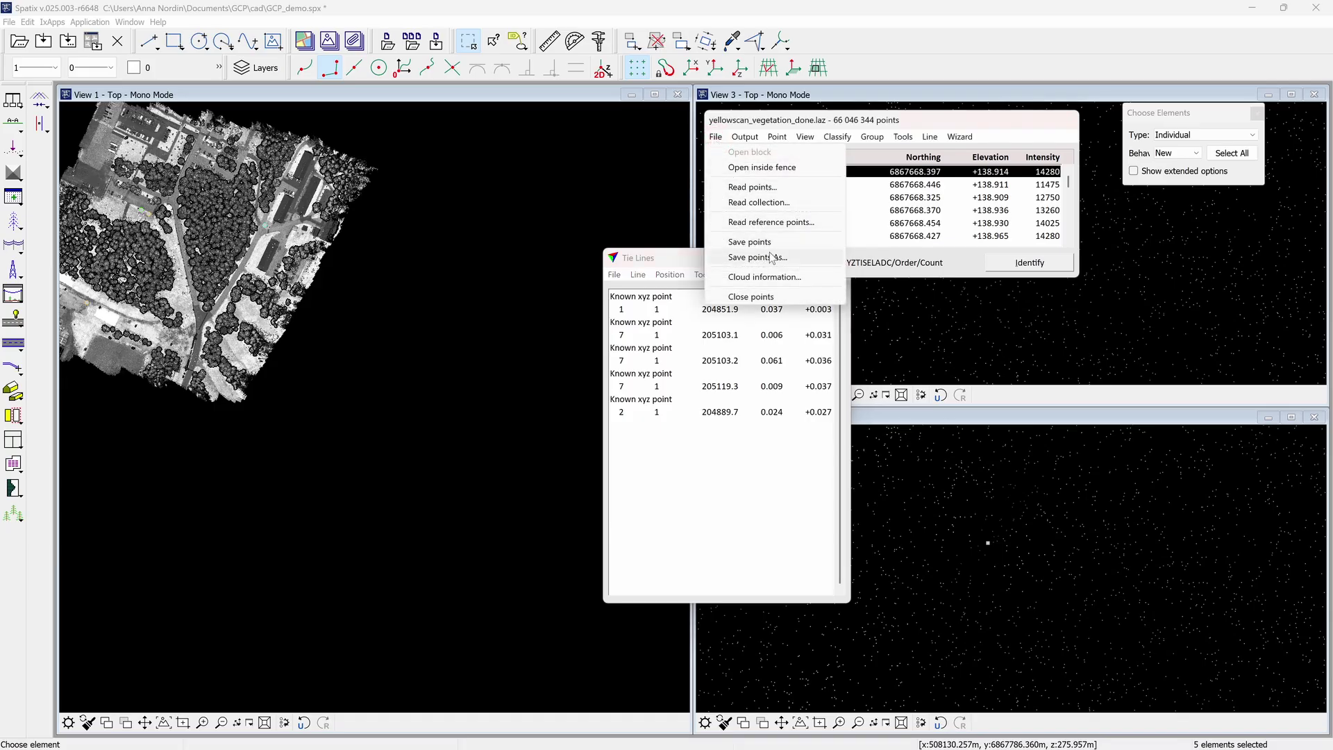